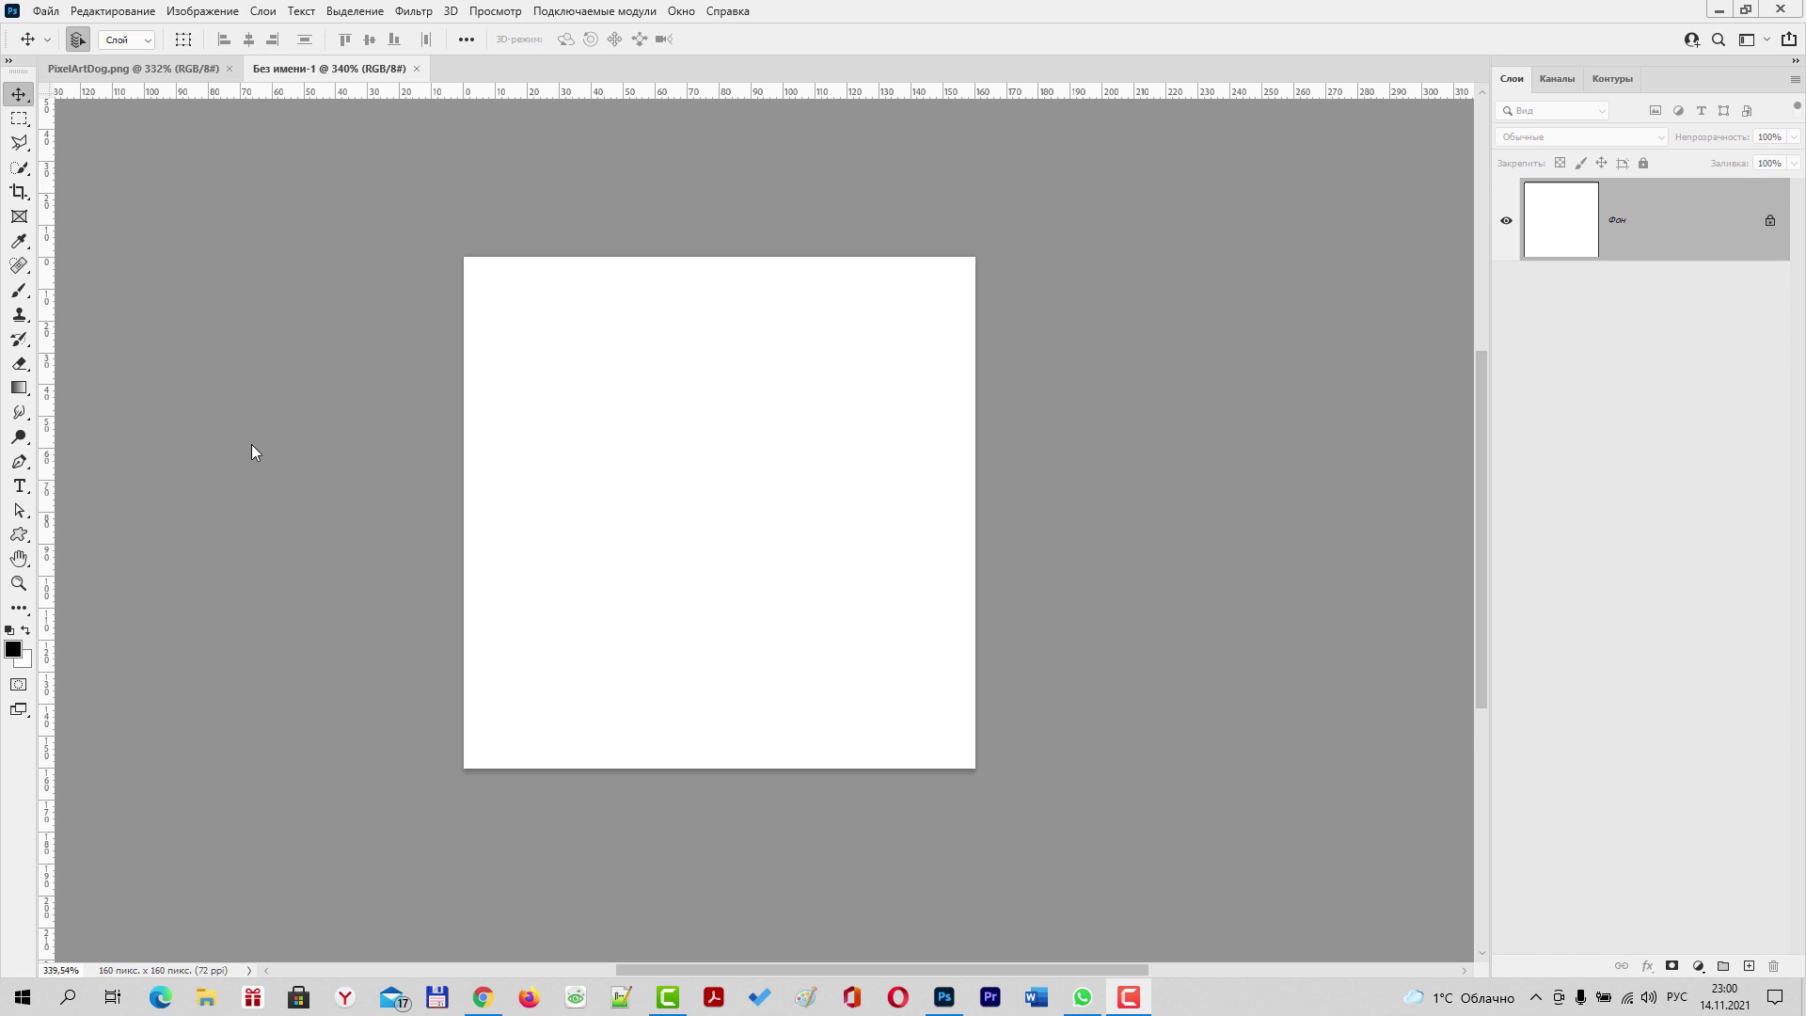
# Bring up the Brush tool flyout listing Brush, Pencil, Color Replacement and Mixer Brush
pyautogui.click(19, 294)
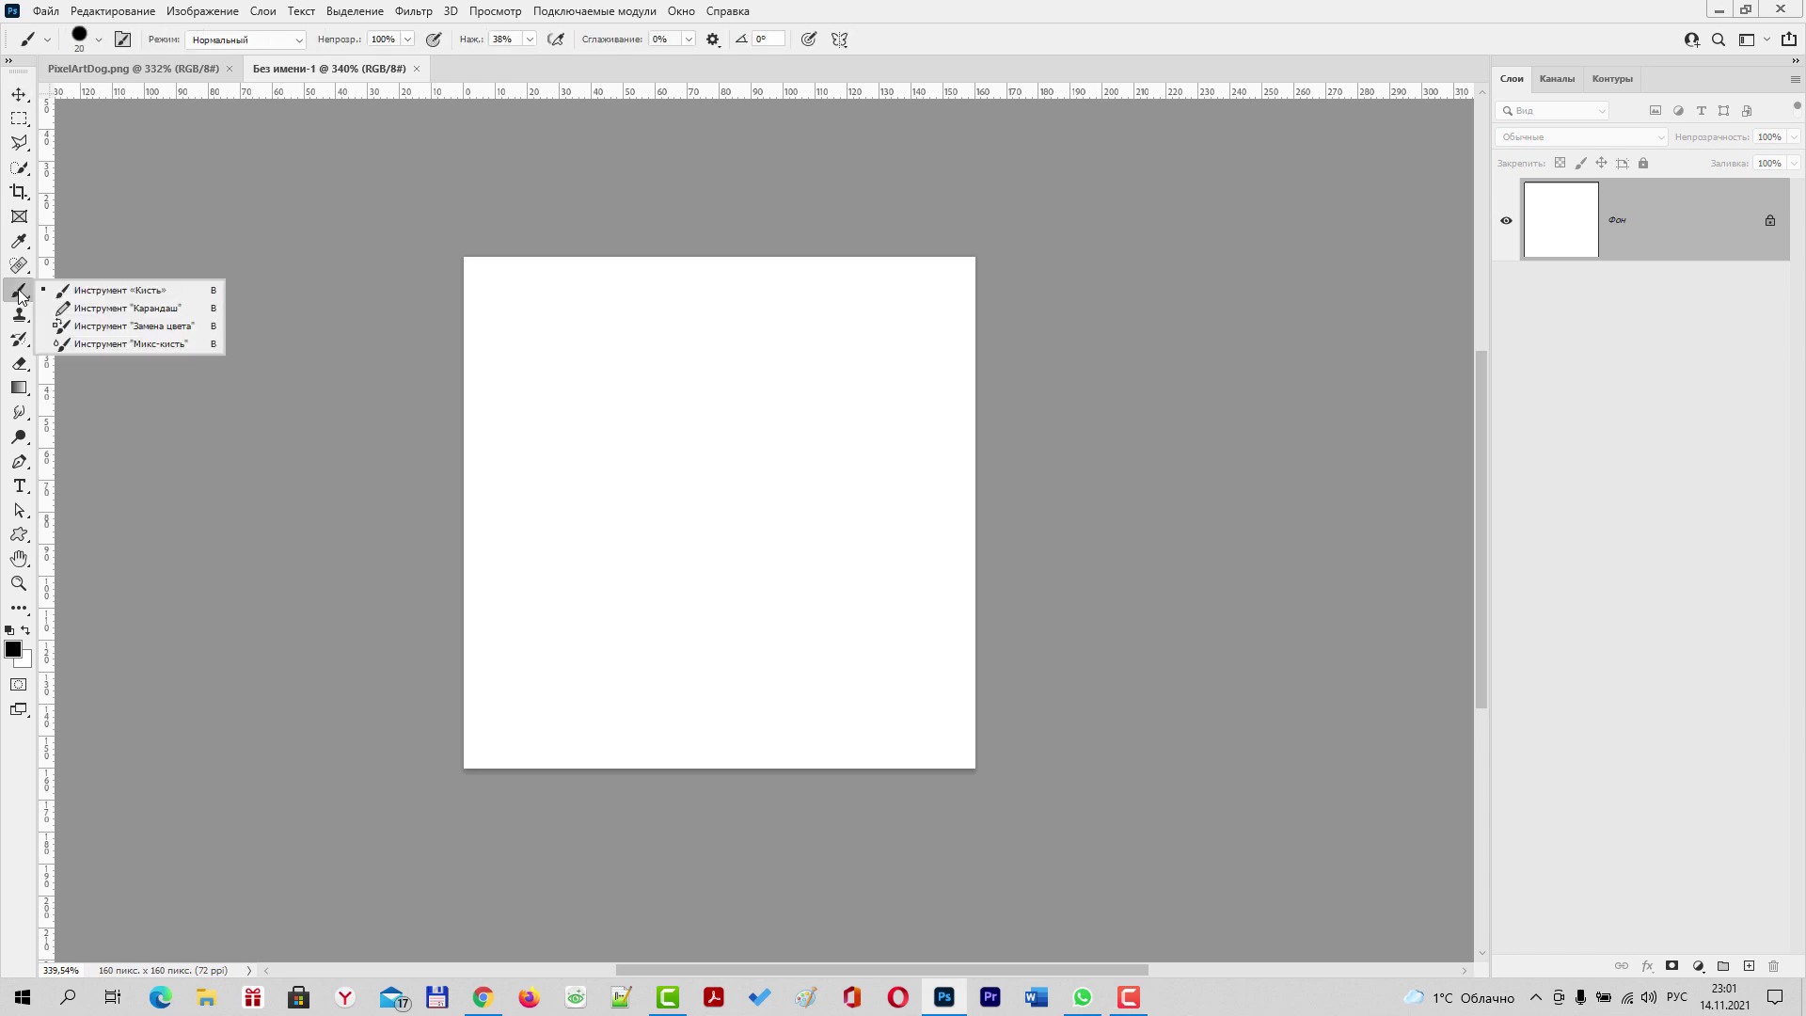
# Switch to the Pencil at 34 px and draw a thick black test stroke
pyautogui.click(94, 309)
pyautogui.click(100, 41)
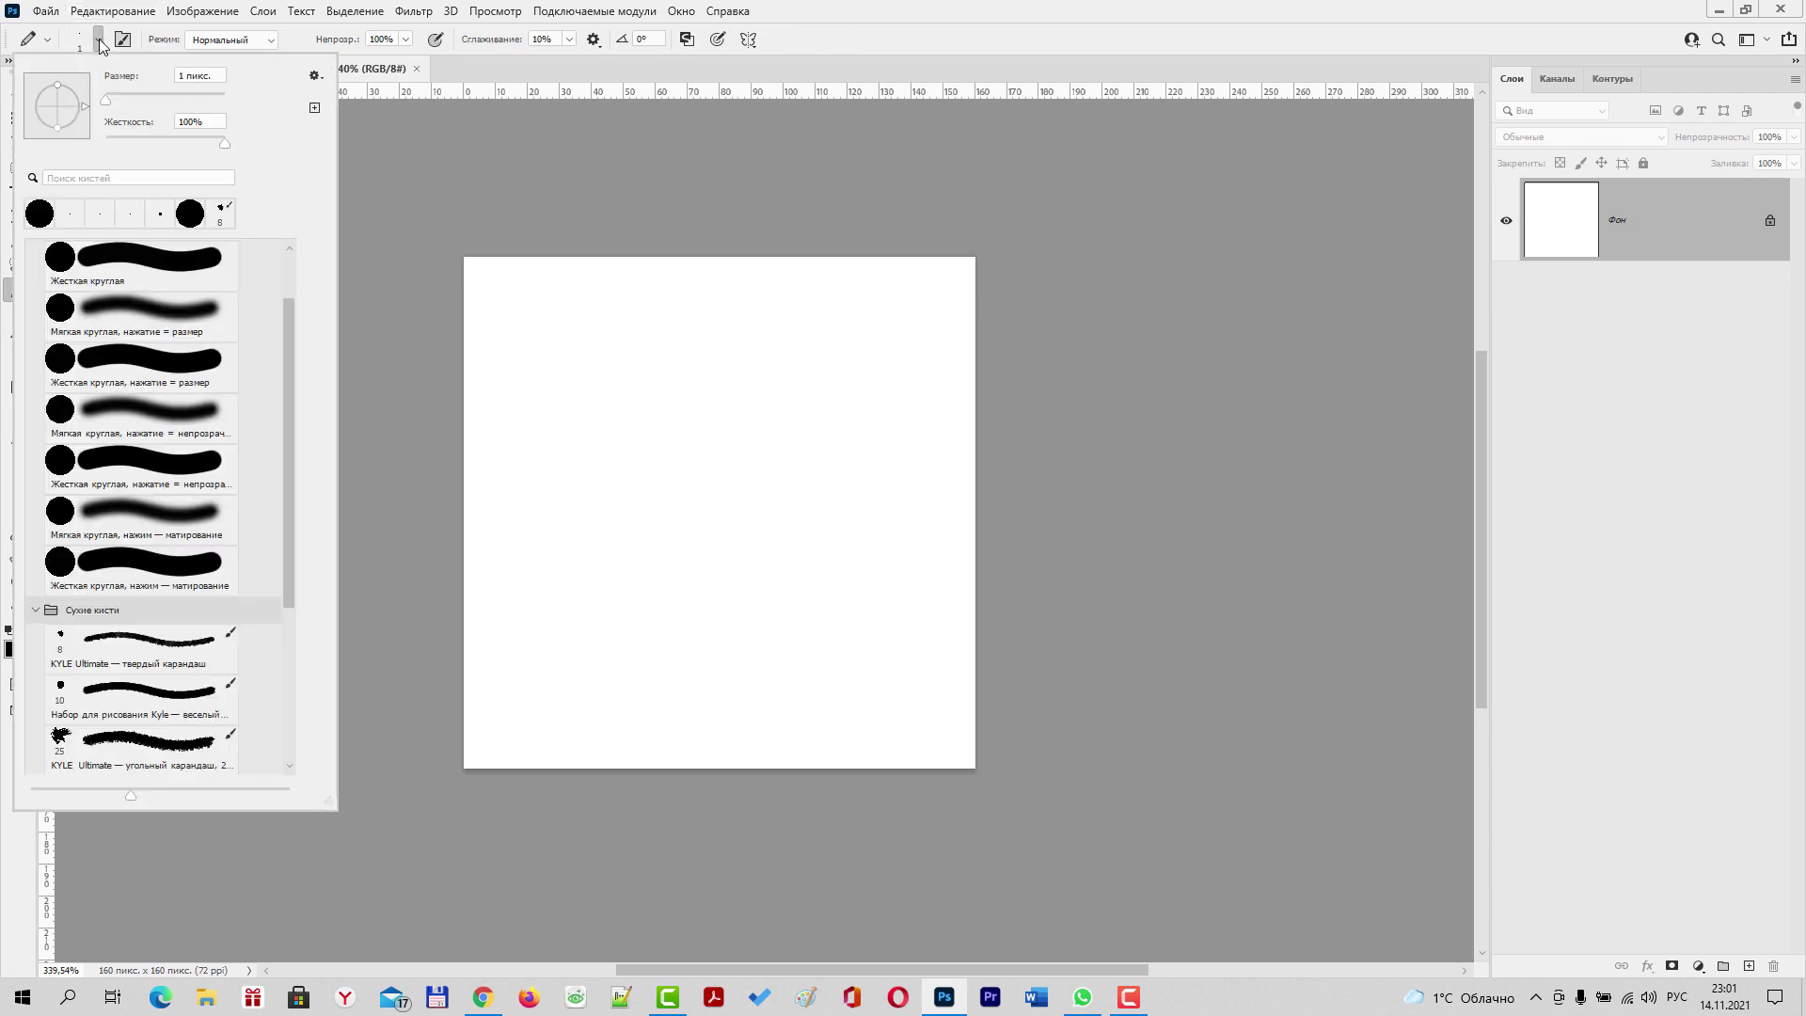
pyautogui.moveTo(107, 100); pyautogui.dragTo(127, 107)
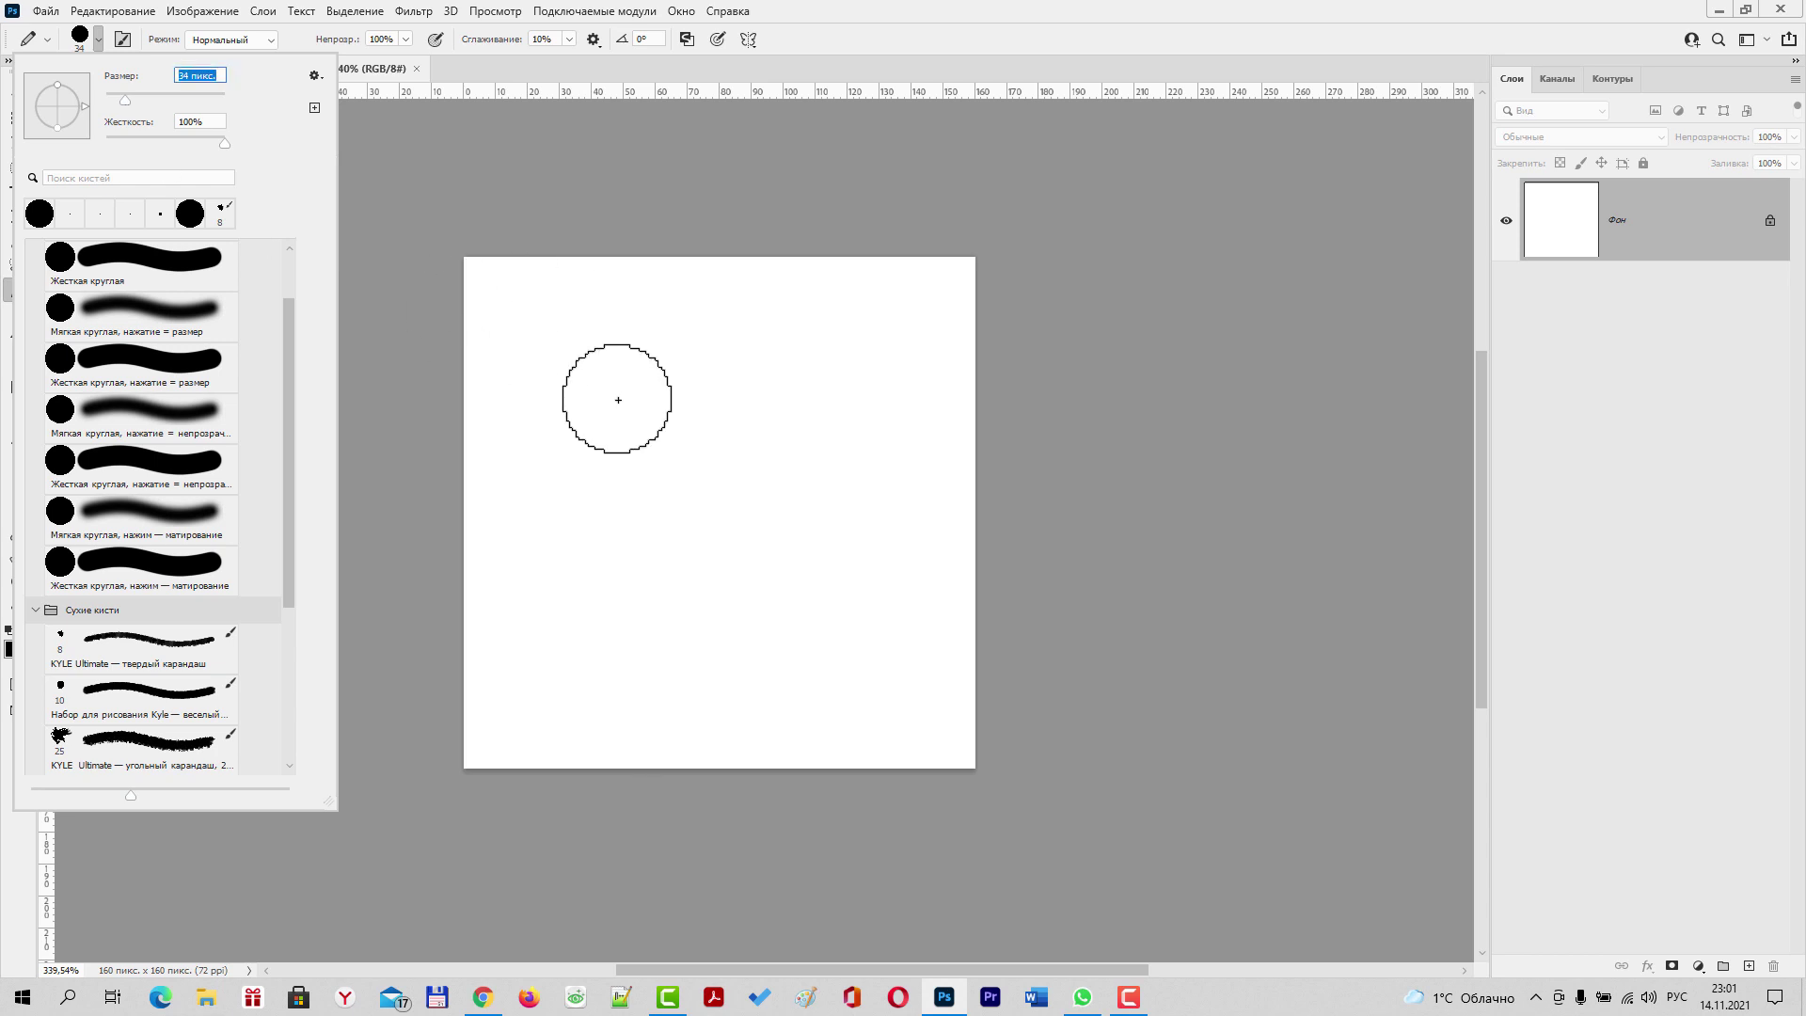
pyautogui.moveTo(569, 385)
pyautogui.mouseDown()
pyautogui.moveTo(763, 444)
pyautogui.moveTo(649, 601)
pyautogui.moveTo(798, 641)
pyautogui.mouseUp()
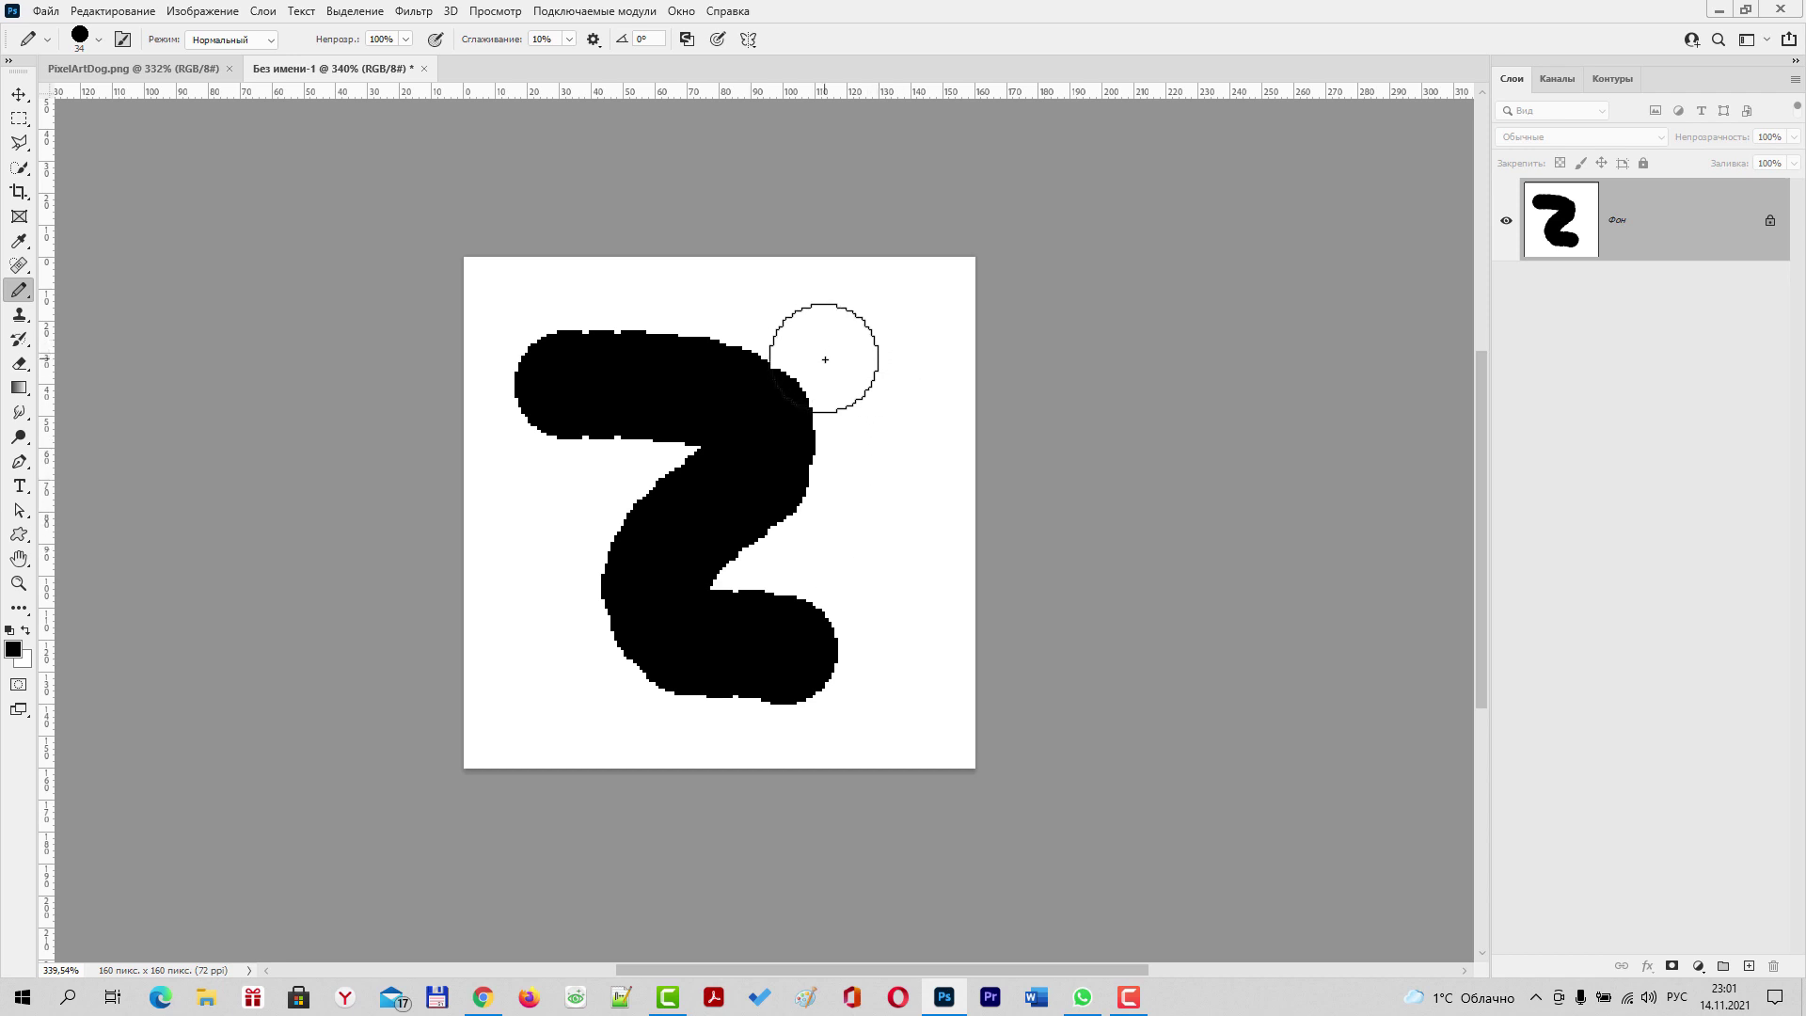
# Lower pencil hardness to about 72%, fill the canvas's right side black, then undo
pyautogui.click(101, 40)
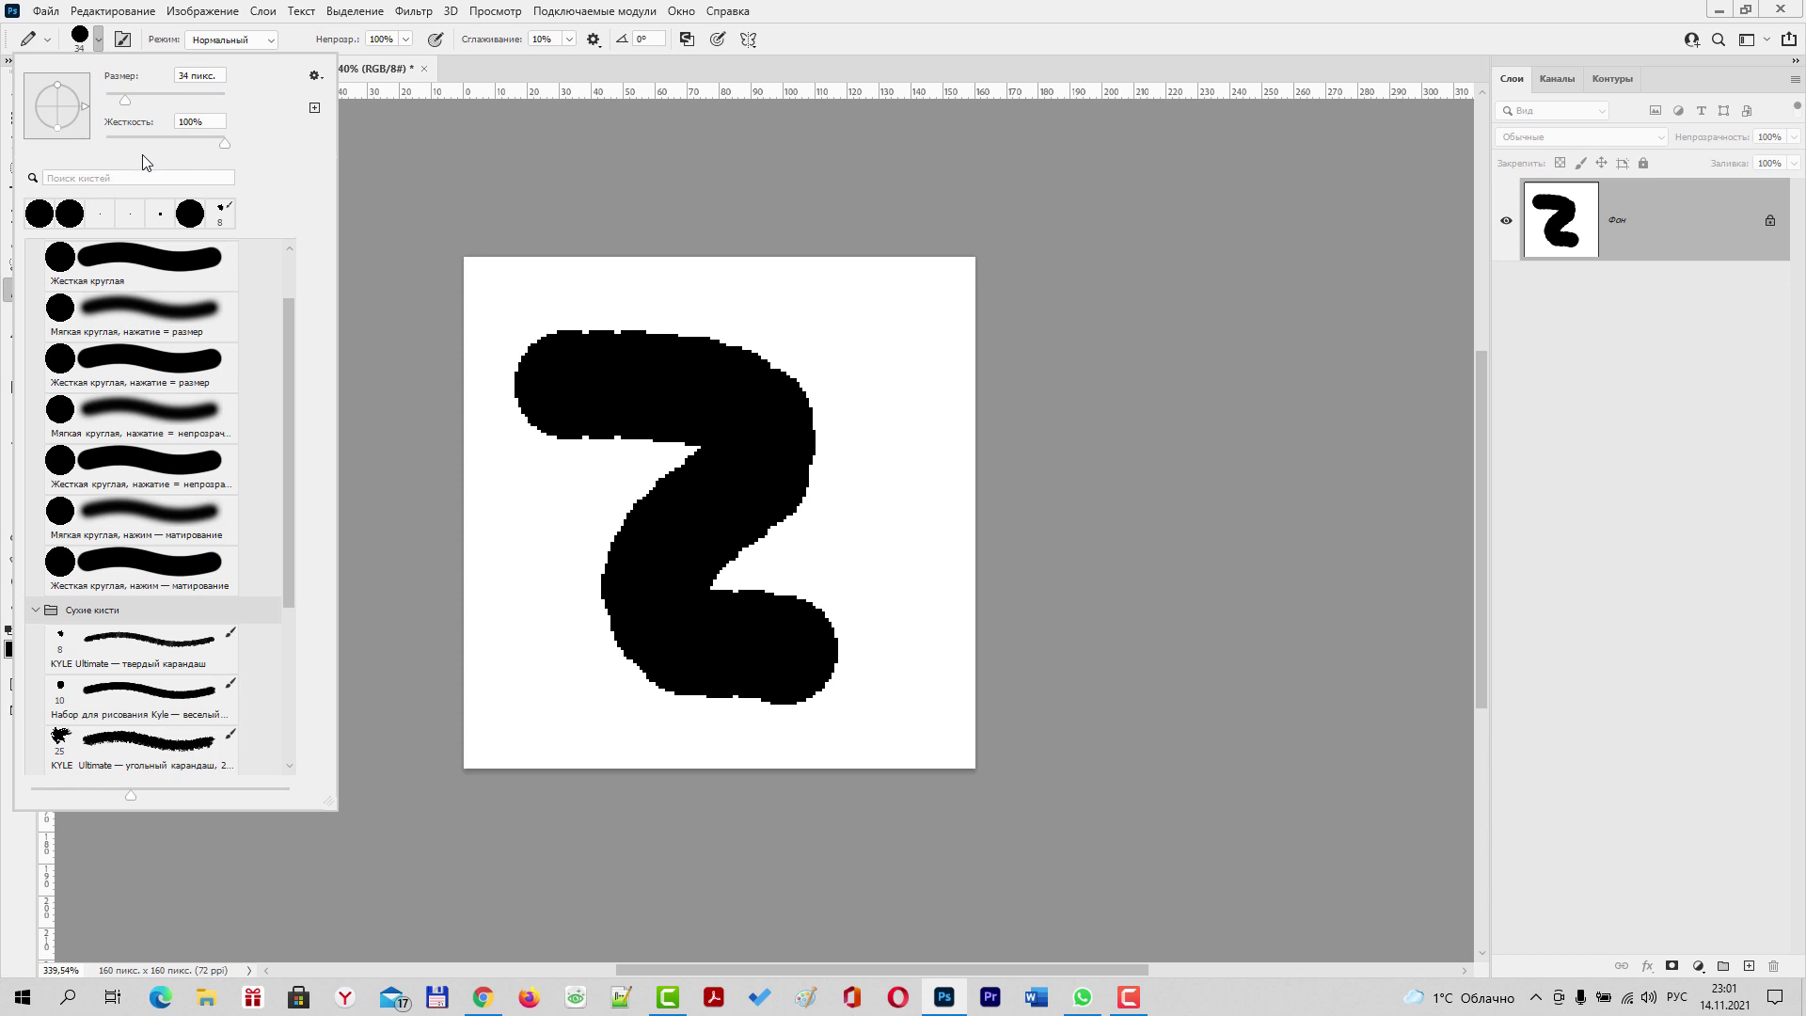
pyautogui.moveTo(224, 143)
pyautogui.mouseDown()
pyautogui.moveTo(79, 147)
pyautogui.moveTo(166, 143)
pyautogui.moveTo(104, 144)
pyautogui.mouseUp()
pyautogui.moveTo(807, 355)
pyautogui.mouseDown()
pyautogui.moveTo(810, 524)
pyautogui.moveTo(831, 536)
pyautogui.moveTo(764, 511)
pyautogui.moveTo(685, 330)
pyautogui.moveTo(596, 492)
pyautogui.moveTo(618, 585)
pyautogui.mouseUp()
pyautogui.moveTo(685, 481)
pyautogui.mouseDown()
pyautogui.moveTo(646, 363)
pyautogui.moveTo(709, 355)
pyautogui.moveTo(753, 379)
pyautogui.mouseUp()
pyautogui.click(740, 564)
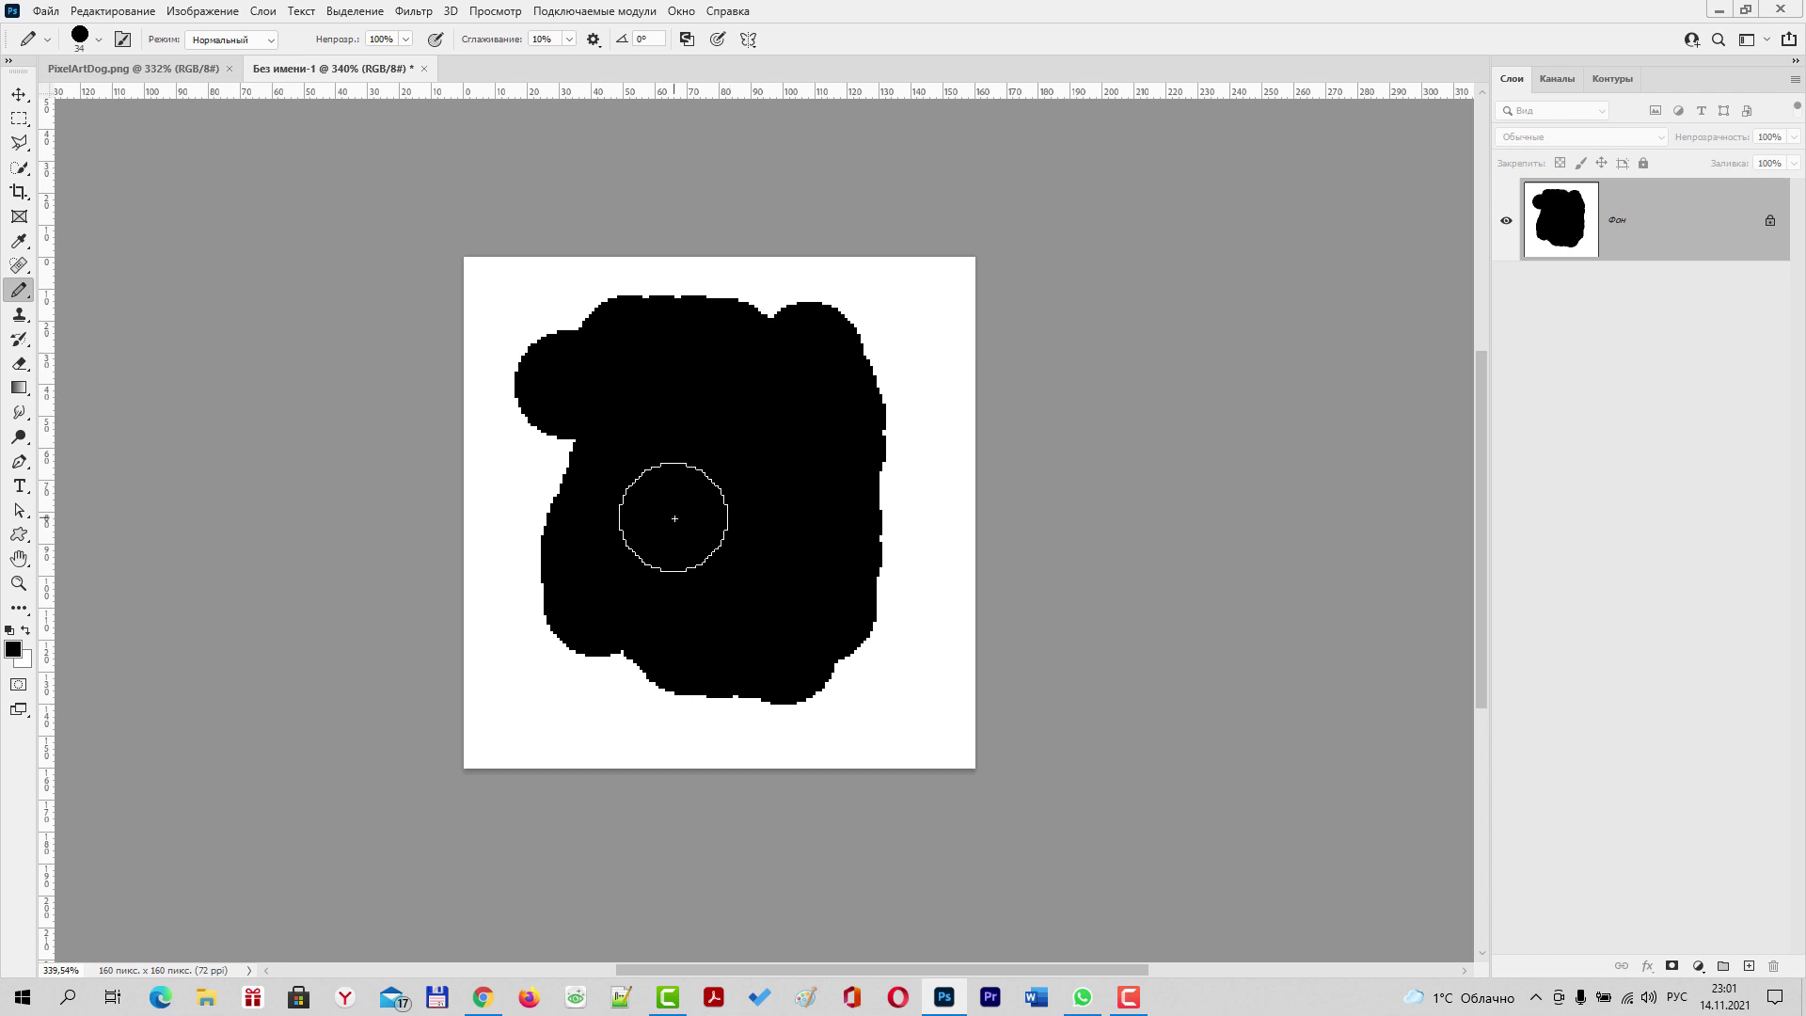
pyautogui.hotkey('ctrl', 'z')
pyautogui.hotkey('ctrl', 'z')
# Undo the remaining test stroke, check the PixelArtDog.png reference, and return to Без имени-1
pyautogui.hotkey('ctrl', 'z')
pyautogui.hotkey('ctrl', 'z')
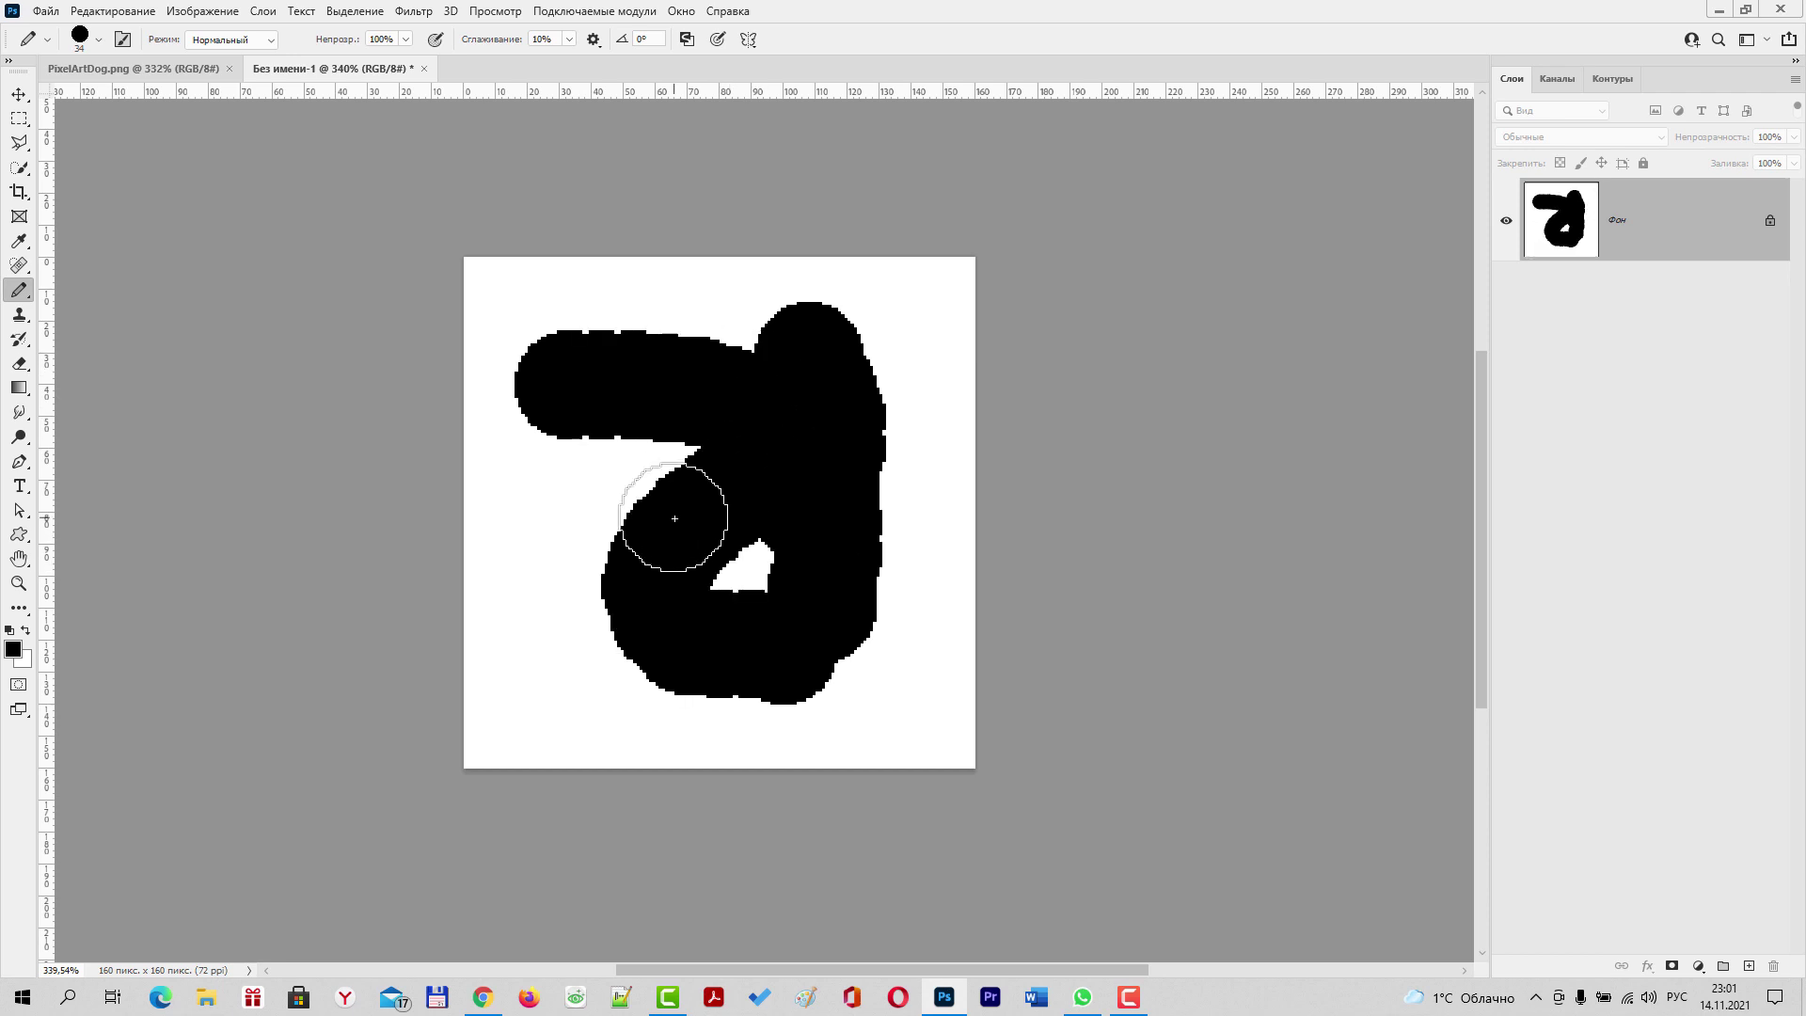
pyautogui.hotkey('ctrl', 'z')
pyautogui.hotkey('ctrl', 'z')
pyautogui.hotkey('ctrl', 'z')
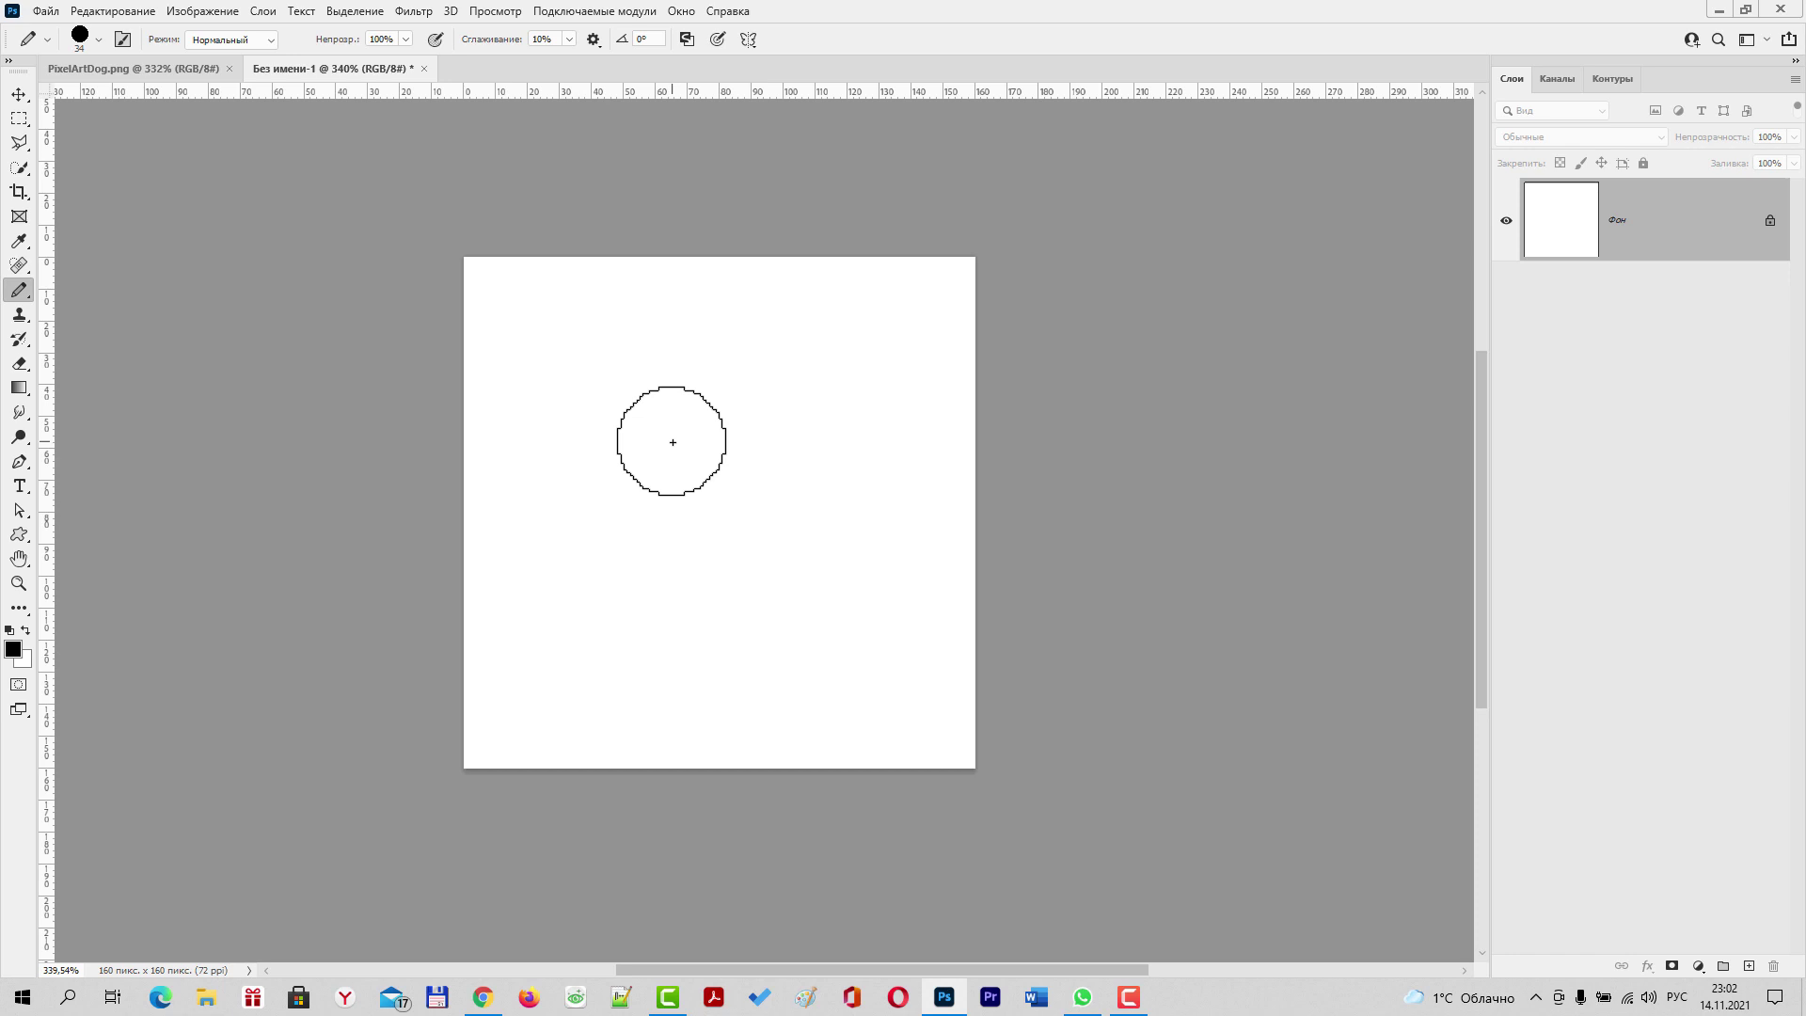
pyautogui.click(155, 73)
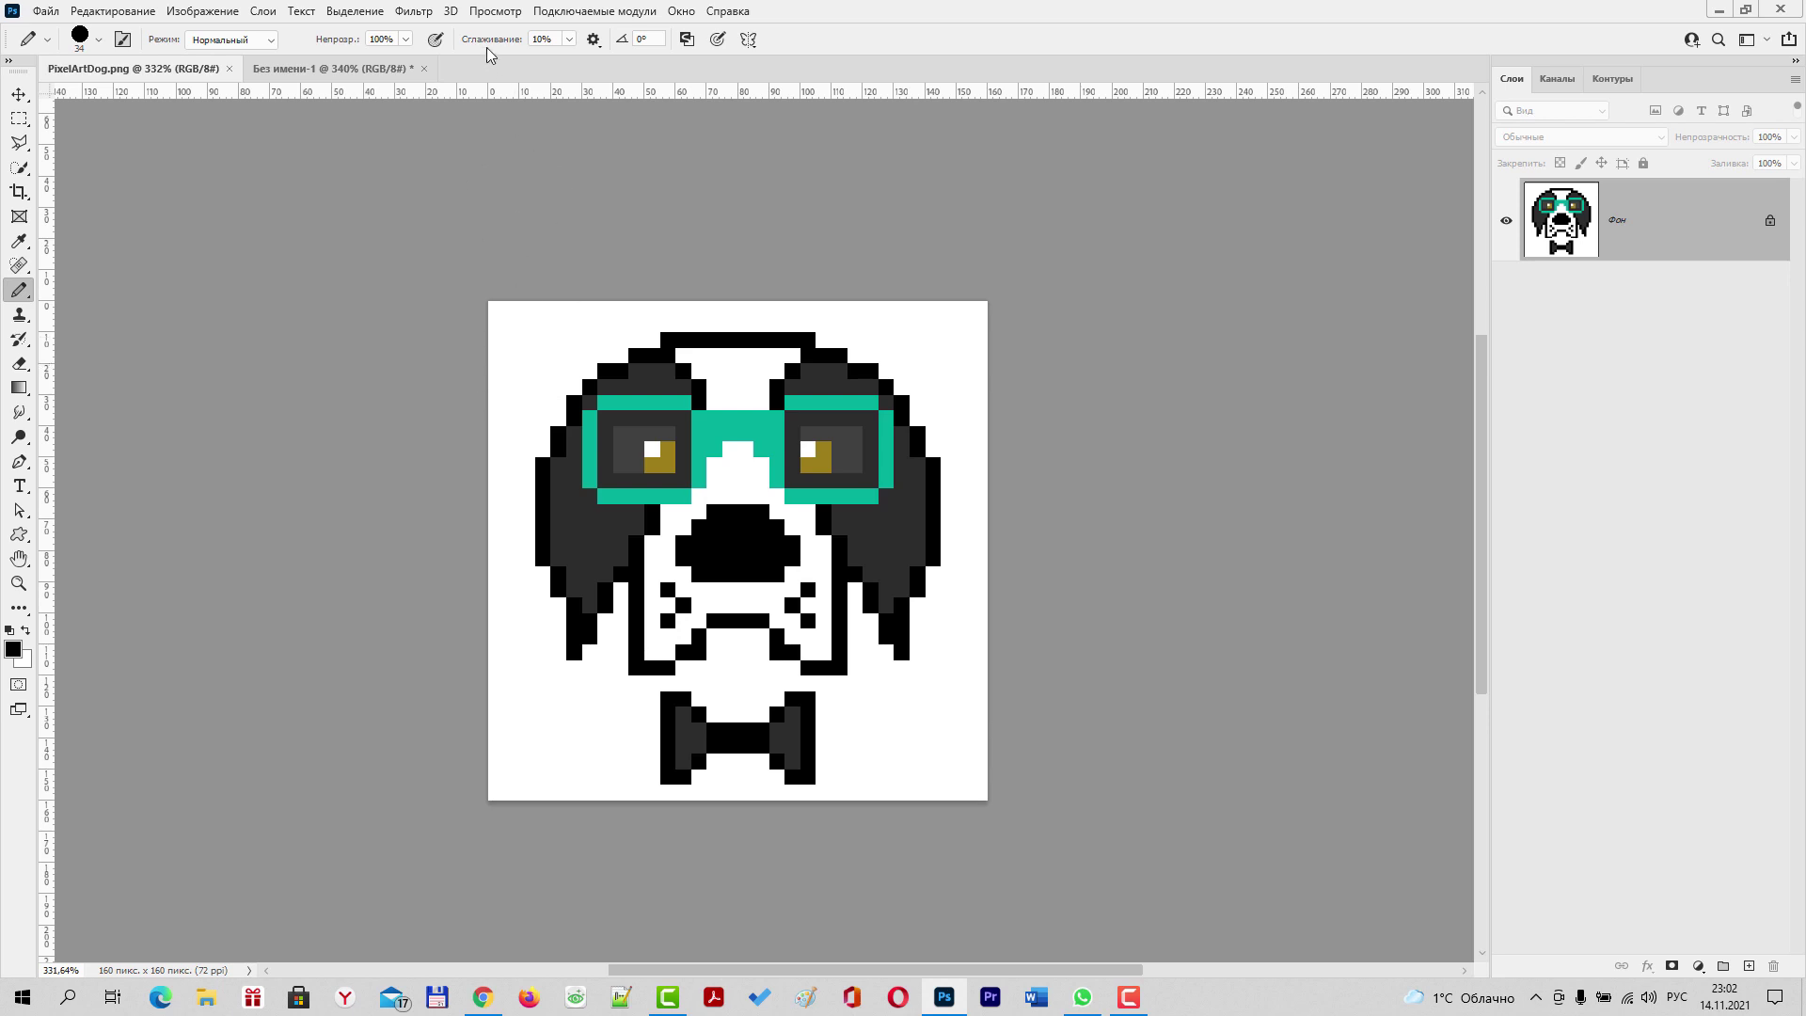
pyautogui.click(361, 75)
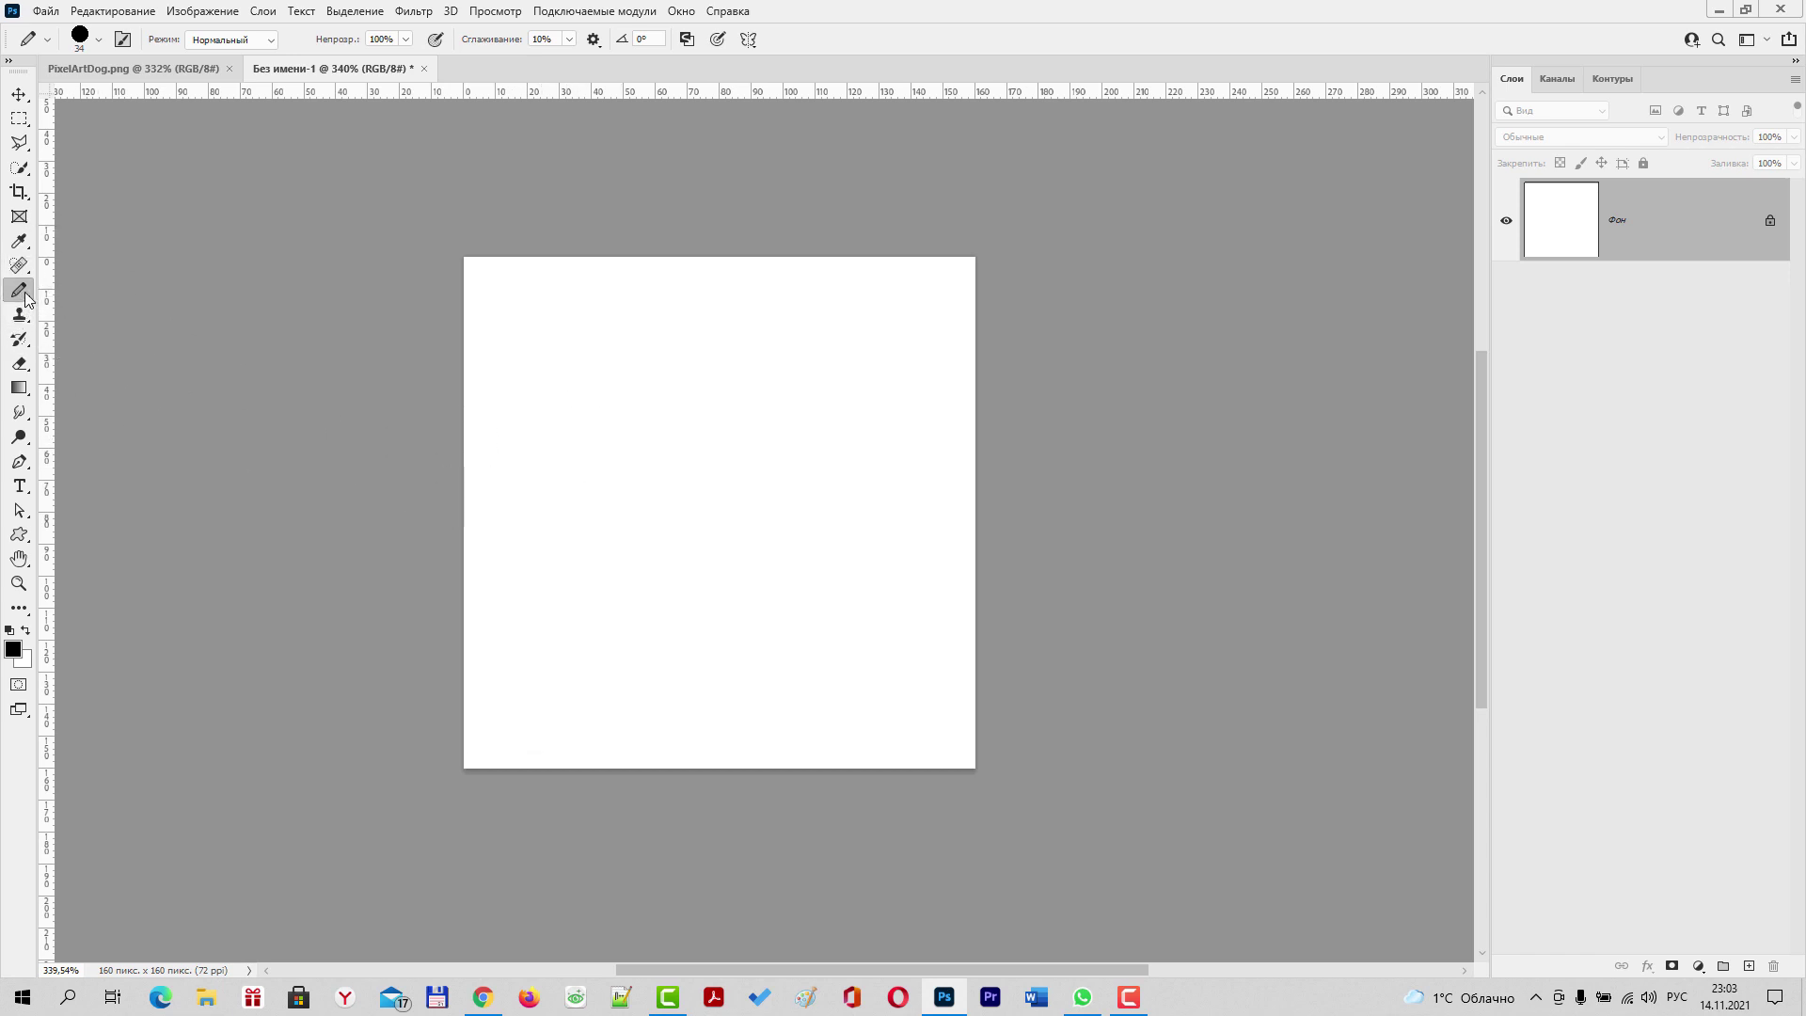
# Keep the Pencil tool and raise its hardness to 100% at 34 px
pyautogui.rightClick(25, 298)
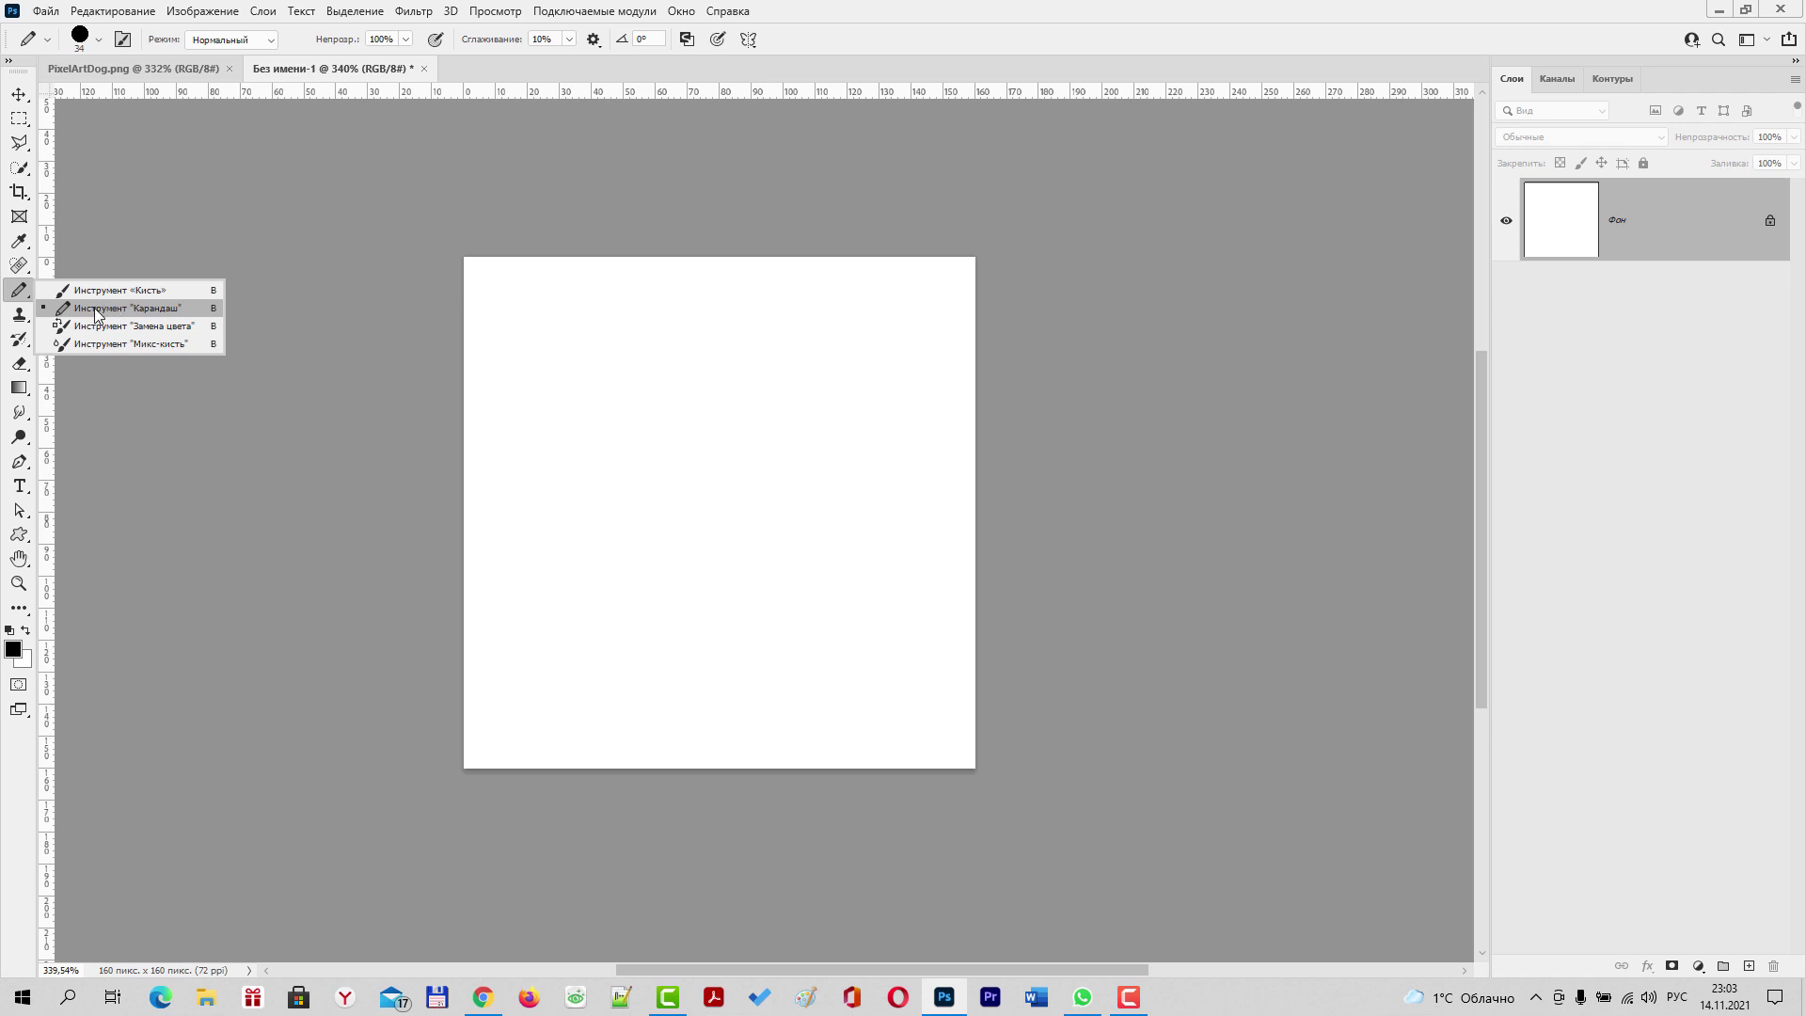
pyautogui.click(96, 309)
pyautogui.click(100, 40)
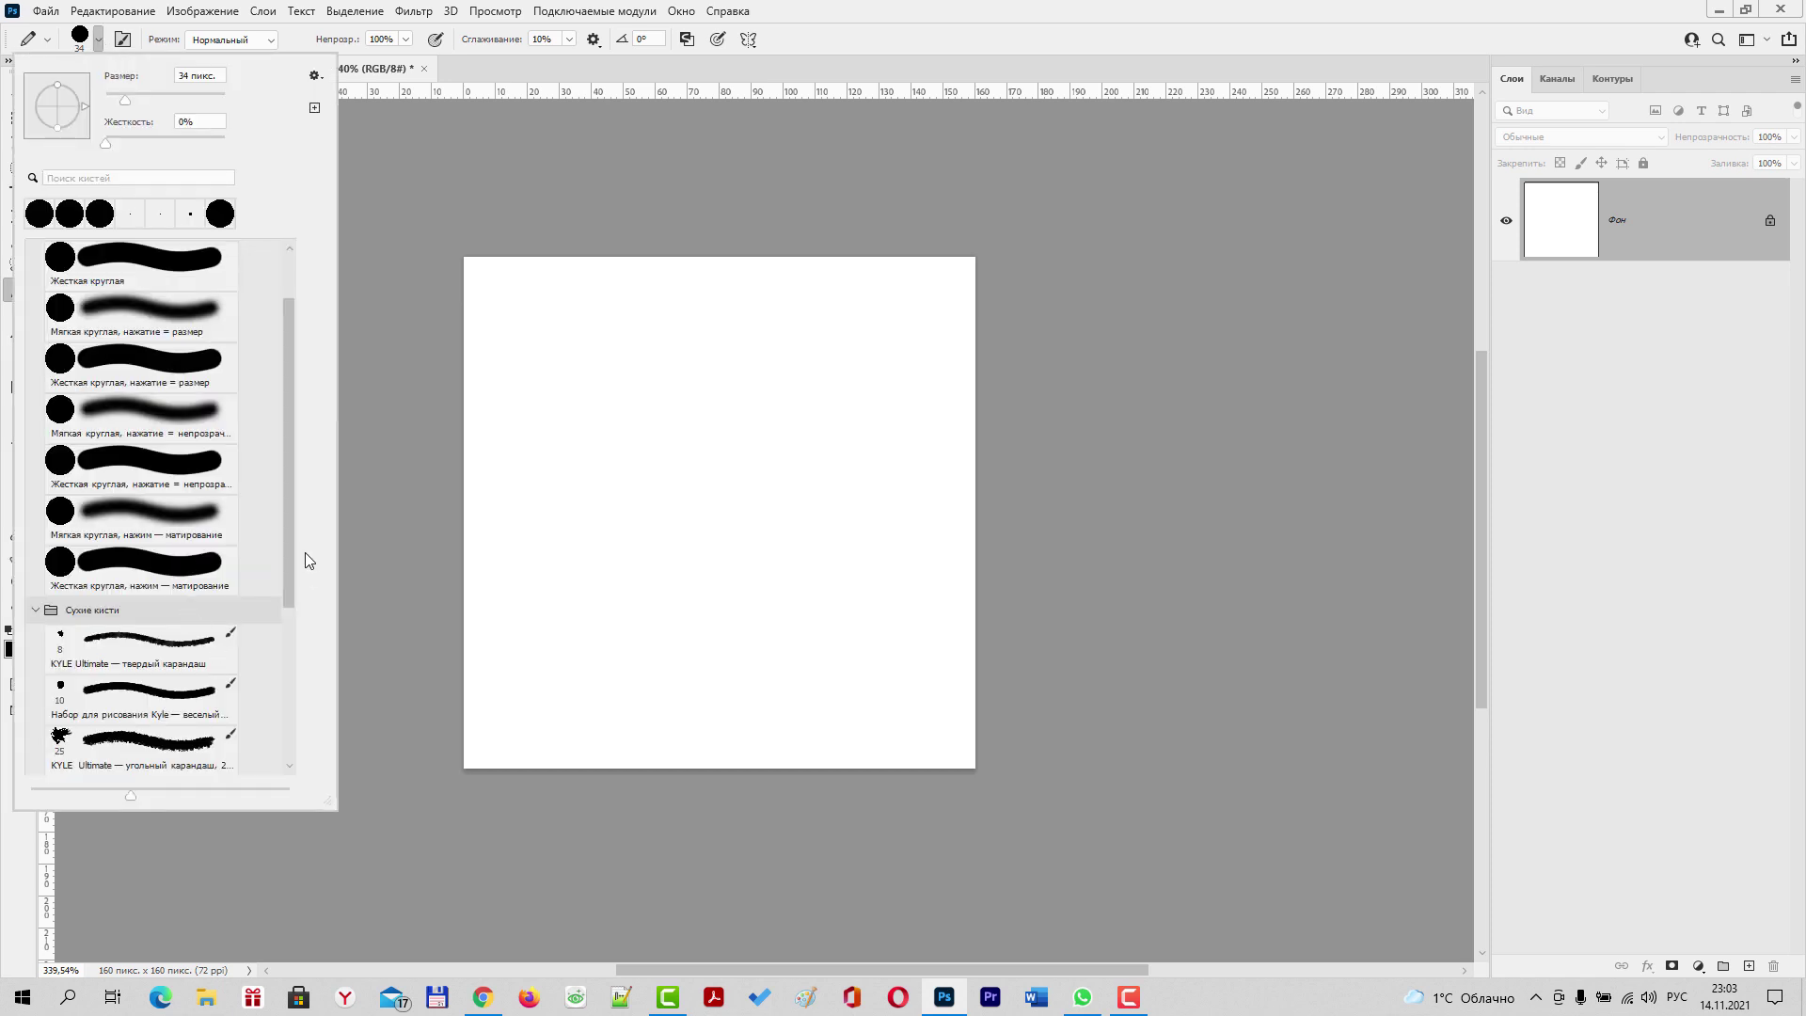
pyautogui.scroll(-3, 288, 587)
pyautogui.scroll(1, 271, 308)
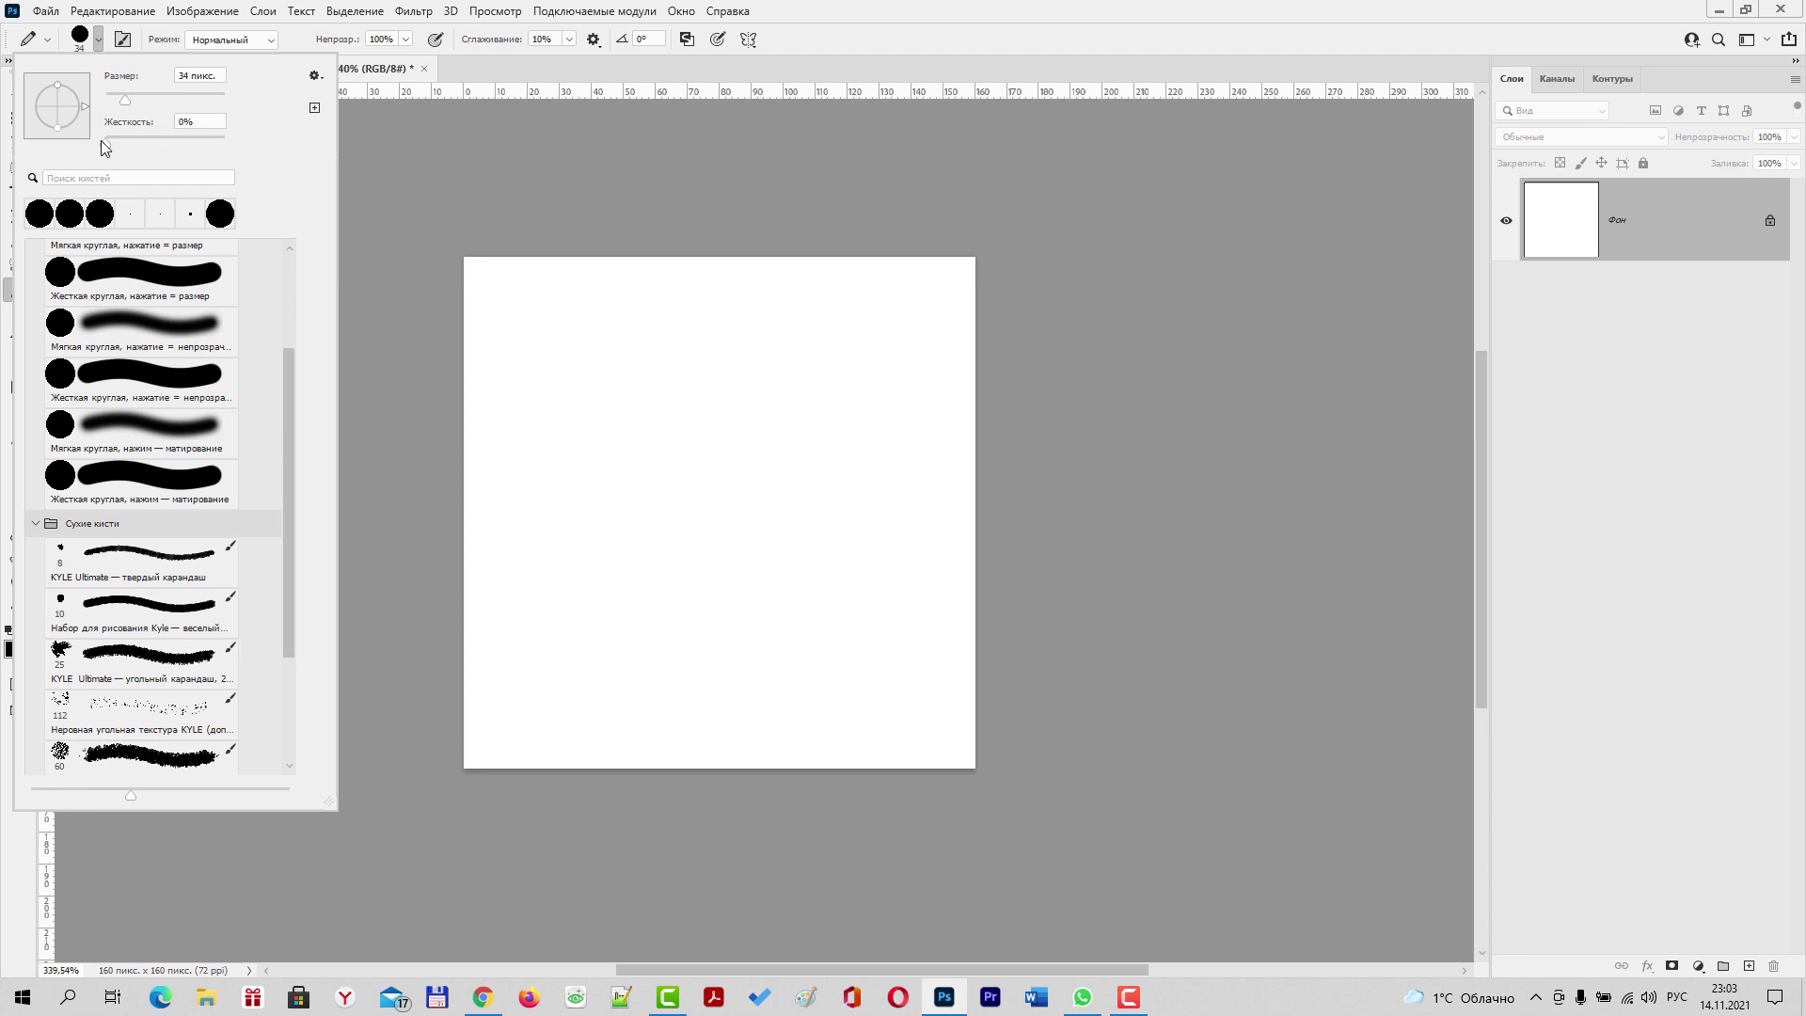
pyautogui.moveTo(102, 139); pyautogui.dragTo(254, 145)
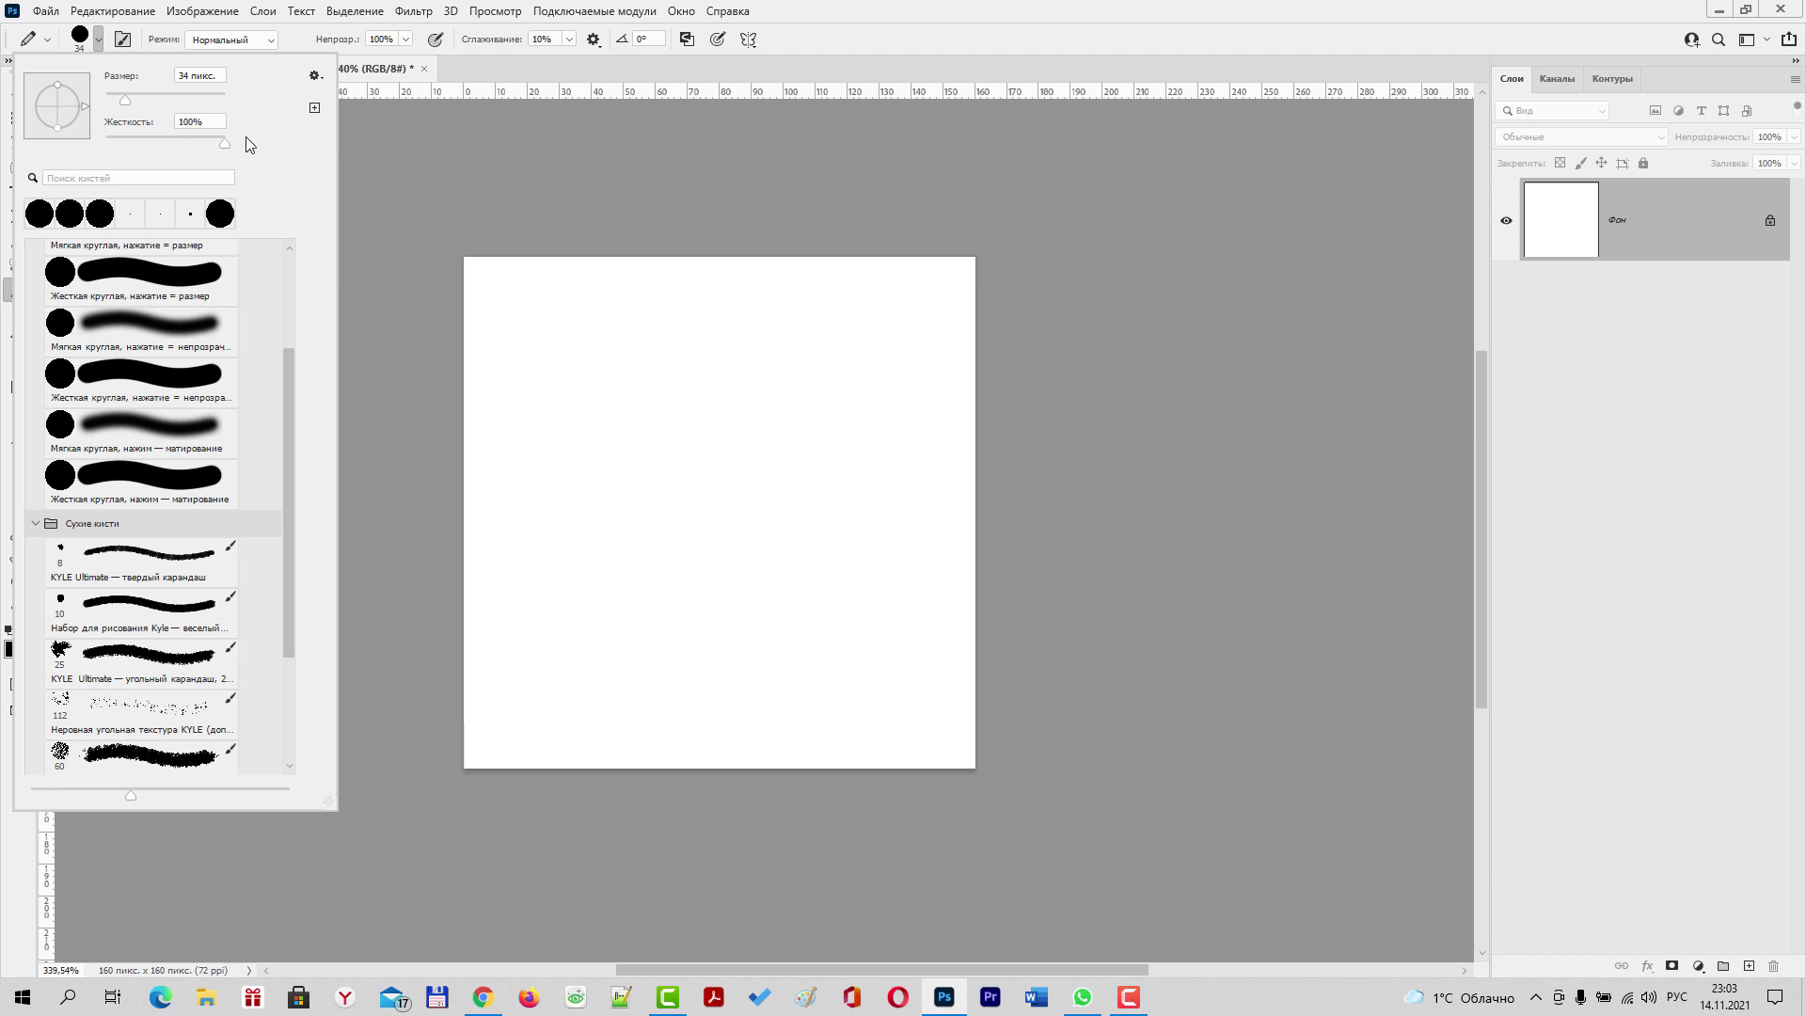
pyautogui.click(590, 67)
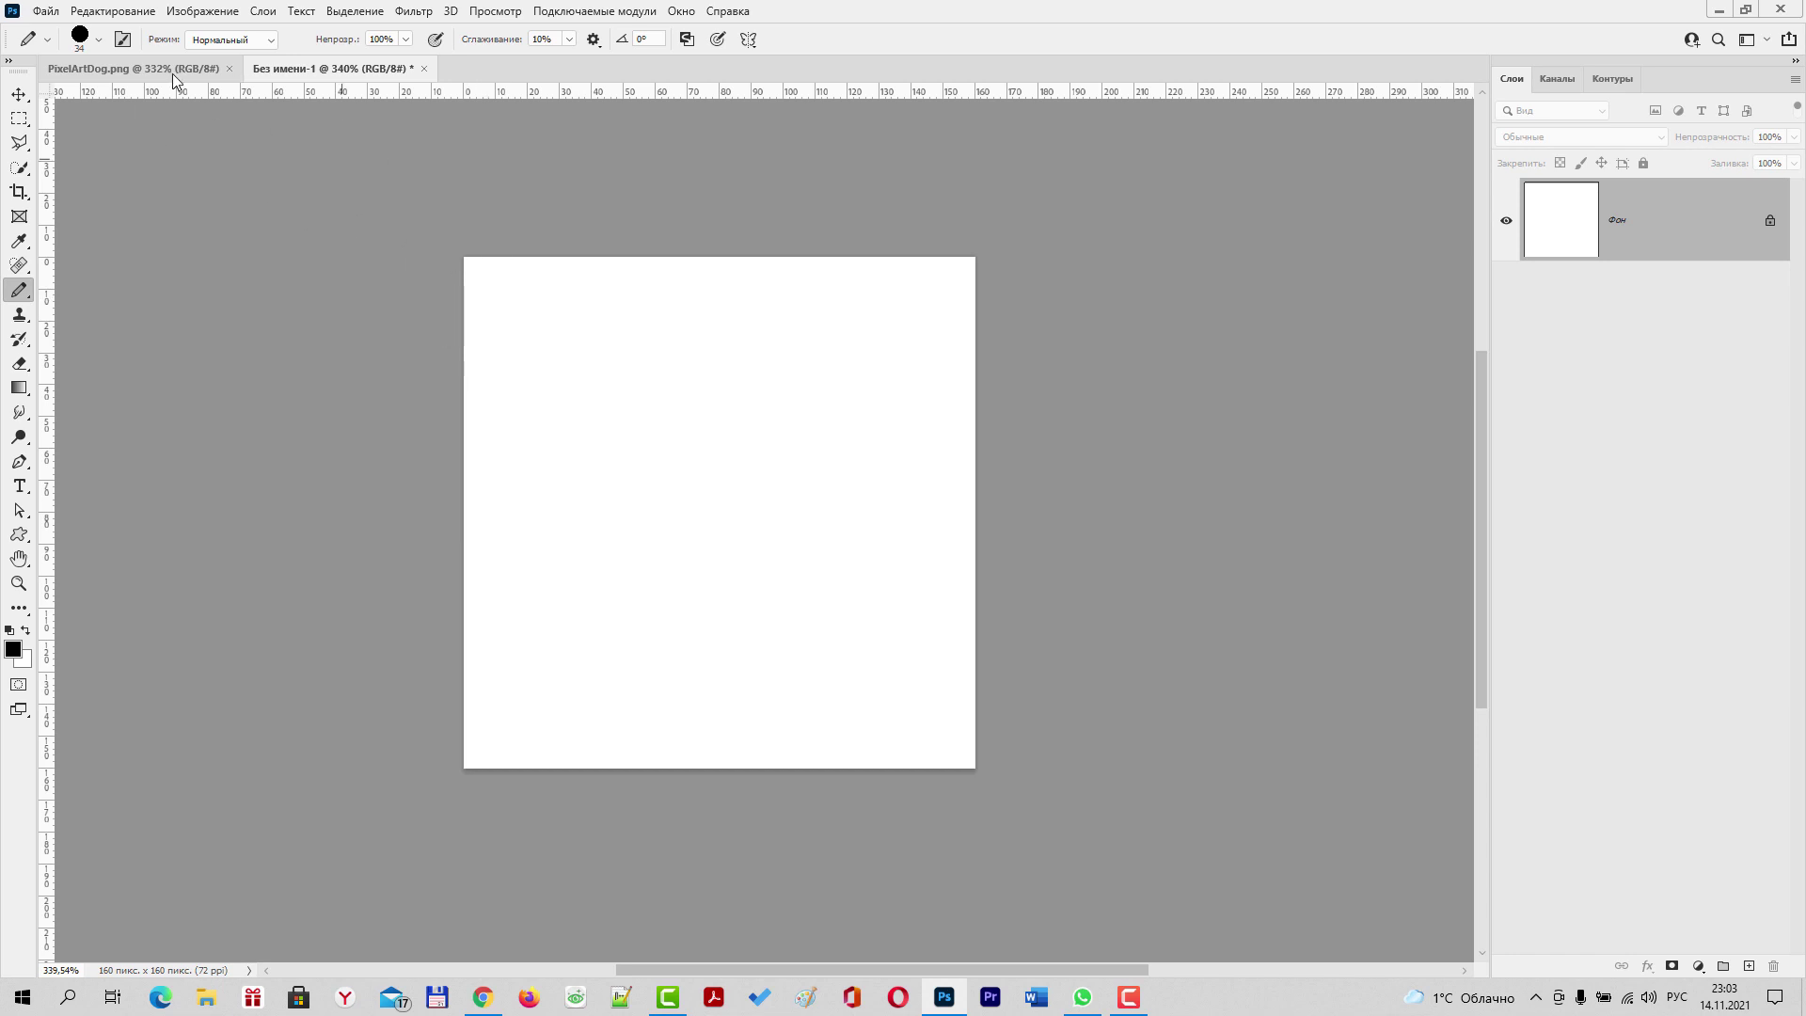
# Shrink the pencil to 1 px, then draw and undo a thin test line
pyautogui.click(99, 39)
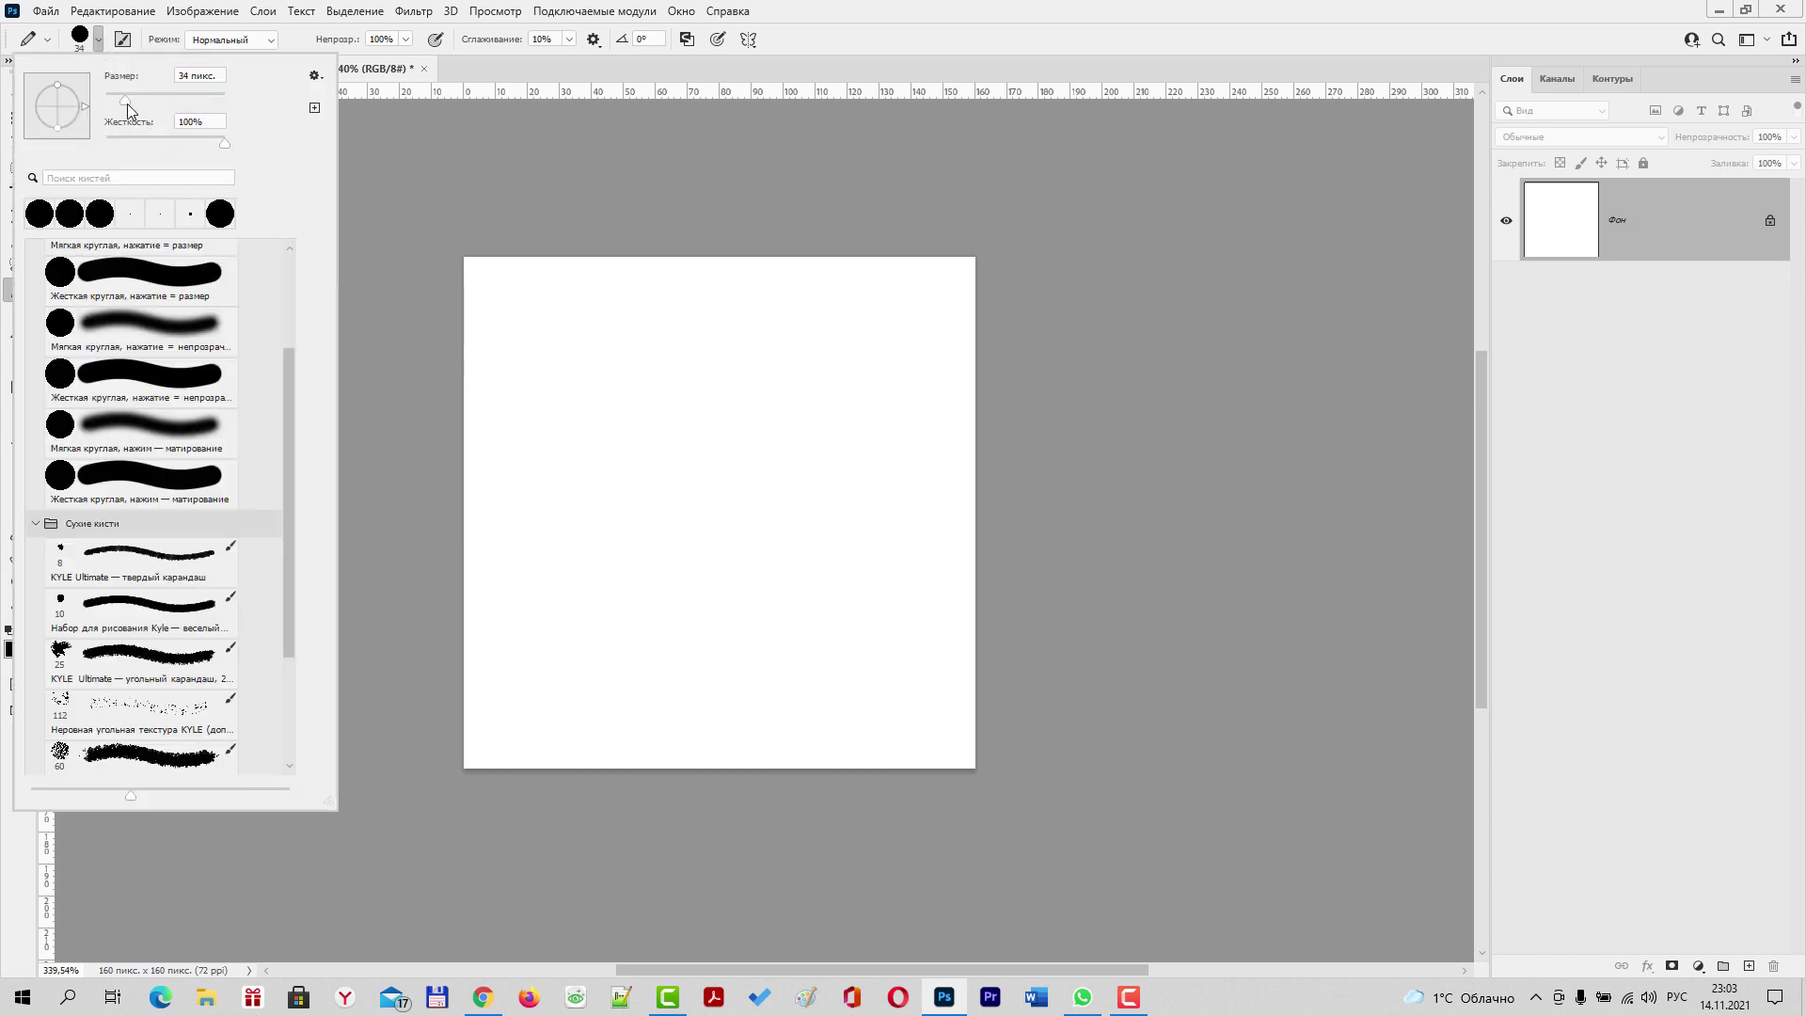
pyautogui.moveTo(124, 99); pyautogui.dragTo(89, 98)
pyautogui.click(505, 68)
pyautogui.moveTo(539, 358)
pyautogui.mouseDown()
pyautogui.moveTo(720, 544)
pyautogui.moveTo(762, 438)
pyautogui.mouseUp()
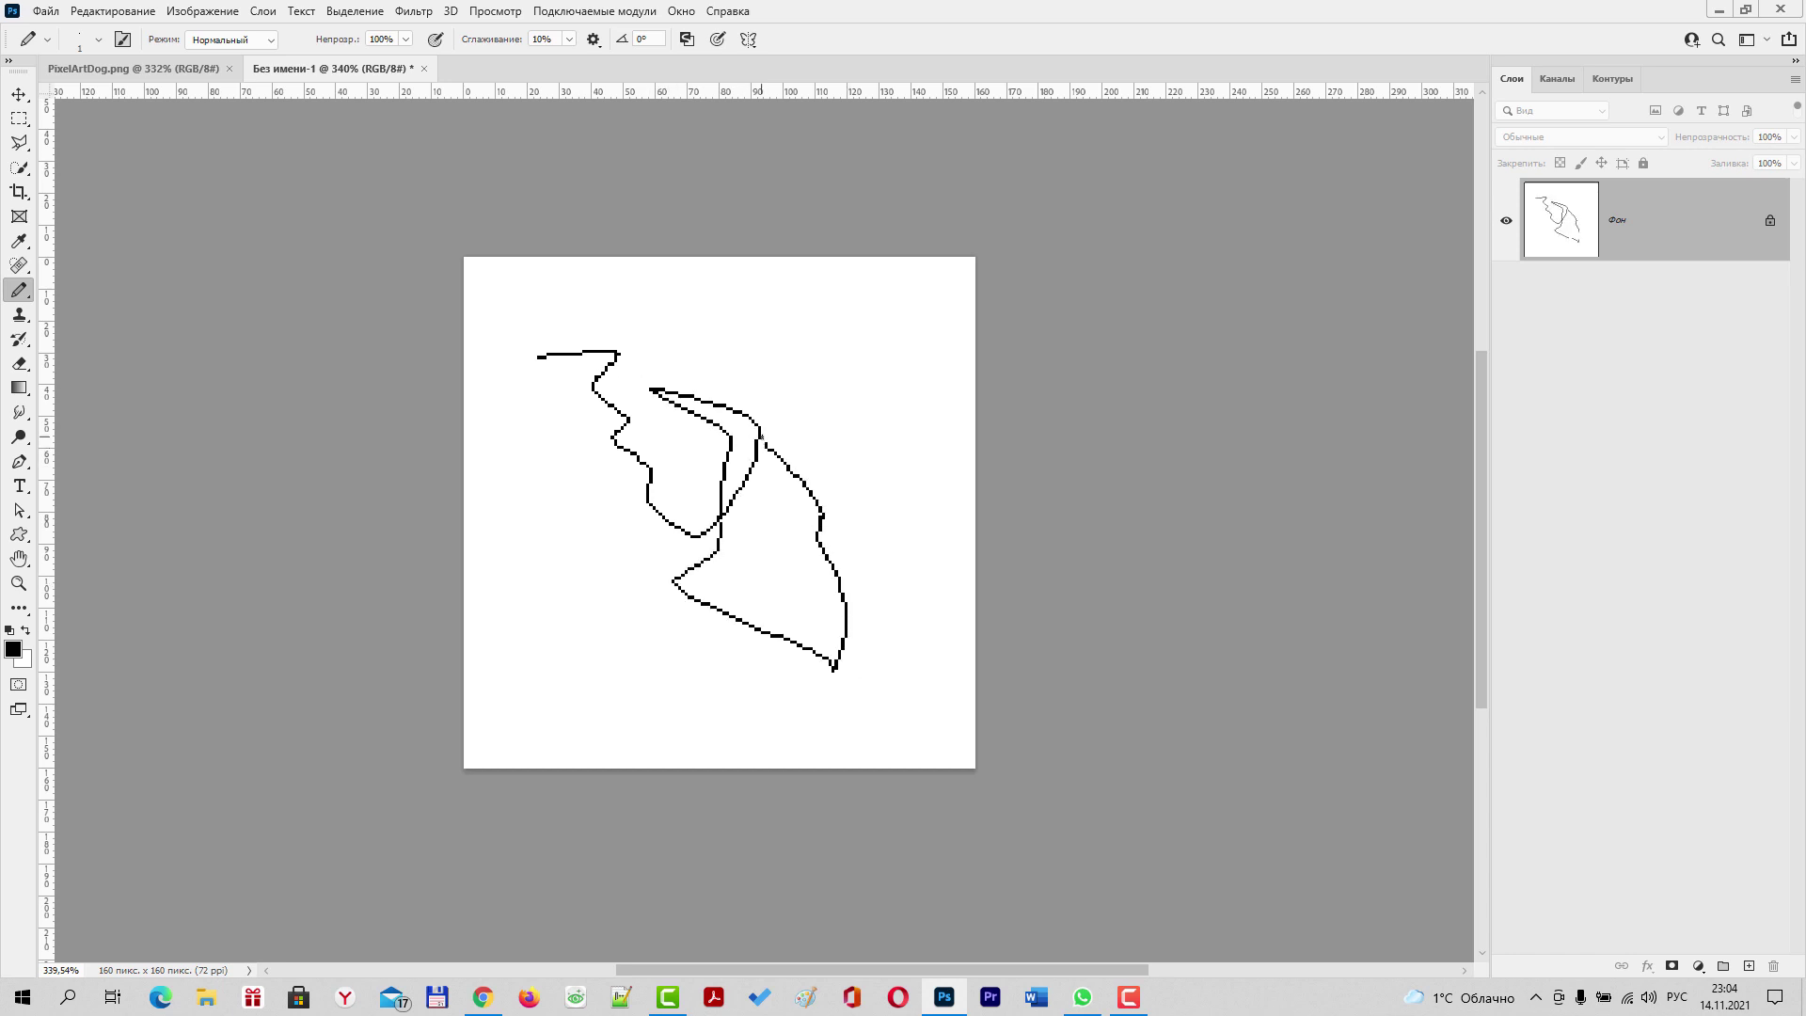
pyautogui.hotkey('ctrl', 'z')
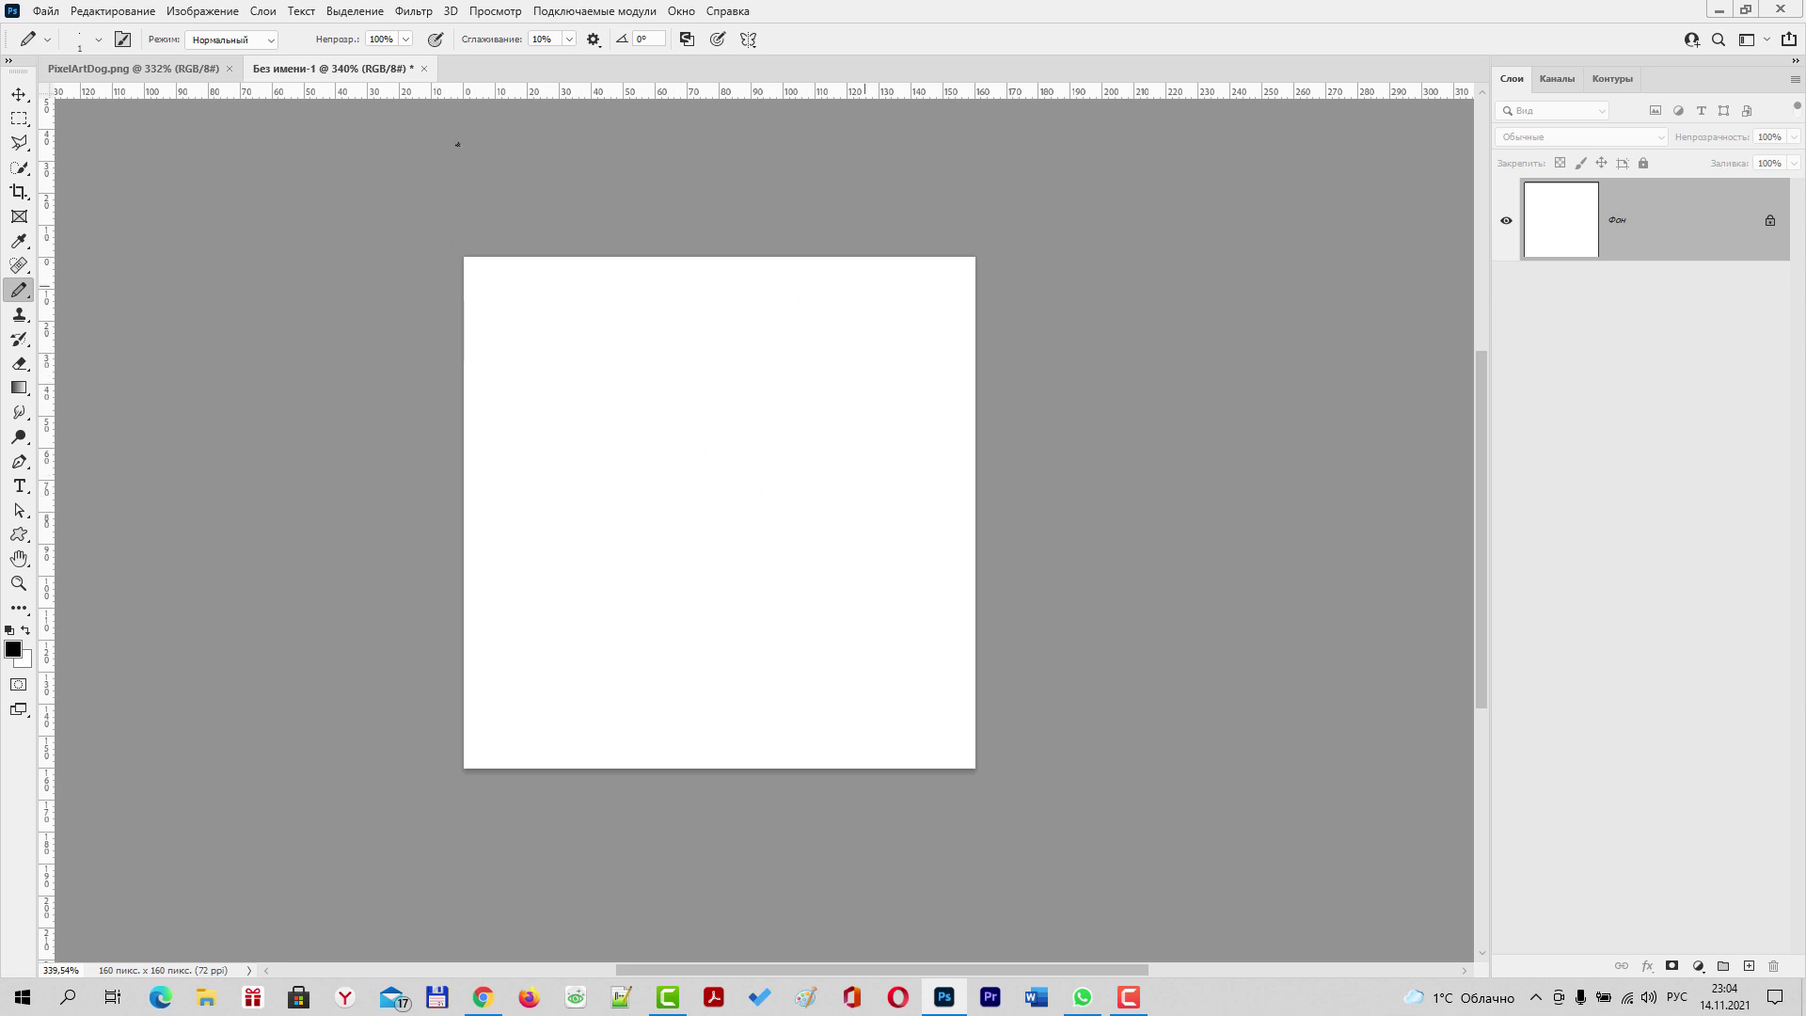
pyautogui.click(202, 13)
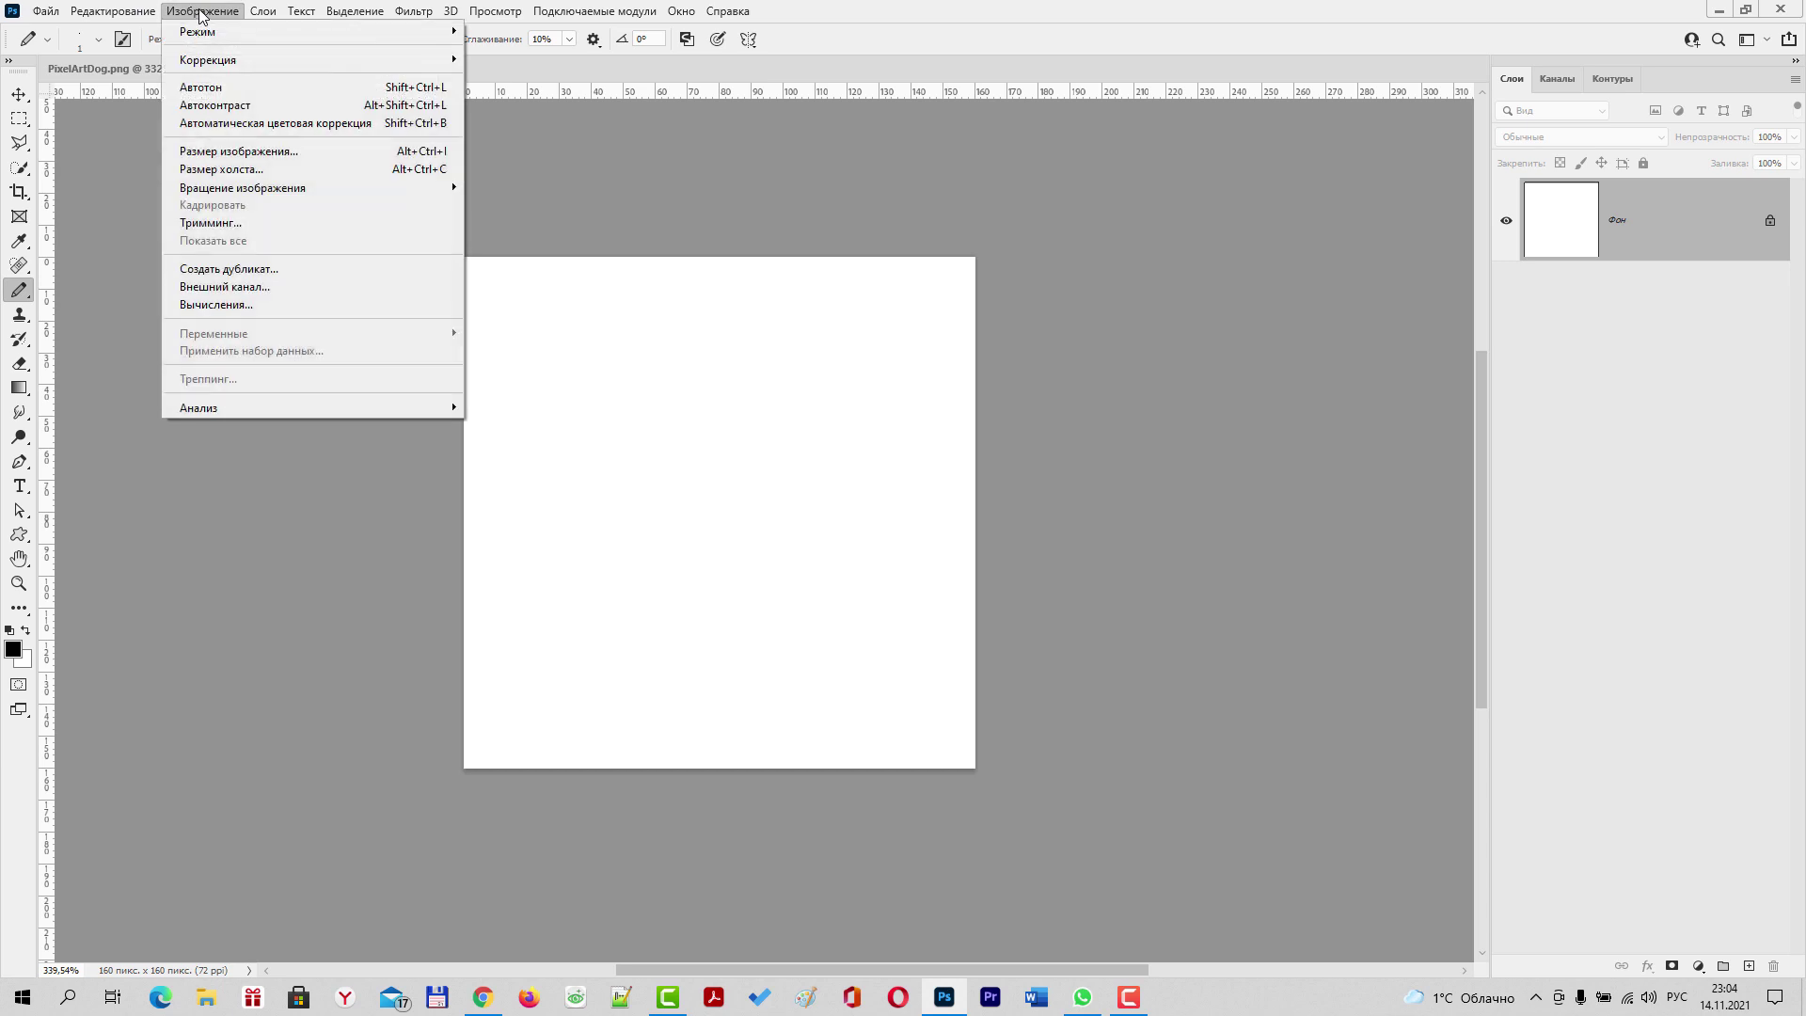
pyautogui.click(235, 151)
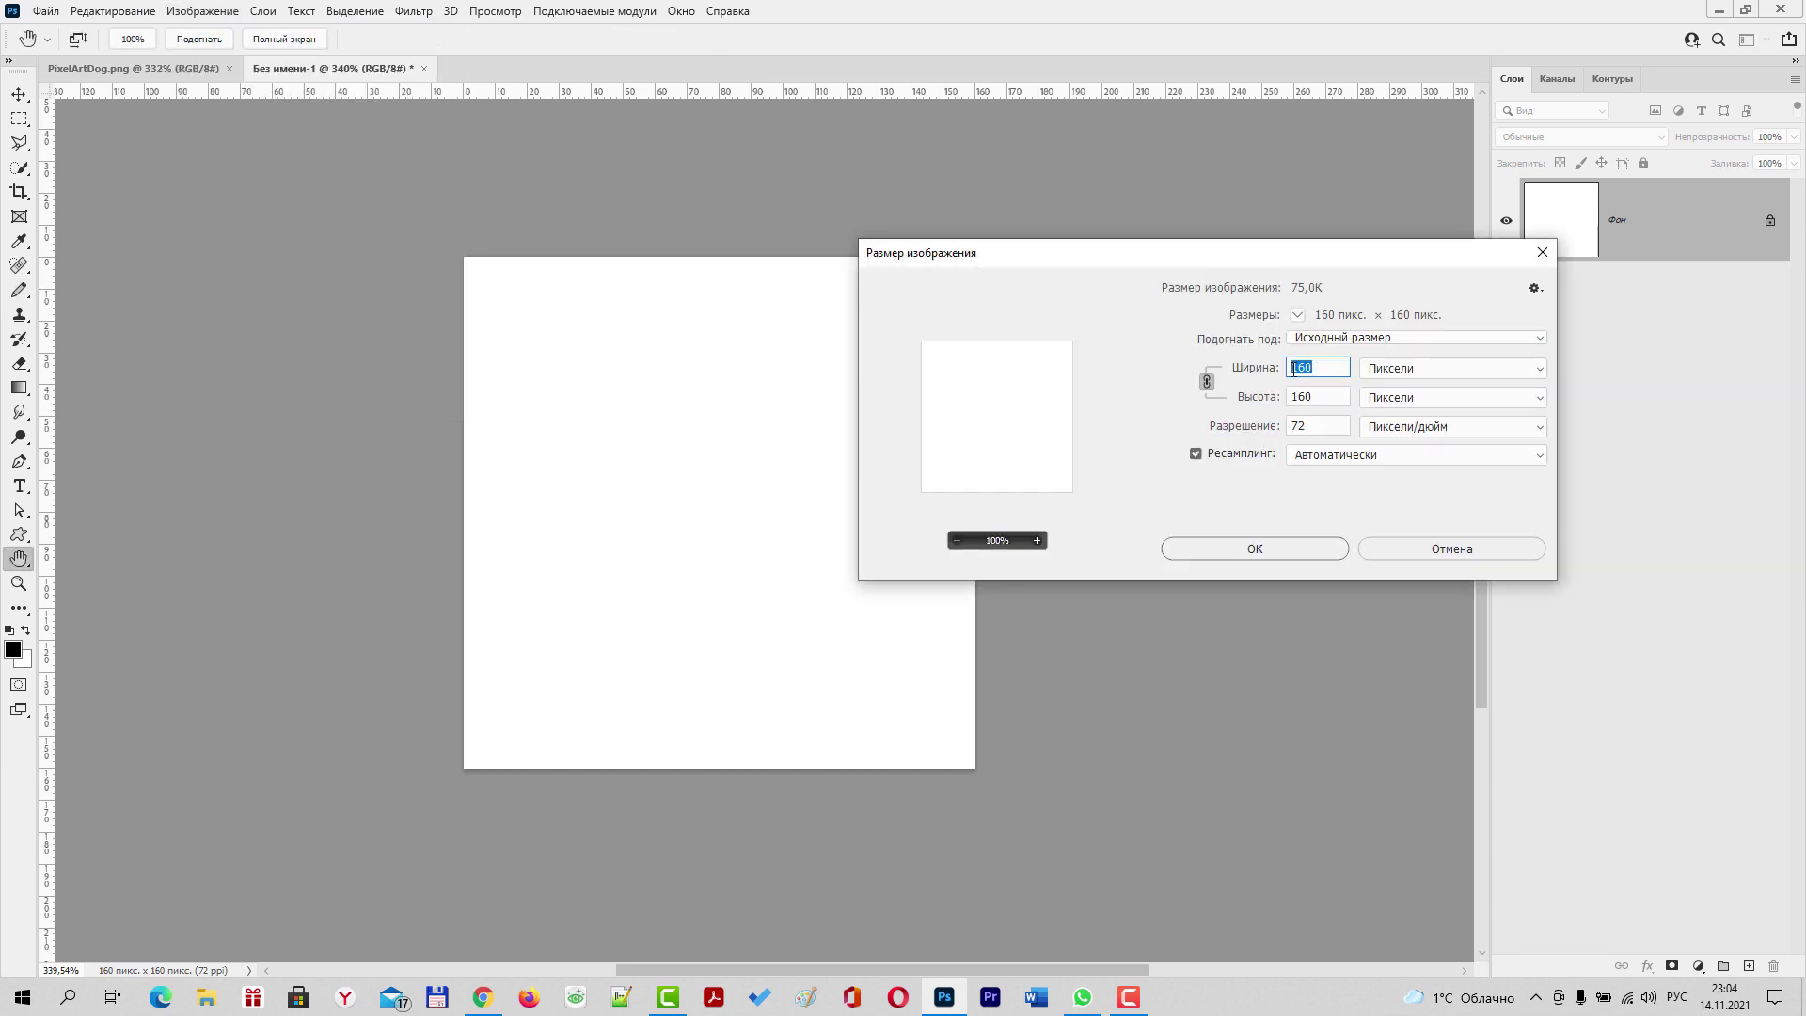
pyautogui.press('Tab')
pyautogui.hotkey('shift', 'Tab')
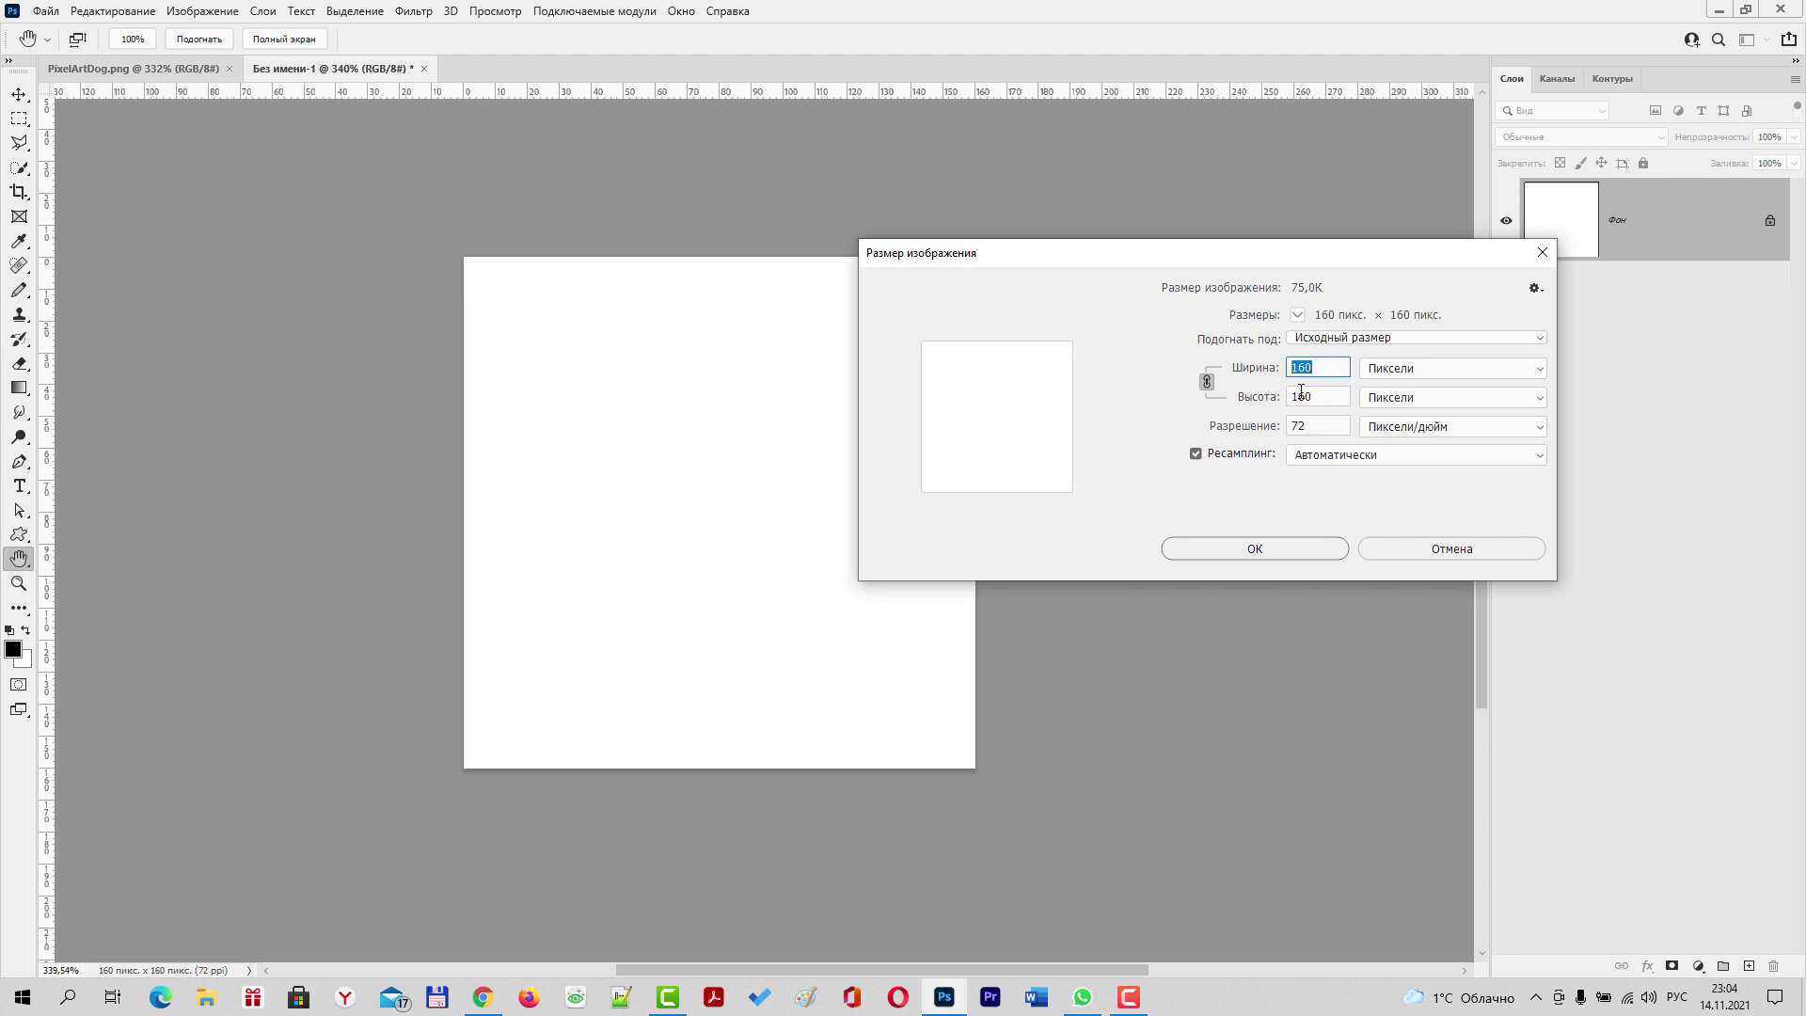
pyautogui.press('Tab')
pyautogui.press('Tab')
pyautogui.click(1543, 252)
pyautogui.press('b')
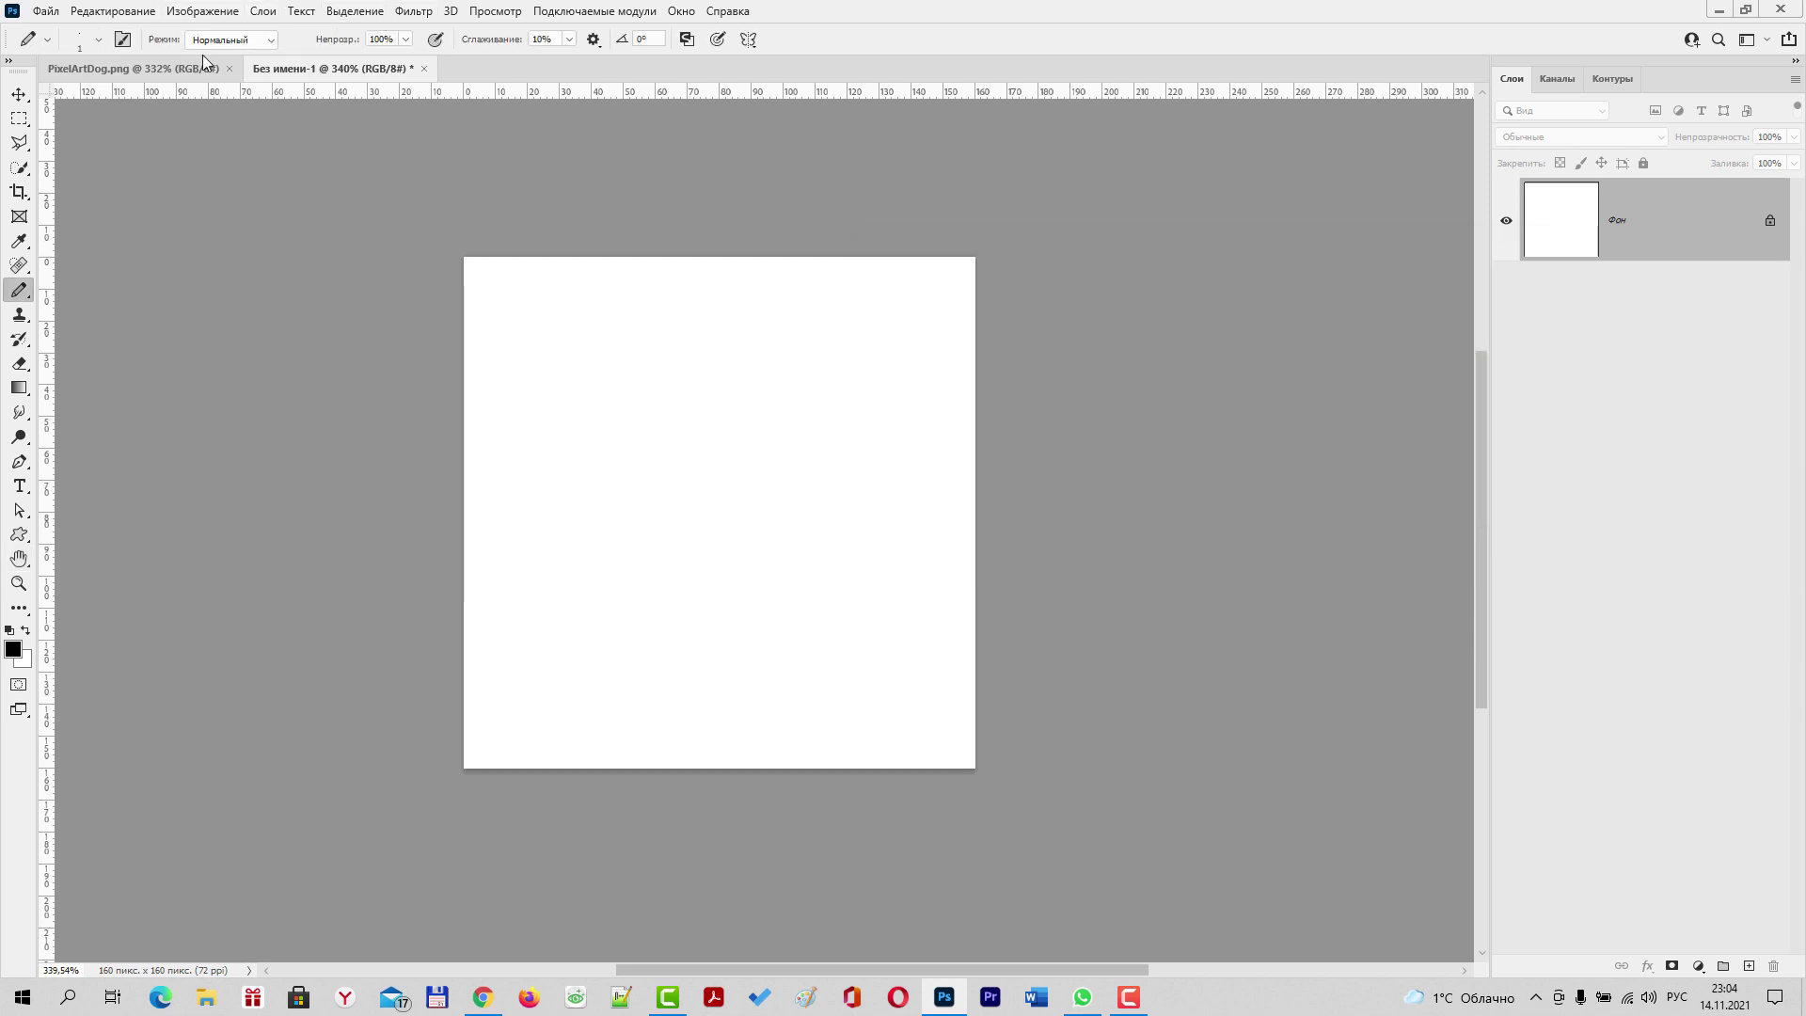
pyautogui.click(201, 64)
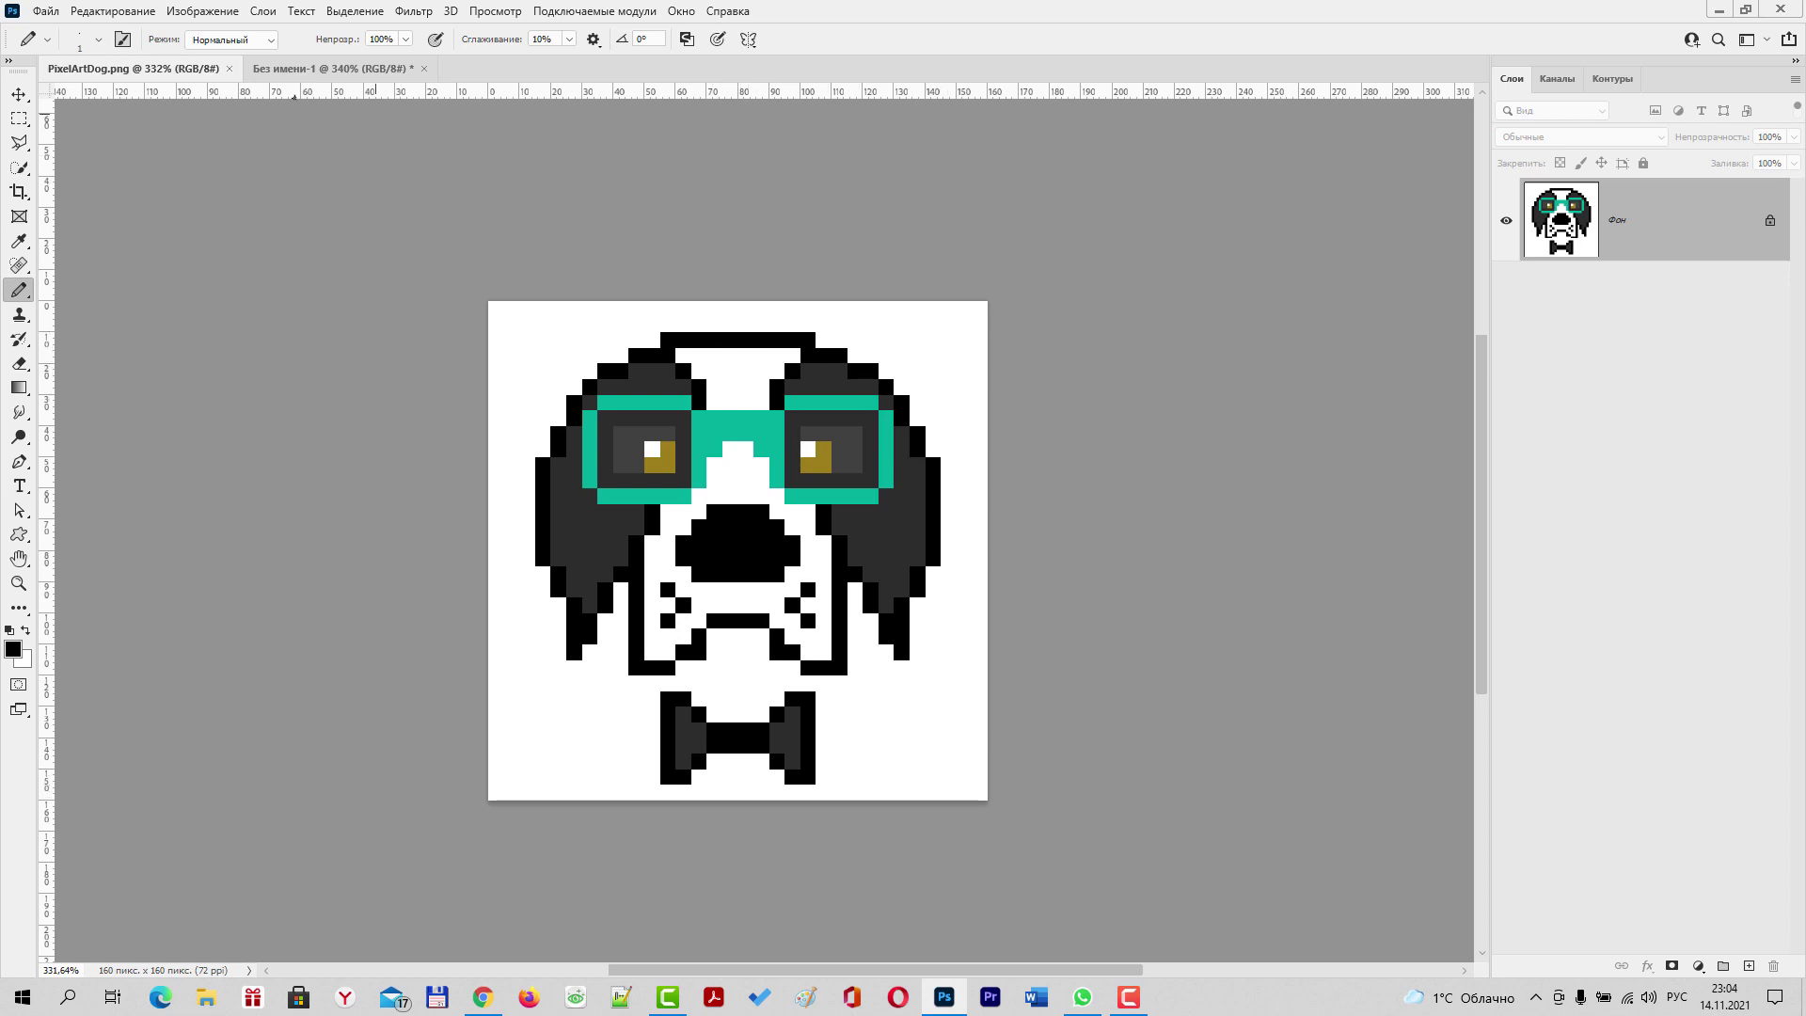
pyautogui.click(320, 69)
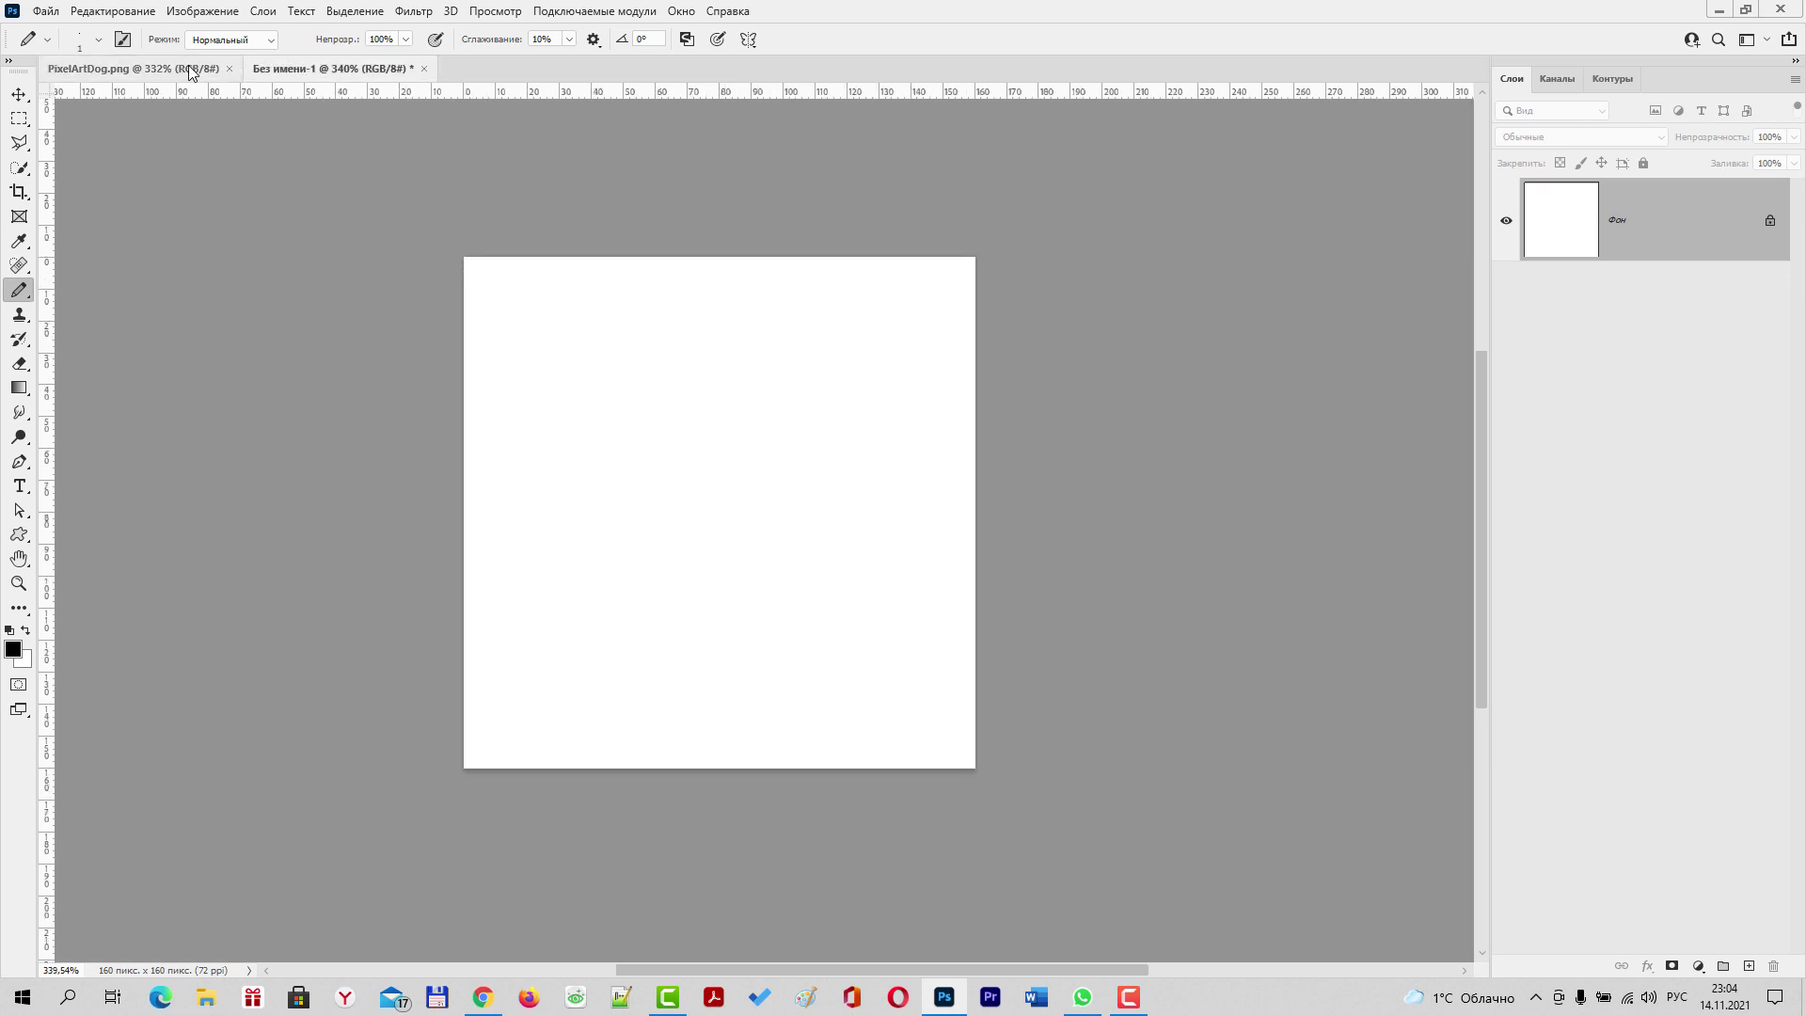
pyautogui.click(188, 68)
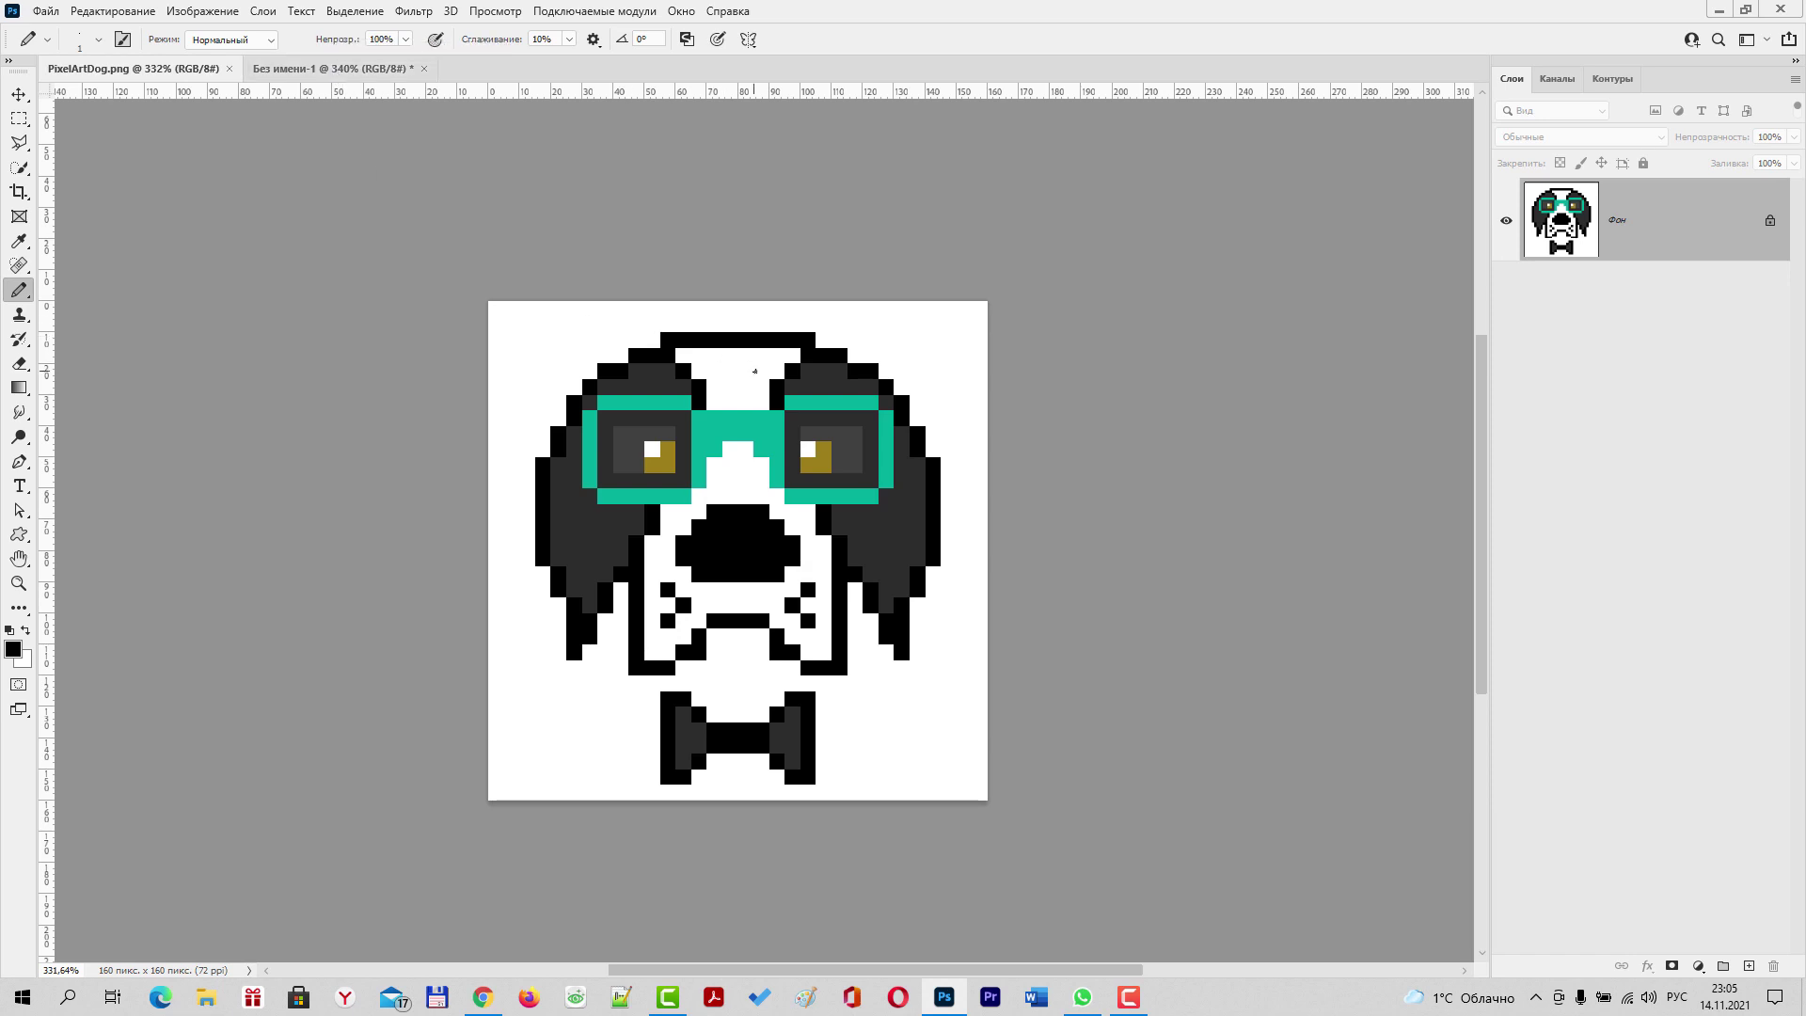
pyautogui.click(334, 71)
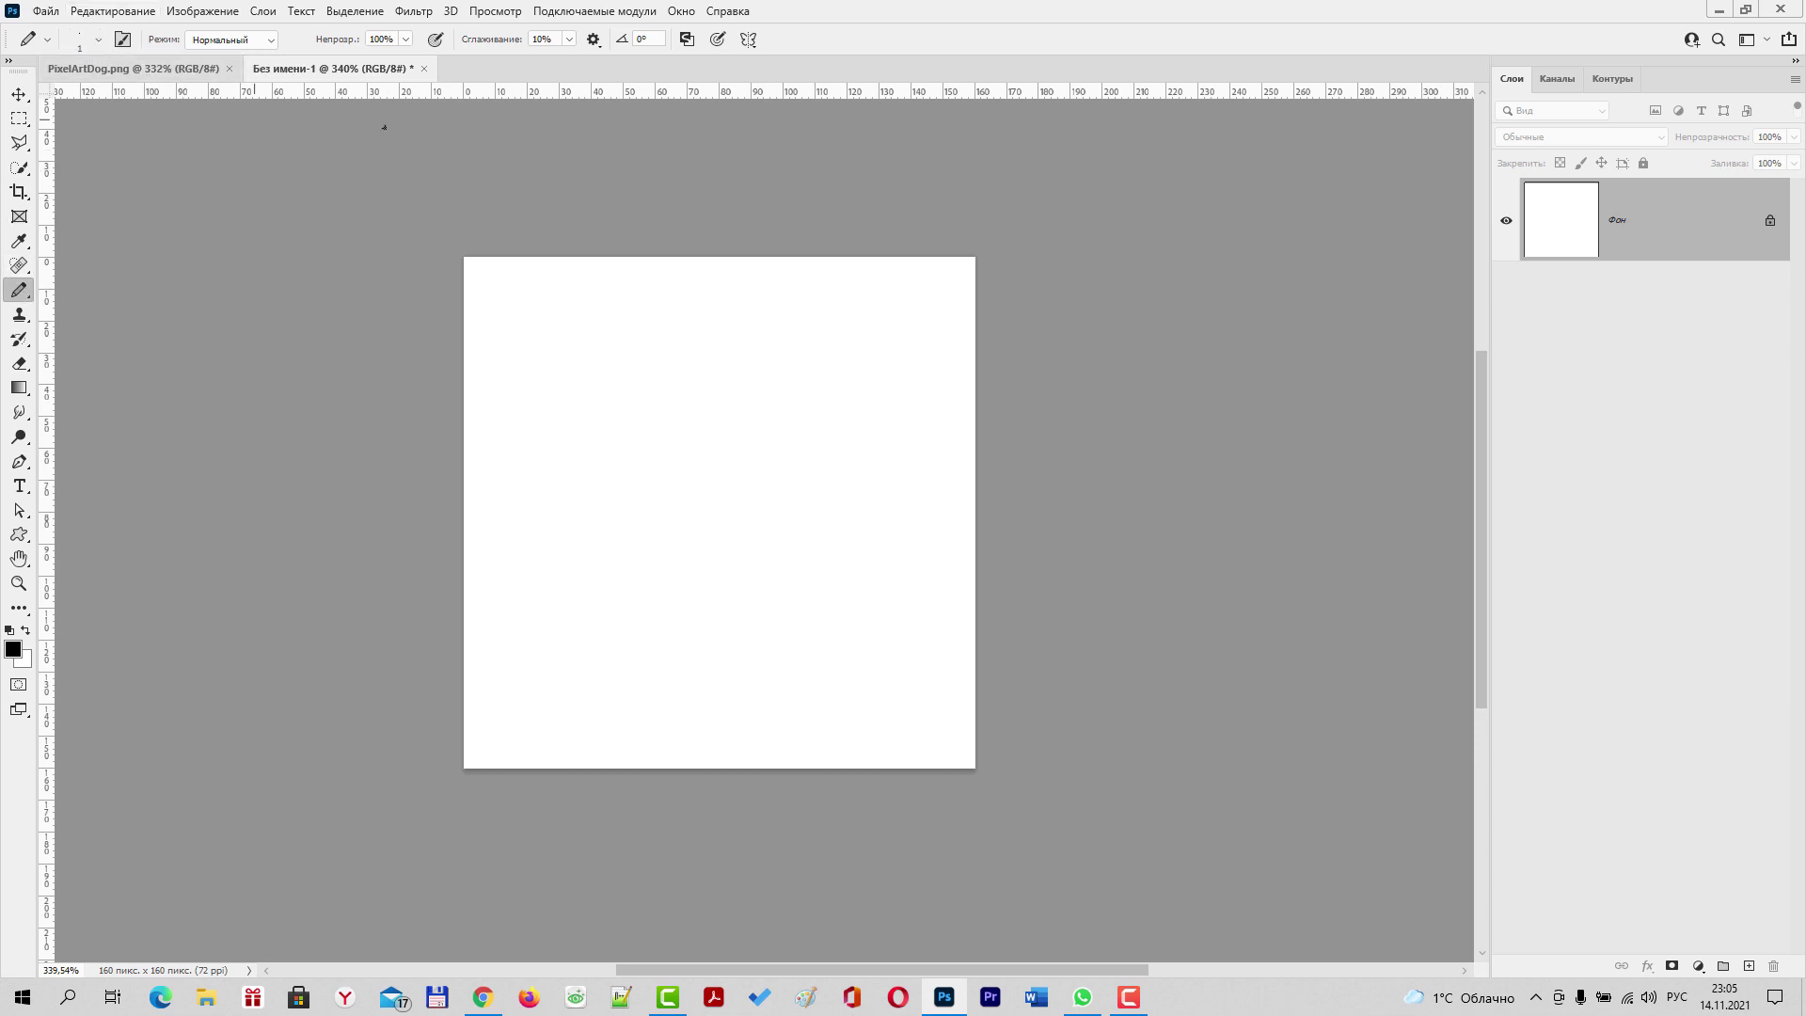
# Show the grid, hide the pixel grid, and open Guides, Grid & Slices preferences
pyautogui.click(499, 13)
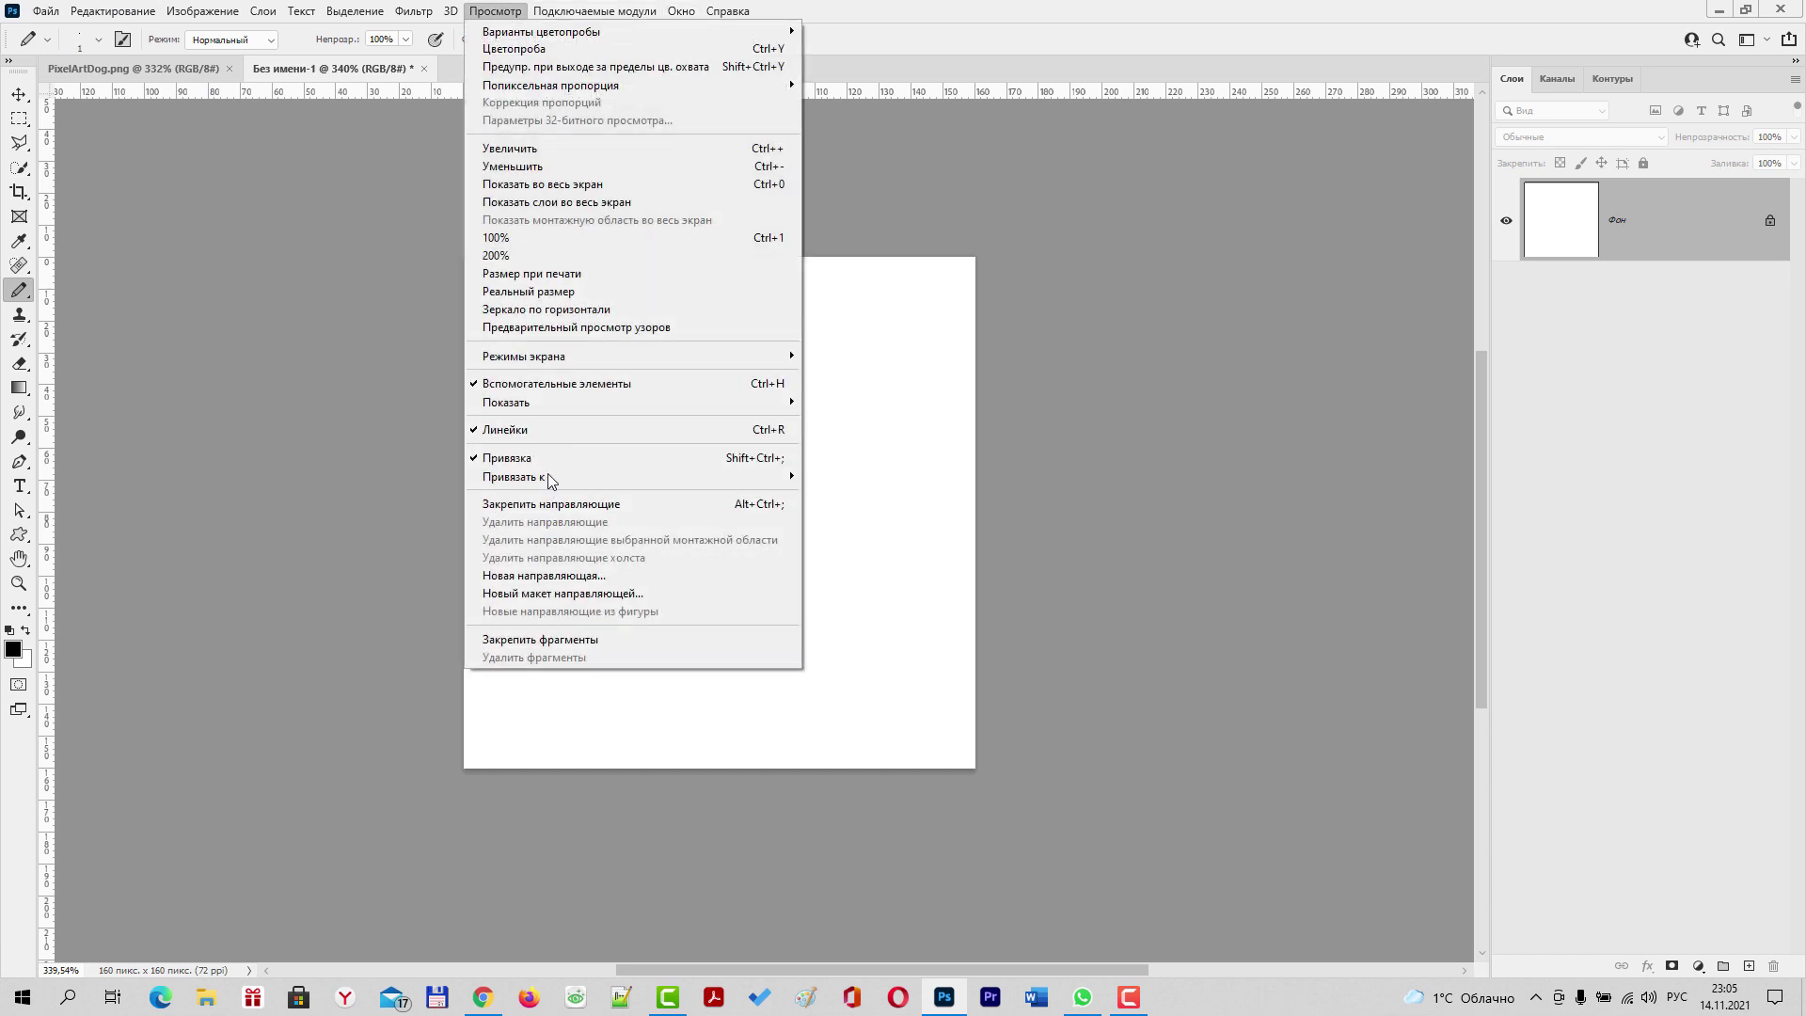
pyautogui.moveTo(565, 403)
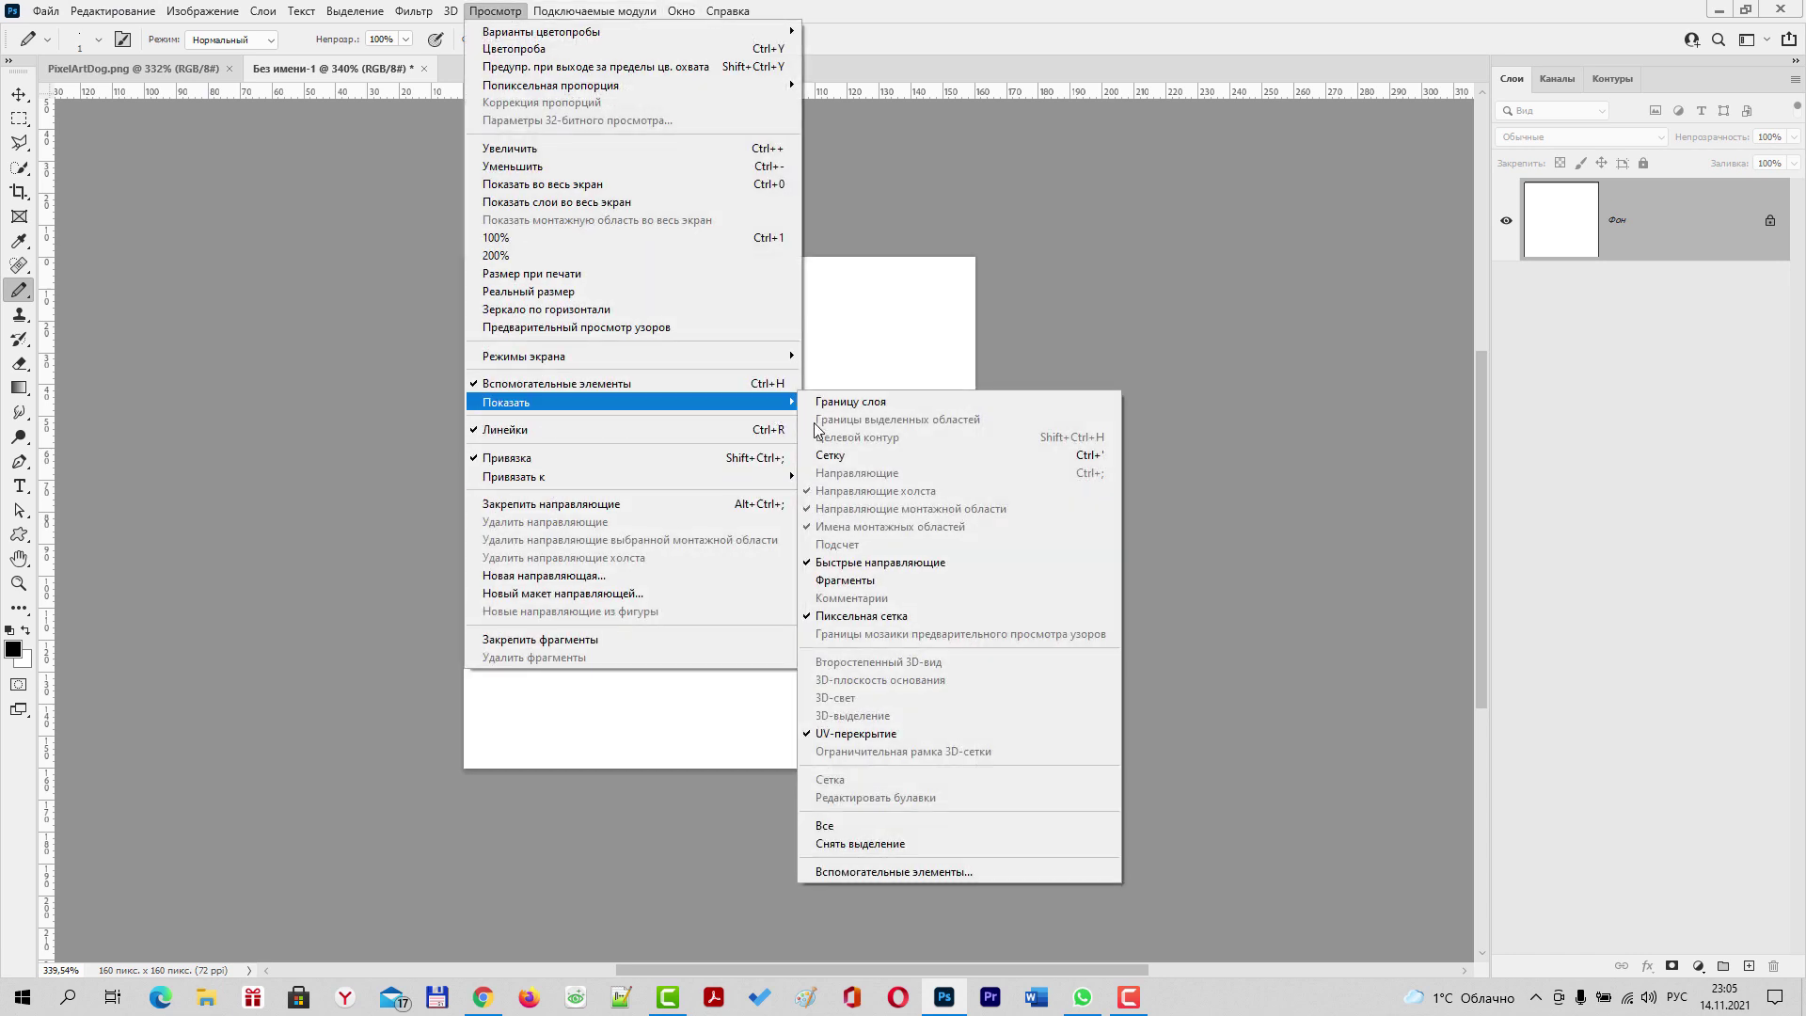
pyautogui.click(846, 458)
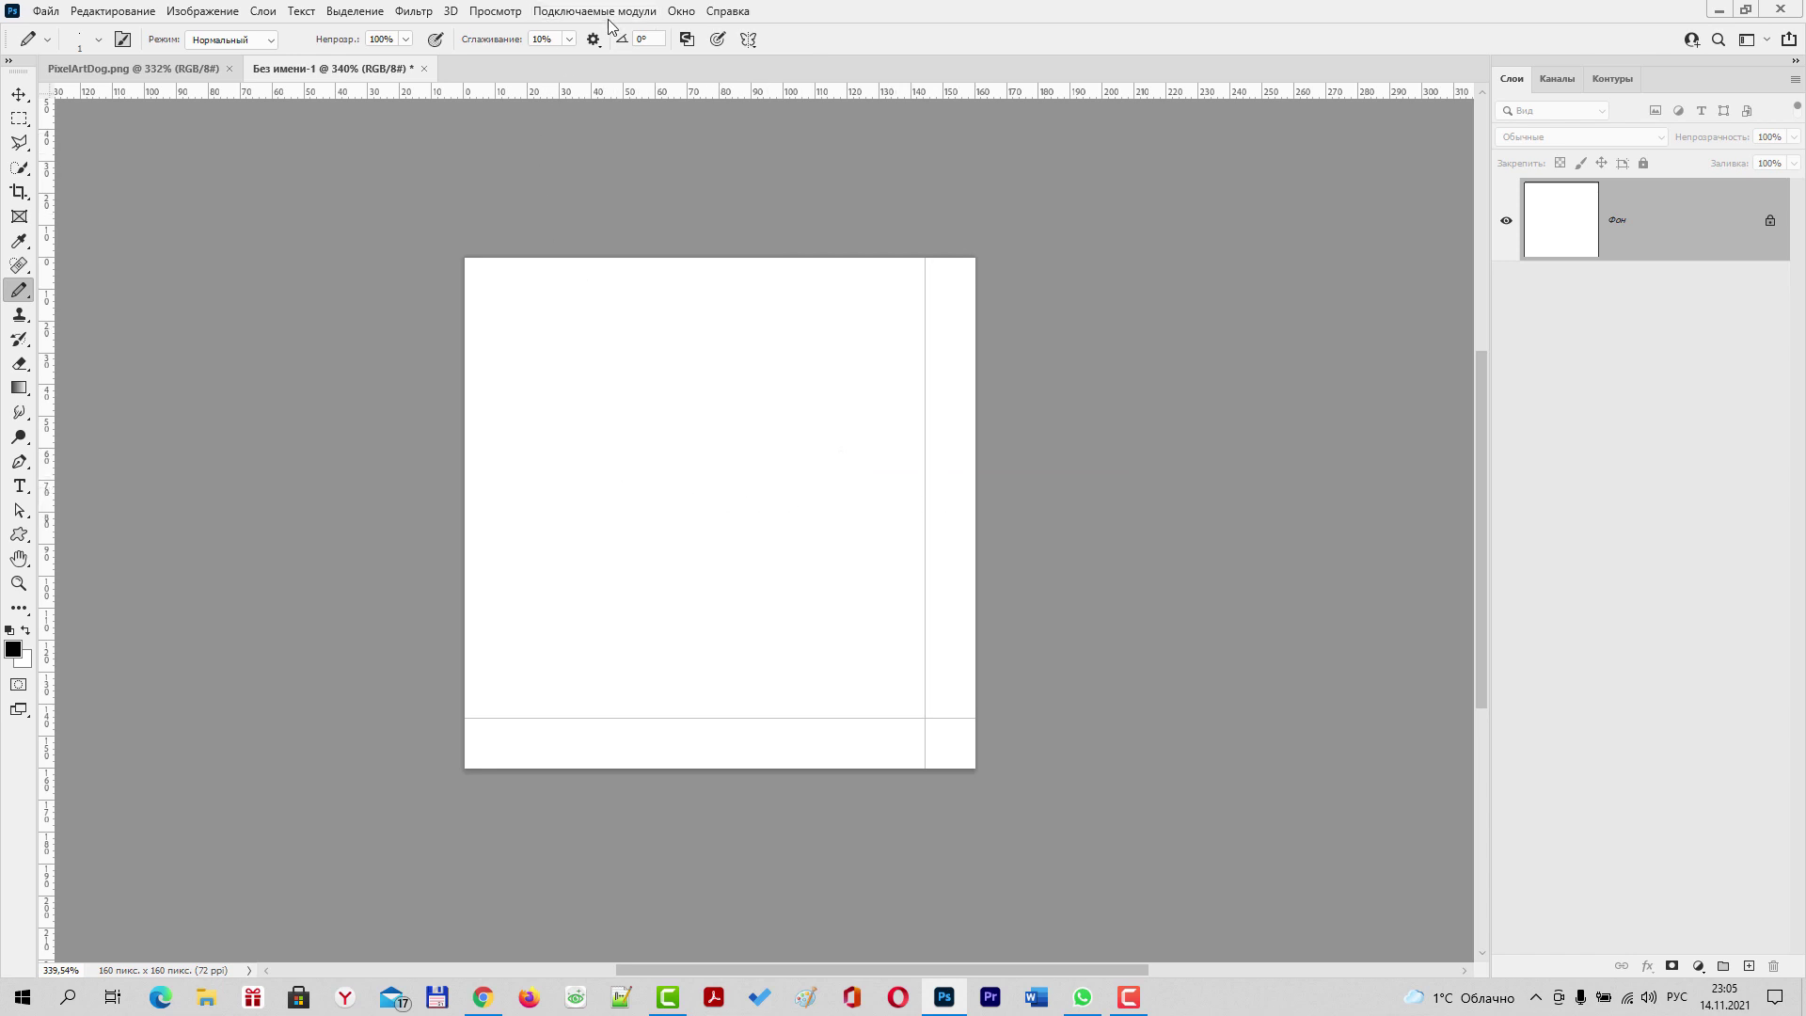
pyautogui.click(681, 11)
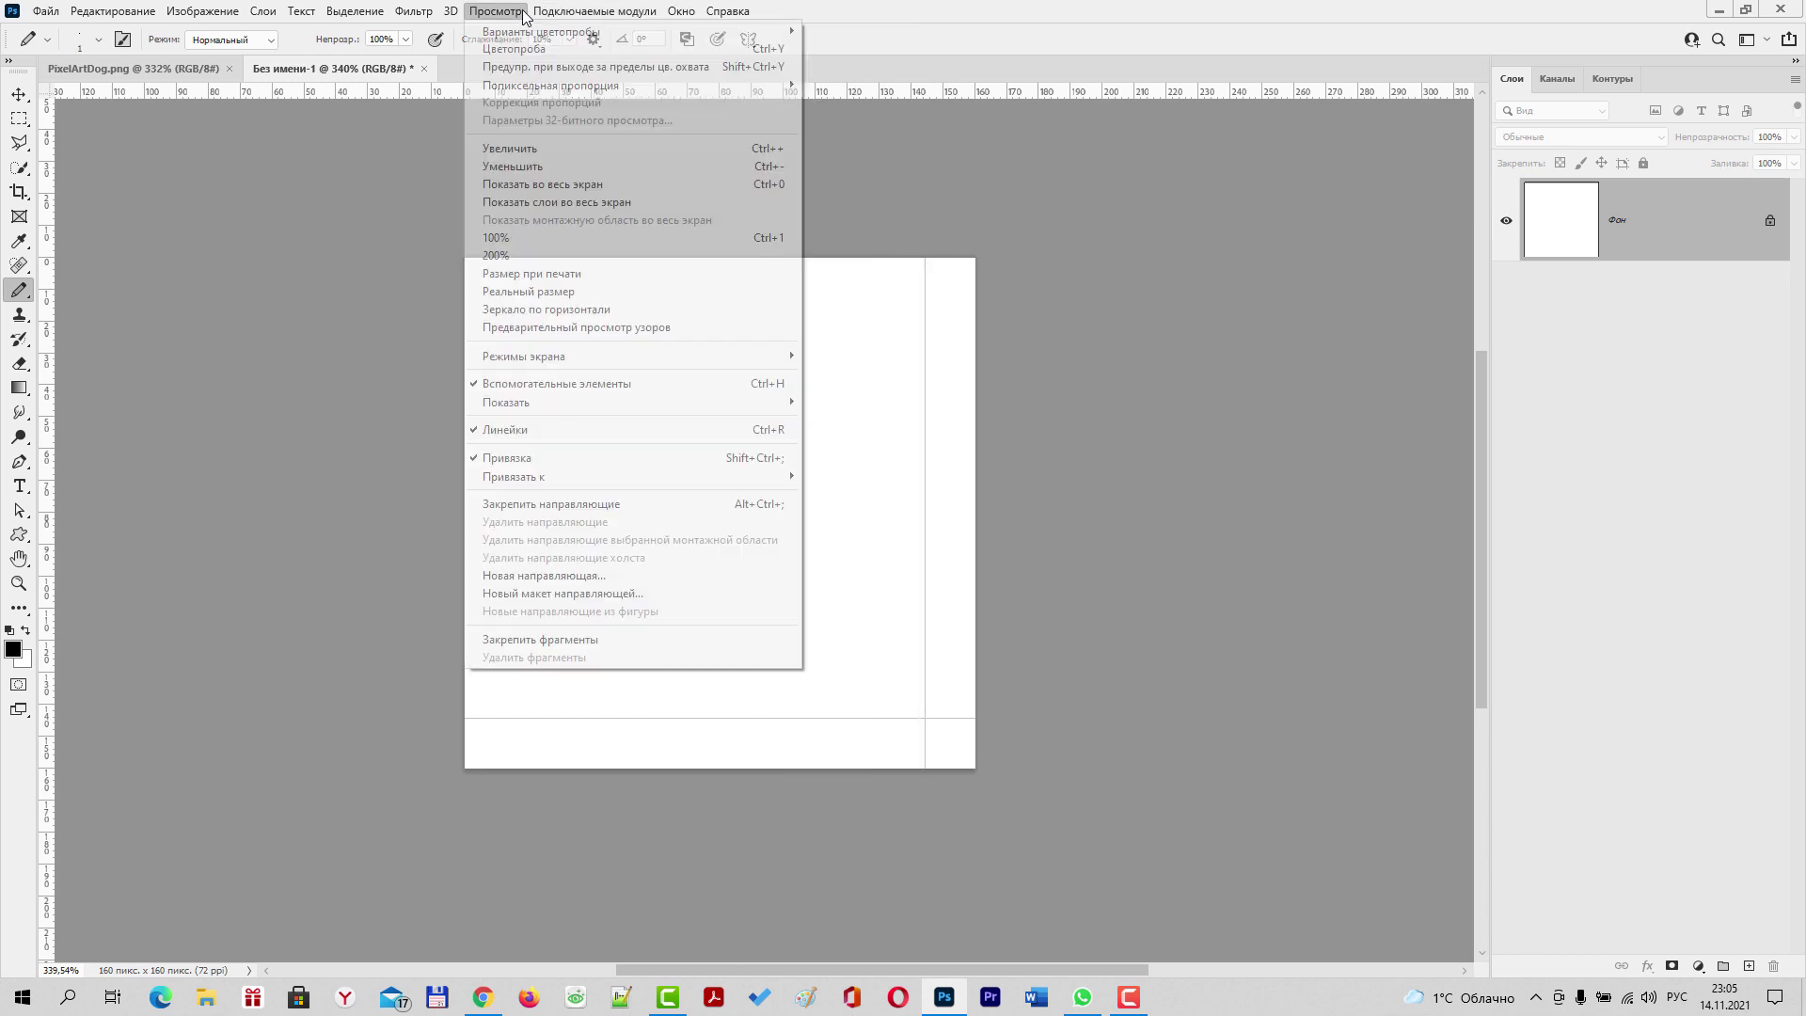
pyautogui.moveTo(629, 402)
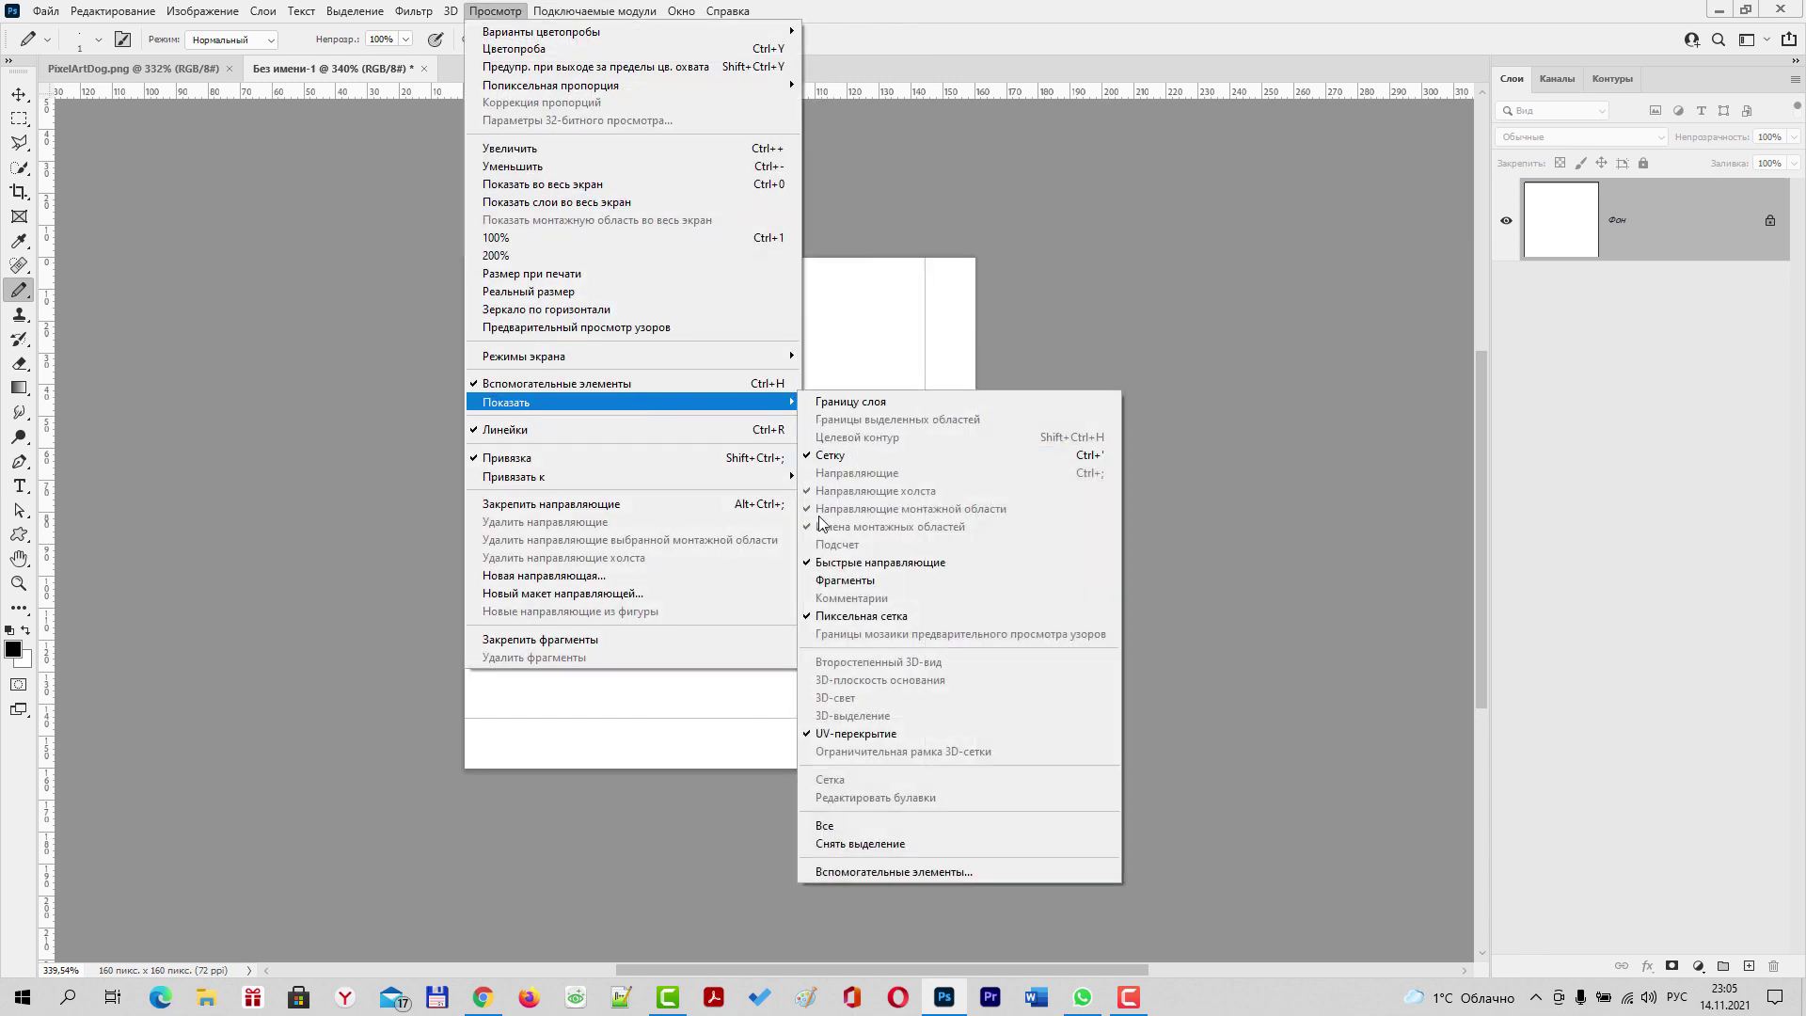
pyautogui.click(807, 619)
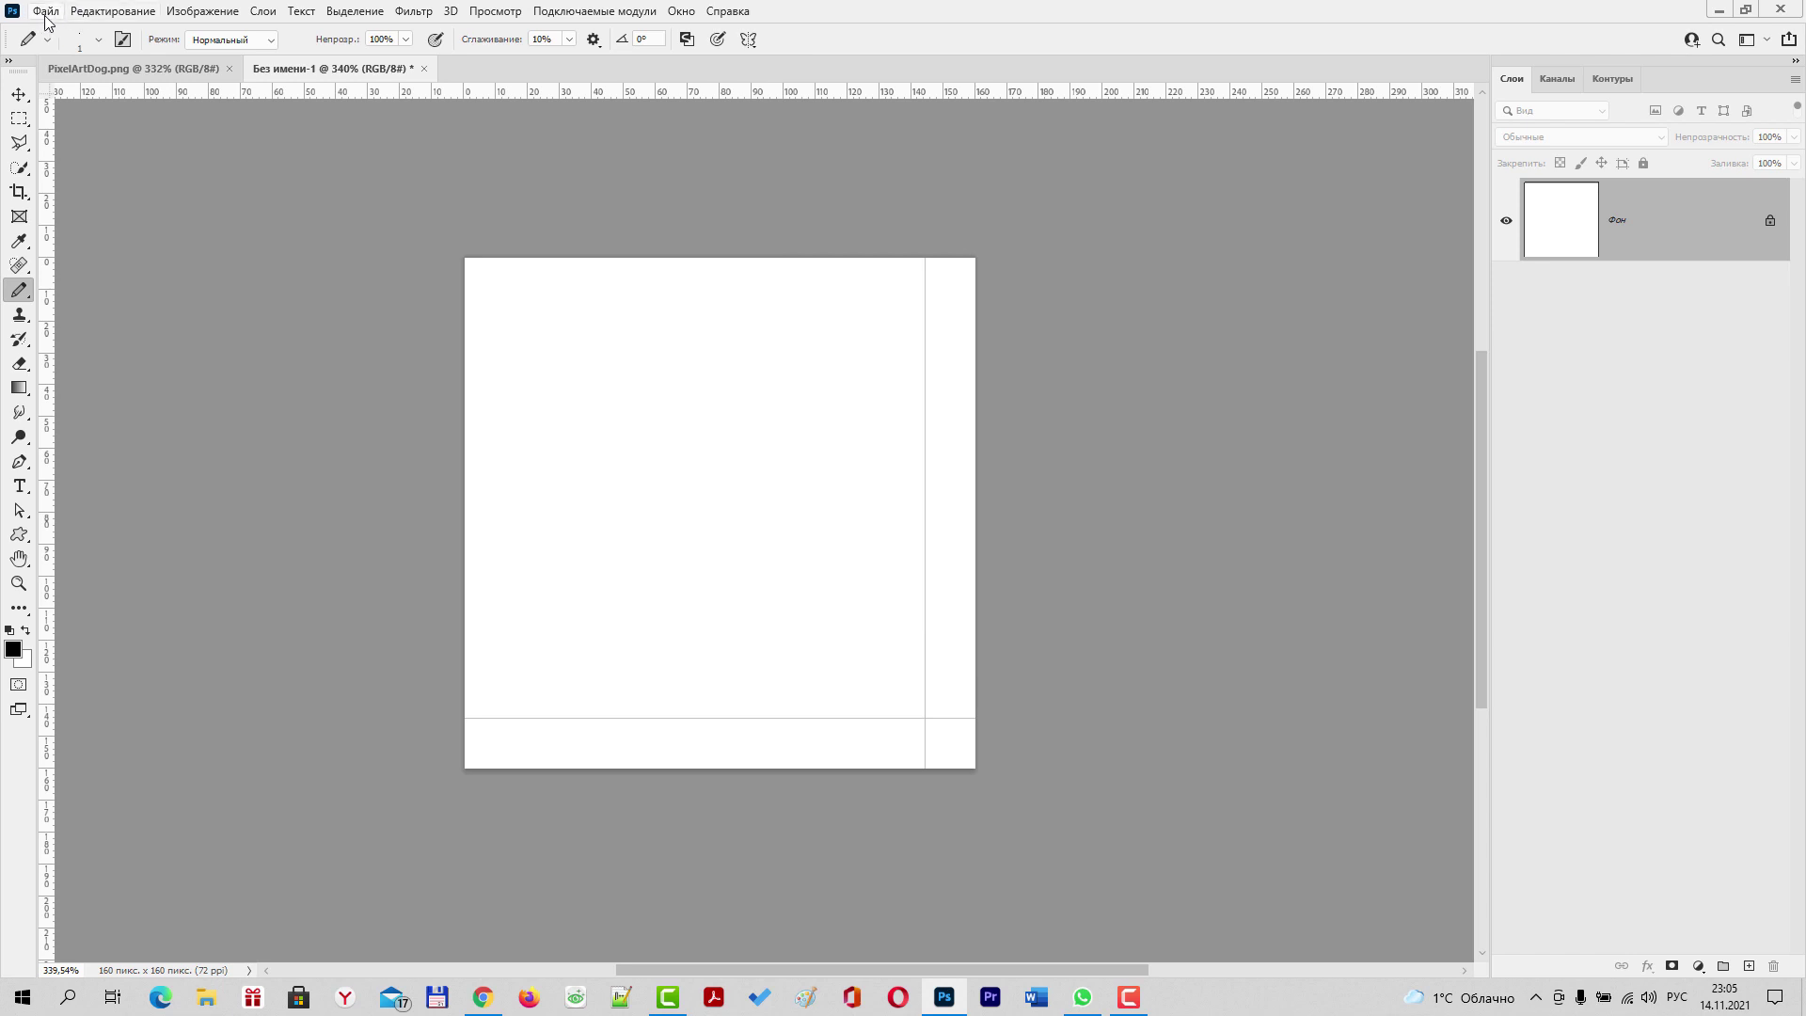
pyautogui.click(112, 11)
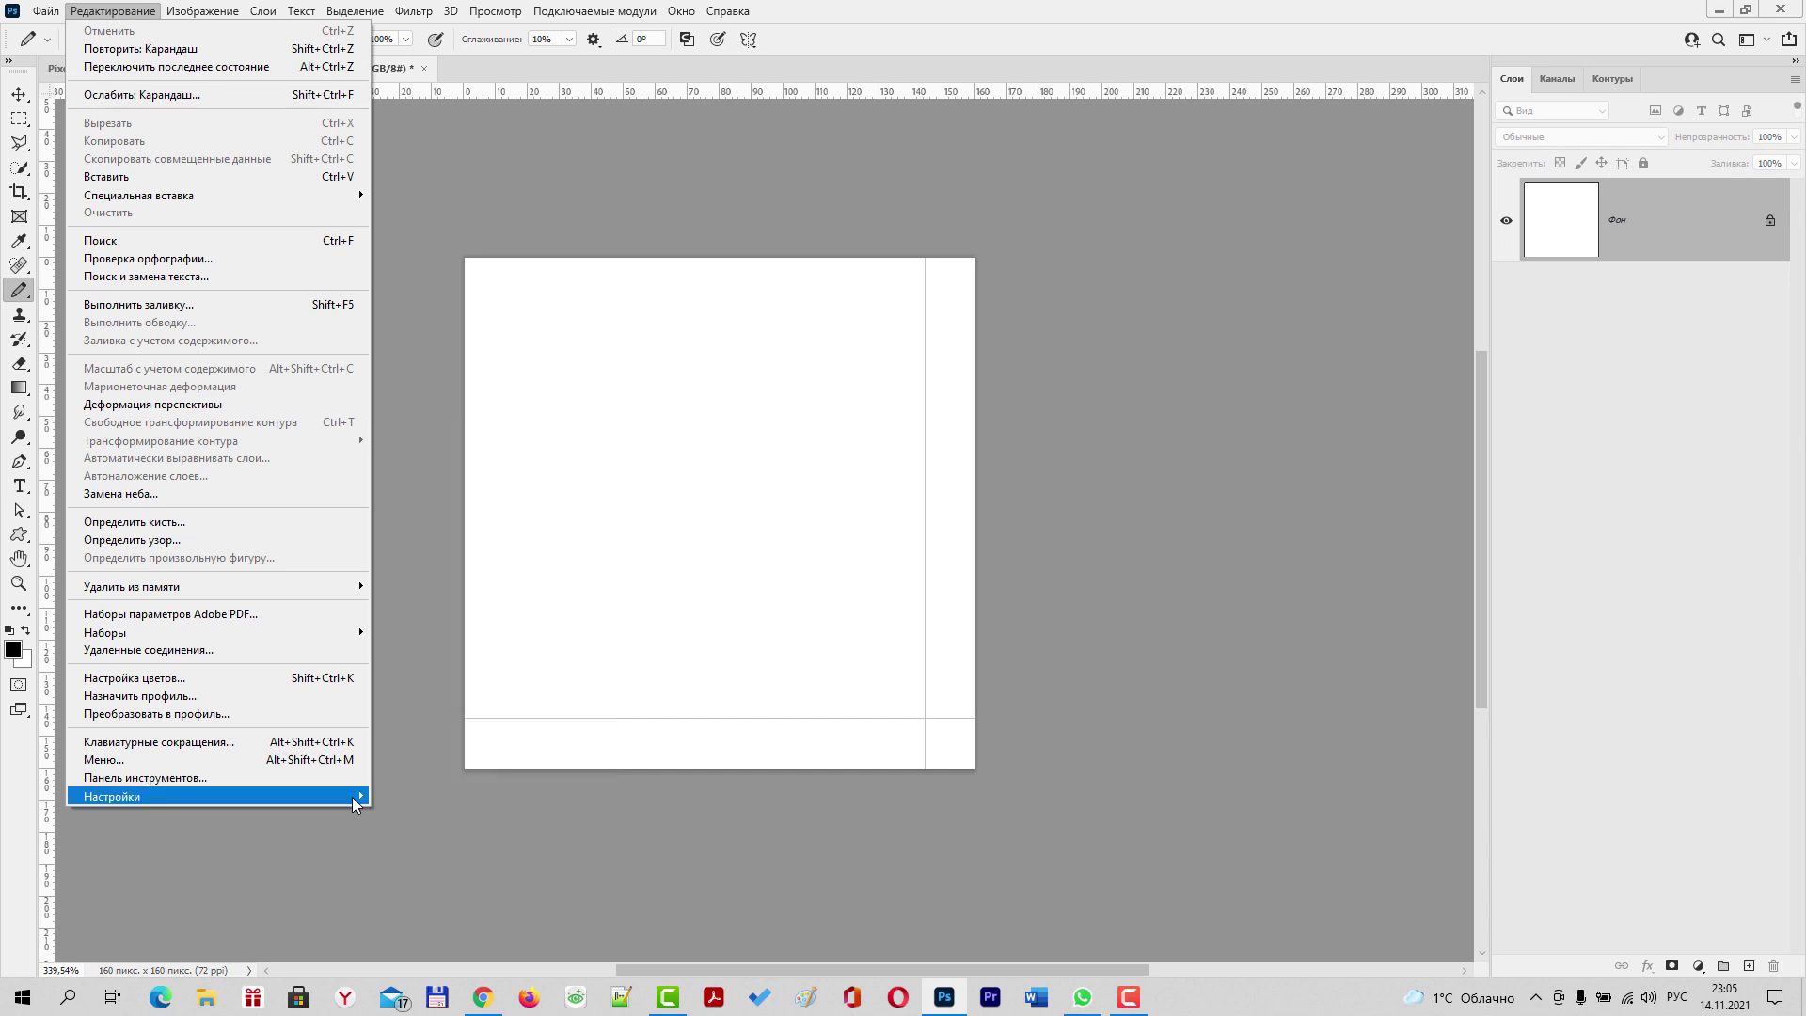
pyautogui.moveTo(211, 796)
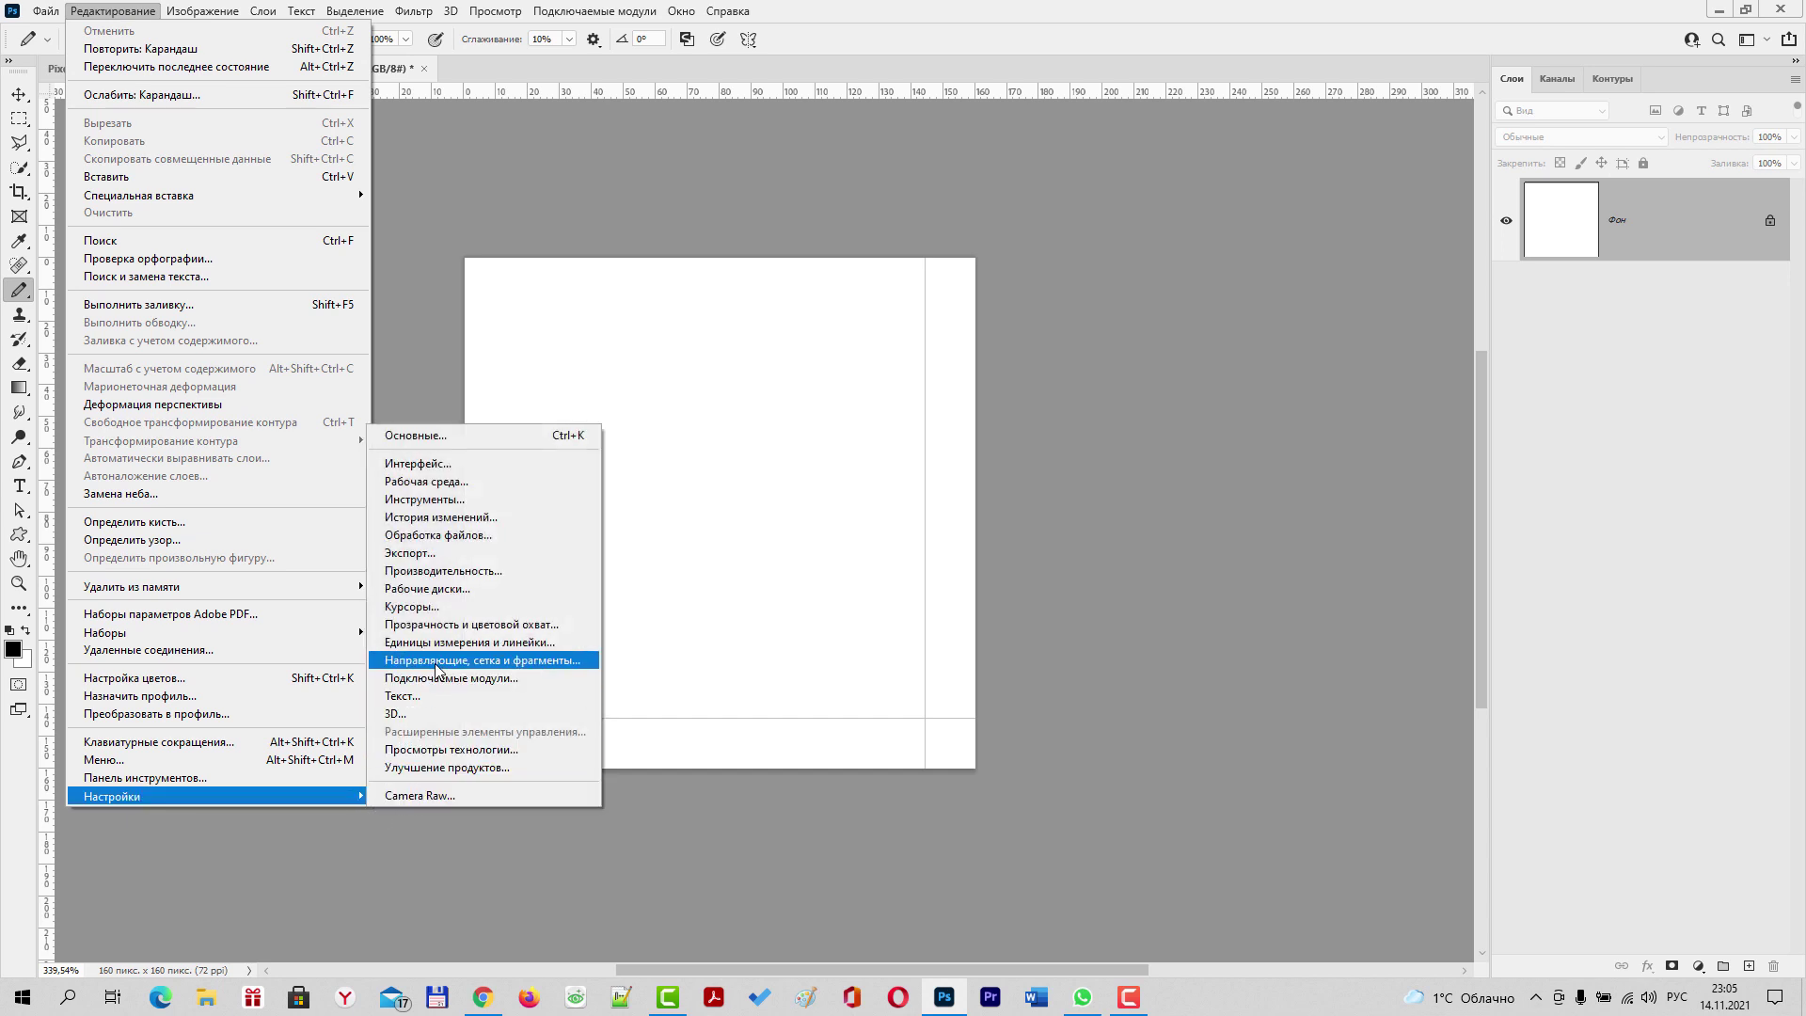
pyautogui.click(555, 662)
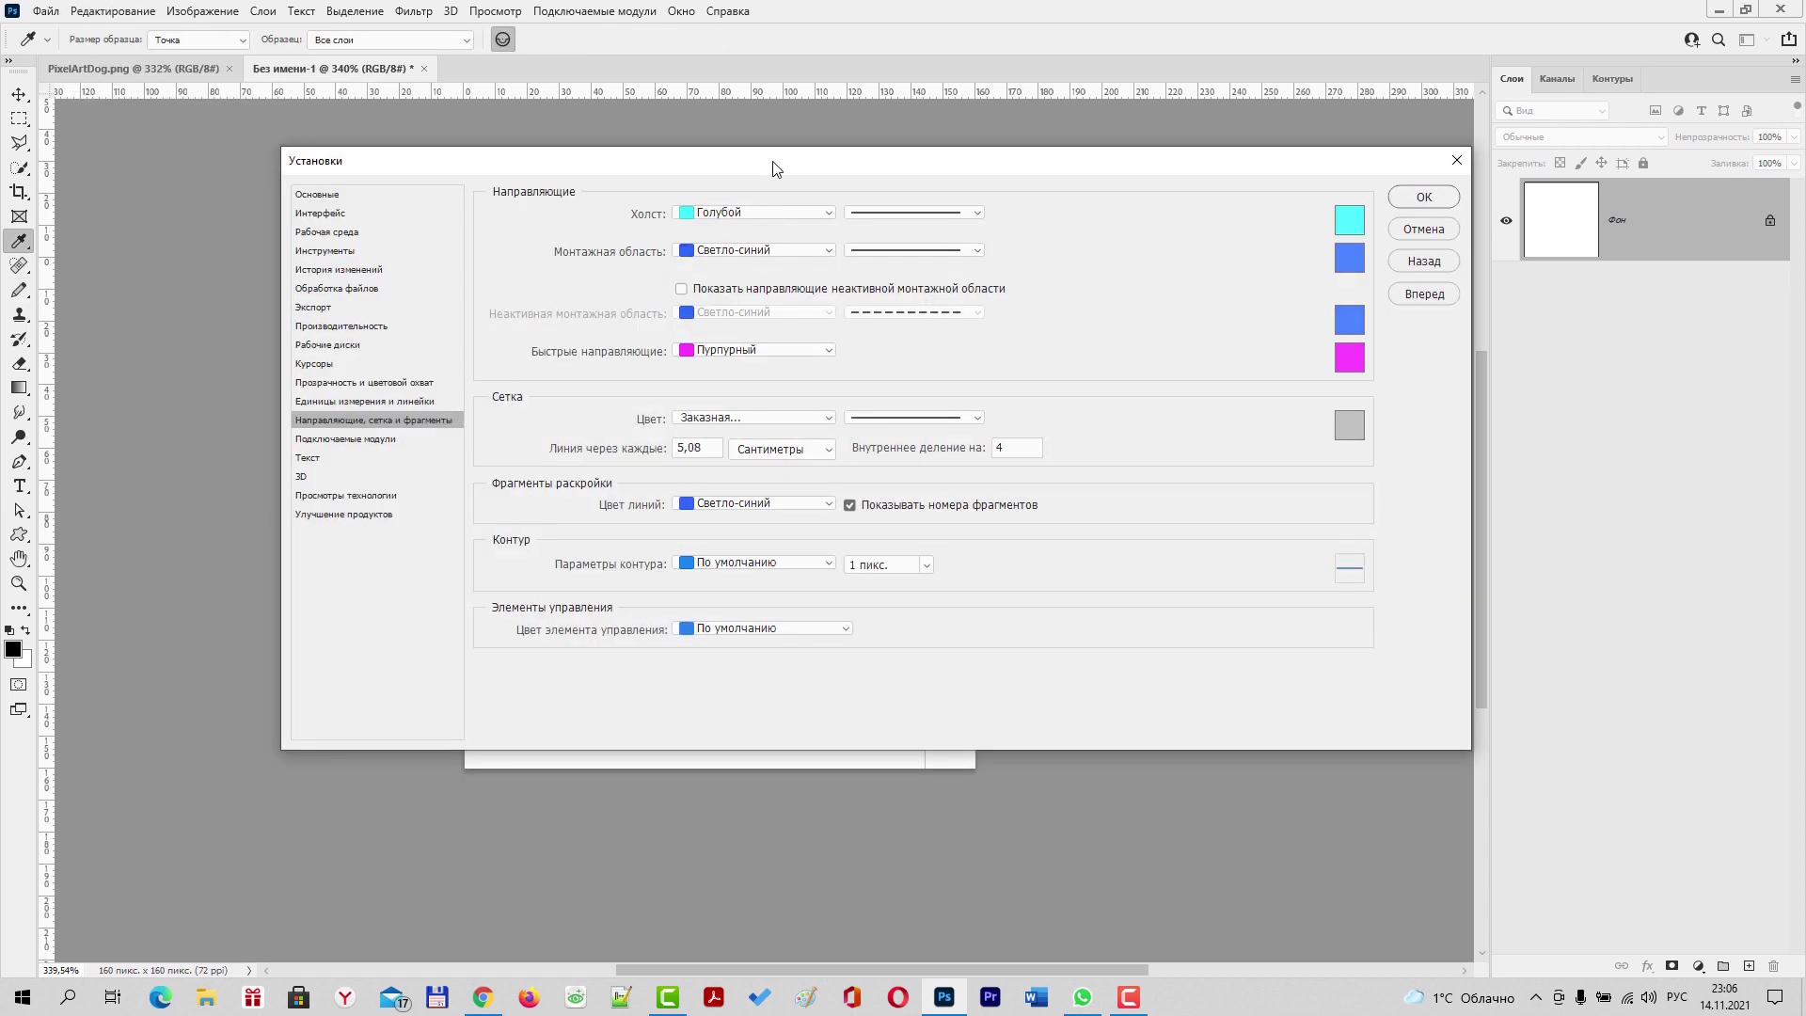
# Reposition the Preferences dialog and change the grid colour to a lighter grey
pyautogui.moveTo(773, 163)
pyautogui.mouseDown()
pyautogui.moveTo(791, 144)
pyautogui.moveTo(640, 113)
pyautogui.mouseUp()
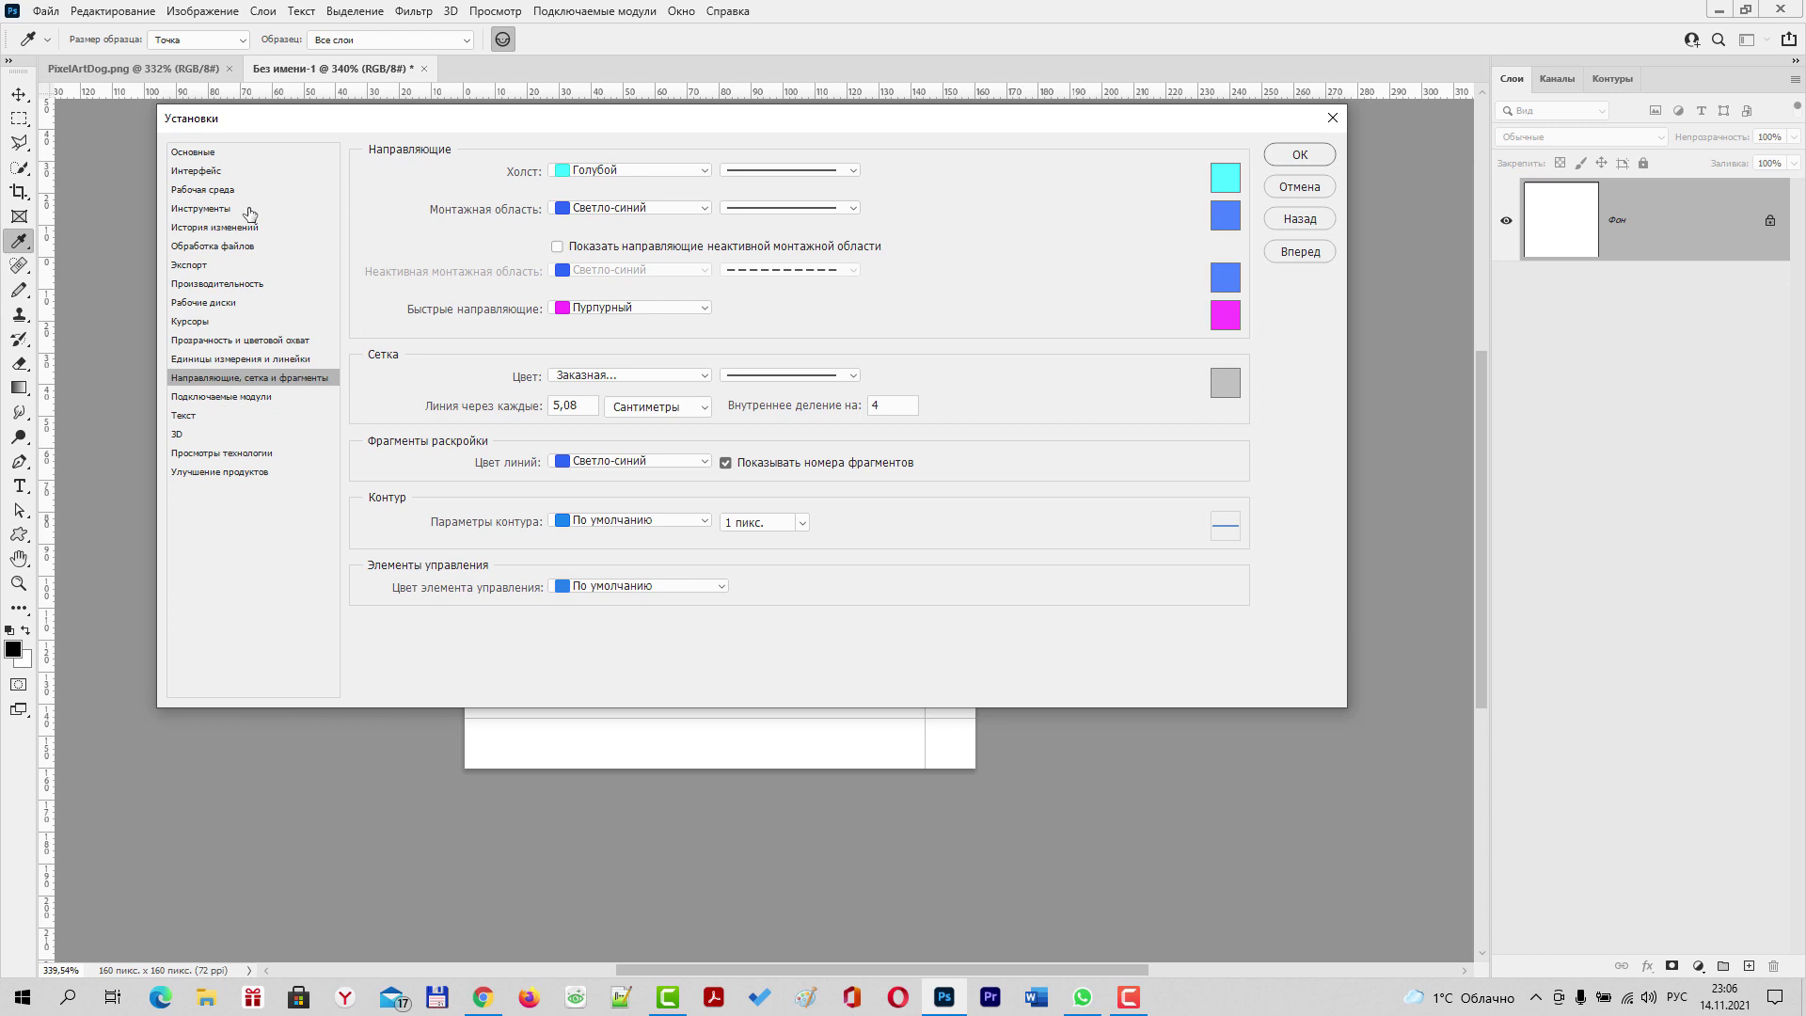
pyautogui.moveTo(333, 121)
pyautogui.mouseDown()
pyautogui.moveTo(304, 128)
pyautogui.moveTo(347, 194)
pyautogui.mouseUp()
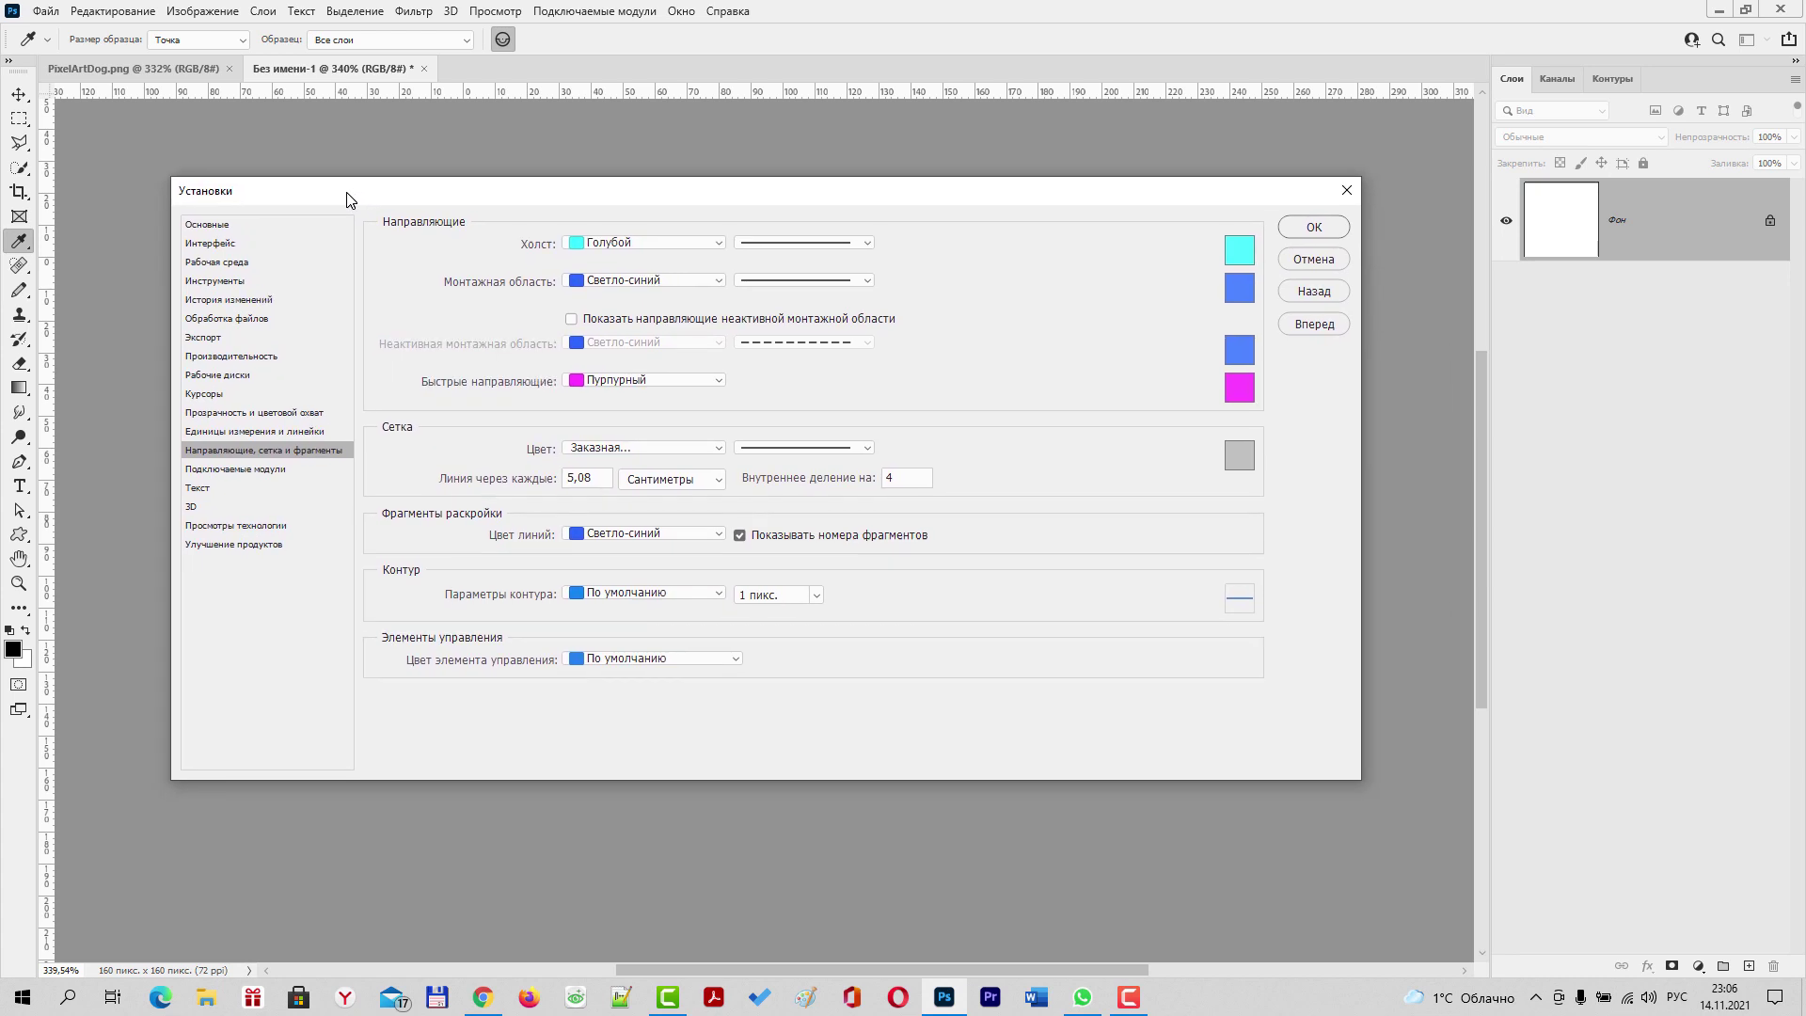
pyautogui.moveTo(348, 195); pyautogui.dragTo(339, 180)
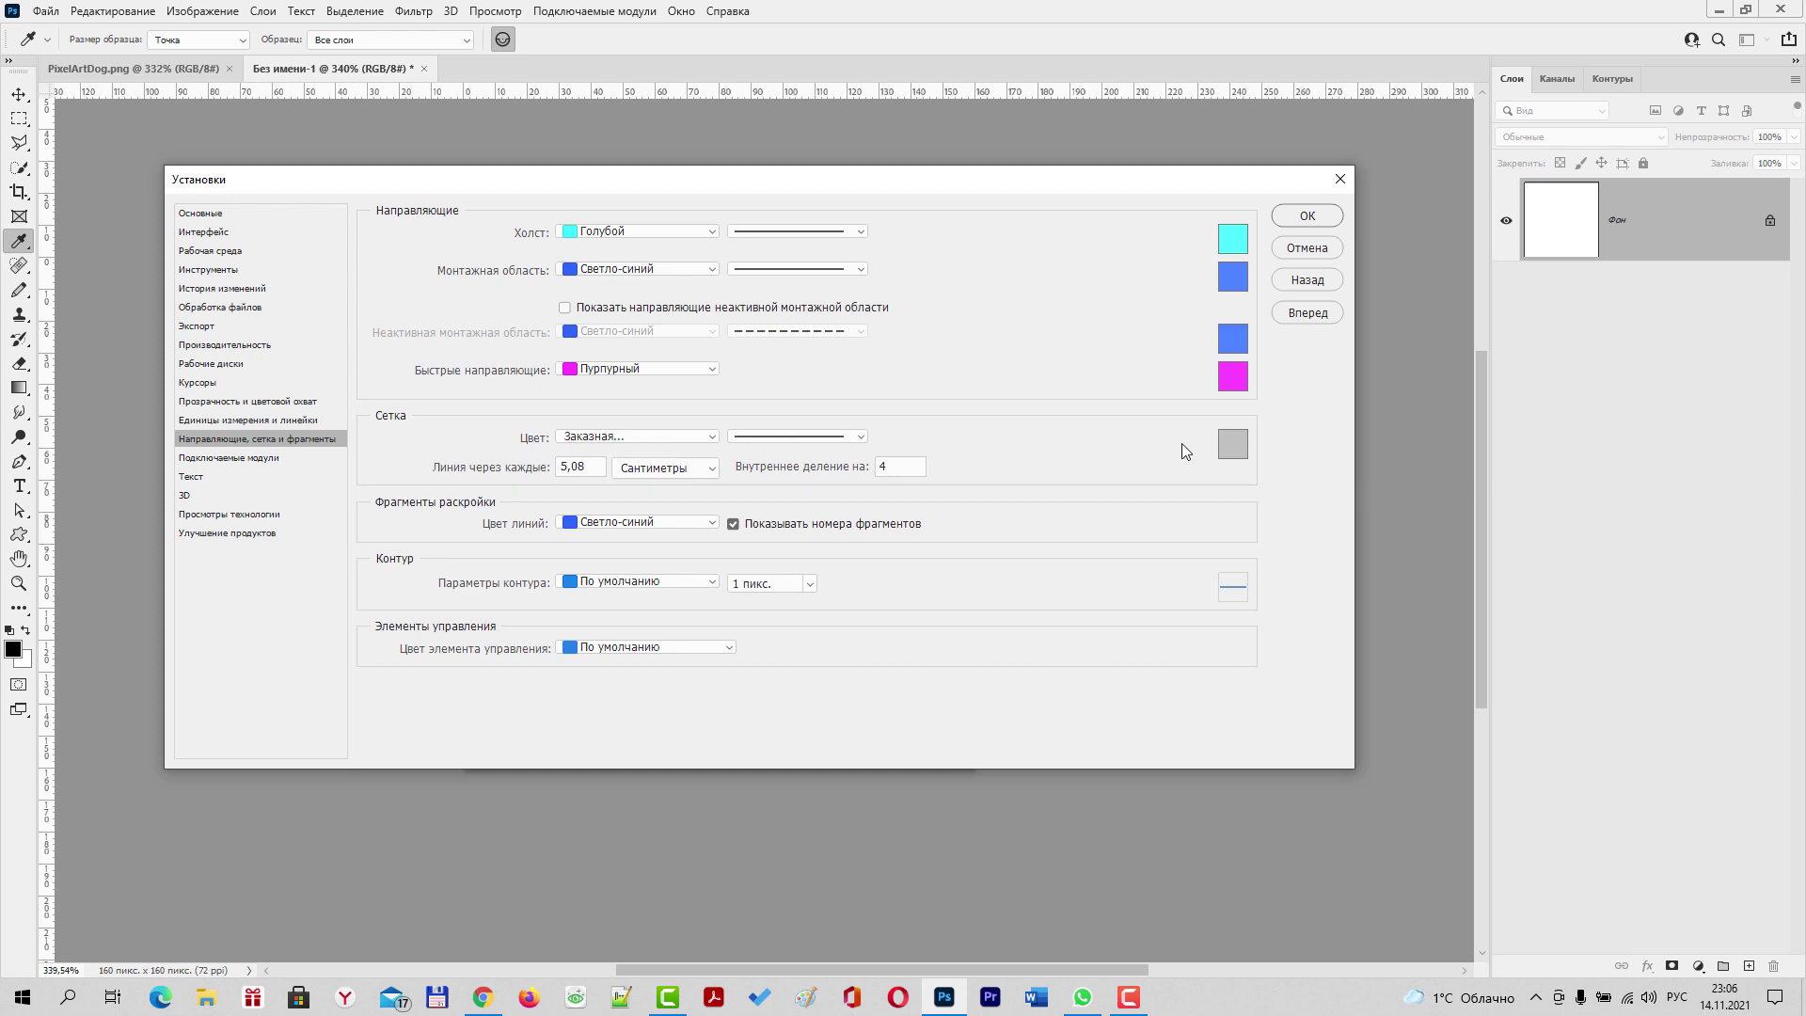
pyautogui.click(1231, 444)
pyautogui.moveTo(1238, 536); pyautogui.dragTo(1147, 509)
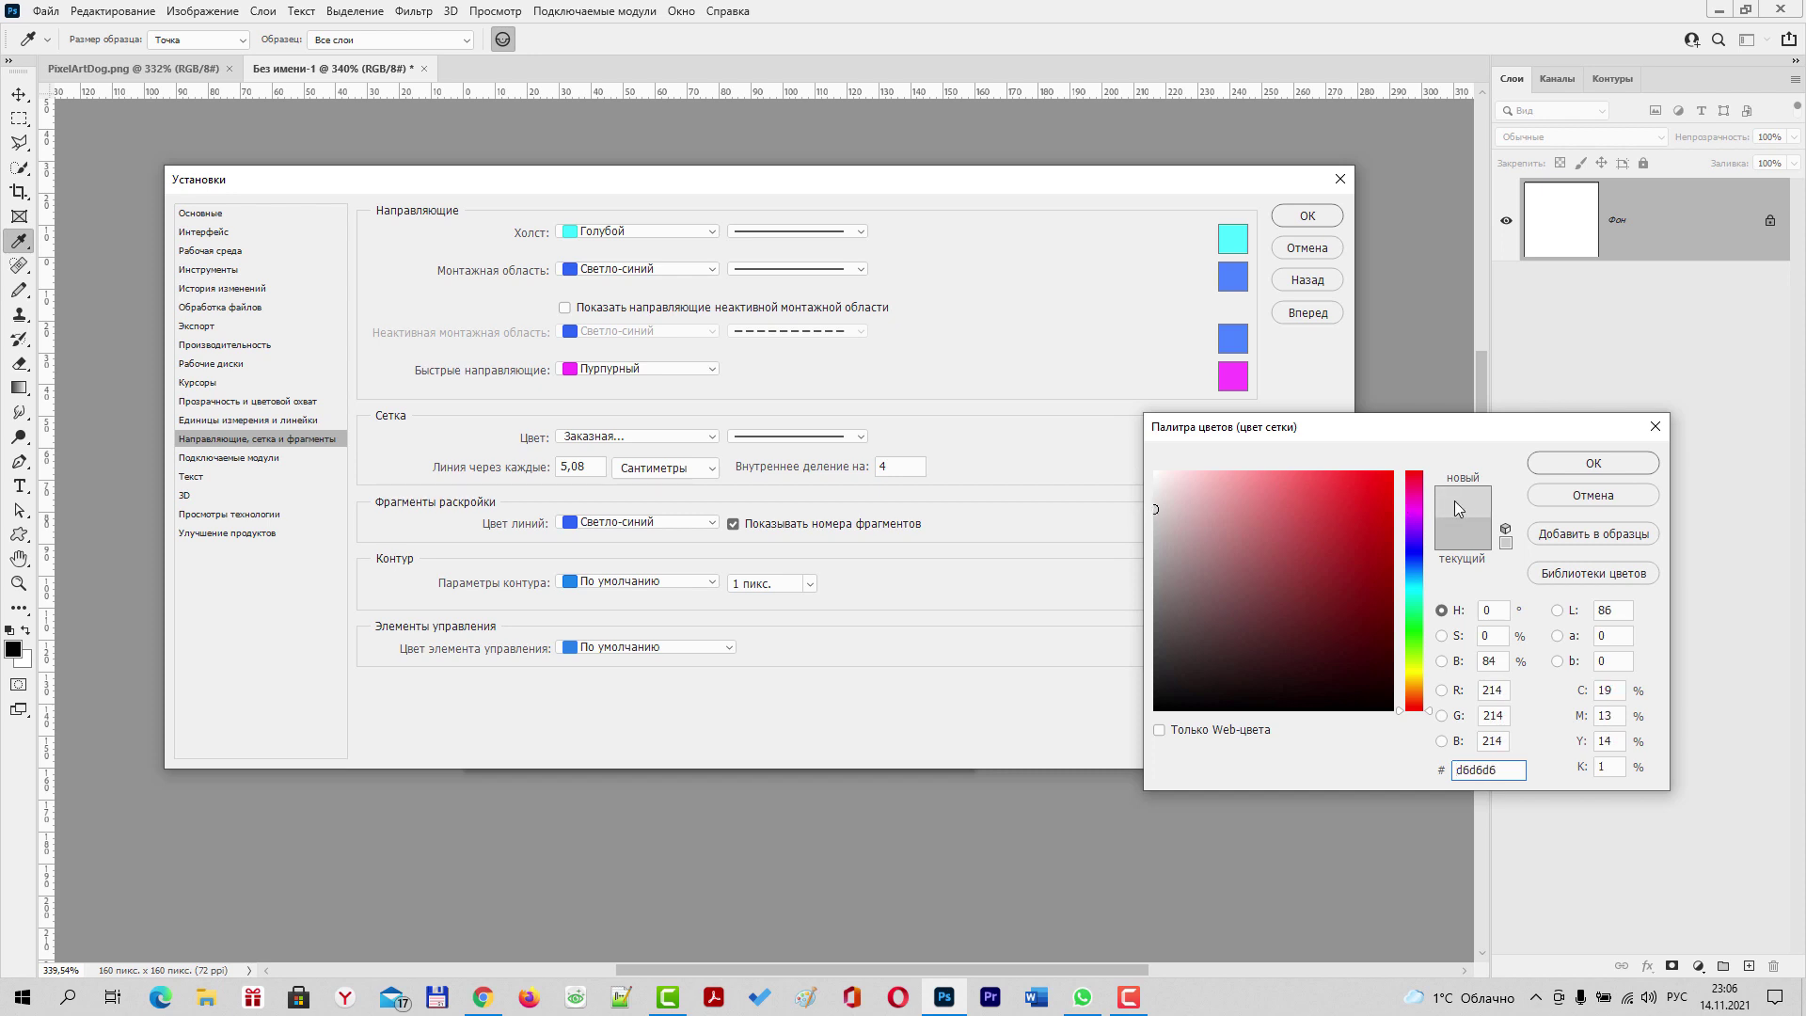
pyautogui.click(1632, 465)
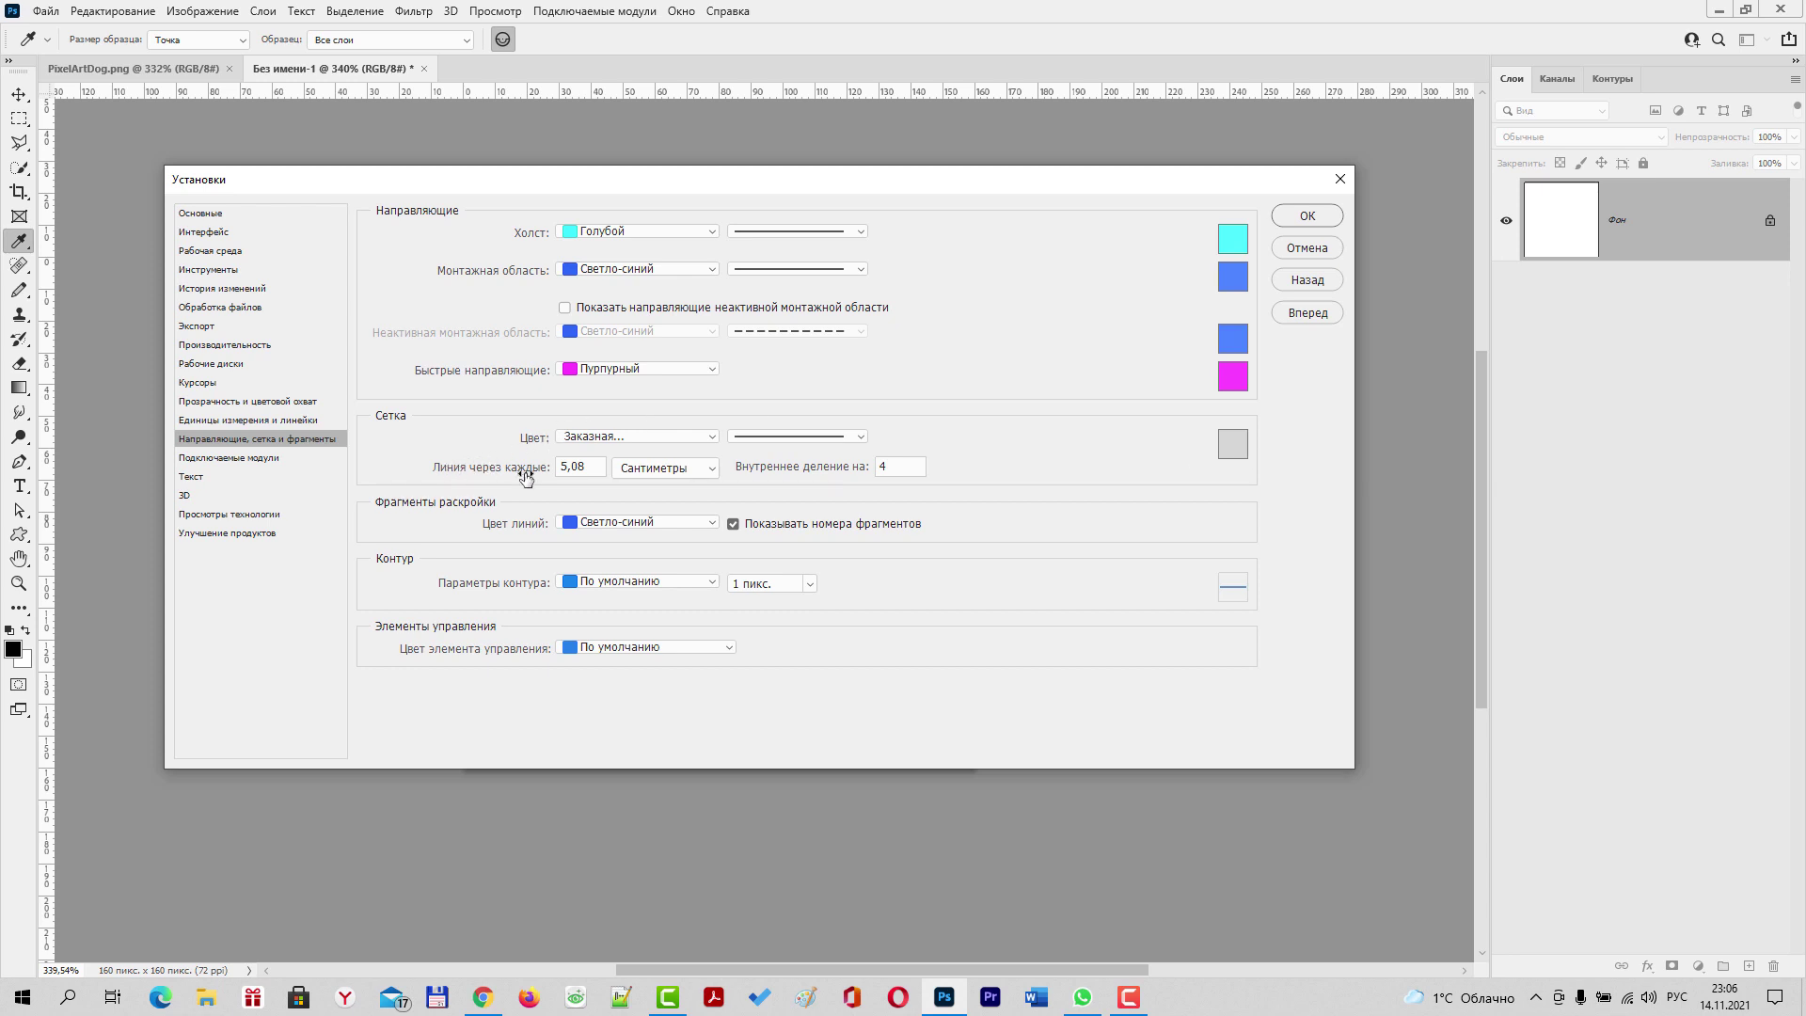
# Set Gridline Every to 1 Pixels and select the Subdivisions value for editing
pyautogui.click(710, 468)
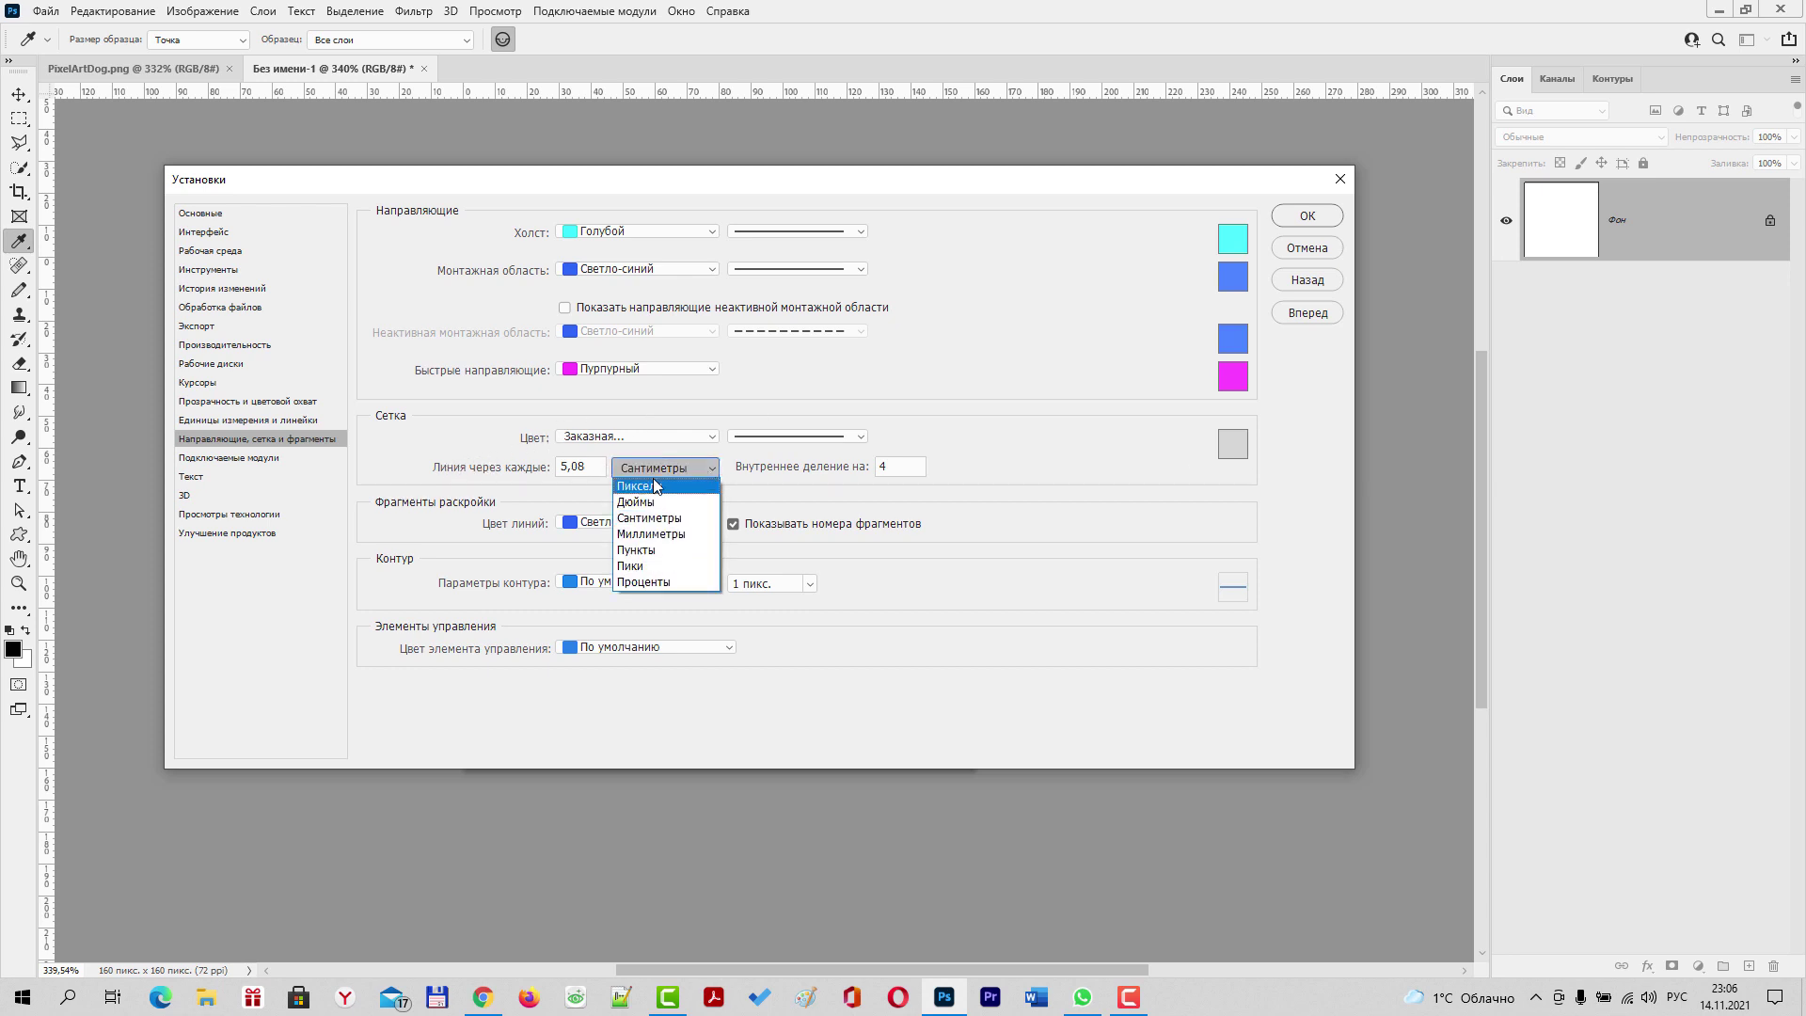
pyautogui.click(638, 487)
pyautogui.doubleClick(586, 468)
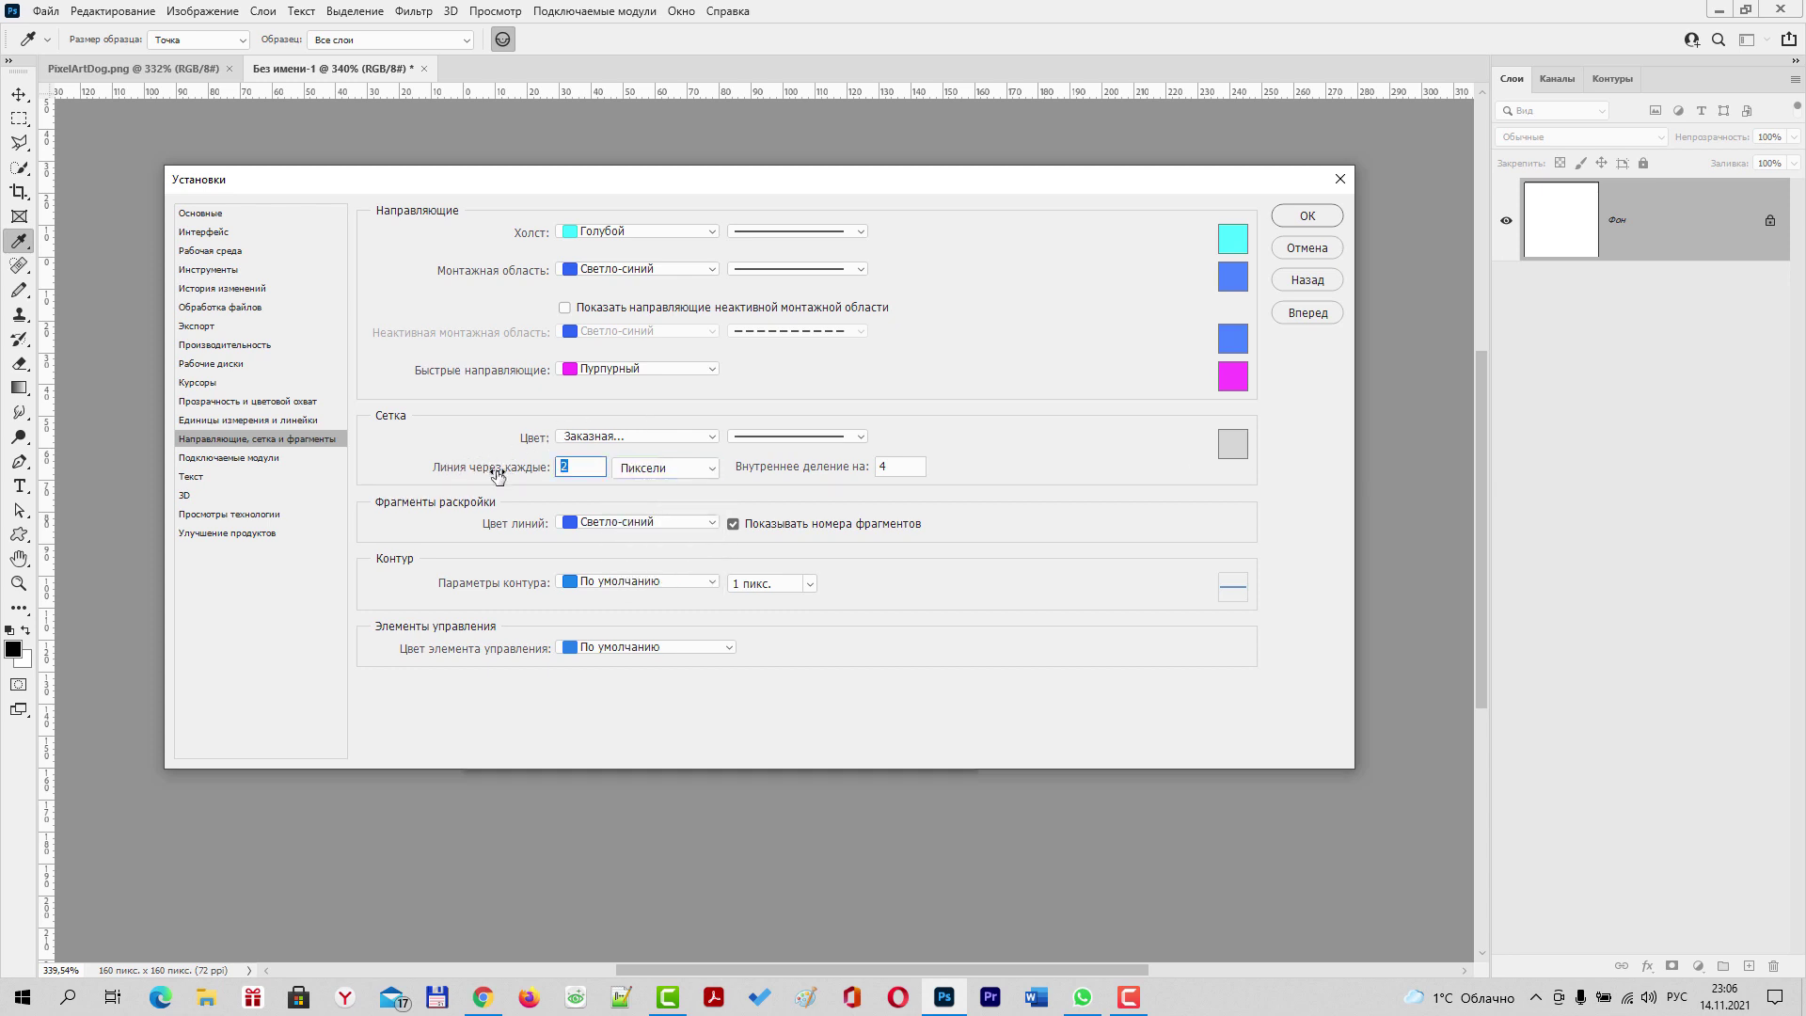
pyautogui.write('1')
pyautogui.doubleClick(919, 467)
pyautogui.click(1306, 219)
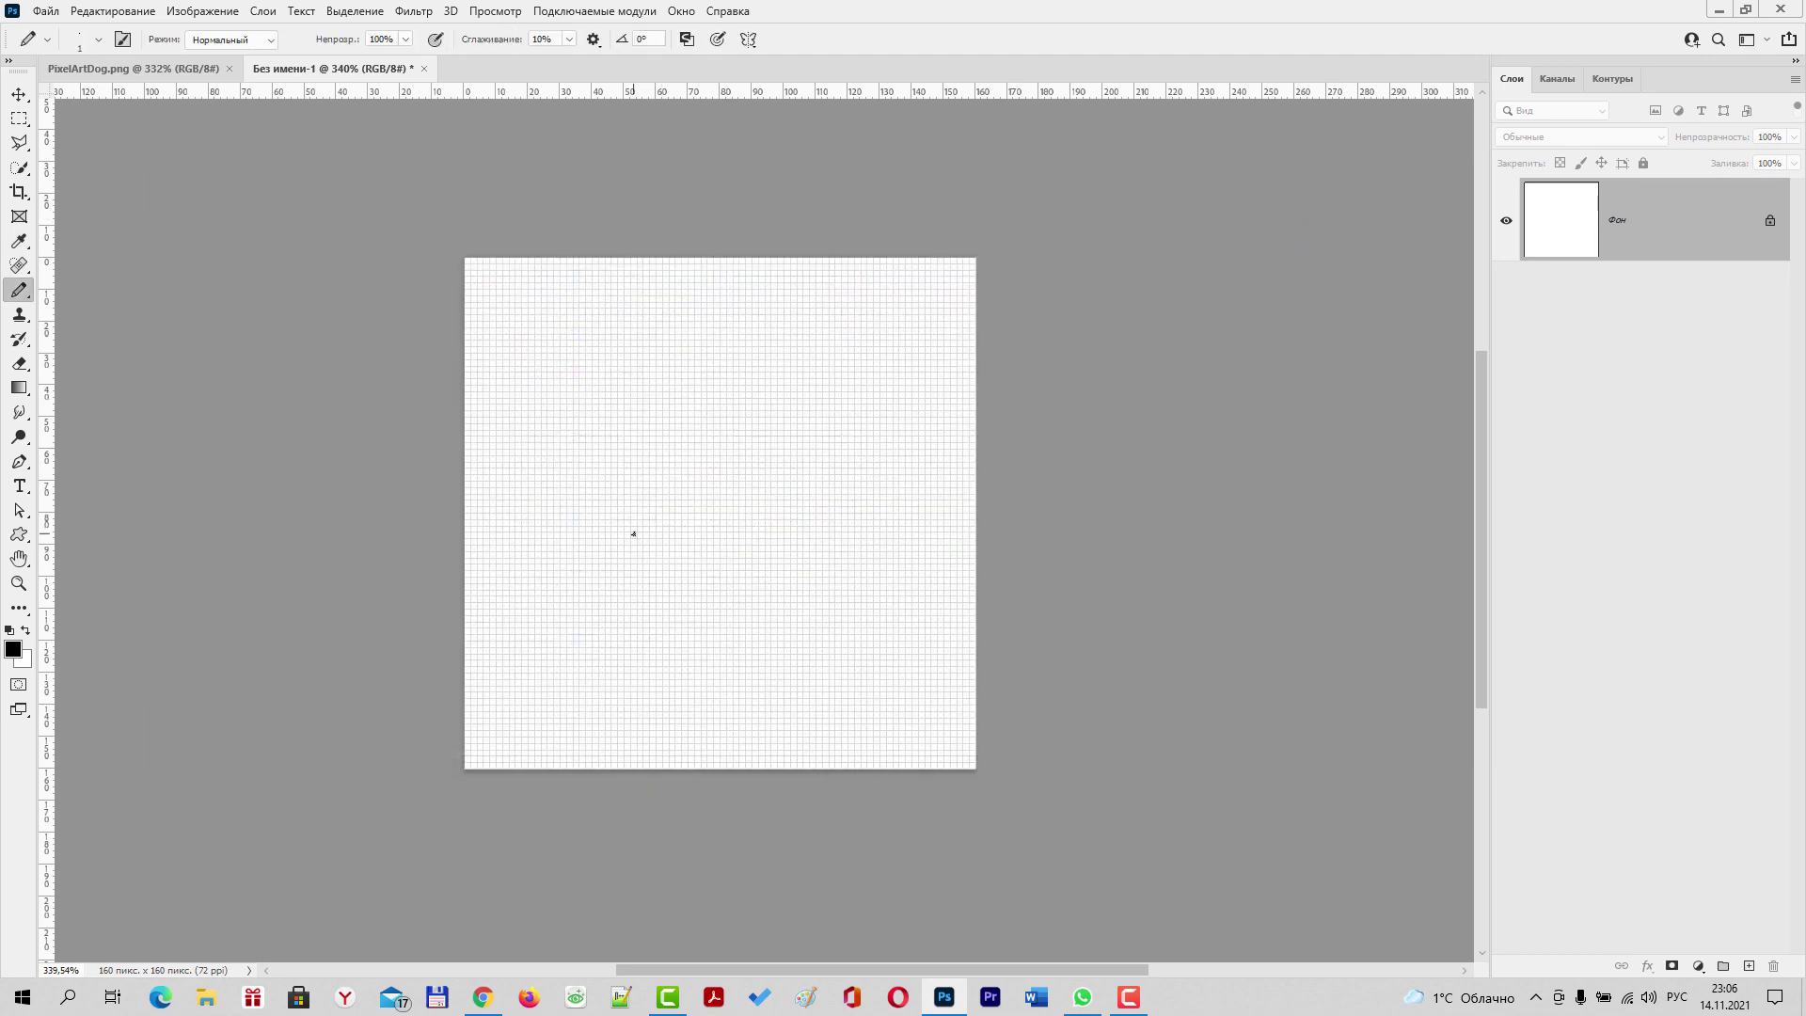
pyautogui.scroll(5, 634, 534)
pyautogui.scroll(2, 634, 533)
pyautogui.moveTo(636, 483)
pyautogui.mouseDown()
pyautogui.moveTo(640, 553)
pyautogui.moveTo(710, 540)
pyautogui.moveTo(709, 499)
pyautogui.moveTo(743, 500)
pyautogui.moveTo(738, 568)
pyautogui.moveTo(674, 602)
pyautogui.moveTo(733, 698)
pyautogui.moveTo(736, 681)
pyautogui.mouseUp()
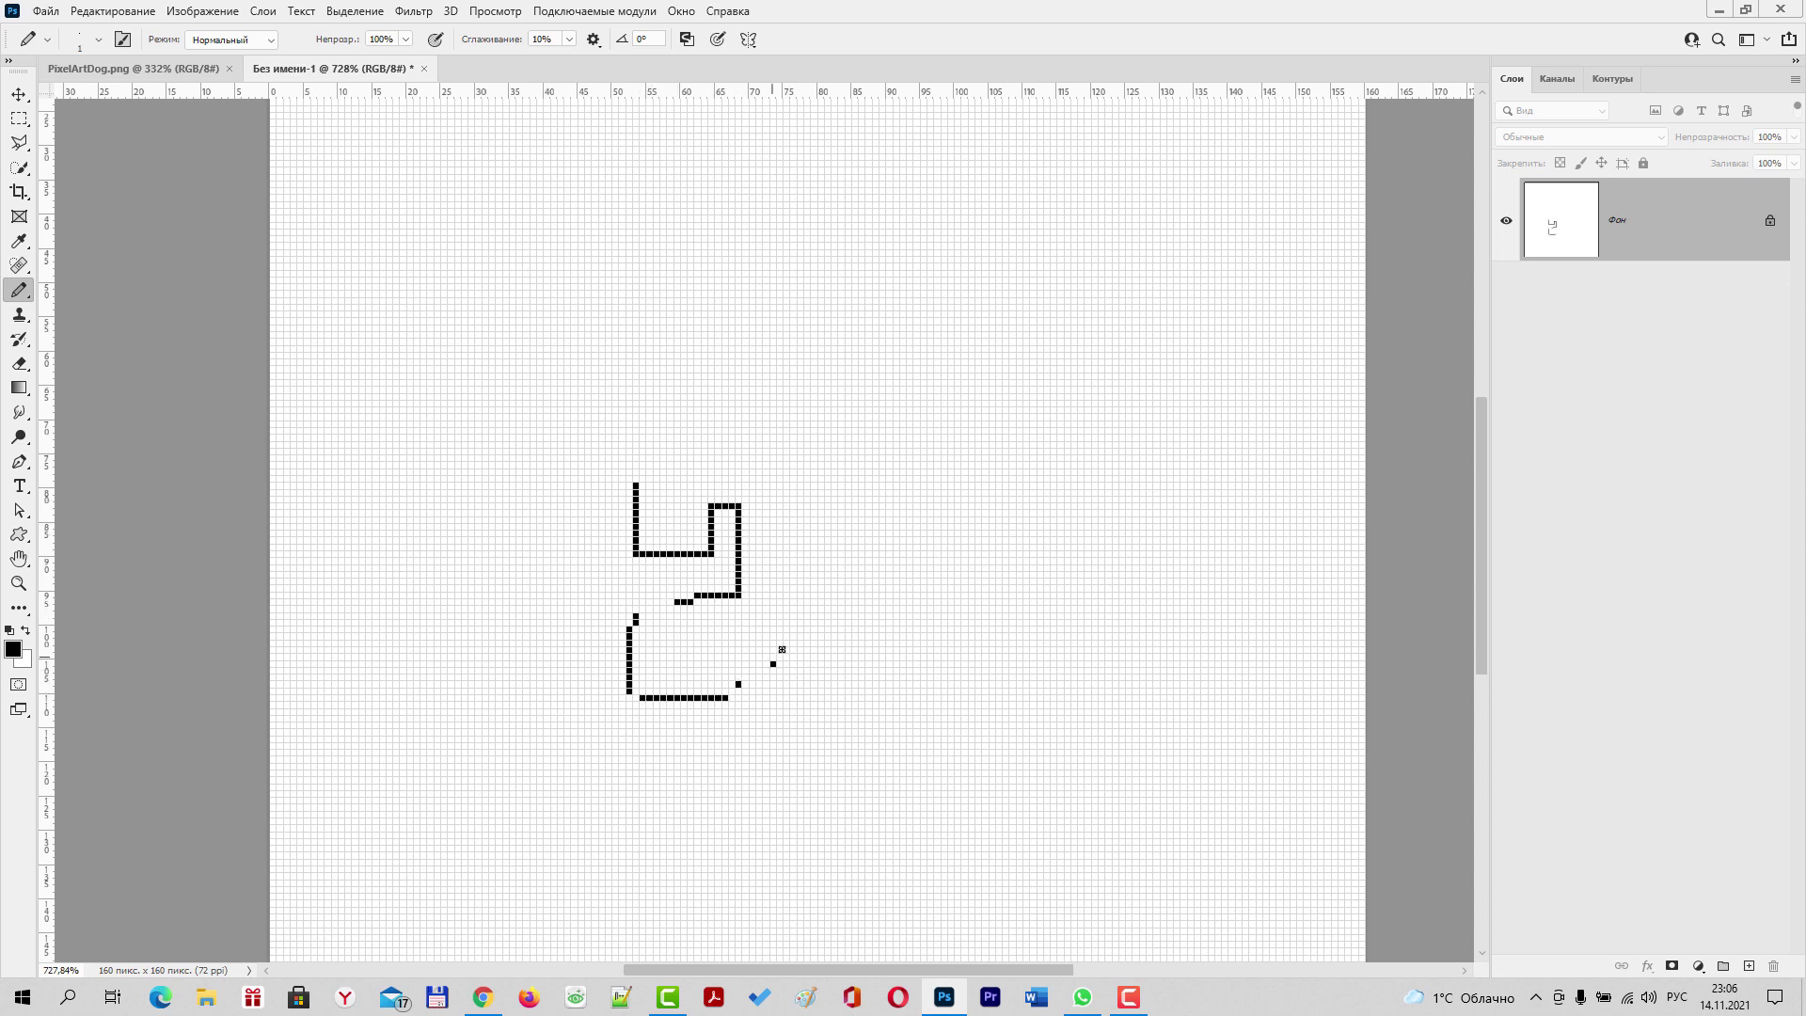
pyautogui.click(801, 643)
pyautogui.click(814, 580)
pyautogui.click(814, 526)
pyautogui.click(798, 479)
pyautogui.moveTo(798, 479)
pyautogui.mouseDown()
pyautogui.moveTo(871, 479)
pyautogui.moveTo(862, 563)
pyautogui.moveTo(846, 432)
pyautogui.moveTo(785, 576)
pyautogui.moveTo(780, 486)
pyautogui.mouseUp()
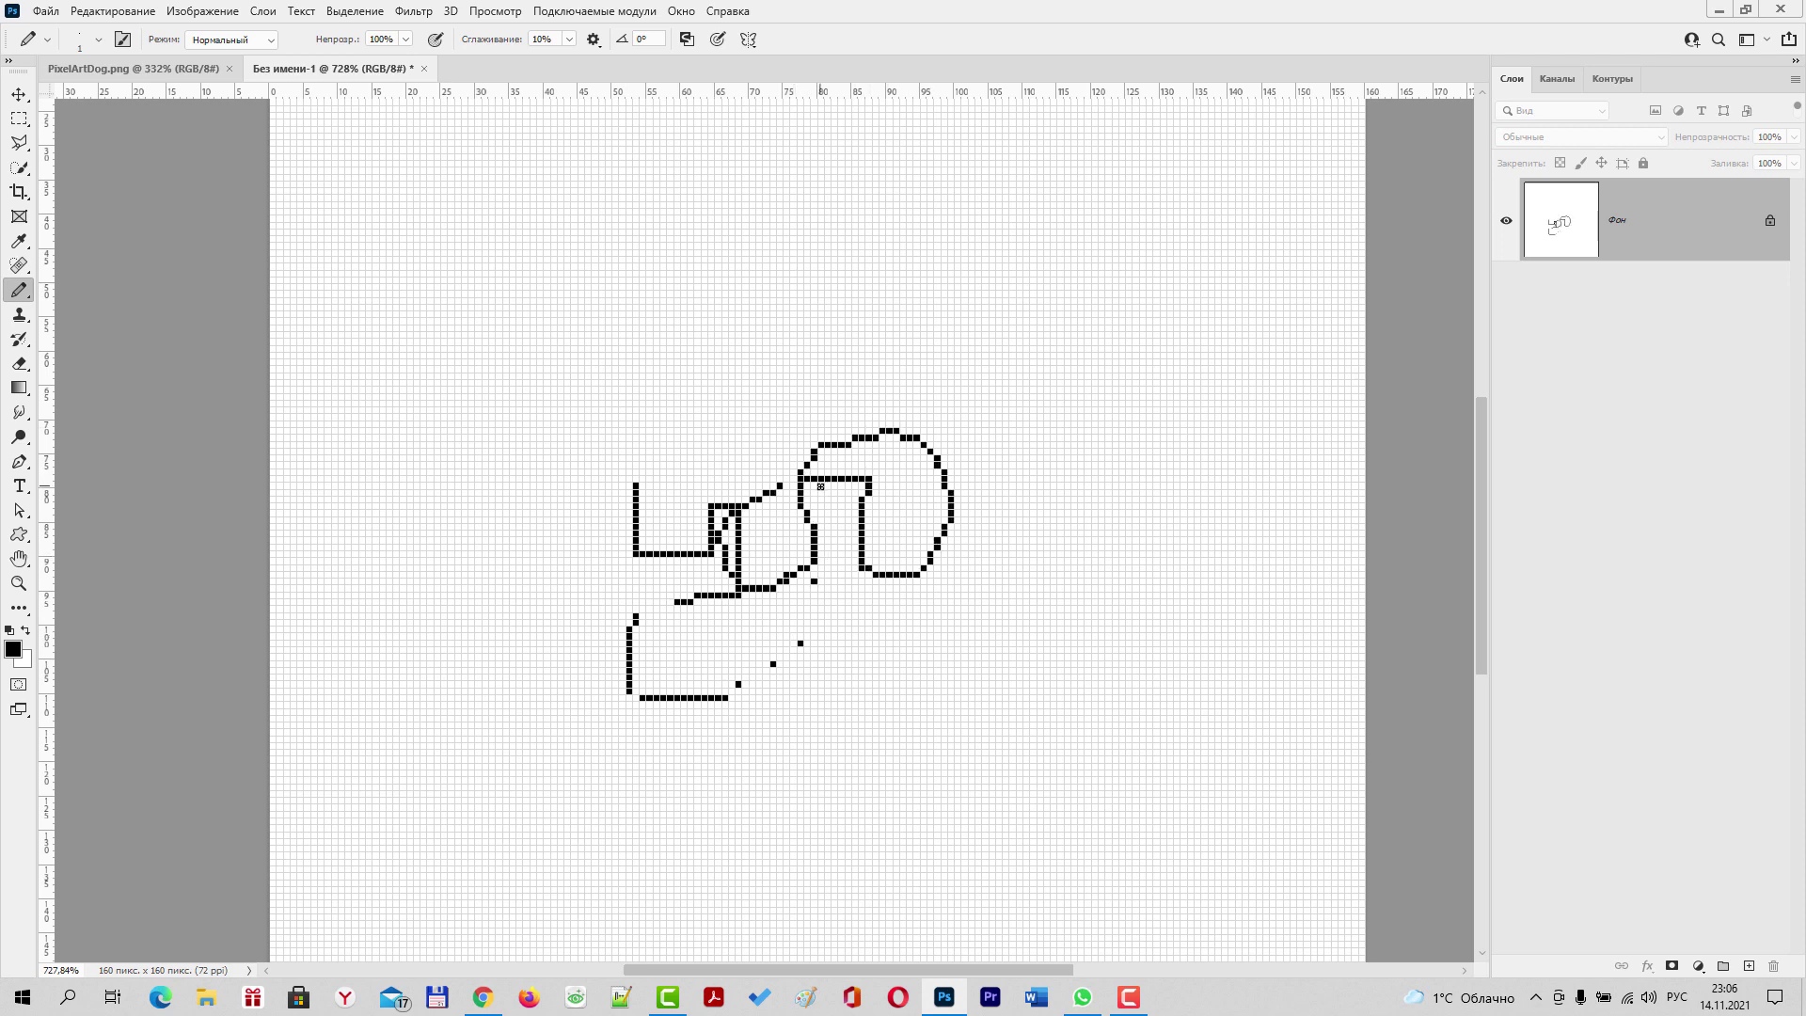
pyautogui.hotkey('ctrl', 'z')
pyautogui.hotkey('ctrl', 'z')
pyautogui.hotkey('ctrl', 'z')
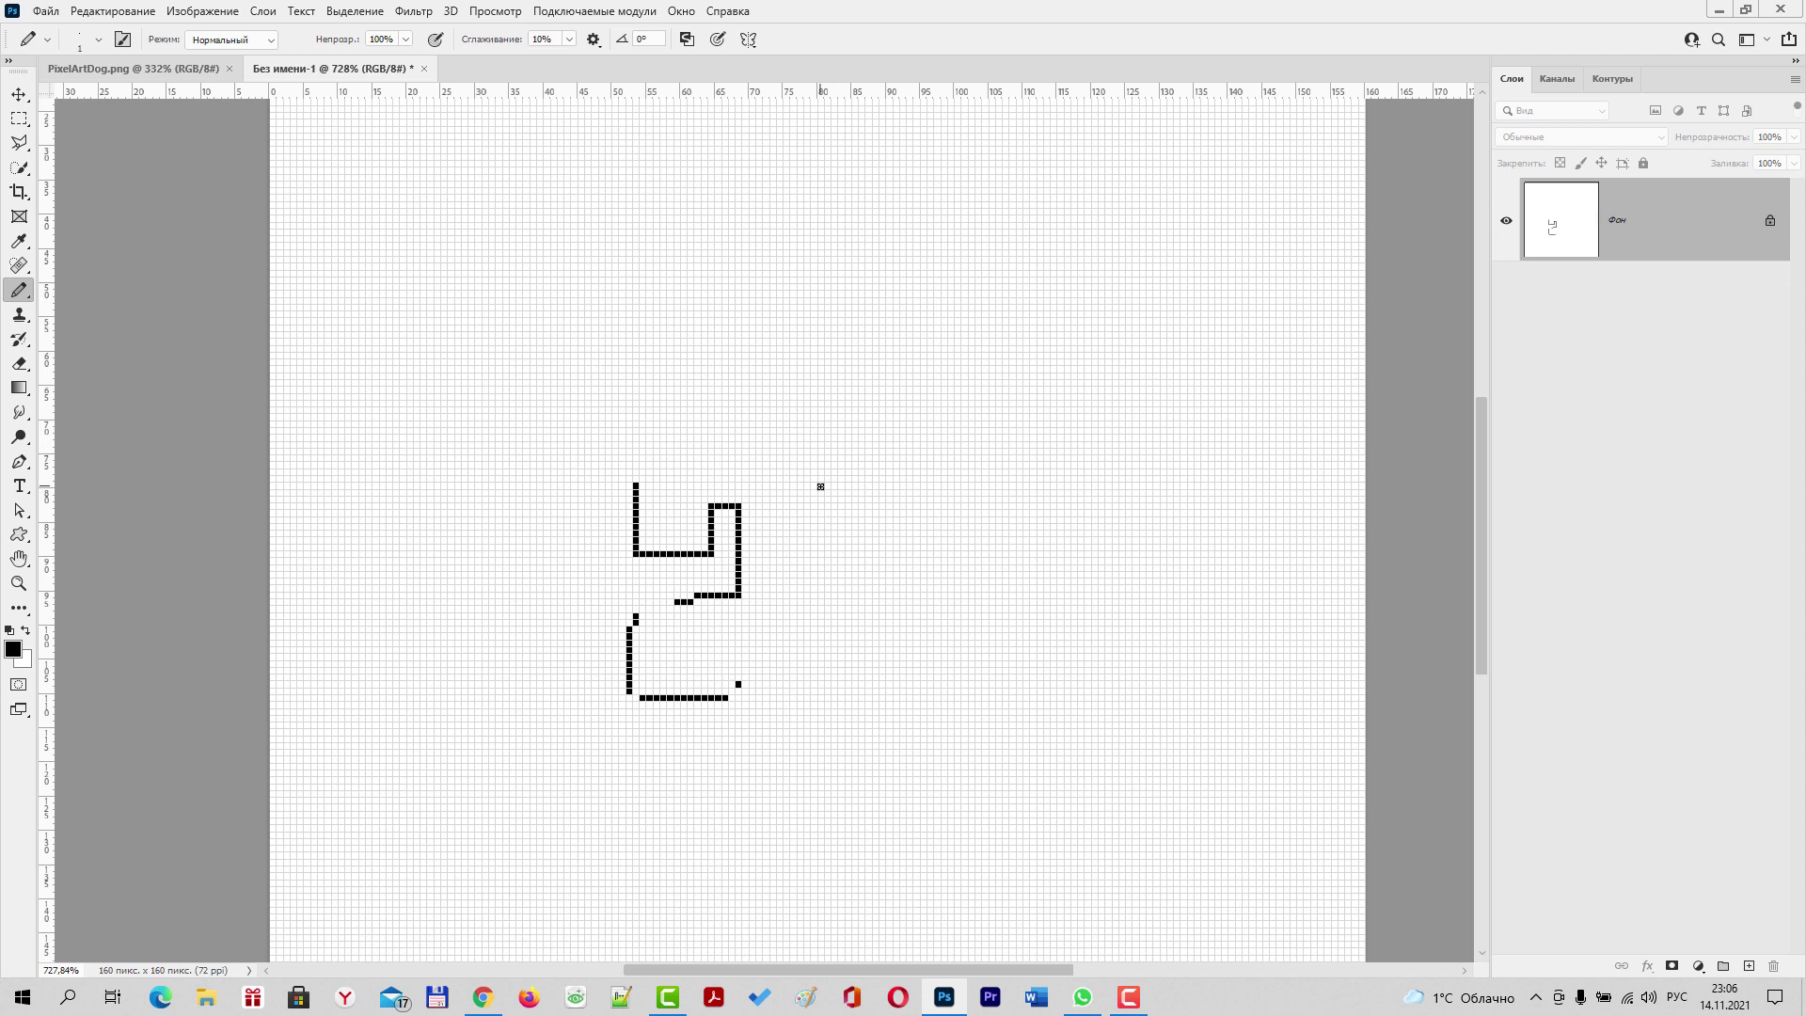
pyautogui.hotkey('ctrl', 'z')
pyautogui.hotkey('ctrl', 'z')
pyautogui.hotkey('ctrl', 'z')
pyautogui.hotkey('ctrl', 'z')
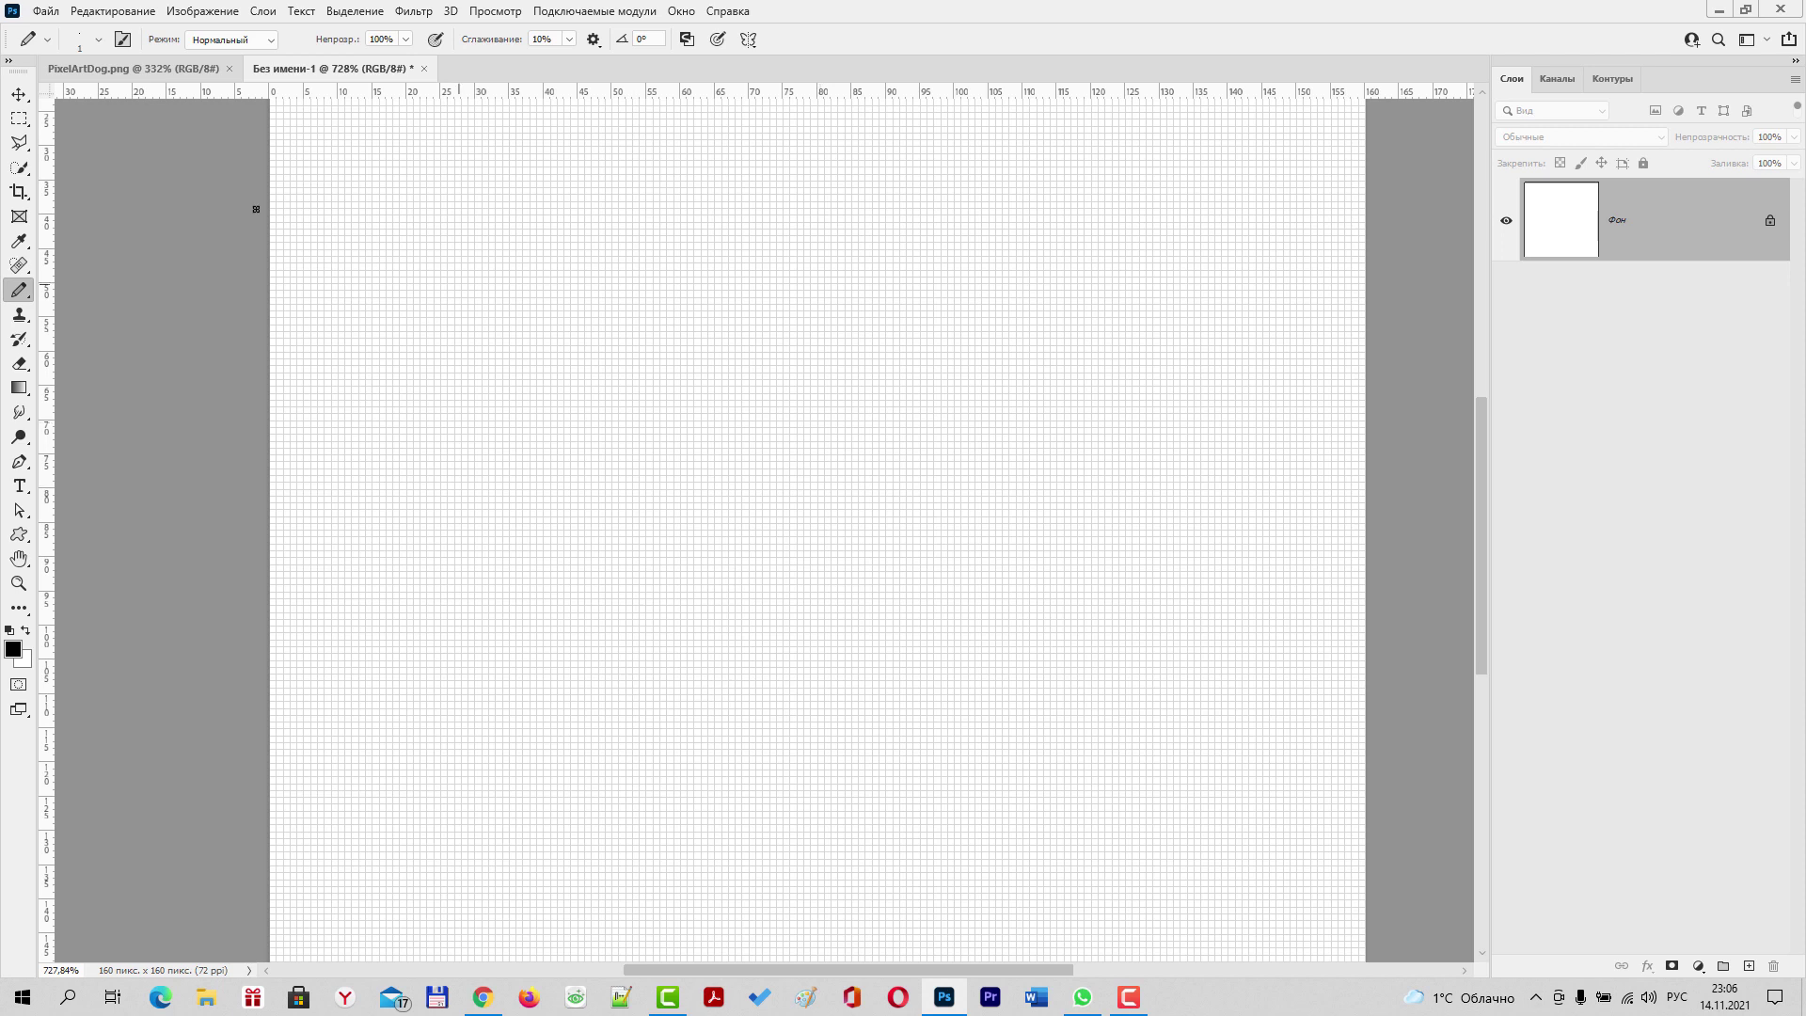
# Set General preferences' Image Interpolation to Nearest Neighbor, then return to the Pencil with B
pyautogui.click(124, 18)
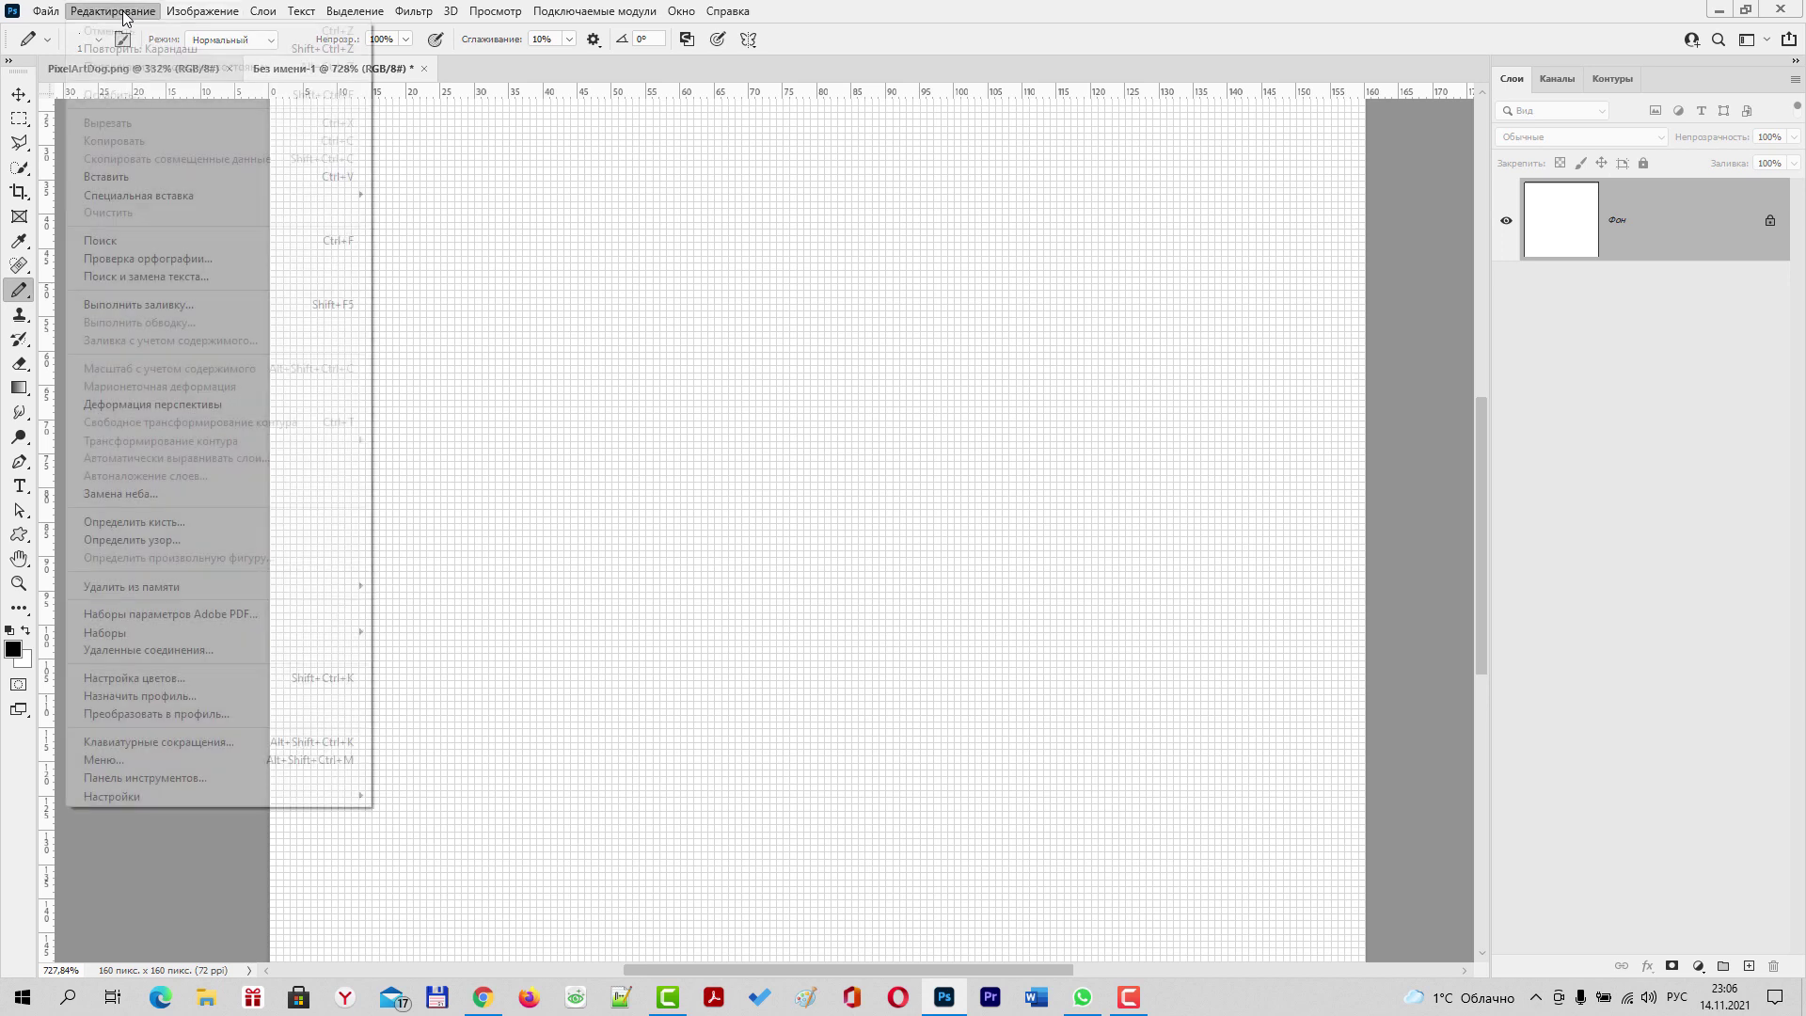
pyautogui.moveTo(141, 796)
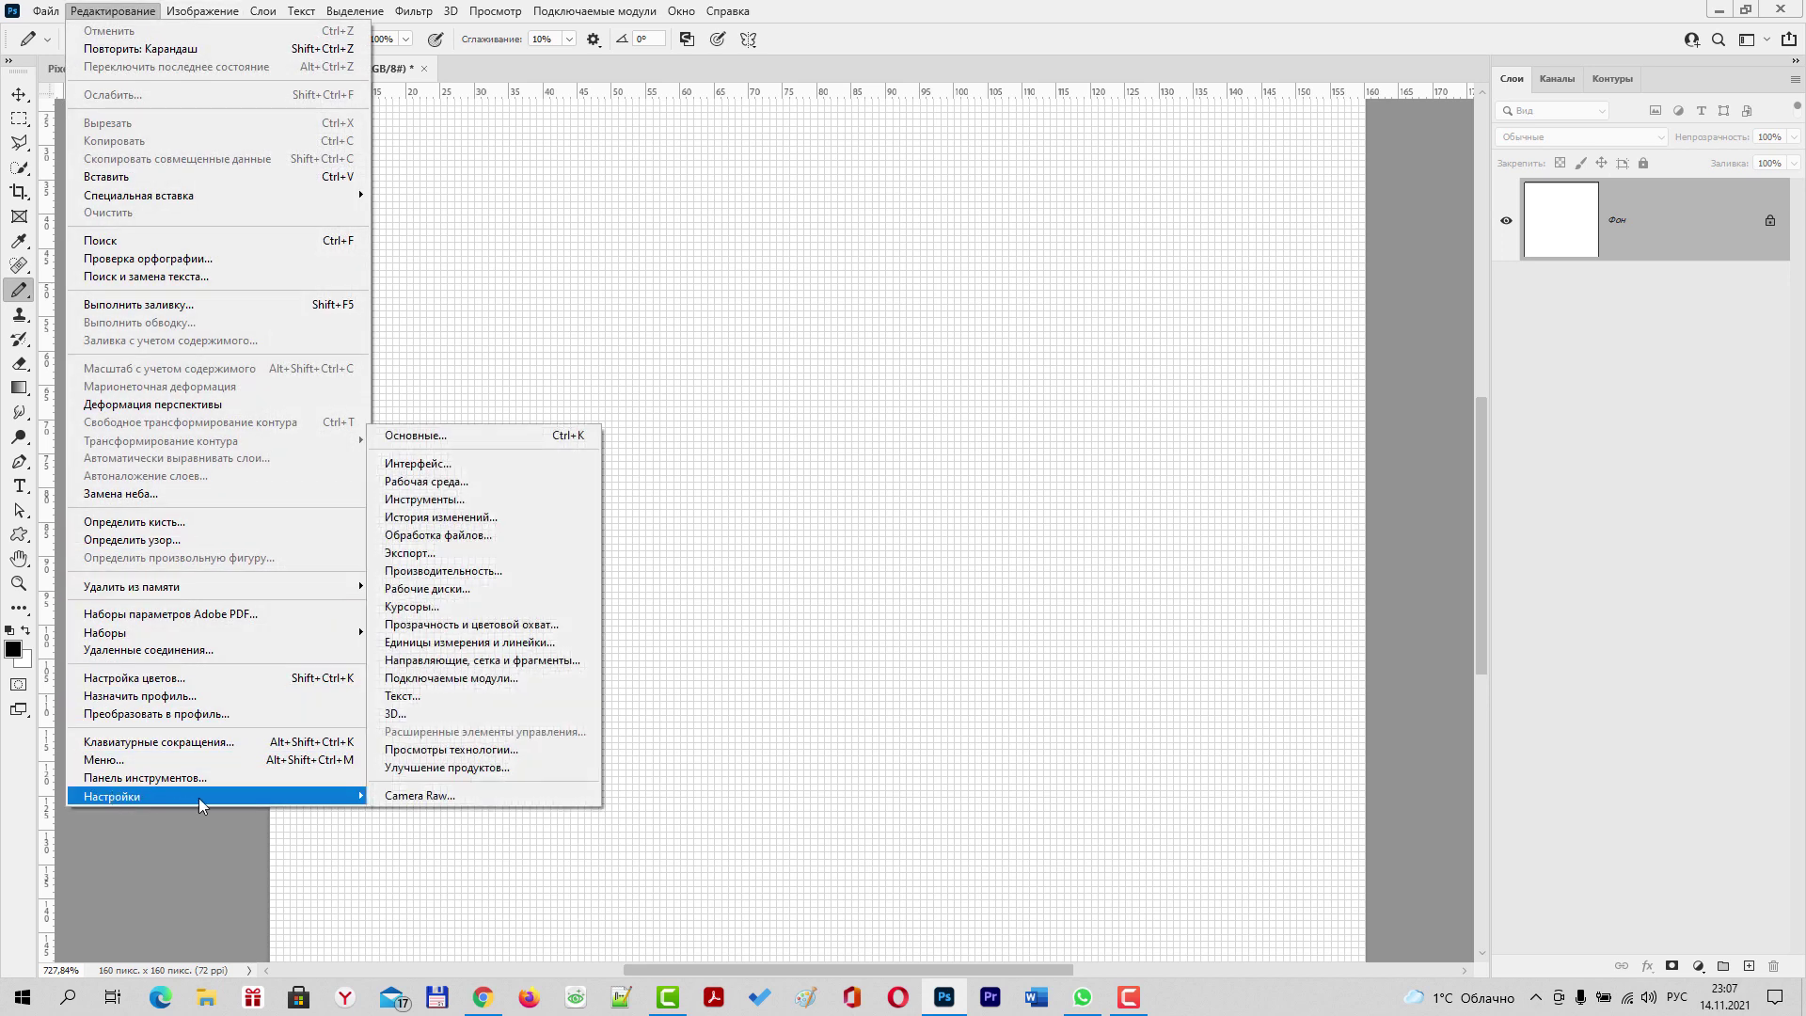
pyautogui.click(432, 435)
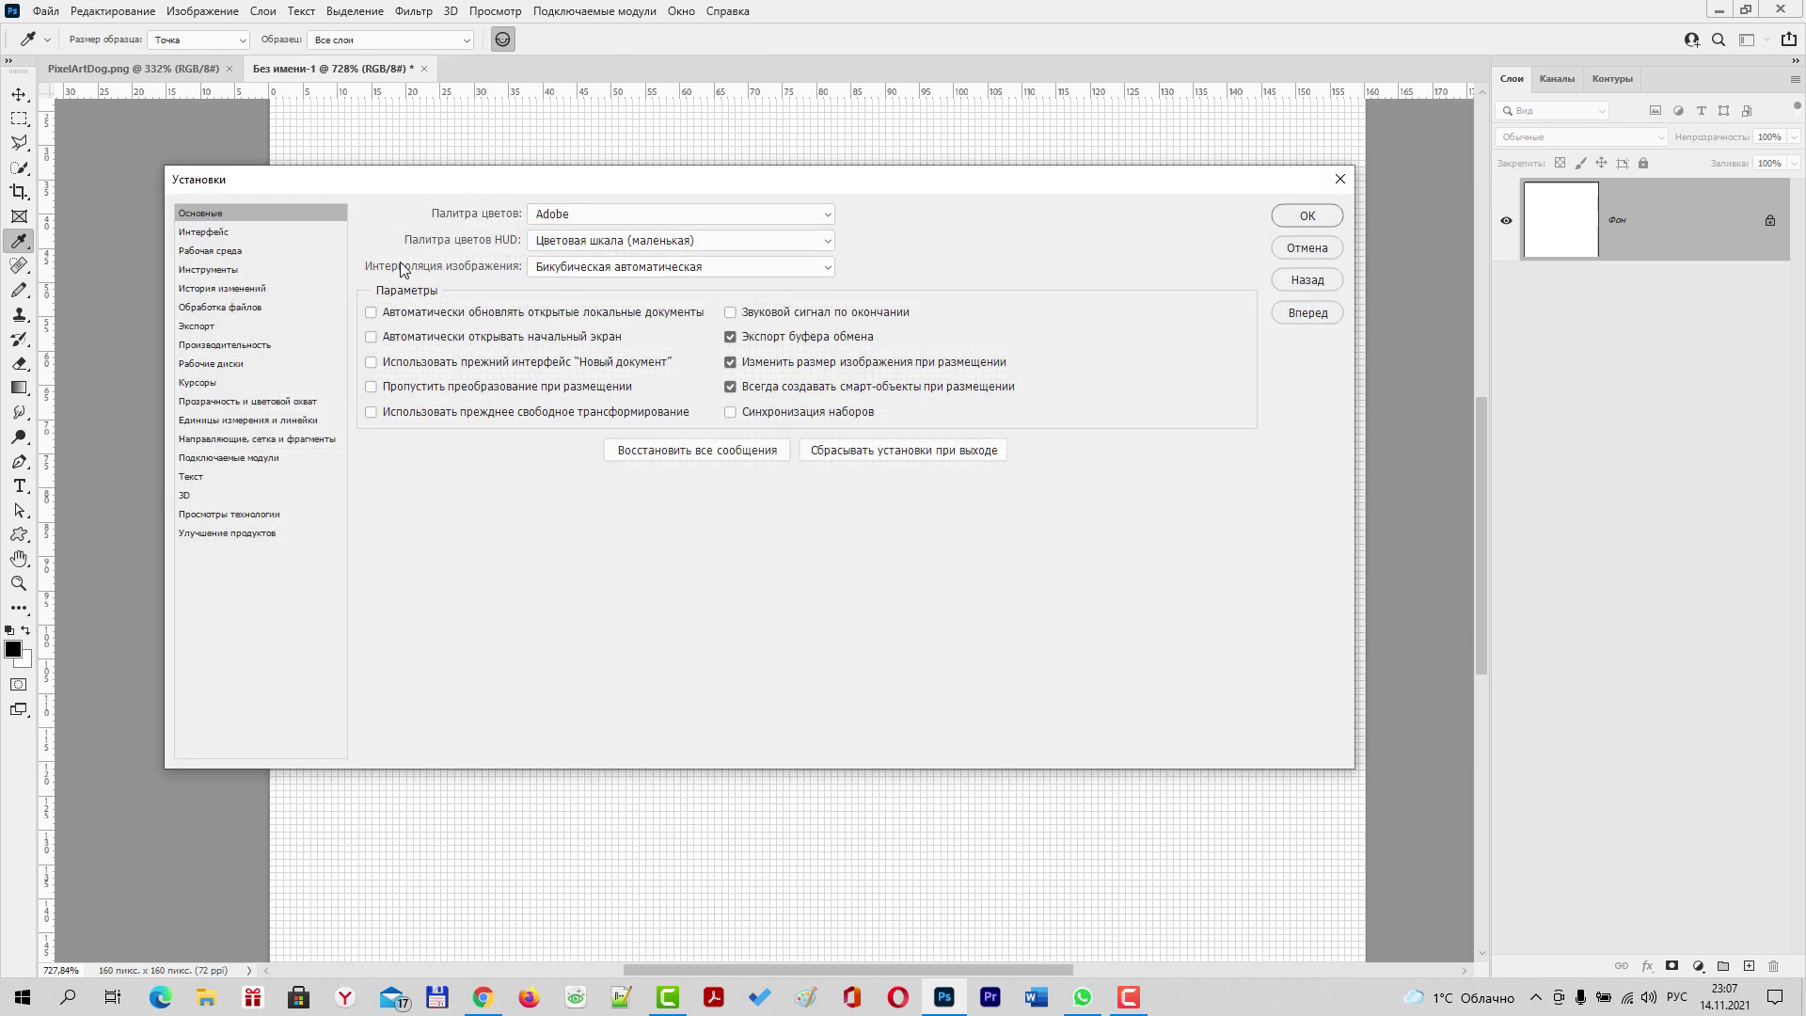
pyautogui.click(820, 271)
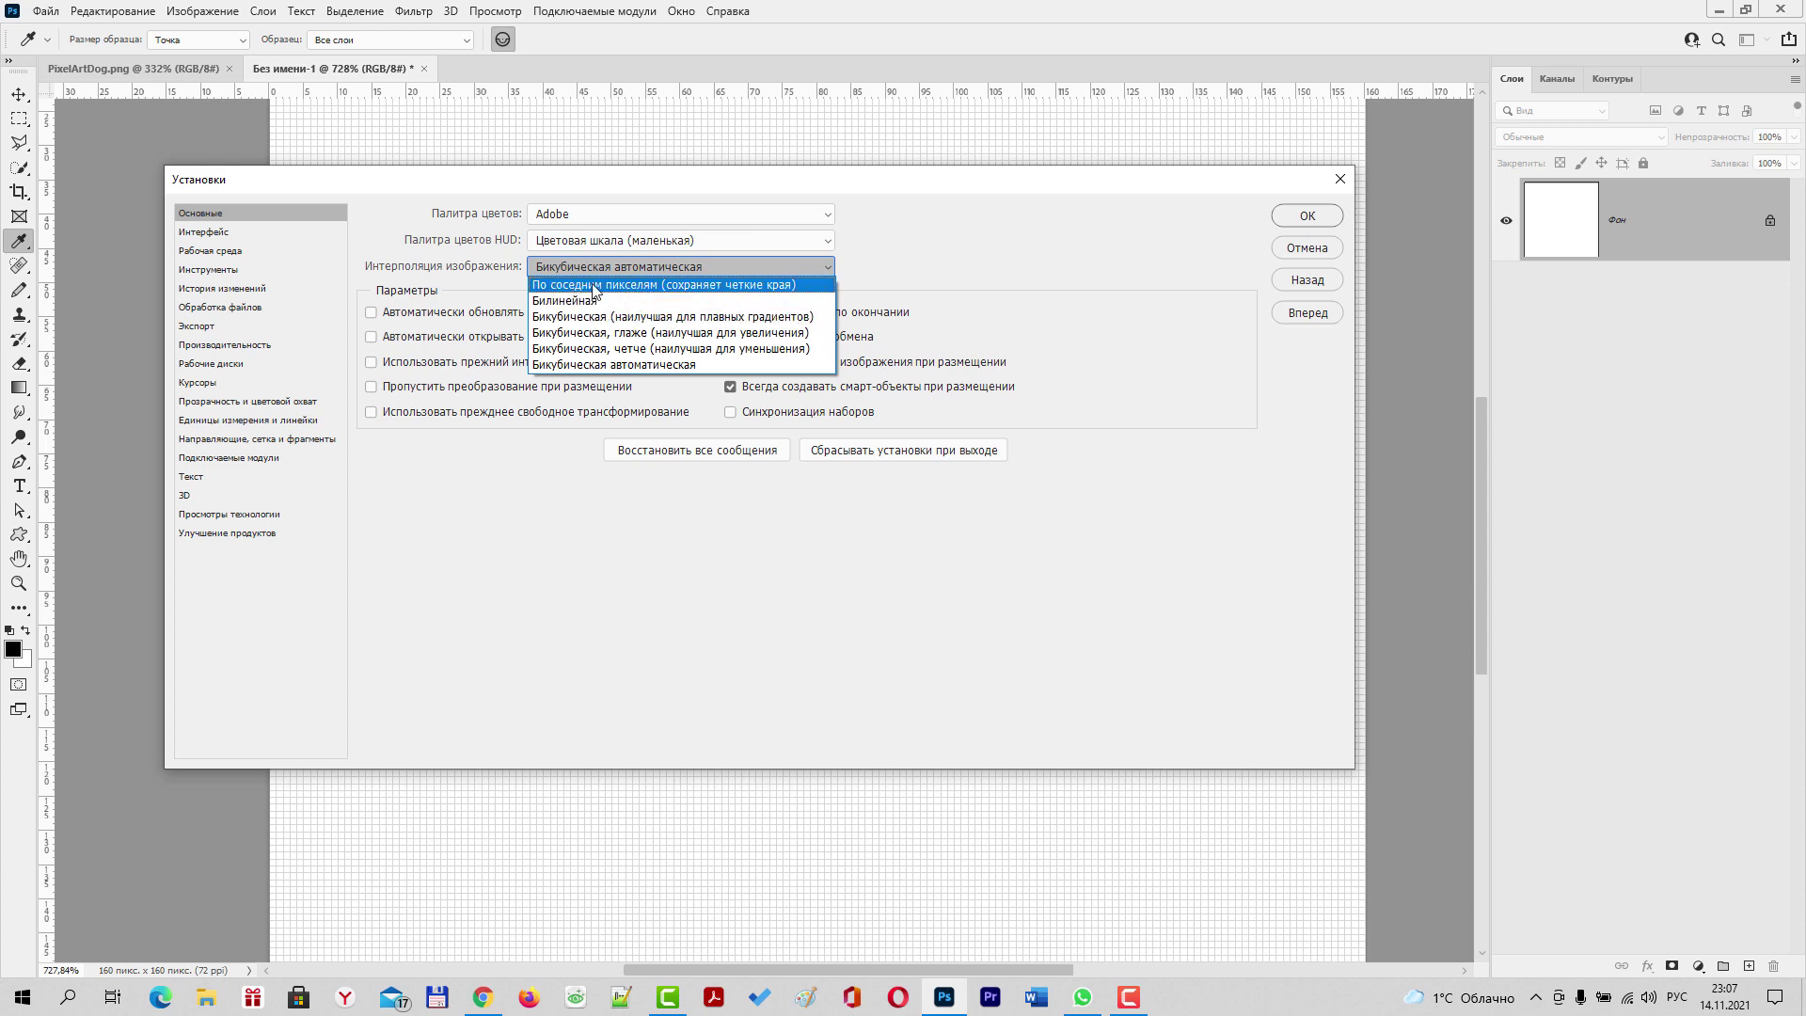
pyautogui.click(652, 287)
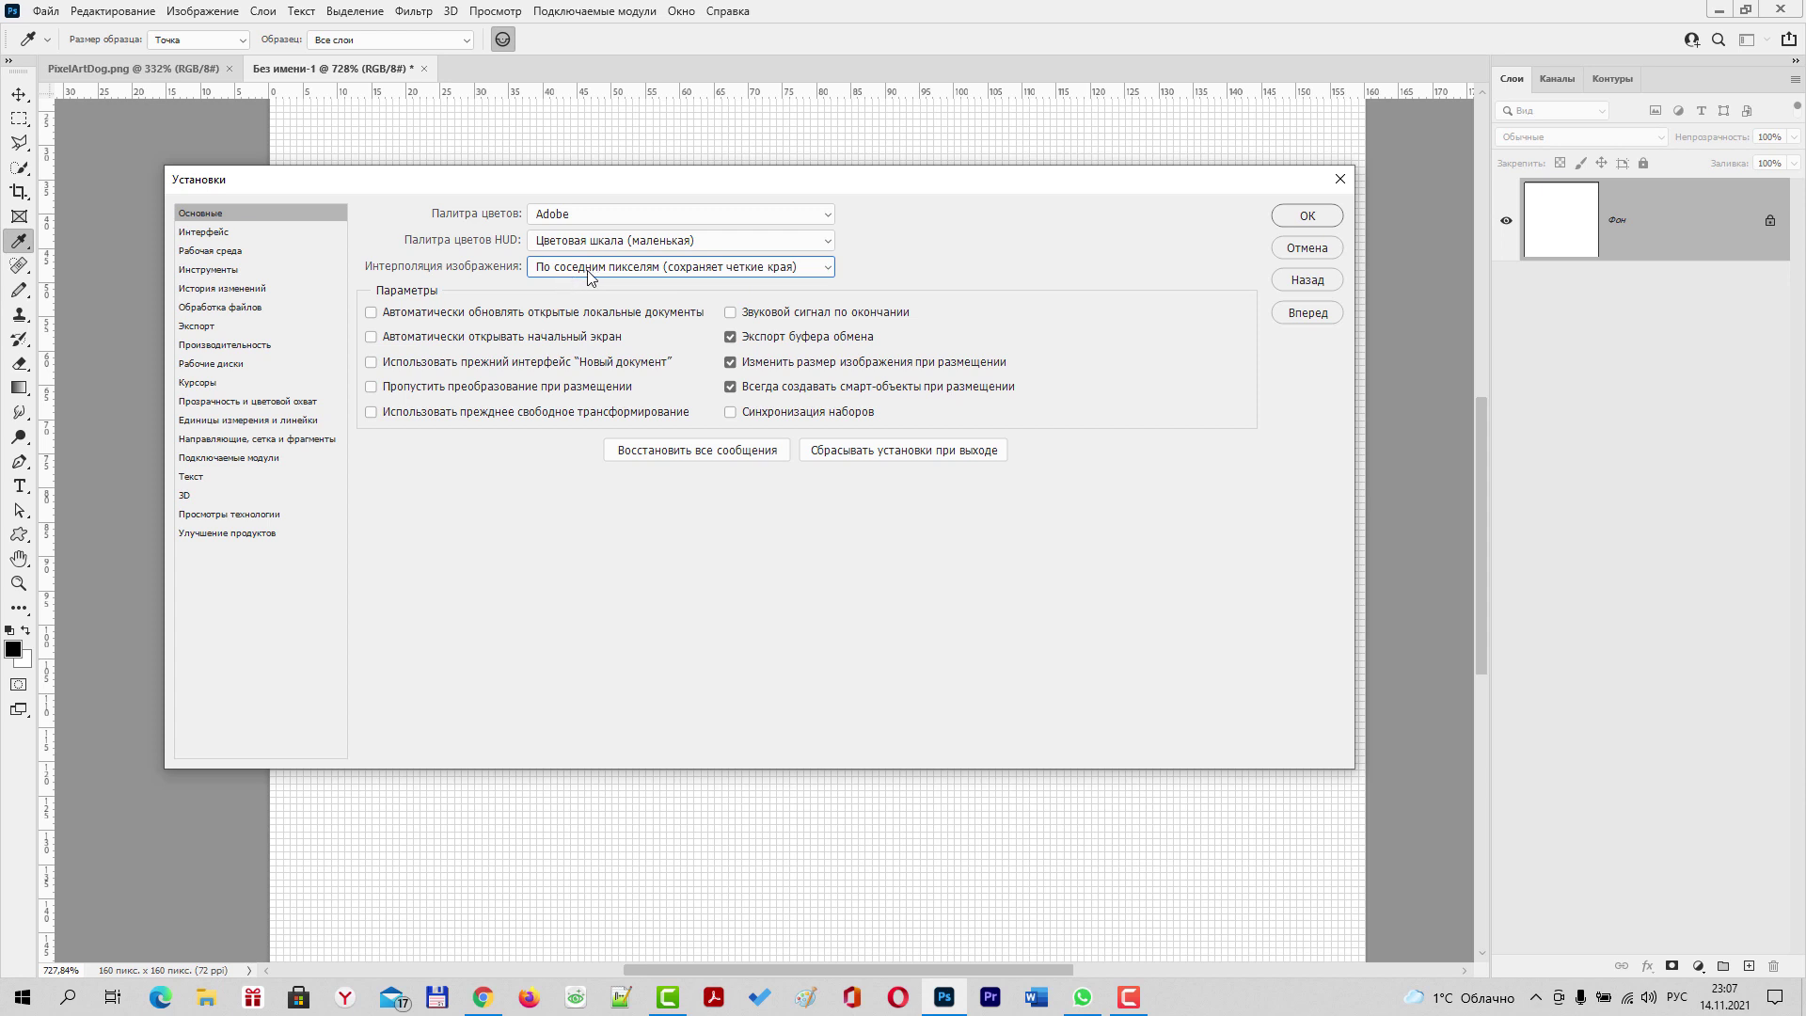
pyautogui.click(1306, 216)
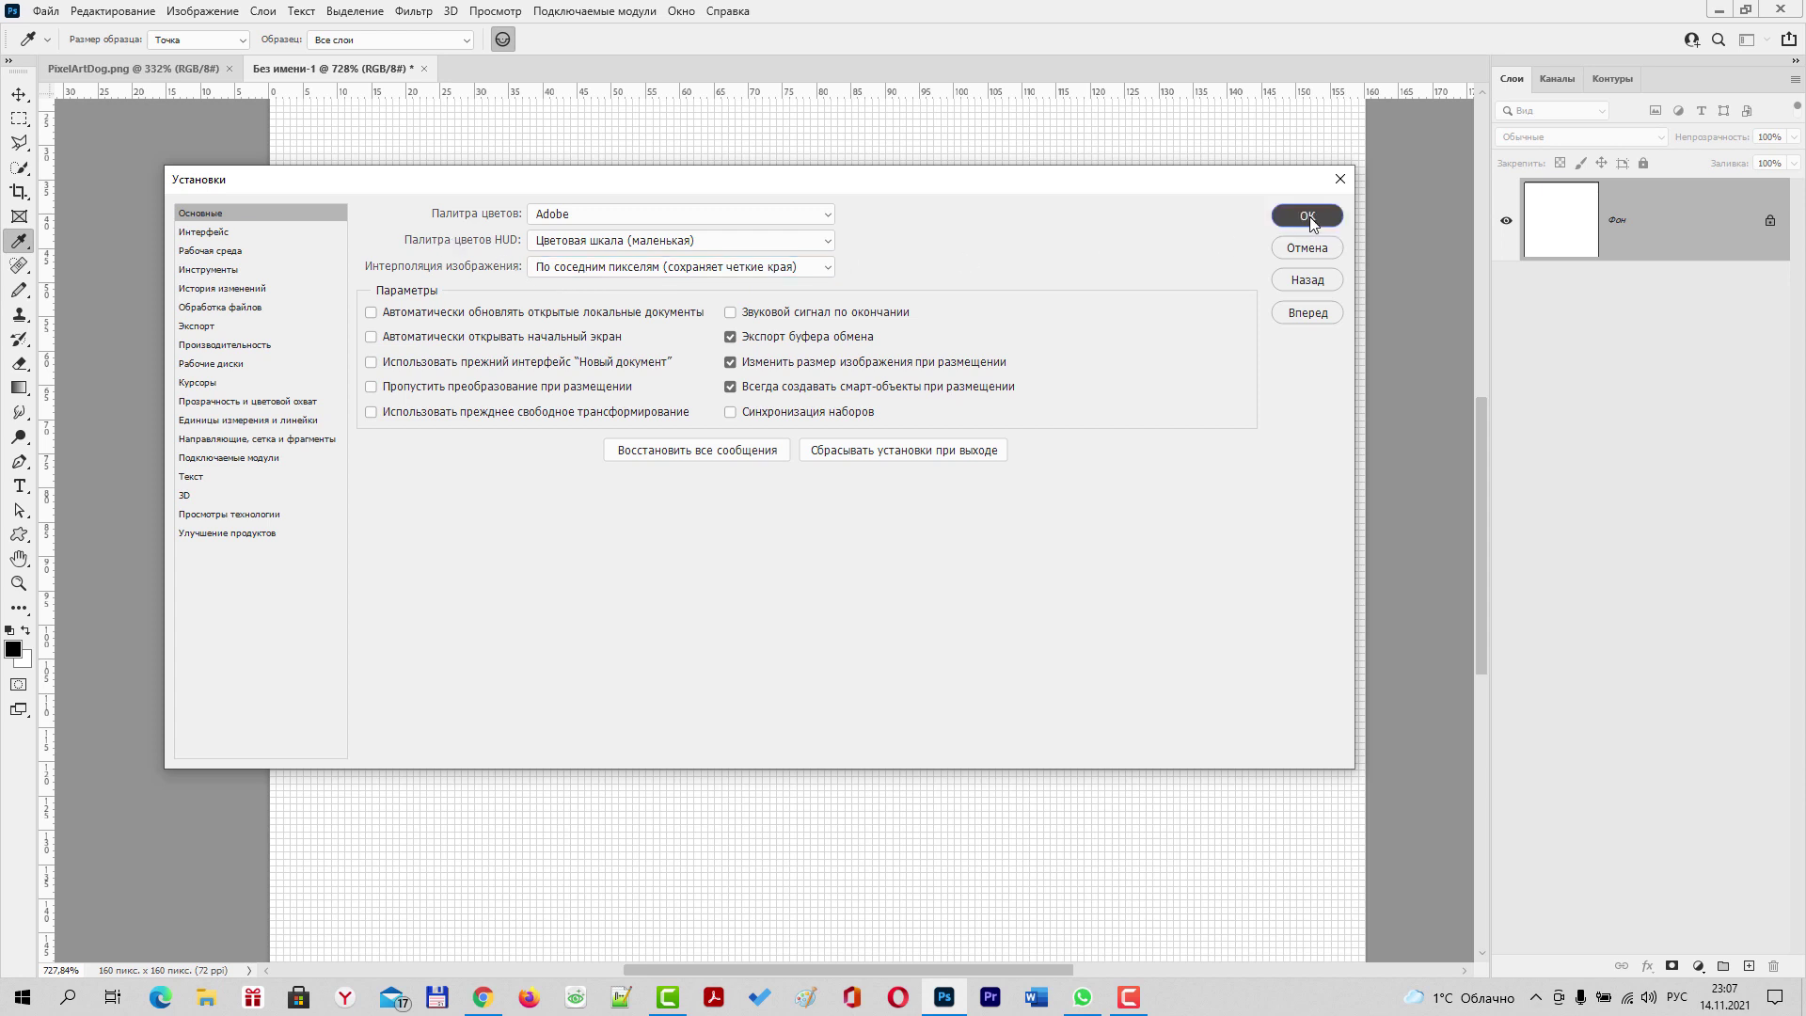
pyautogui.press('b')
pyautogui.moveTo(731, 302)
pyautogui.mouseDown()
pyautogui.moveTo(804, 456)
pyautogui.moveTo(882, 373)
pyautogui.moveTo(935, 367)
pyautogui.moveTo(936, 298)
pyautogui.moveTo(816, 435)
pyautogui.moveTo(814, 350)
pyautogui.moveTo(774, 278)
pyautogui.moveTo(835, 330)
pyautogui.moveTo(837, 372)
pyautogui.mouseUp()
pyautogui.scroll(-2, 870, 425)
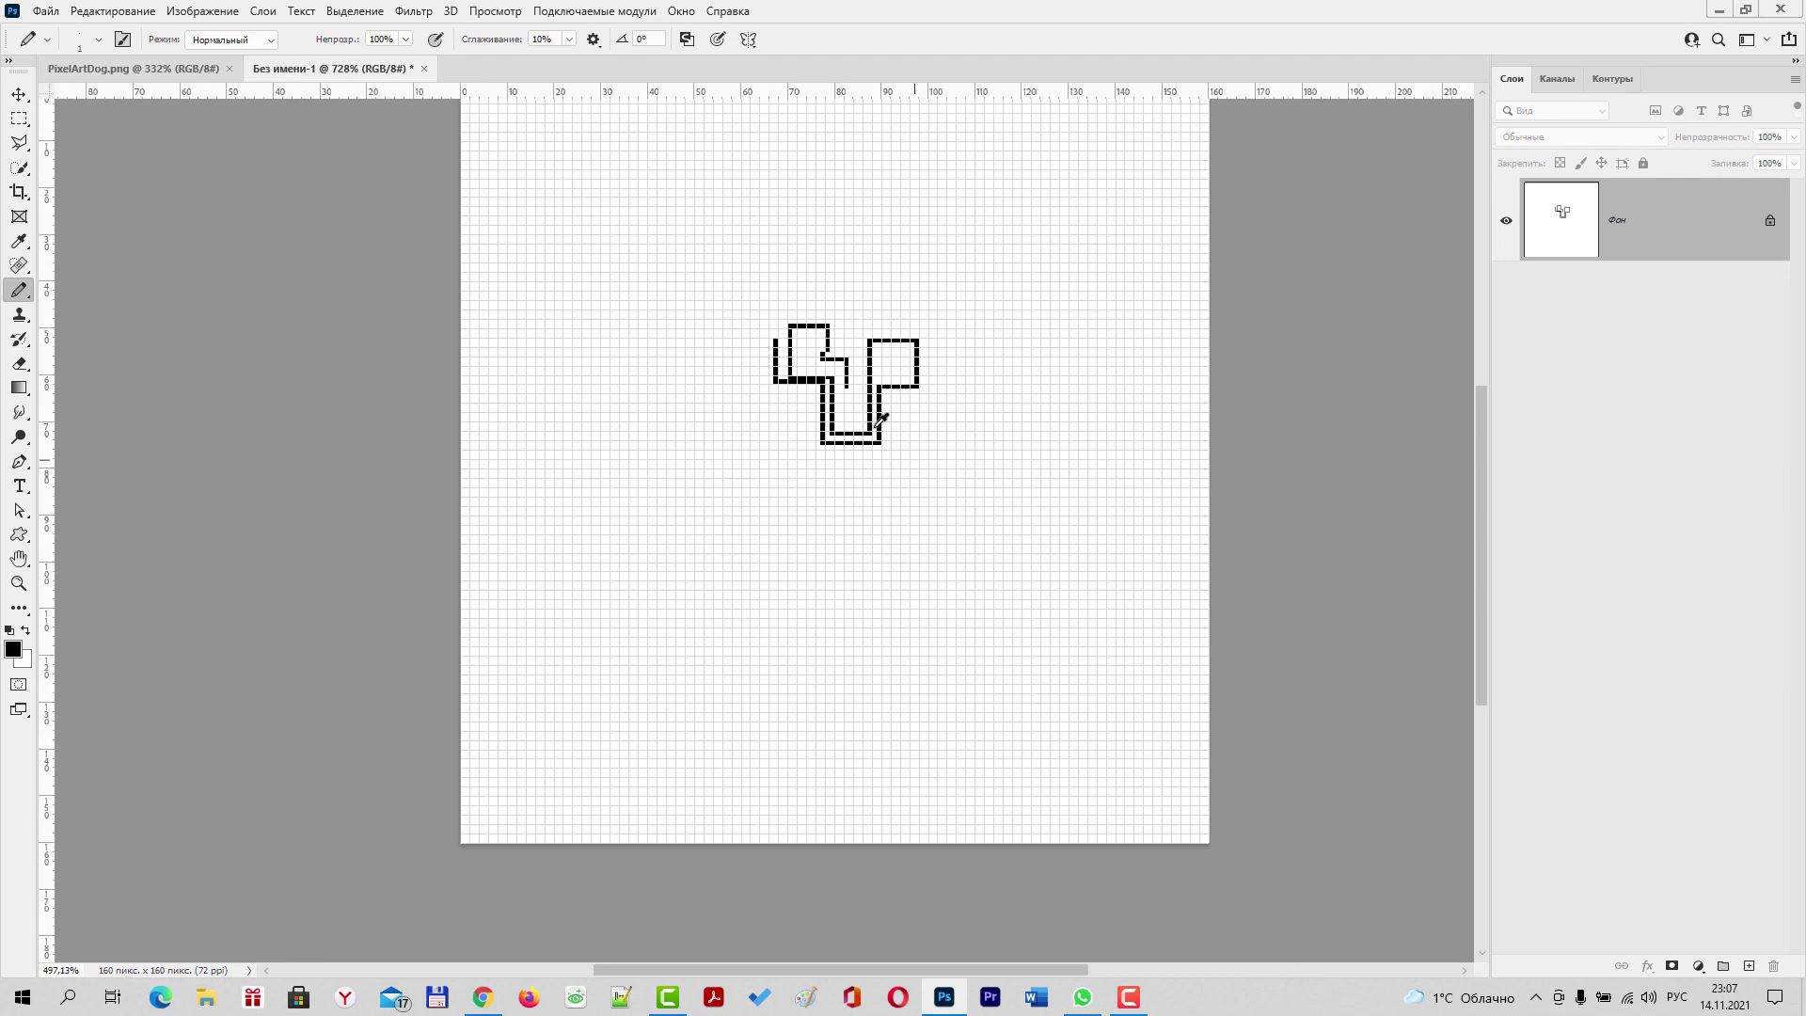
pyautogui.scroll(1, 880, 421)
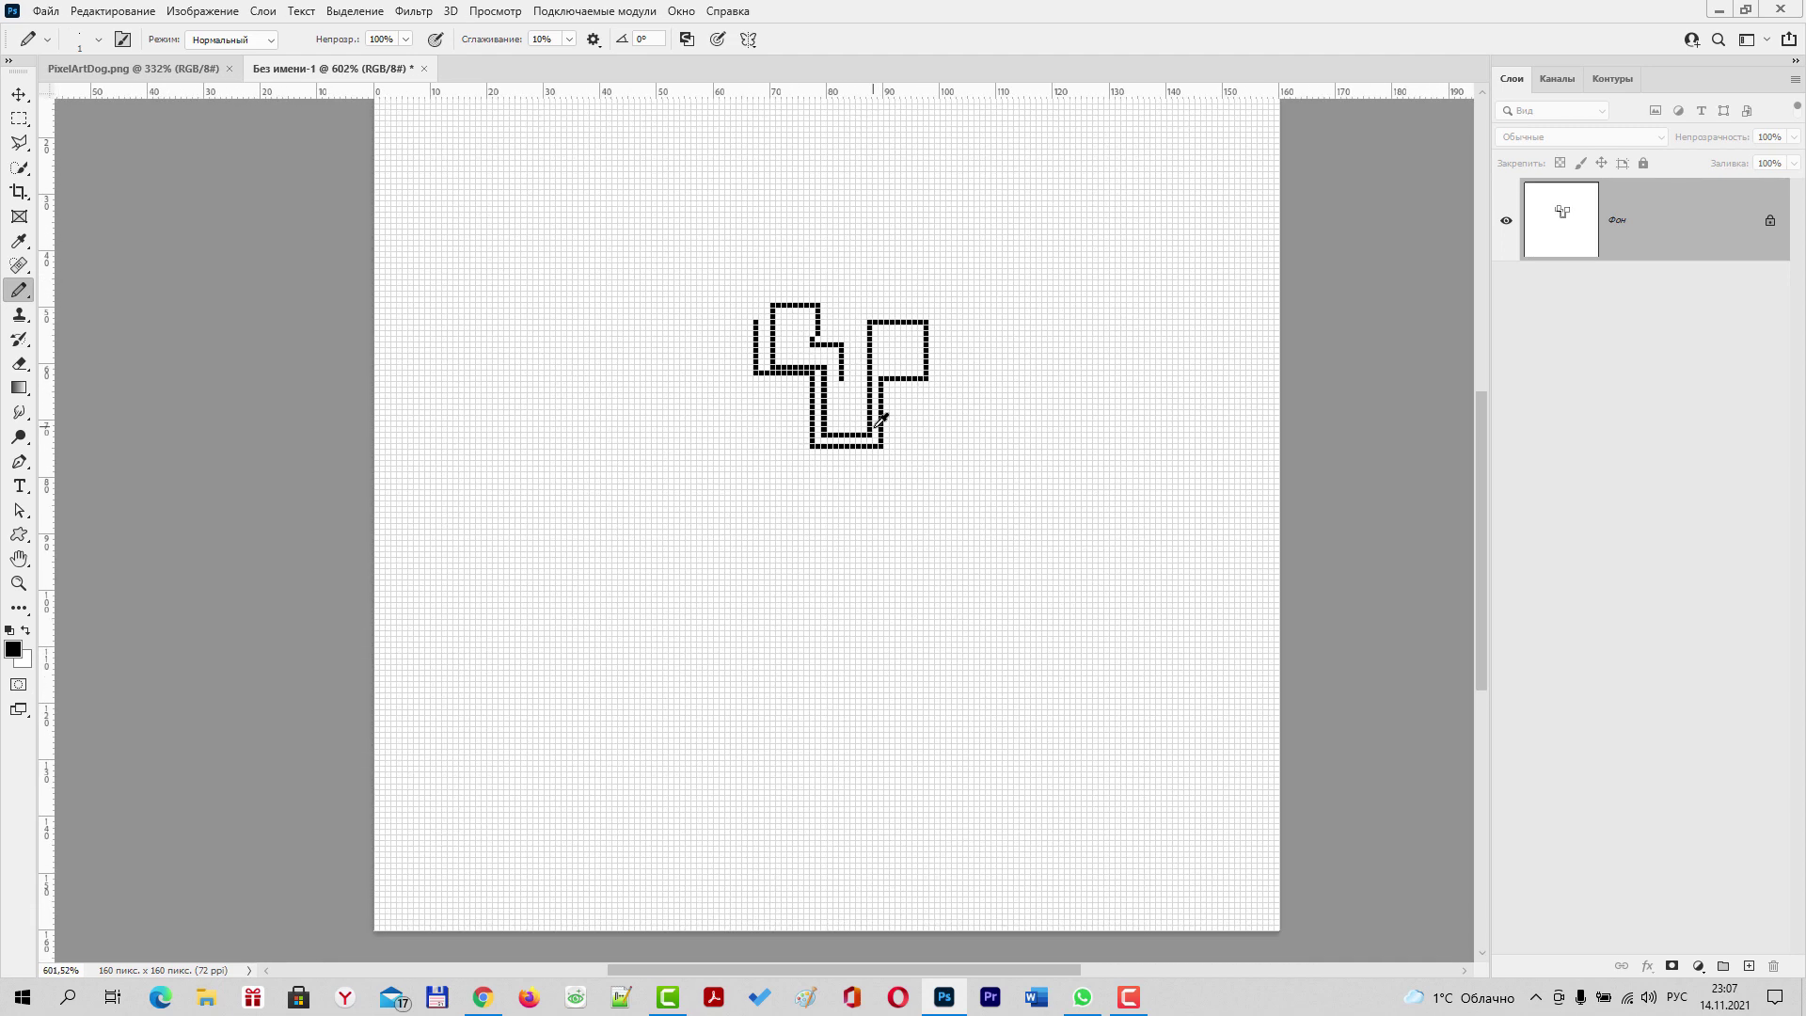
pyautogui.hotkey('ctrl', 'BackSpace')
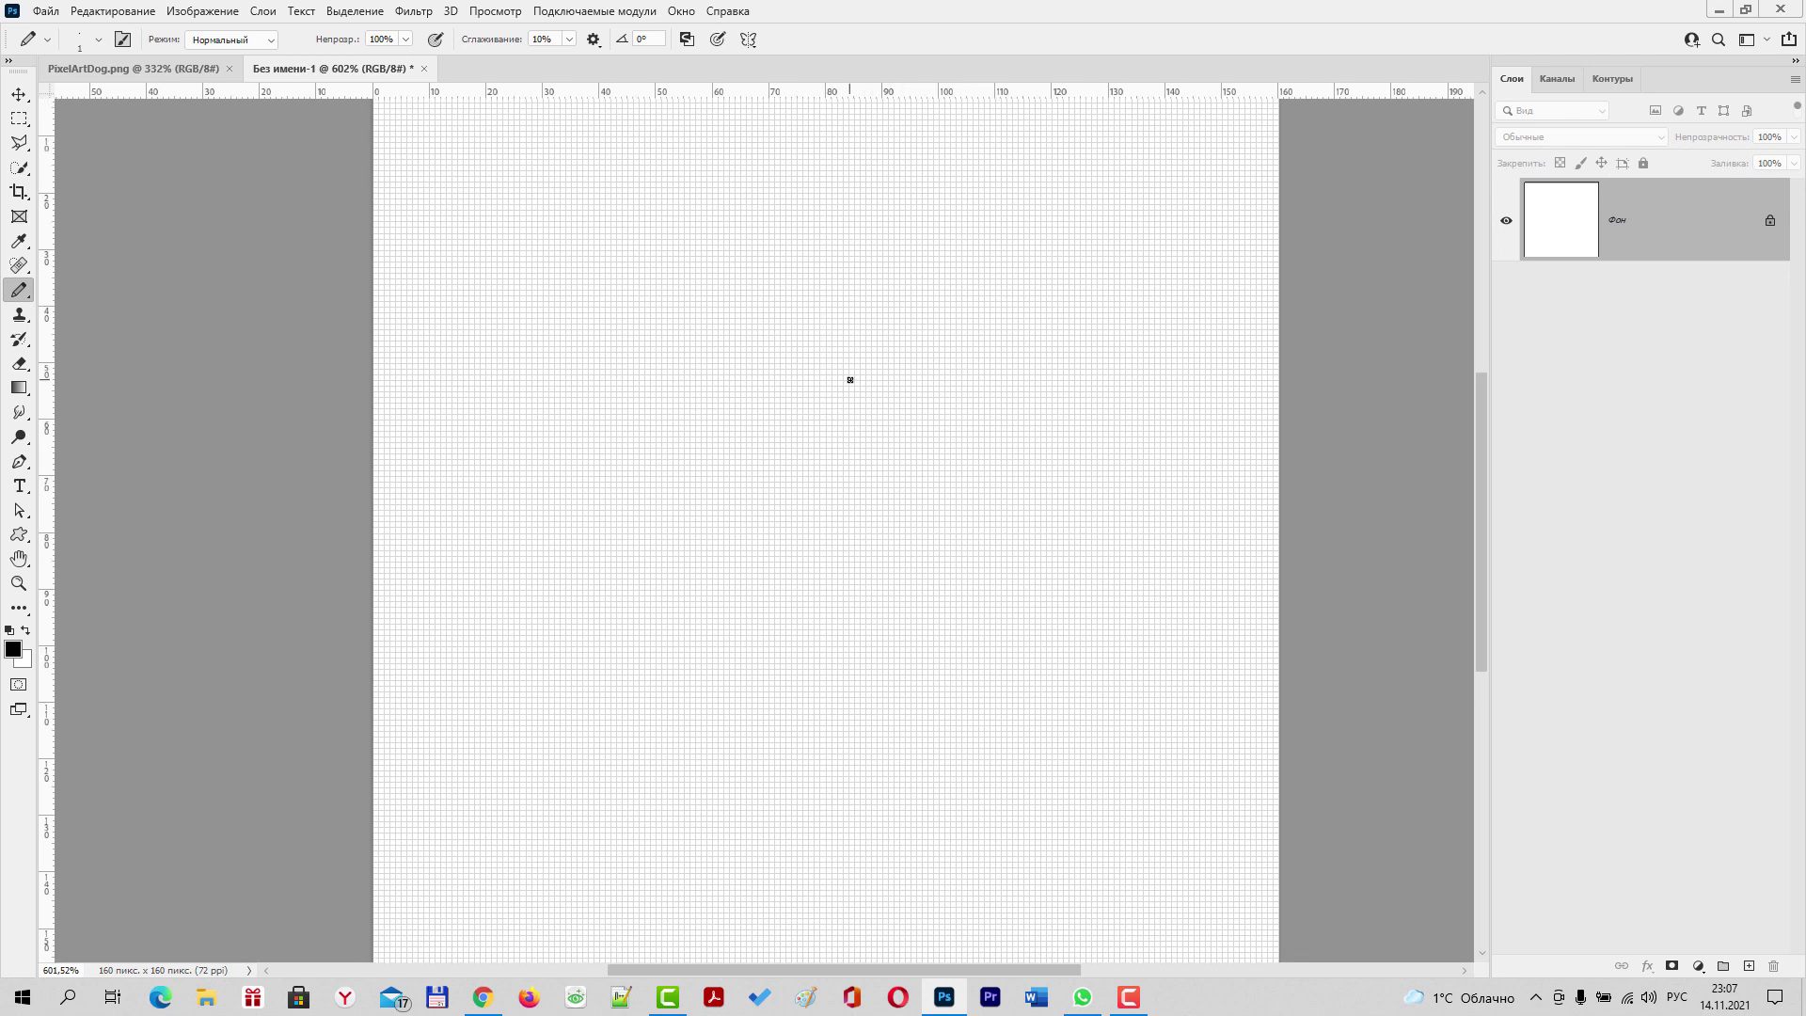
pyautogui.scroll(-1, 851, 381)
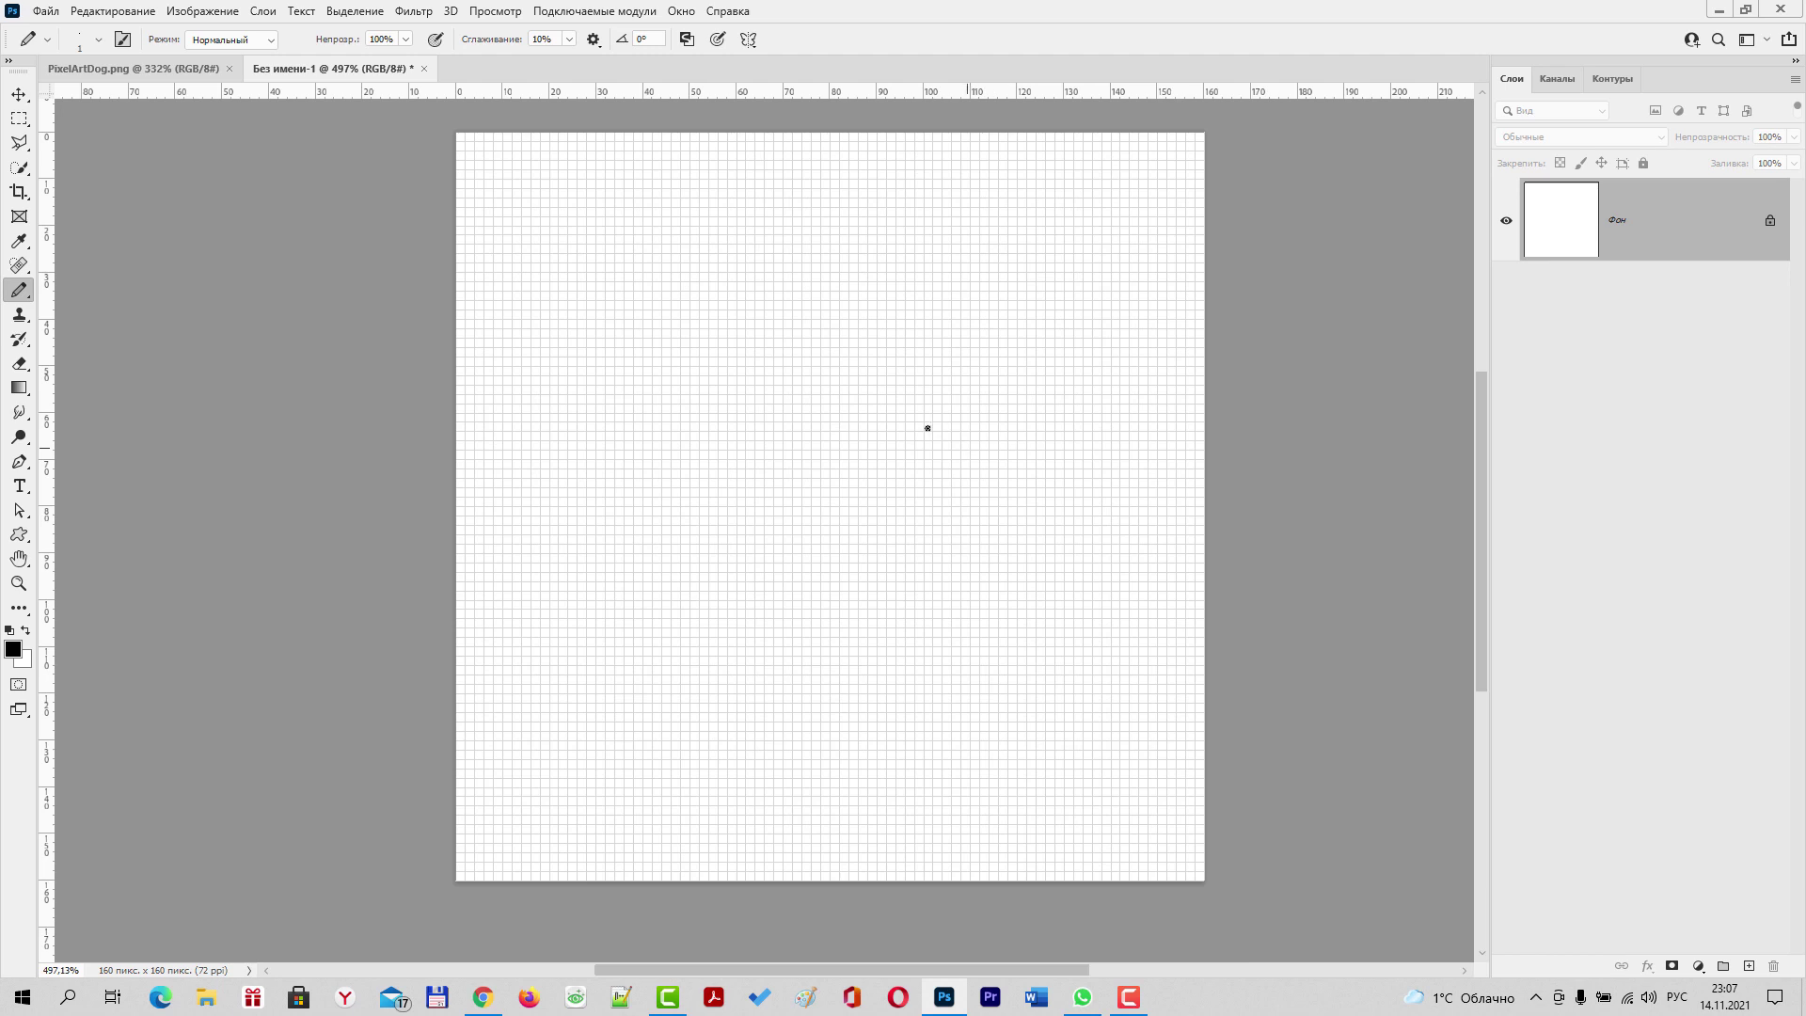
pyautogui.moveTo(920, 403); pyautogui.dragTo(882, 430)
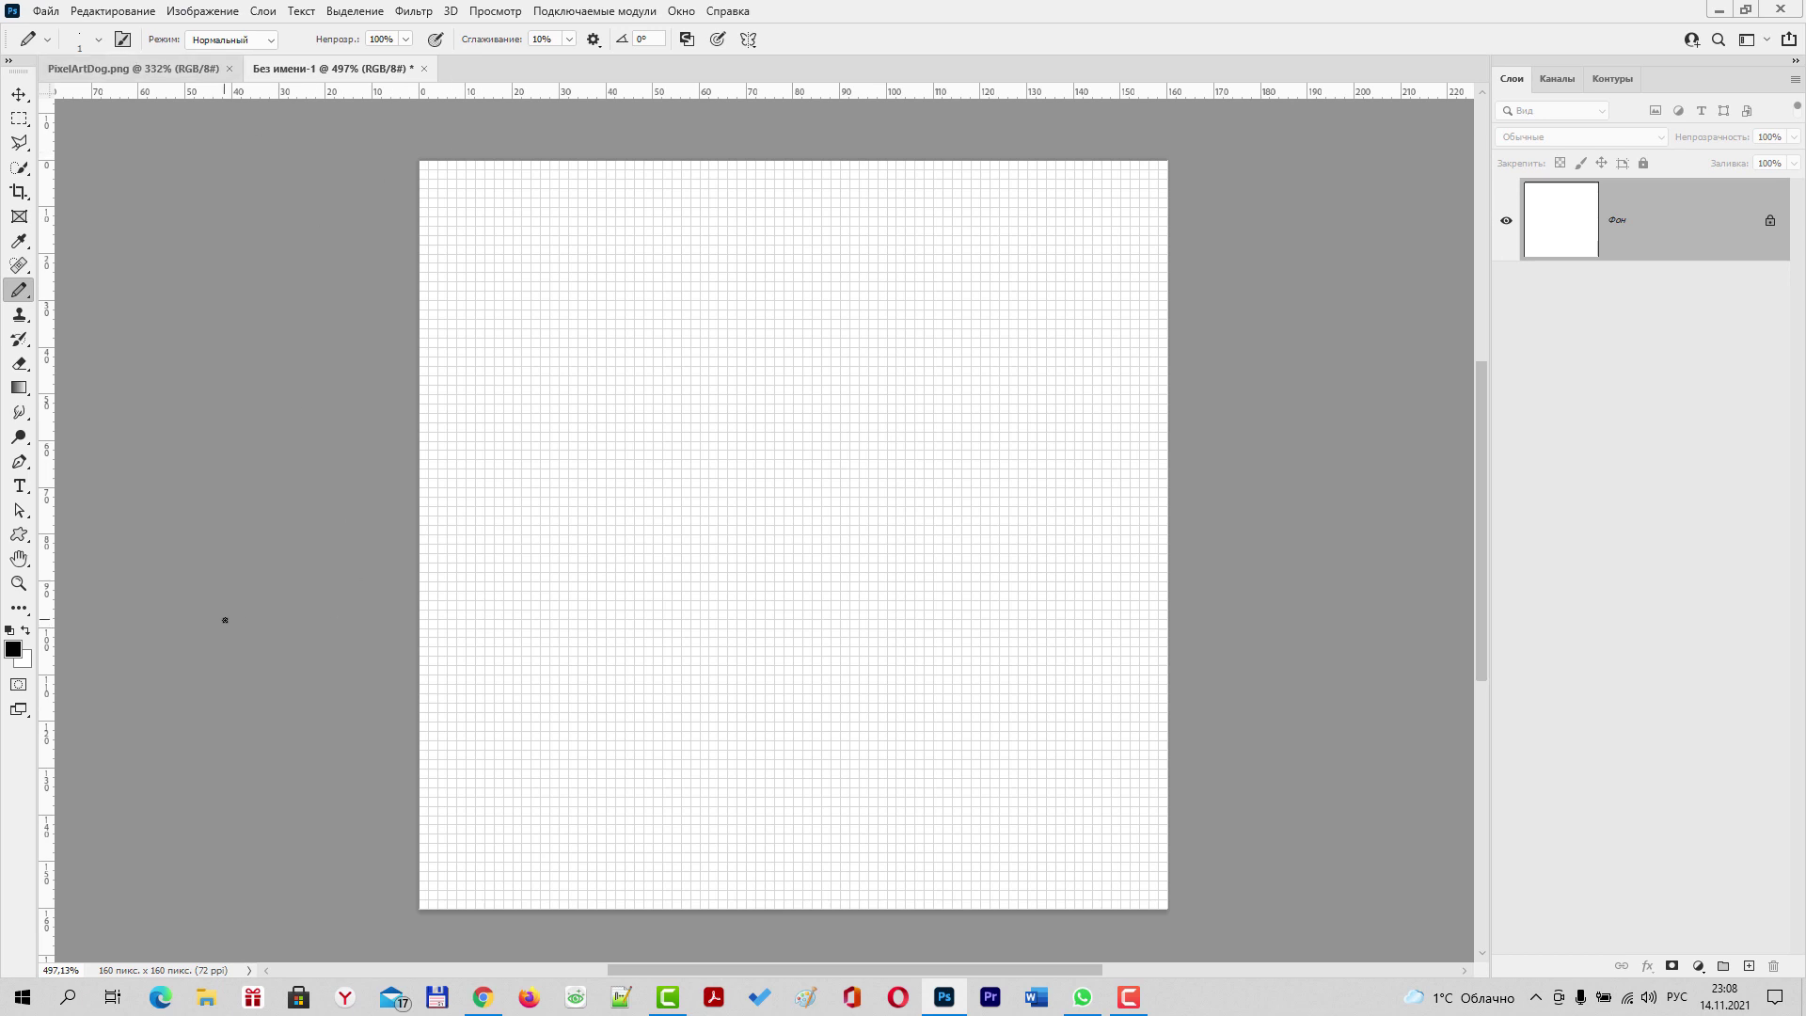
pyautogui.hotkey('ctrl', '1')
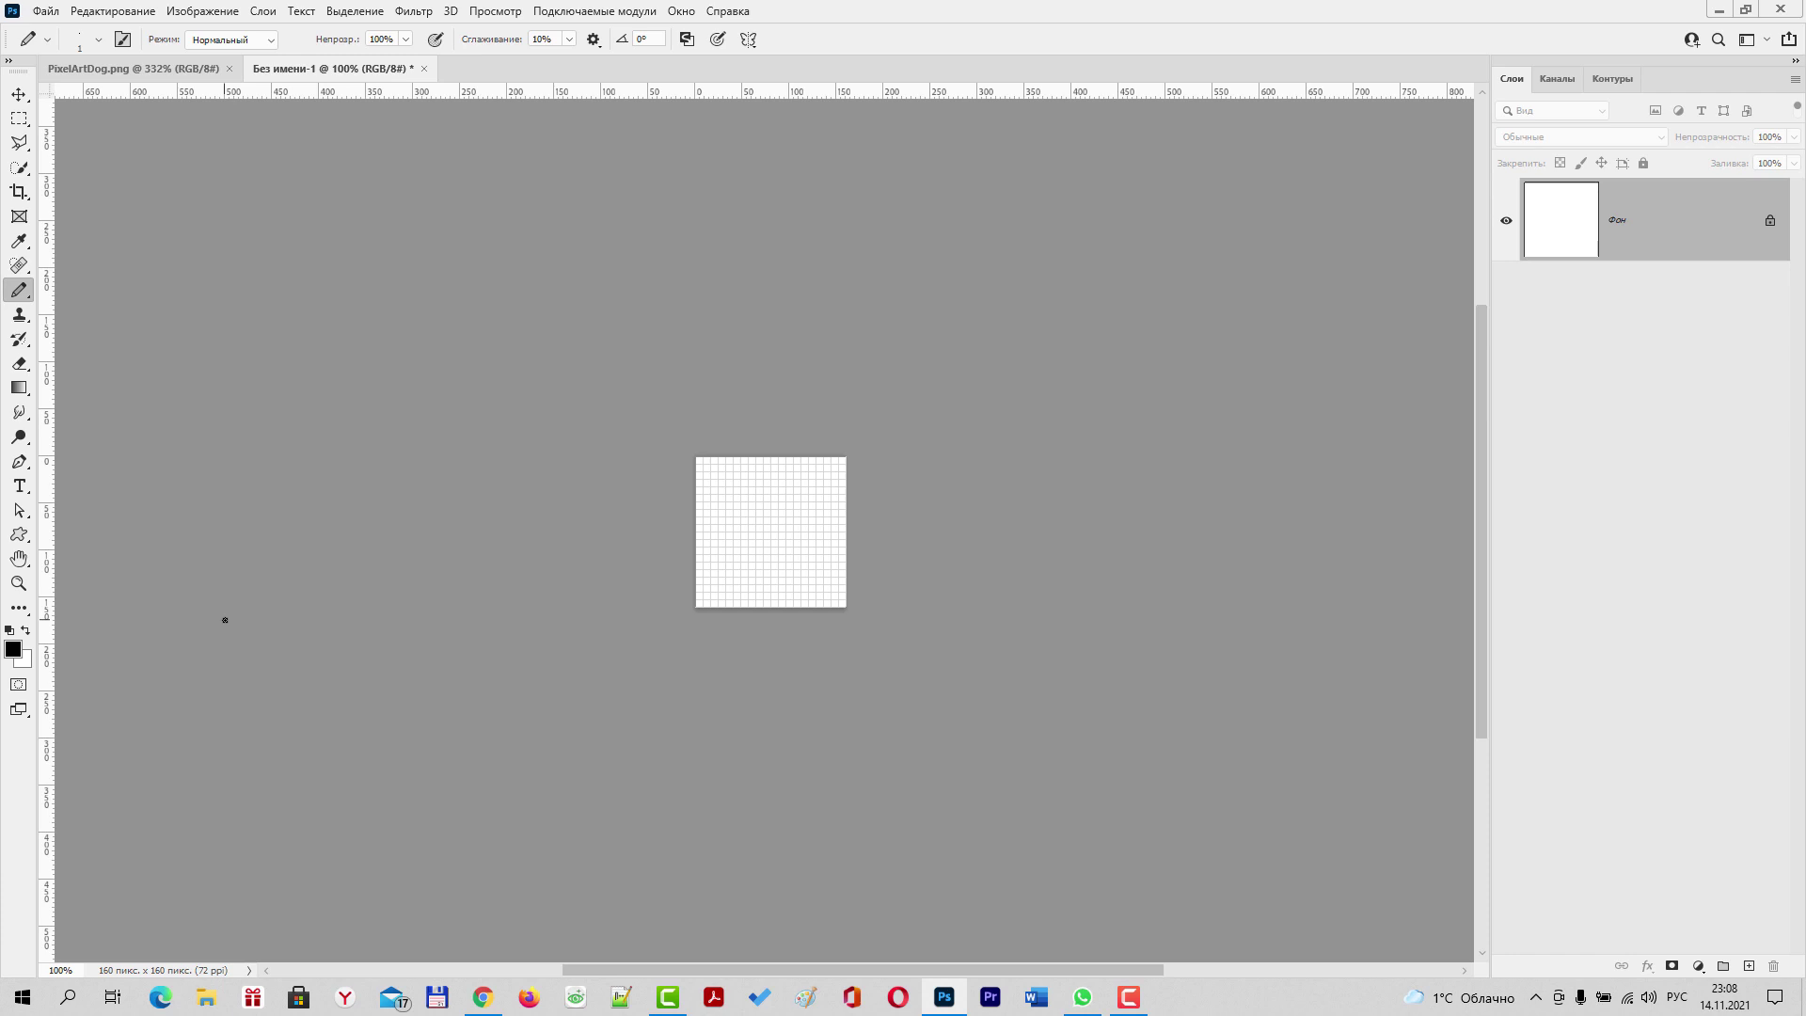
# View PixelArtDog.png at 100% and compare it with the blank gridded canvas
pyautogui.click(172, 66)
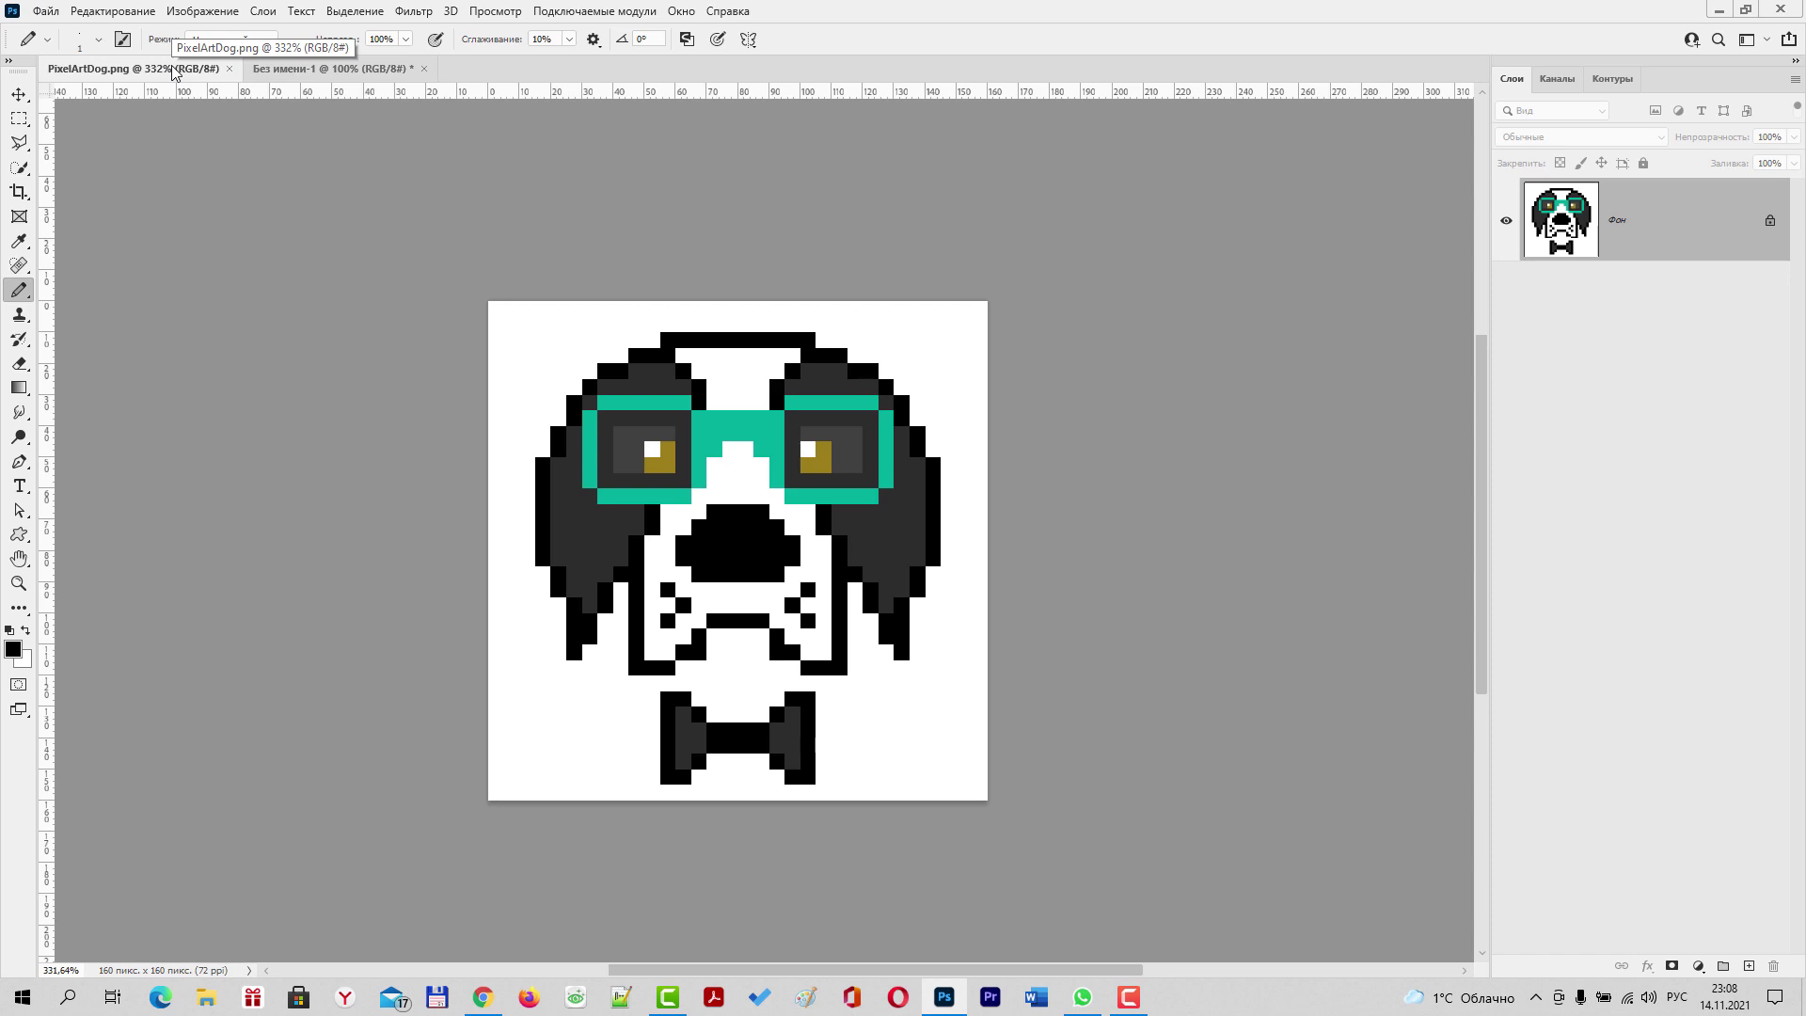
pyautogui.hotkey('ctrl', '1')
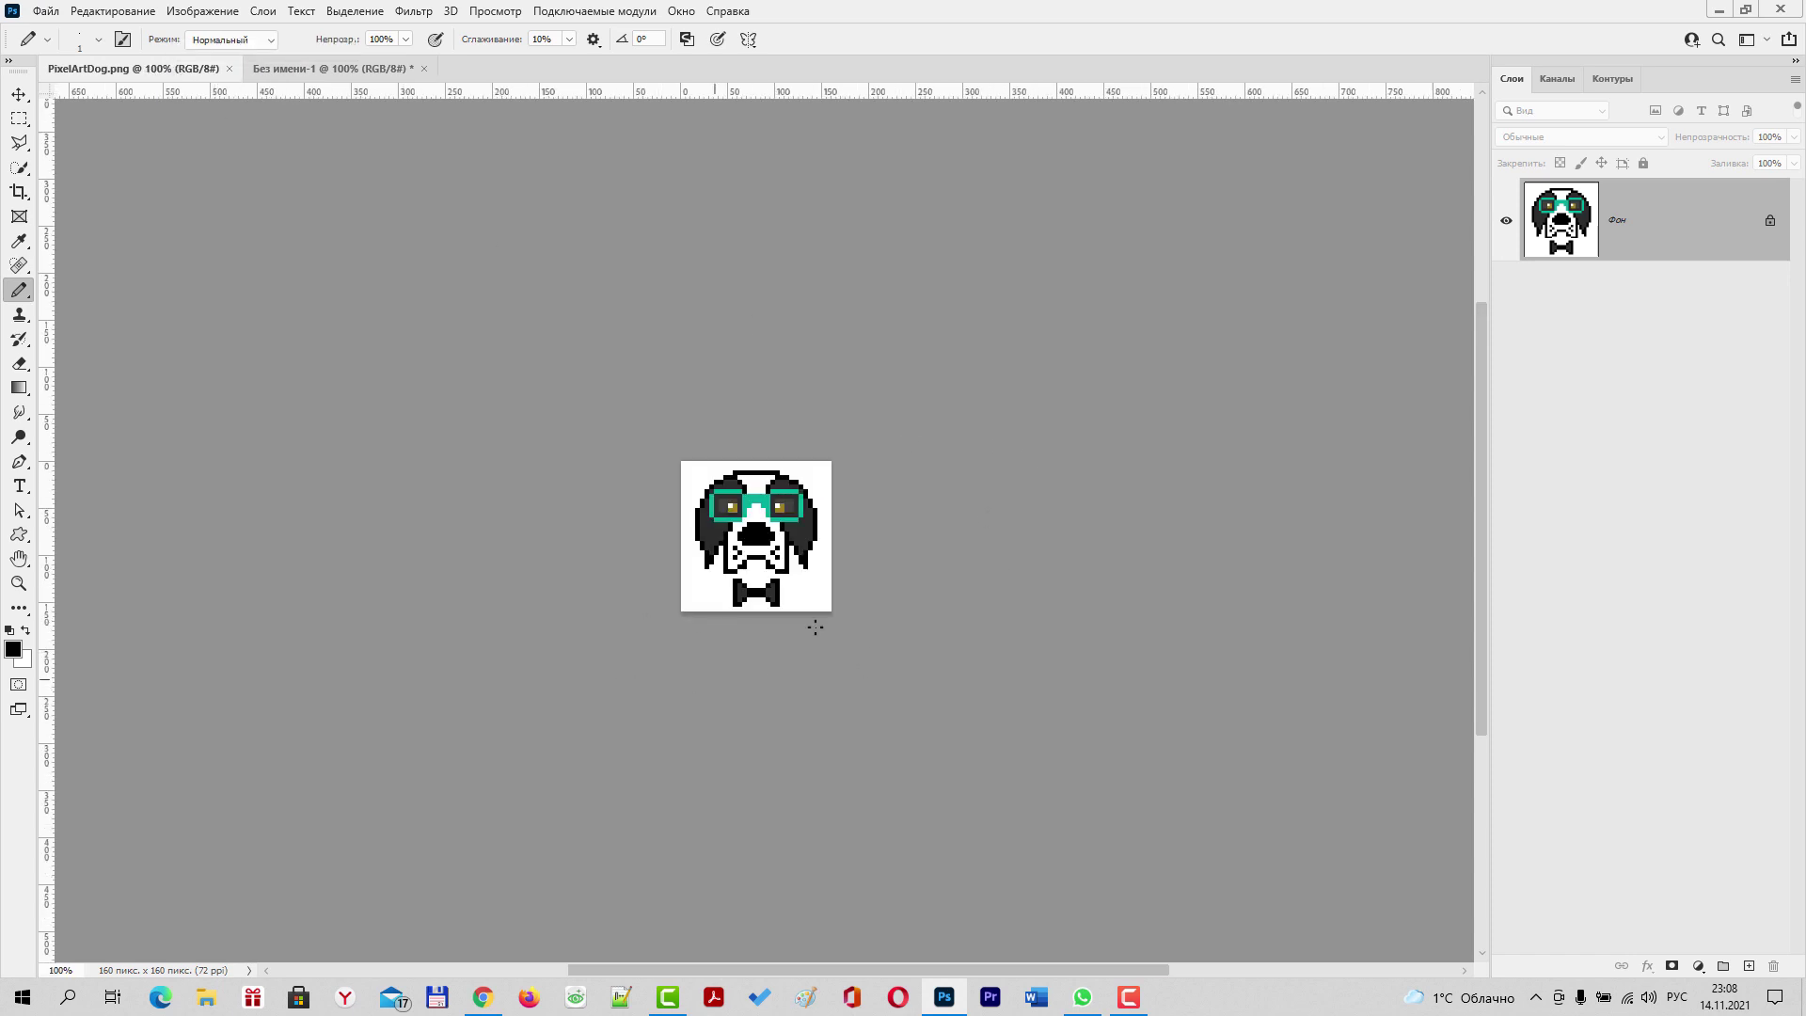
pyautogui.scroll(5, 728, 584)
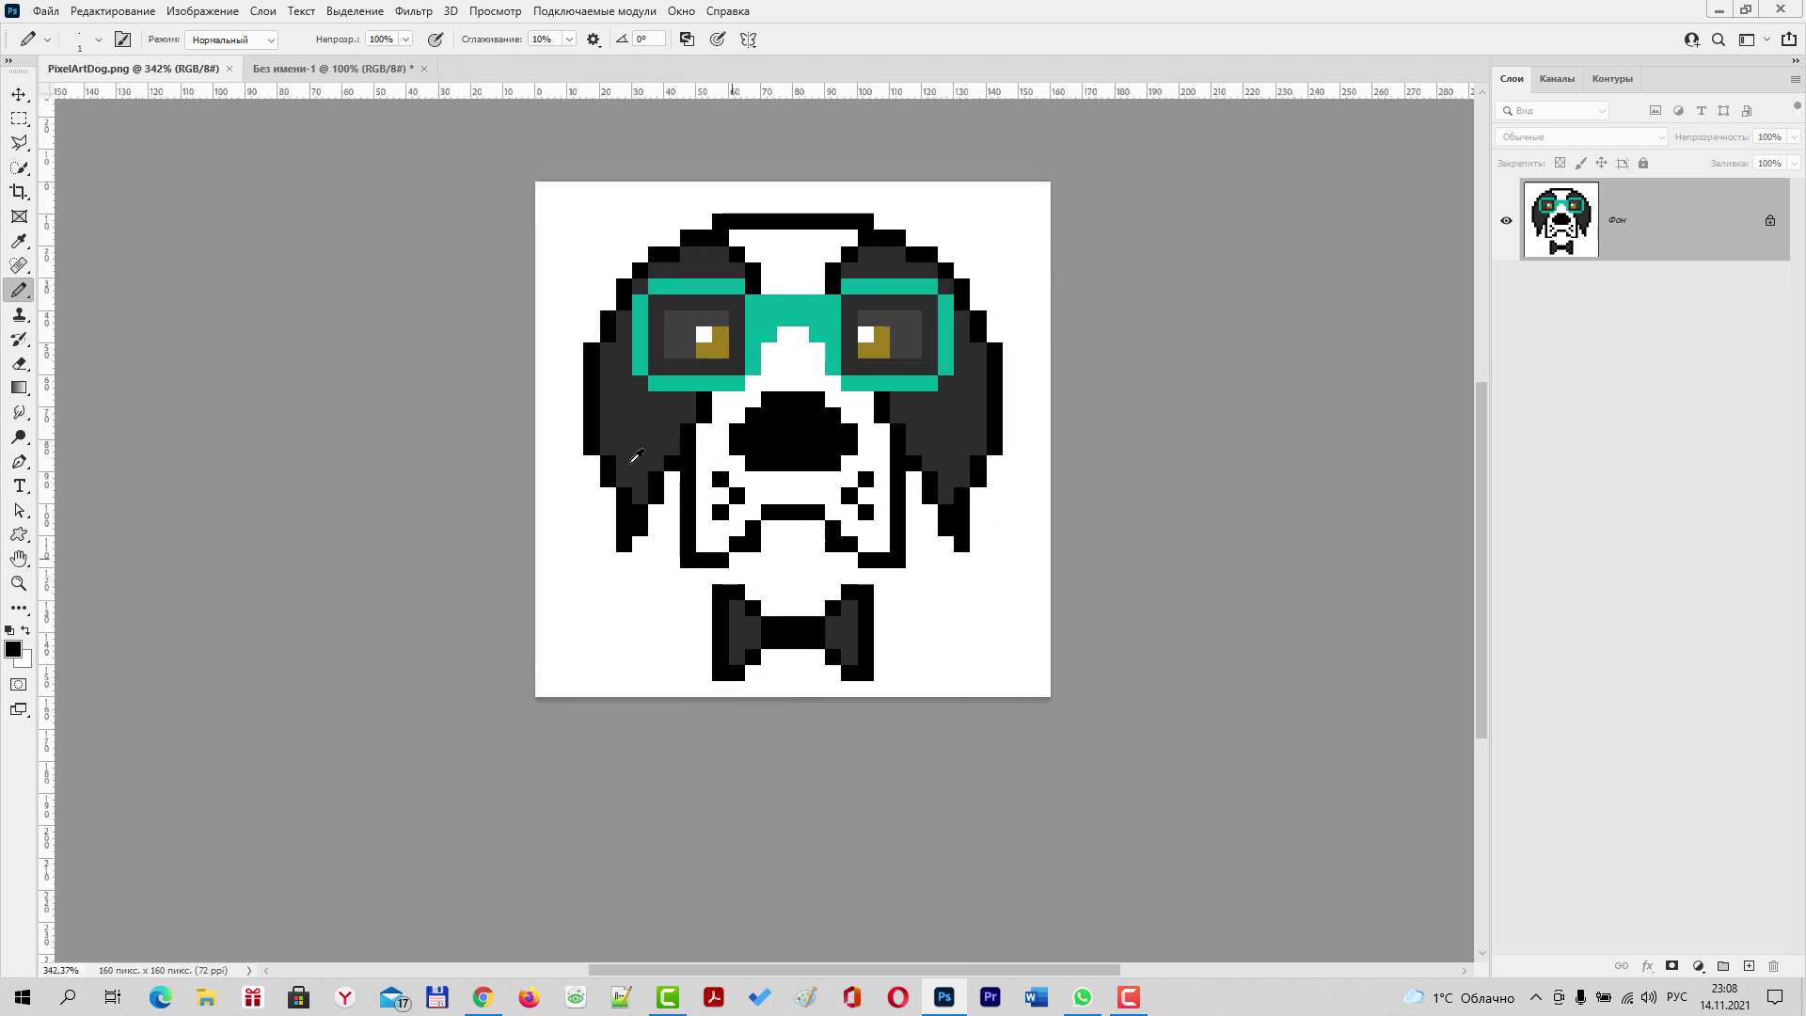
pyautogui.moveTo(874, 406); pyautogui.dragTo(837, 524)
pyautogui.scroll(1, 798, 559)
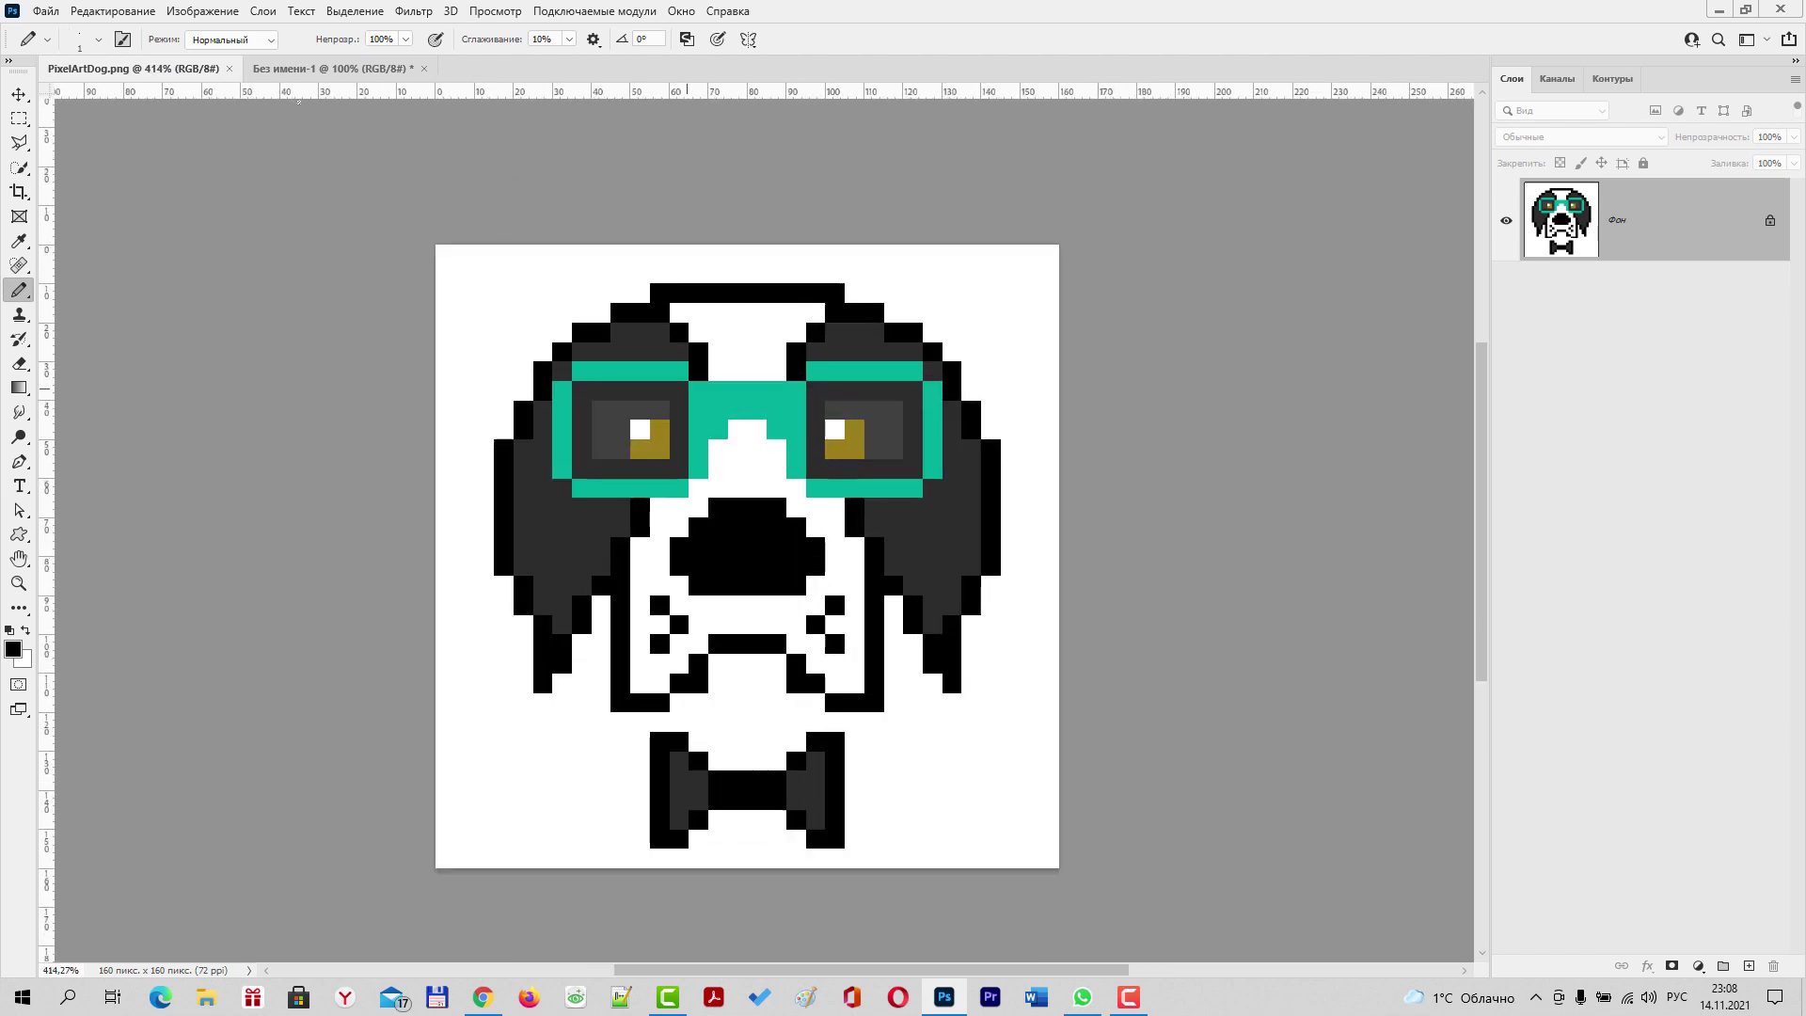
pyautogui.hotkey('ctrl', 'Tab')
pyautogui.scroll(3, 782, 554)
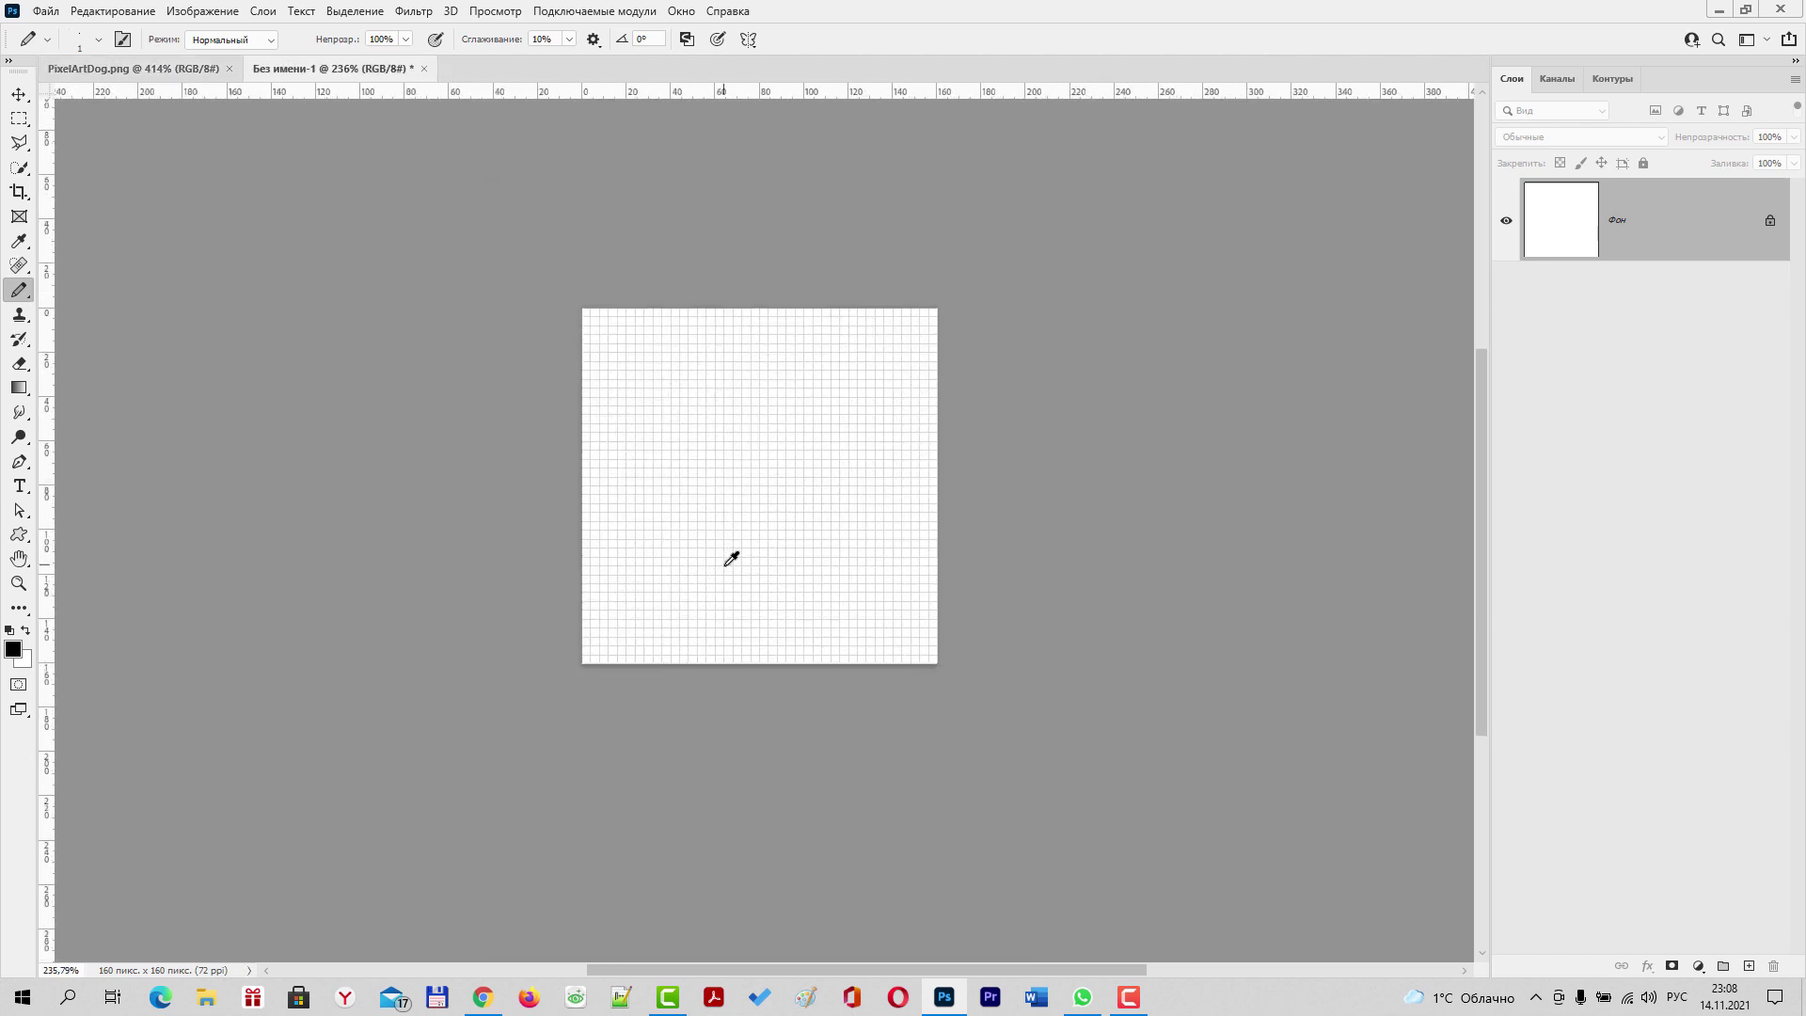
pyautogui.scroll(2, 730, 556)
pyautogui.scroll(1, 740, 531)
pyautogui.moveTo(781, 402); pyautogui.dragTo(758, 504)
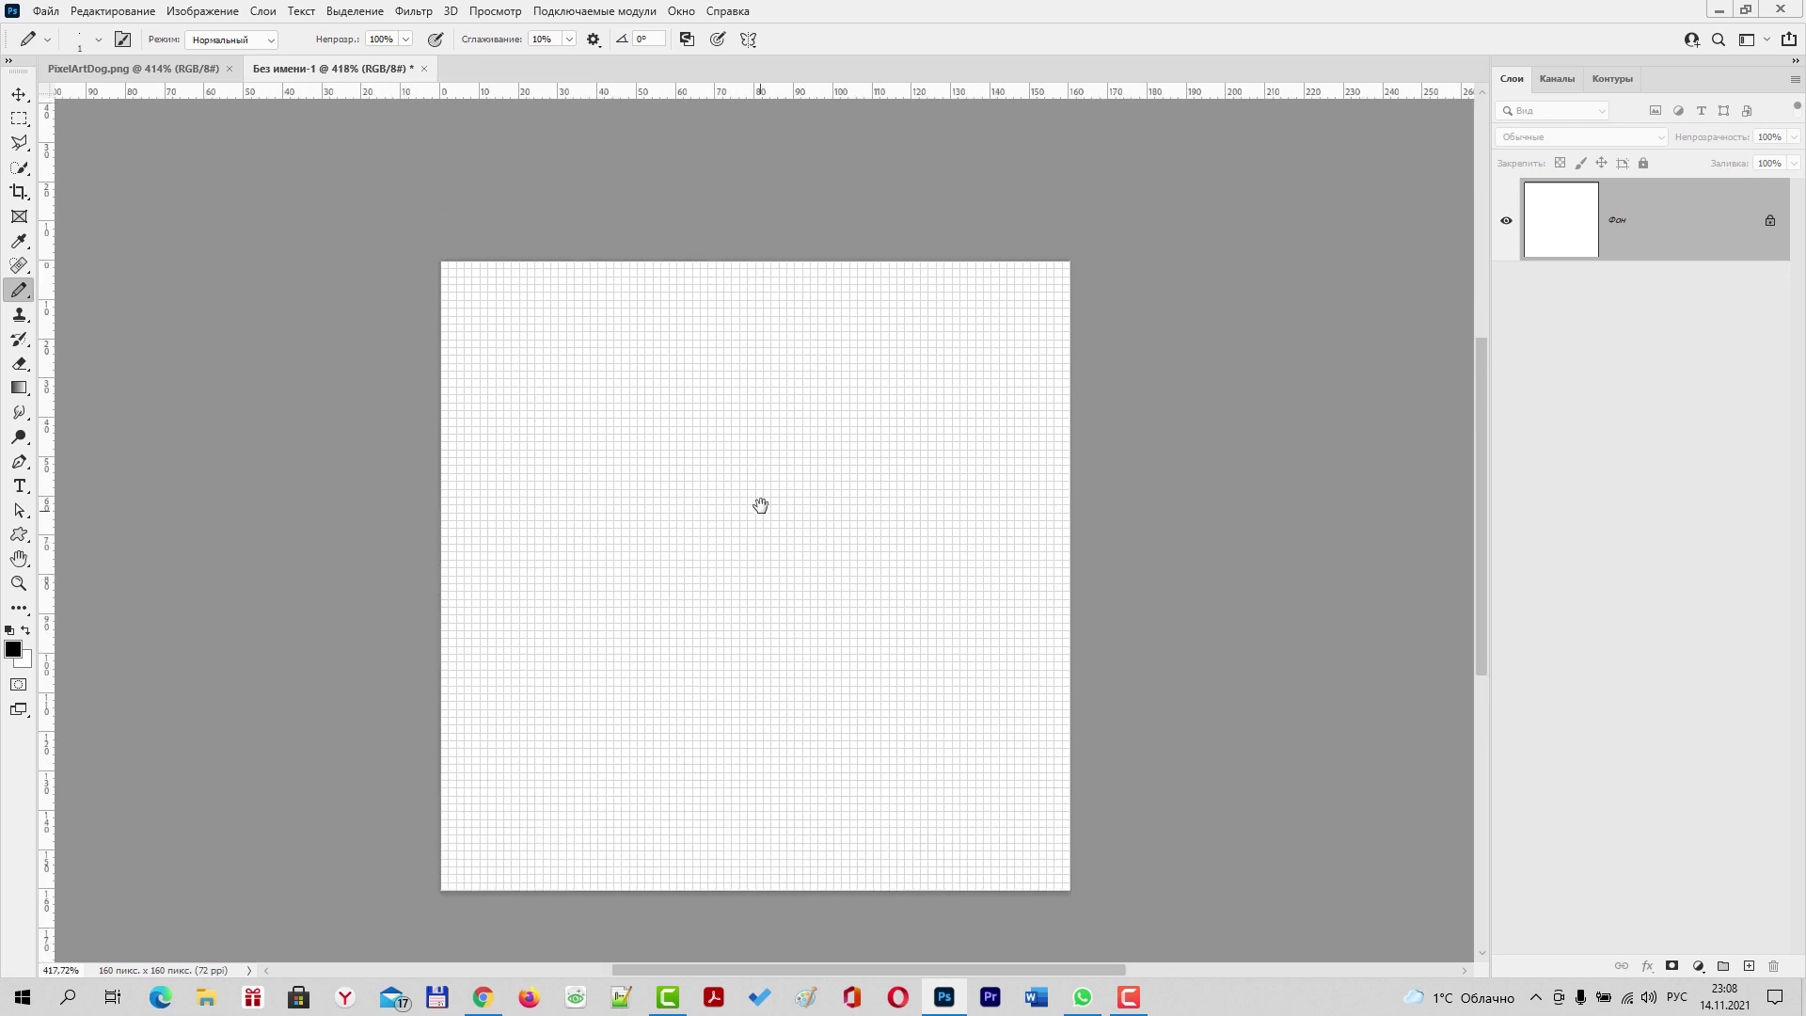
# Return to PixelArtDog.png and unlock the Фон background layer into Слой 0
pyautogui.click(166, 68)
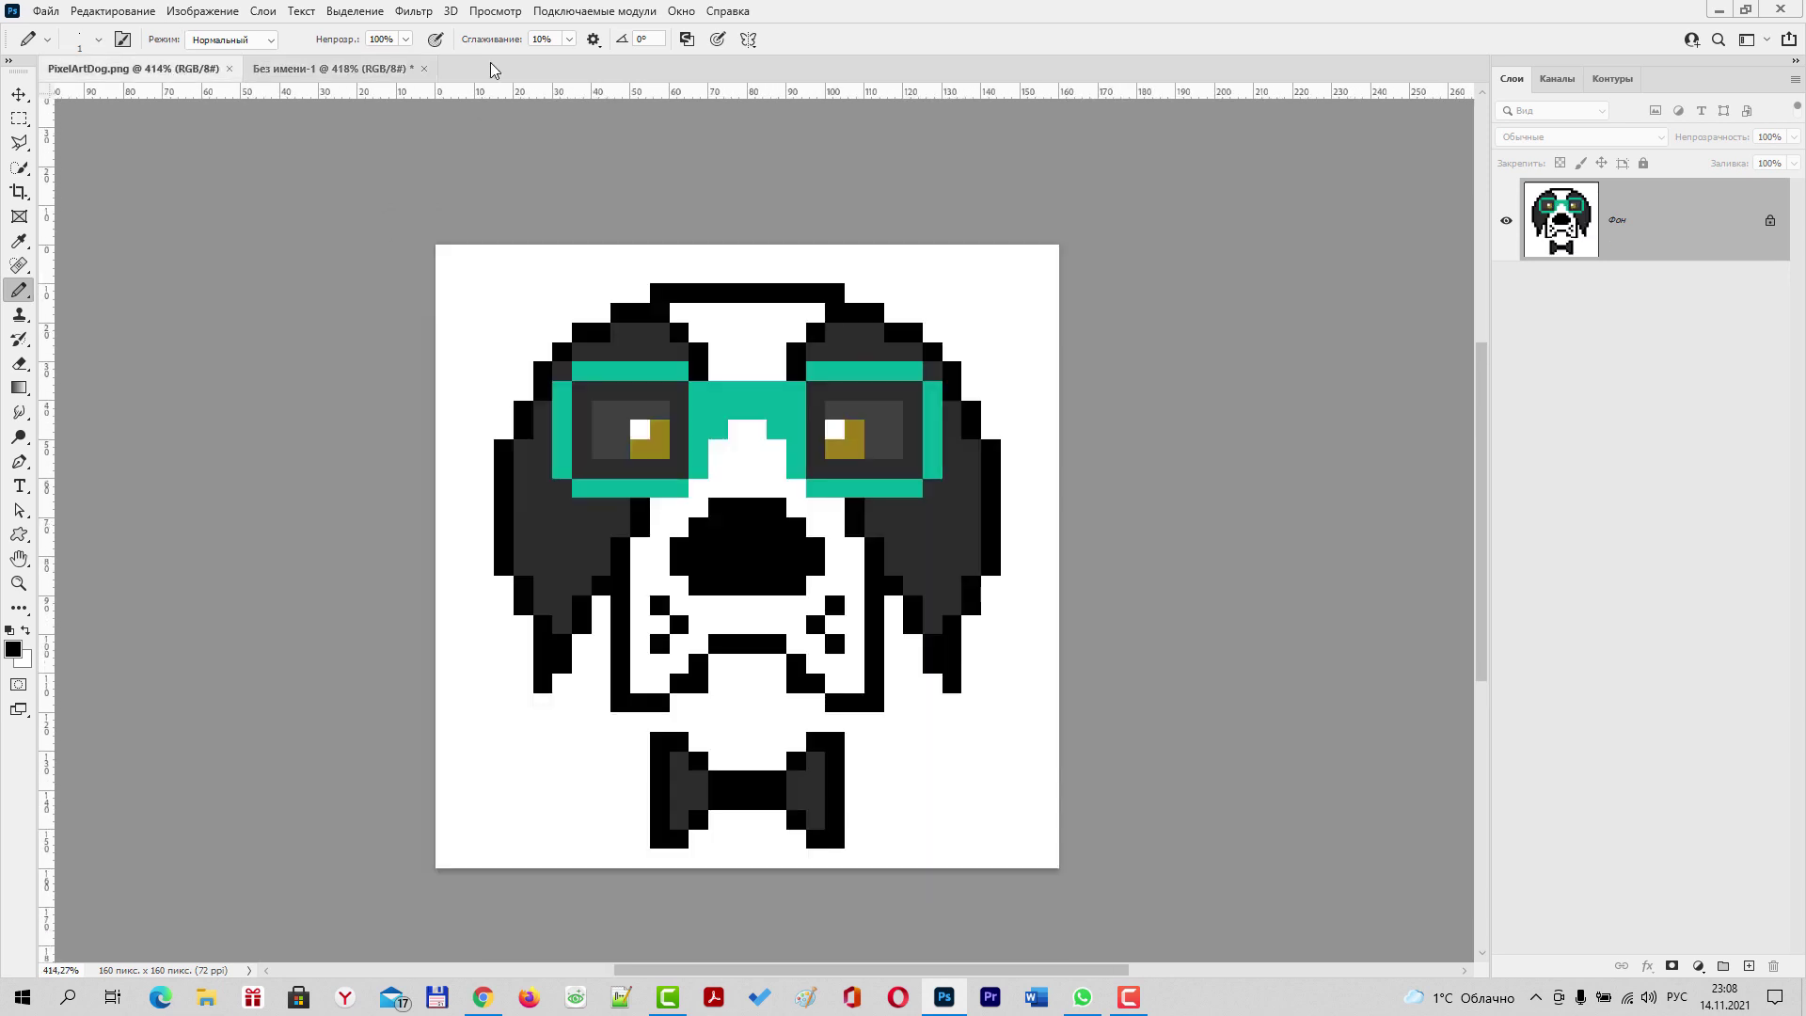
pyautogui.click(361, 78)
pyautogui.click(183, 70)
pyautogui.click(1770, 220)
# Drag the dog layer onto Без имени-1 with the Move tool and nudge it into place
pyautogui.click(19, 94)
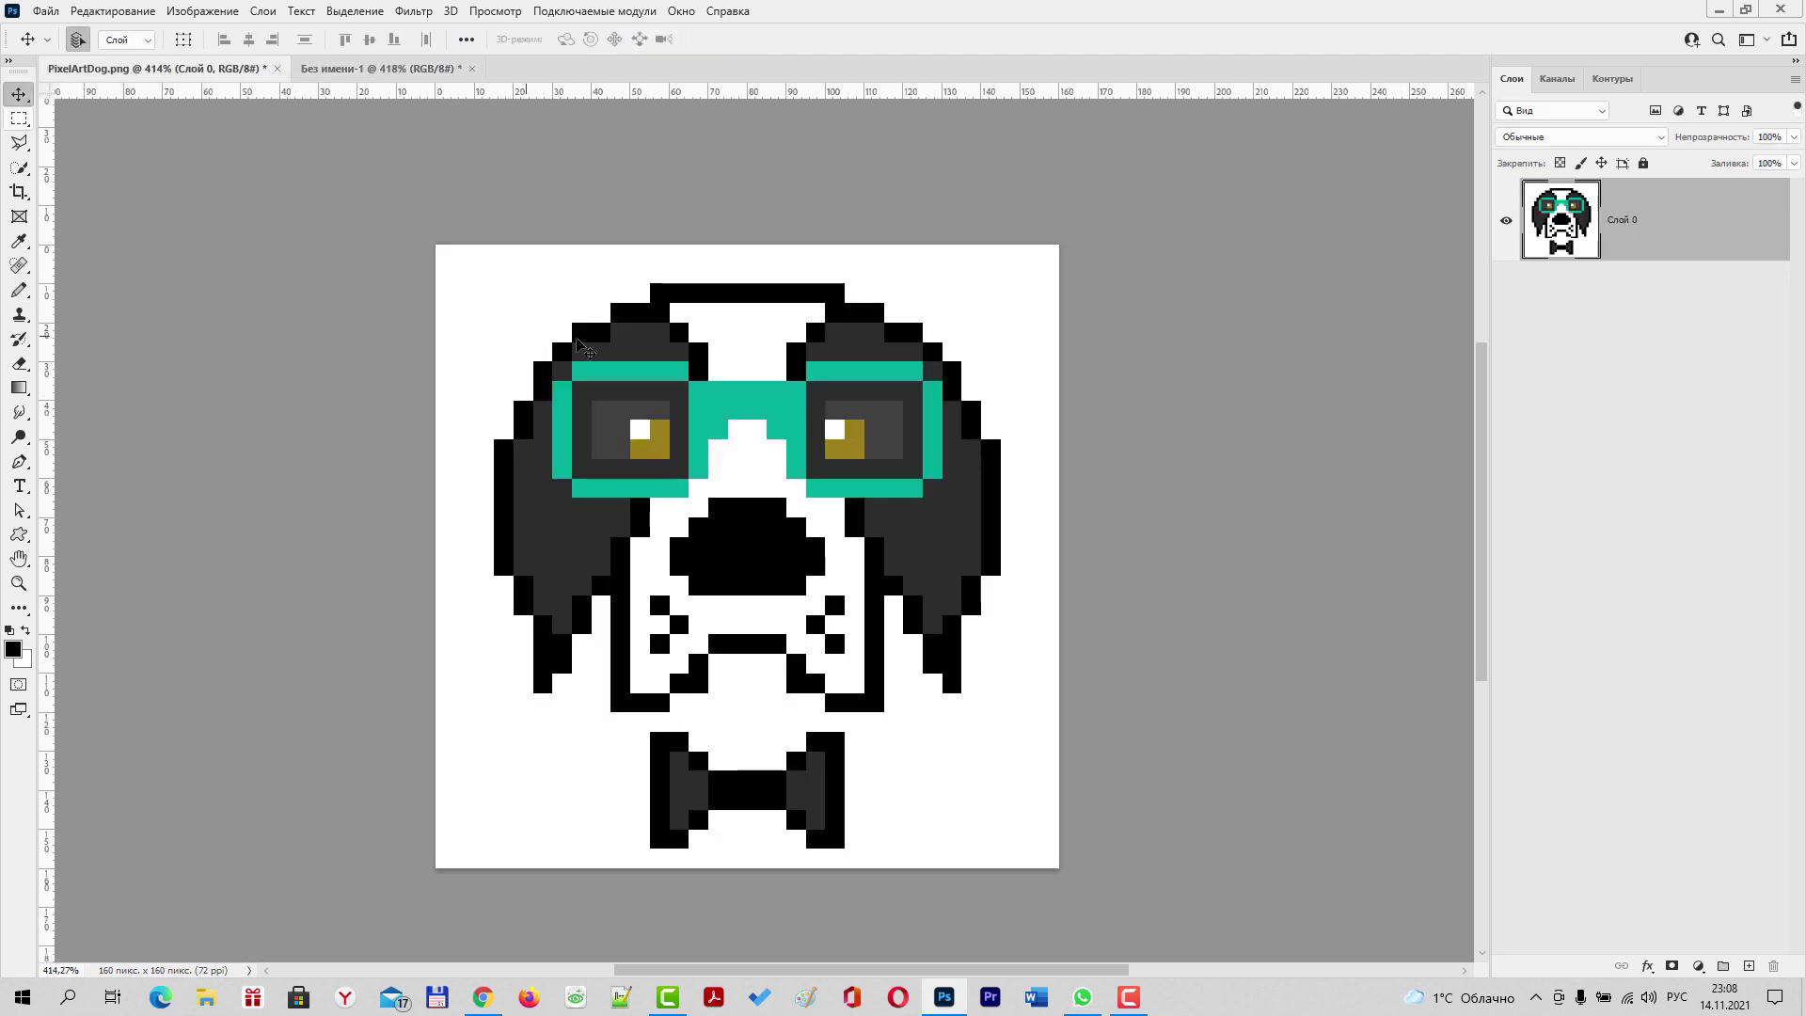
pyautogui.moveTo(602, 309)
pyautogui.mouseDown()
pyautogui.moveTo(414, 91)
pyautogui.moveTo(778, 559)
pyautogui.mouseUp()
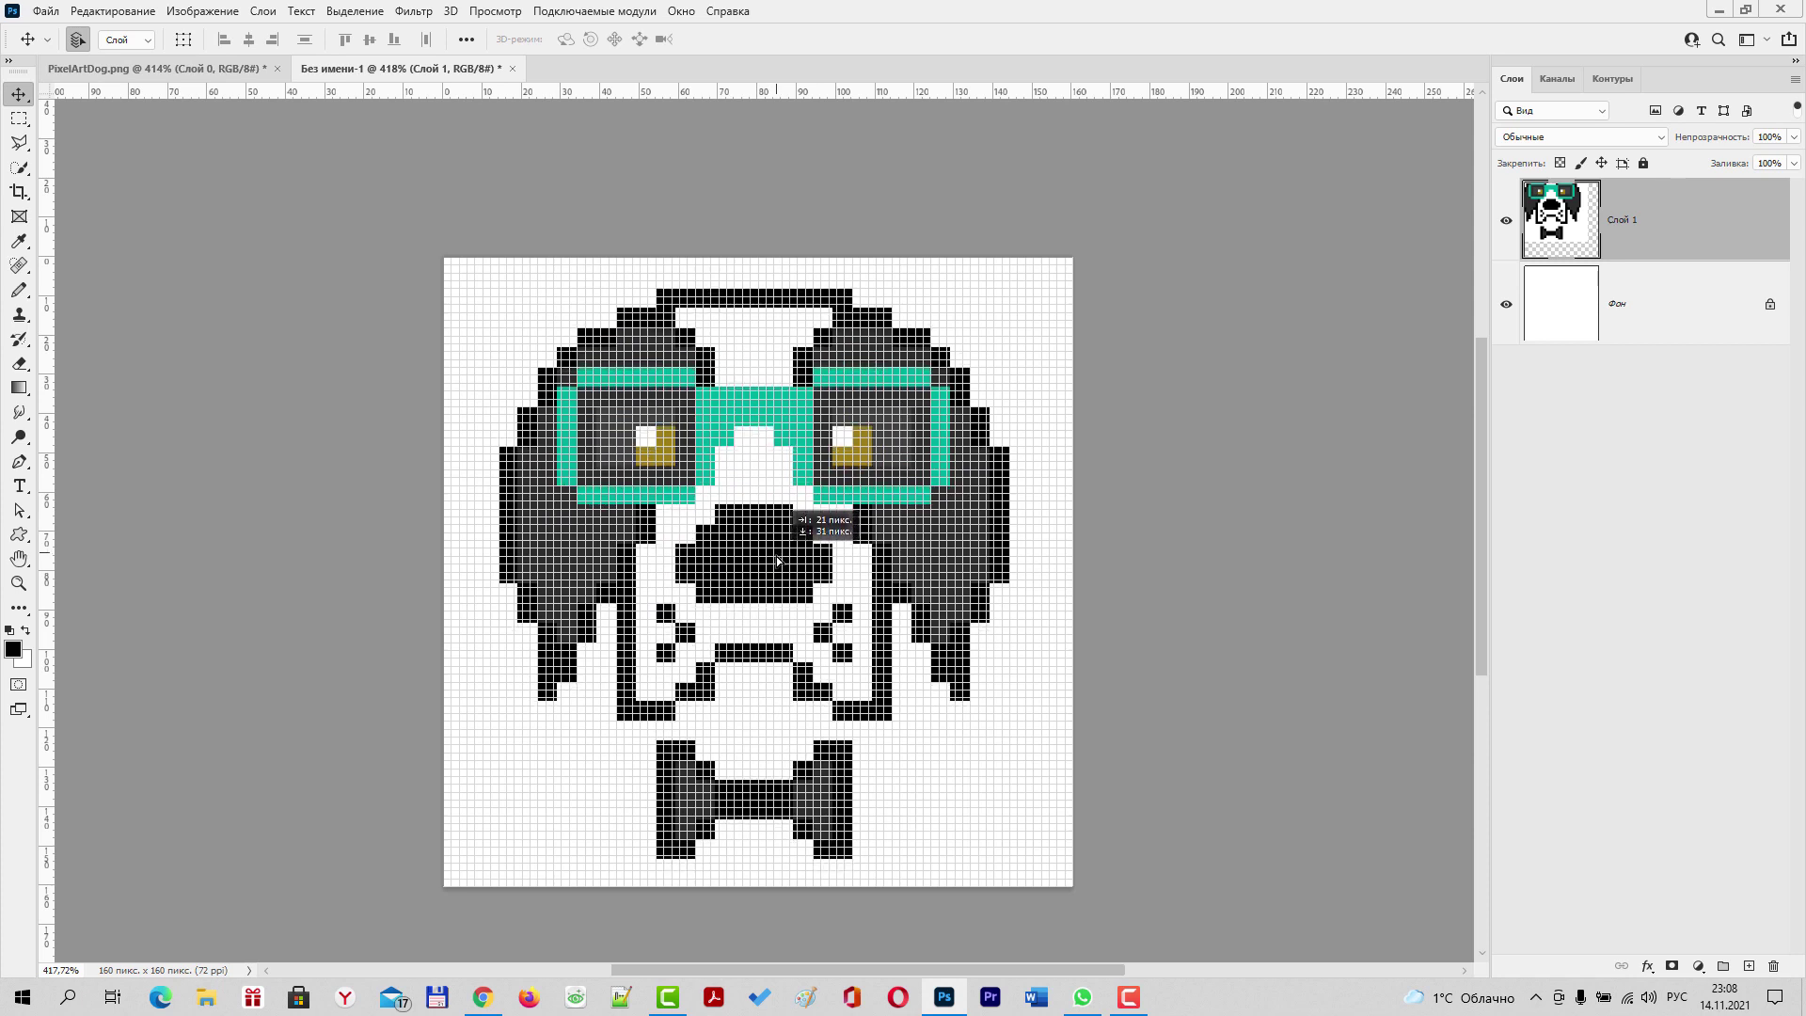
pyautogui.moveTo(724, 420)
pyautogui.mouseDown()
pyautogui.moveTo(747, 435)
pyautogui.moveTo(774, 400)
pyautogui.moveTo(676, 377)
pyautogui.mouseUp()
pyautogui.press('Down')
pyautogui.press('Down')
pyautogui.press('Down')
pyautogui.press('Down')
pyautogui.press('Down')
pyautogui.press('Down')
pyautogui.press('Left')
pyautogui.press('Left')
pyautogui.press('Left')
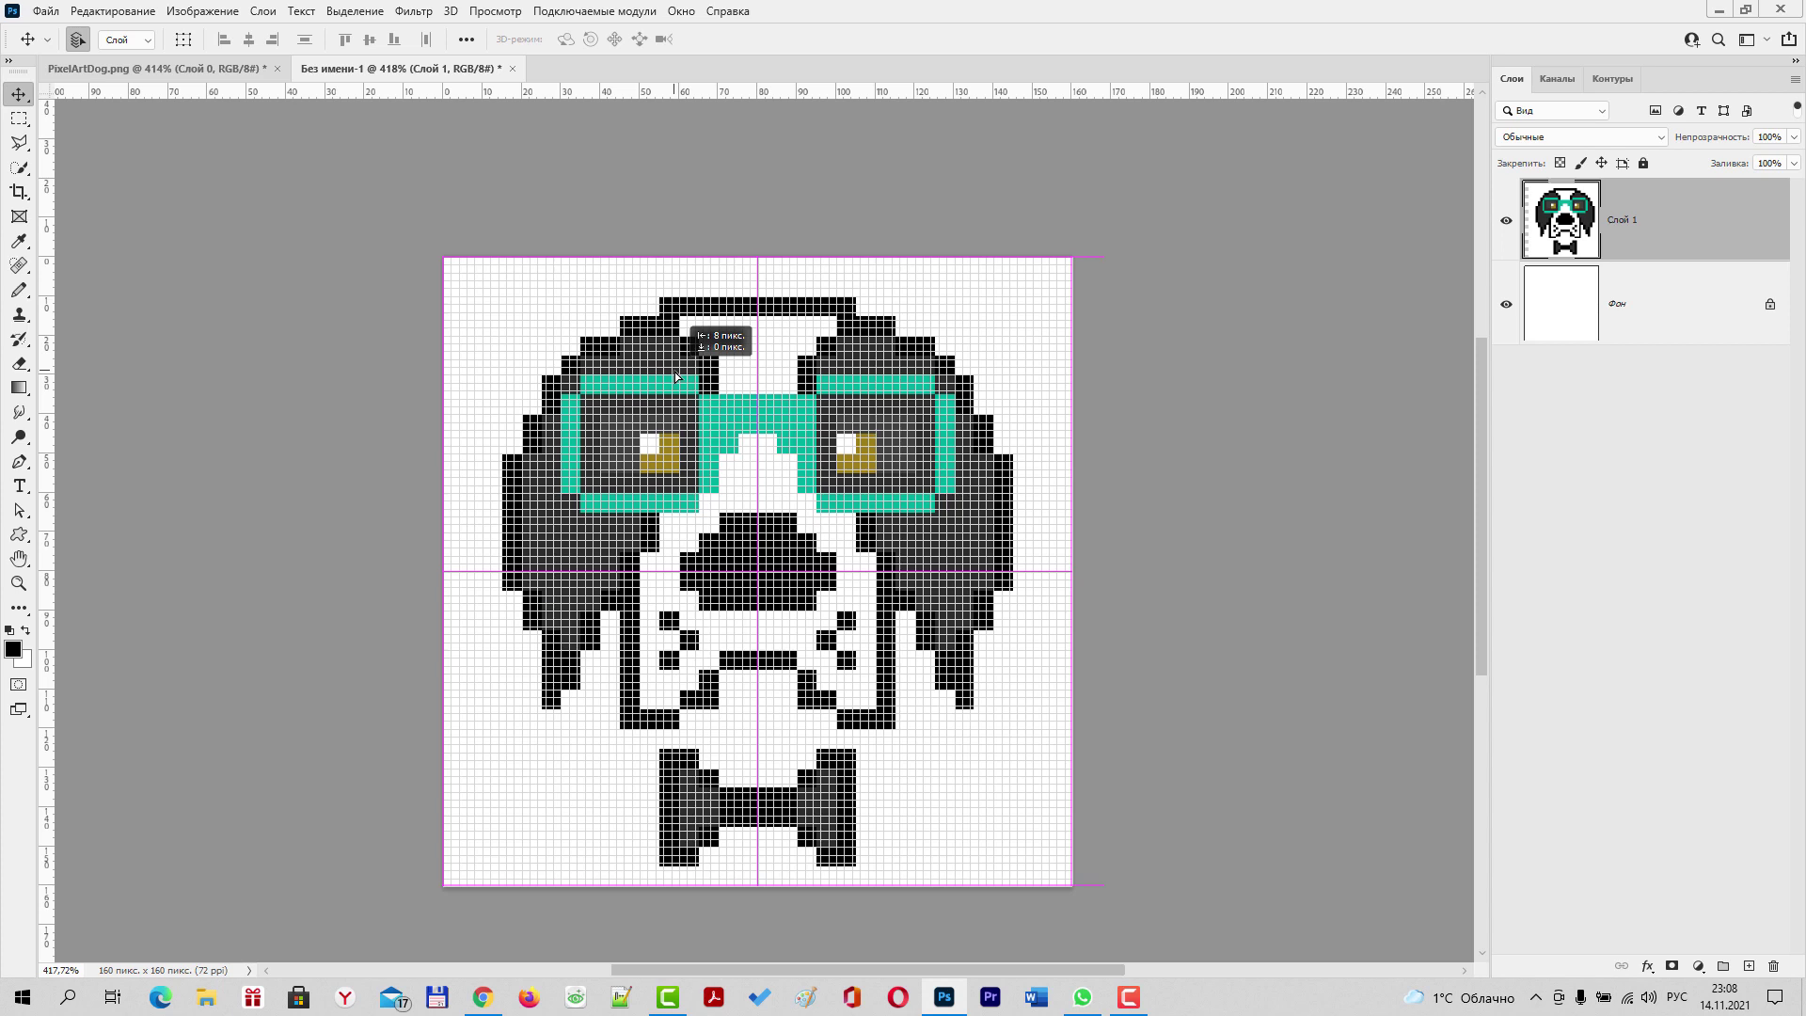
pyautogui.moveTo(677, 378); pyautogui.dragTo(780, 392)
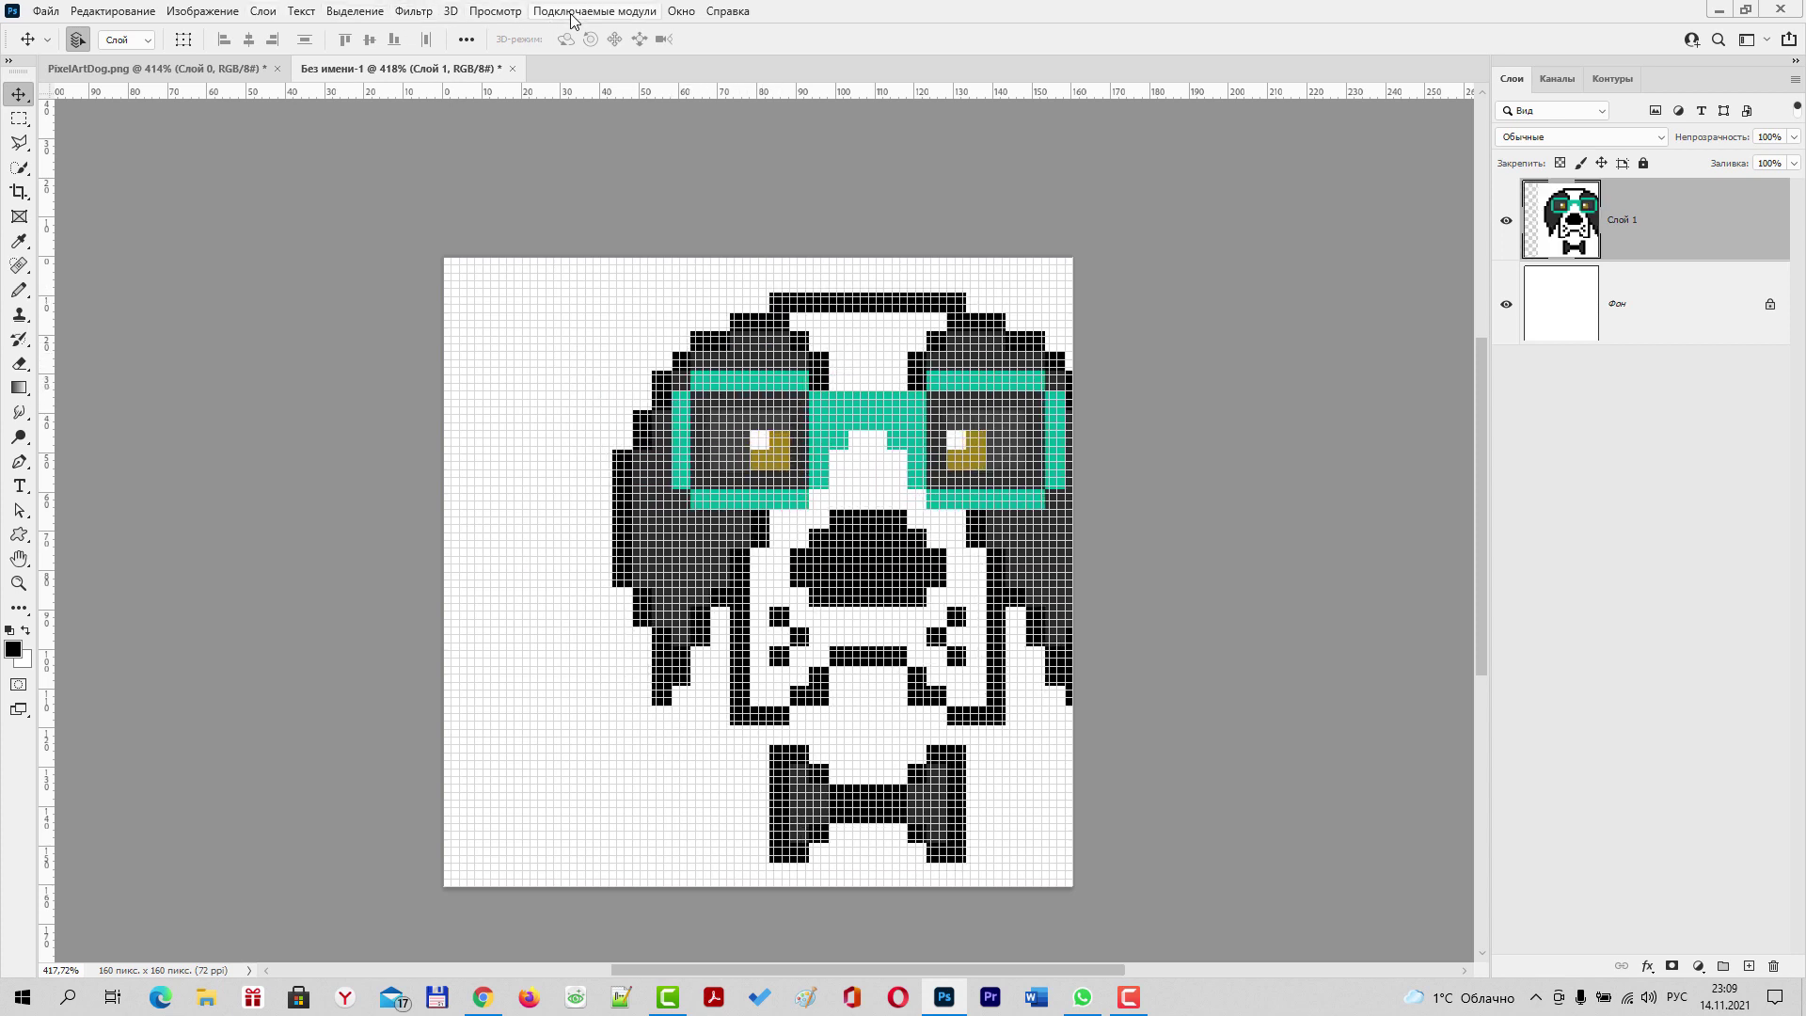
# Hide the pixel grid and drag the dog artwork to the canvas centre with smart guides
pyautogui.click(495, 11)
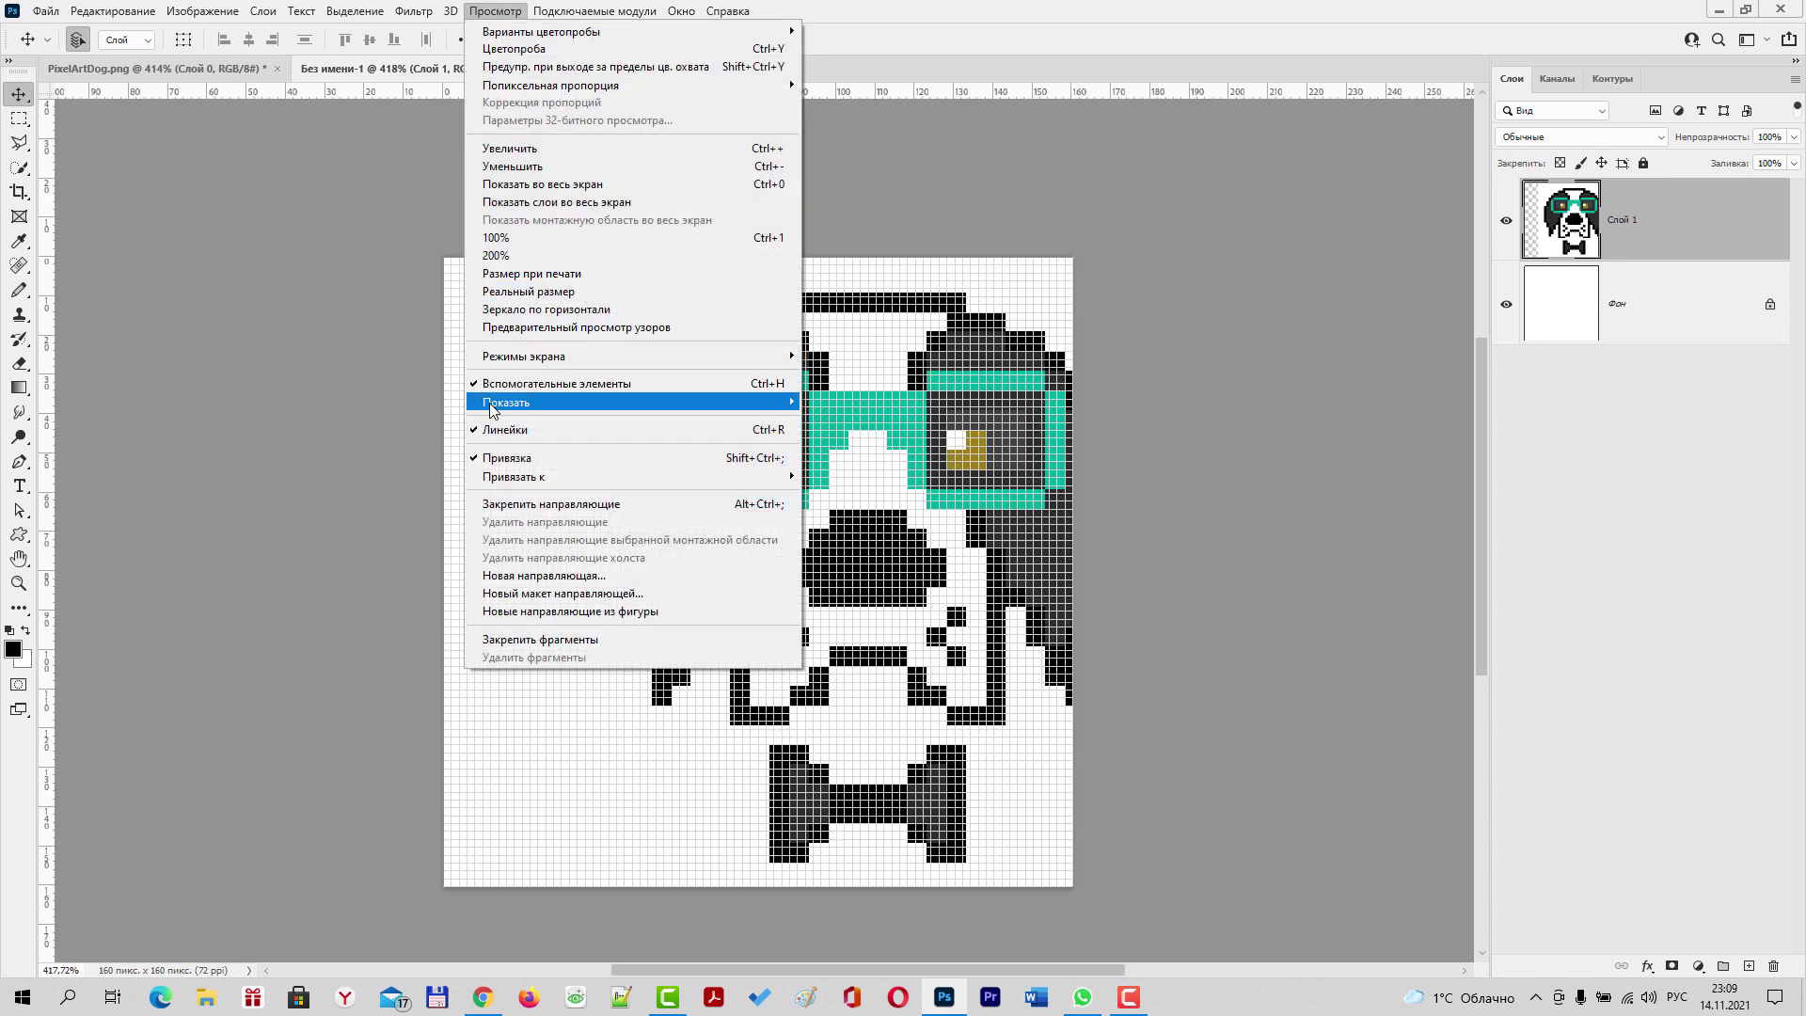
pyautogui.moveTo(506, 402)
pyautogui.click(811, 454)
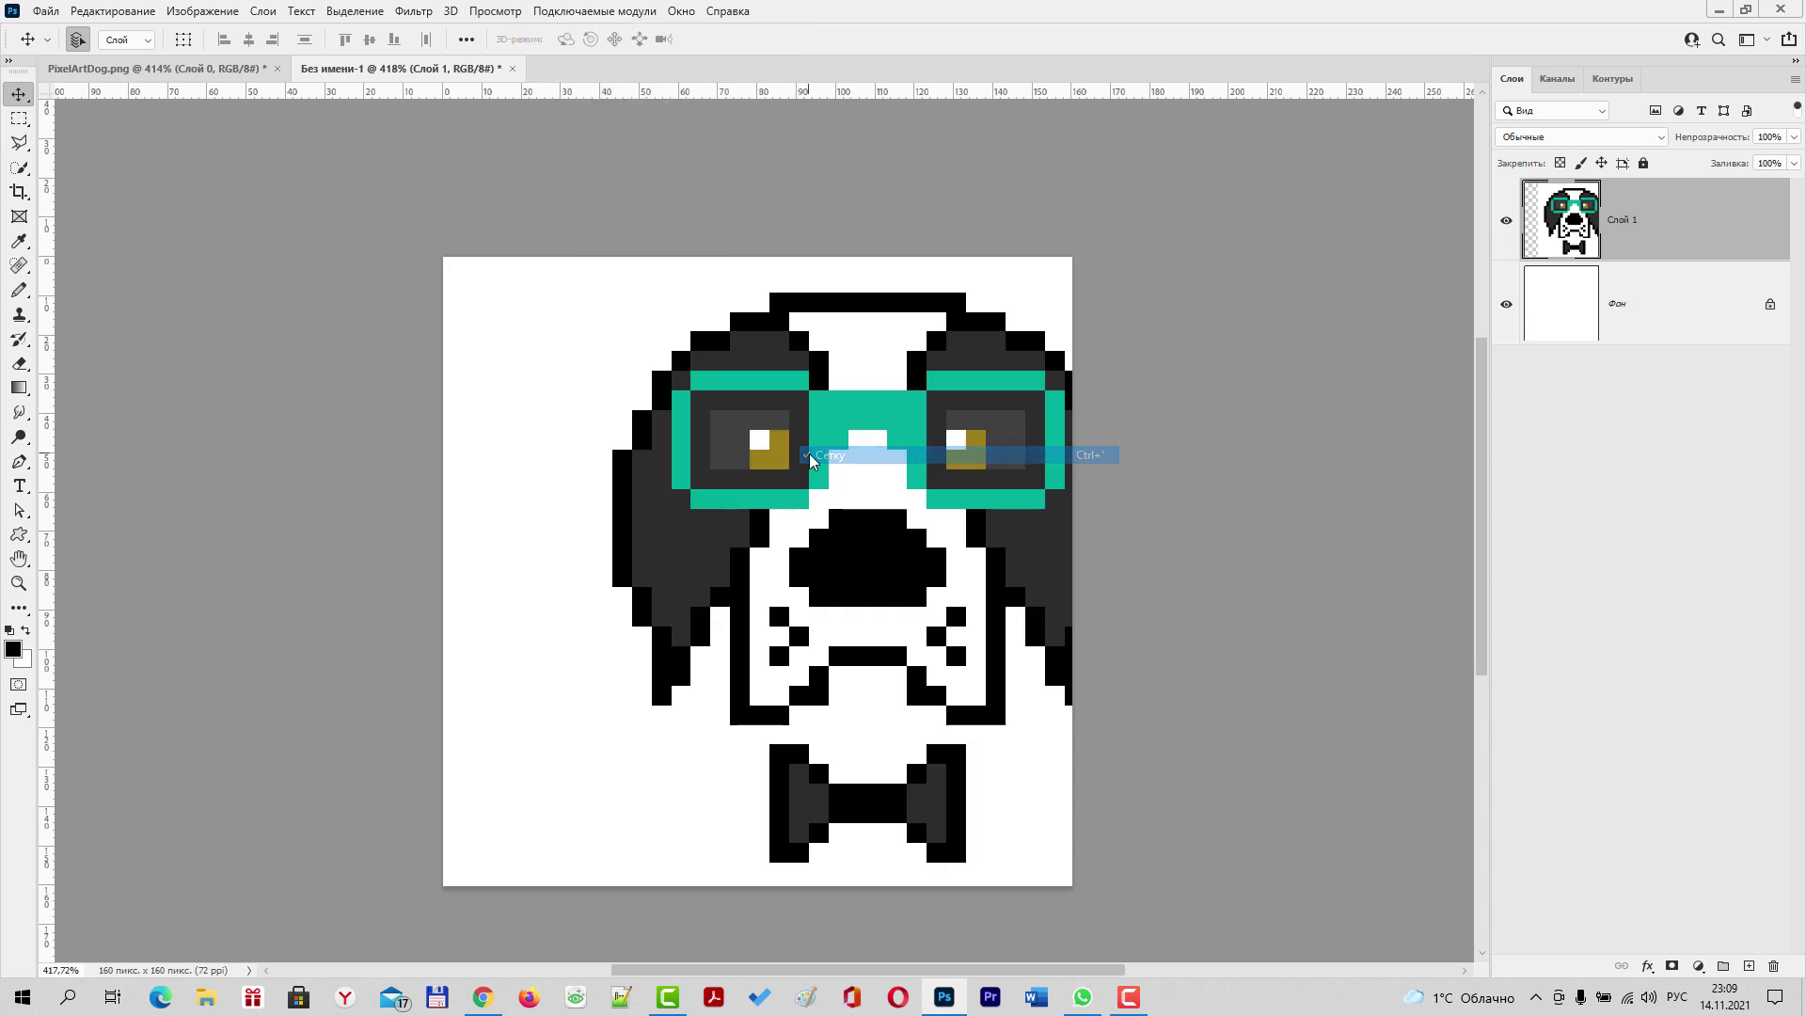
pyautogui.moveTo(877, 466); pyautogui.dragTo(767, 474)
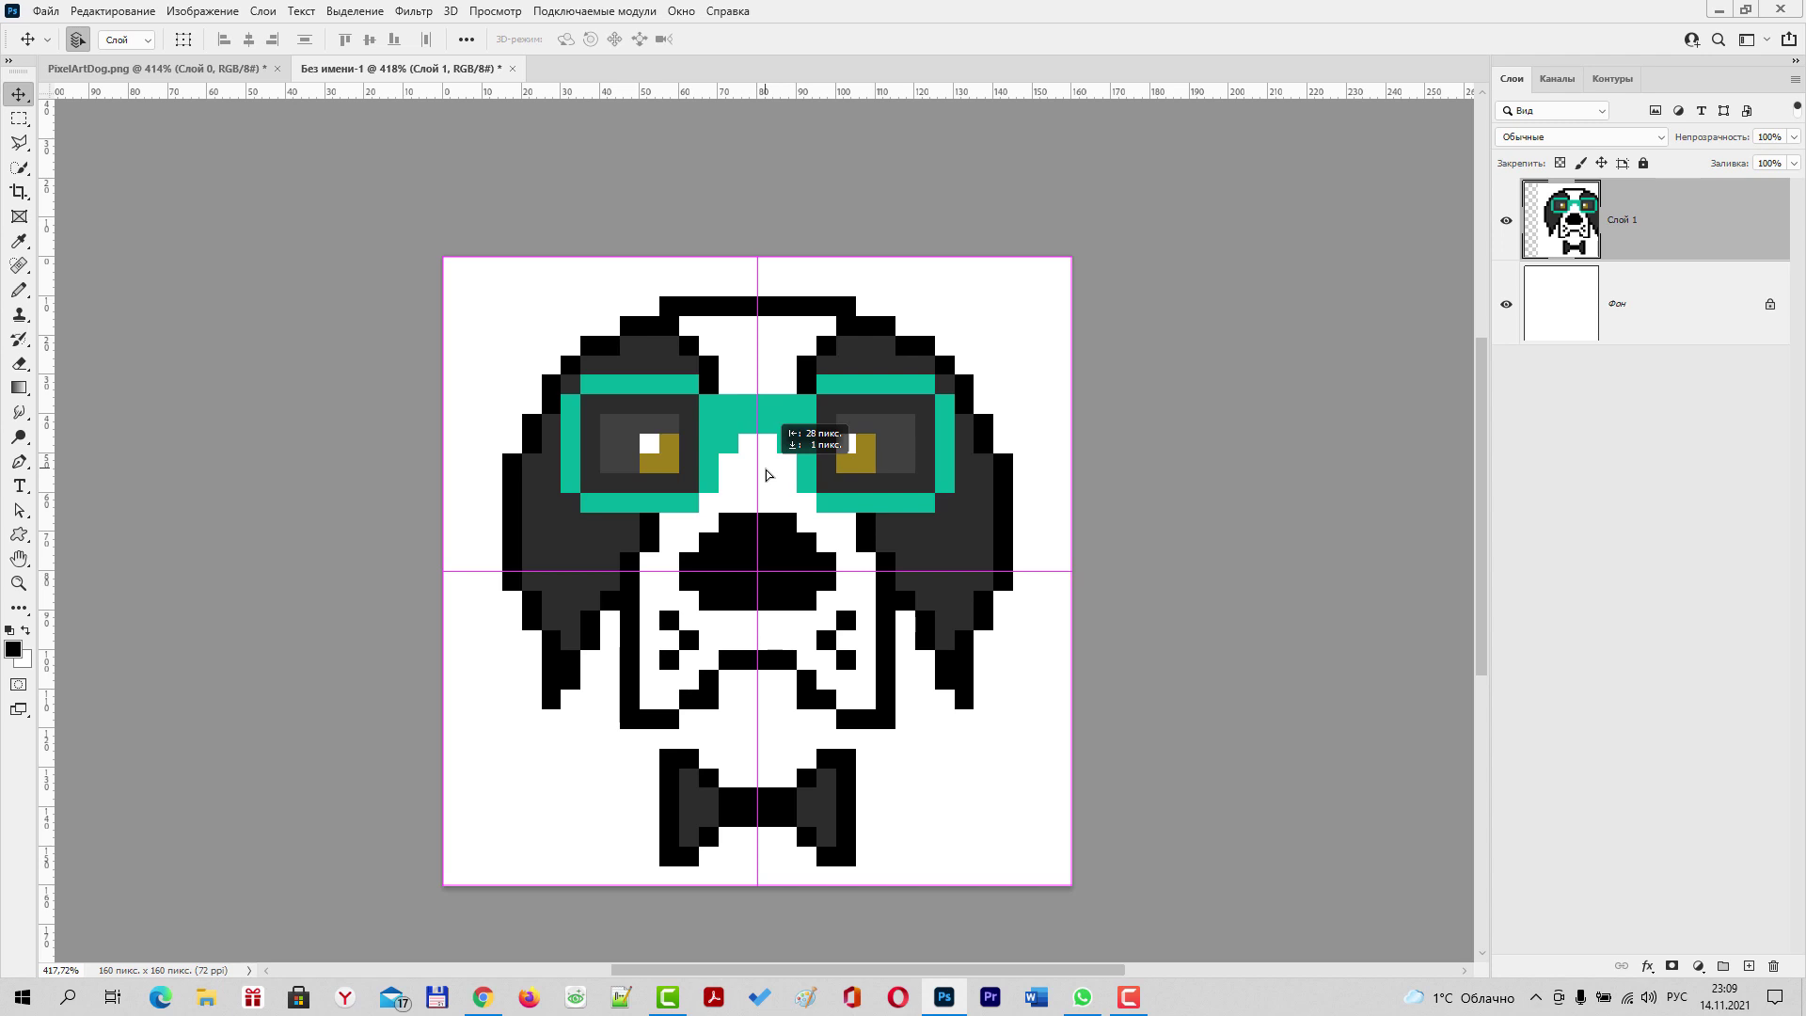
pyautogui.moveTo(766, 474); pyautogui.dragTo(767, 474)
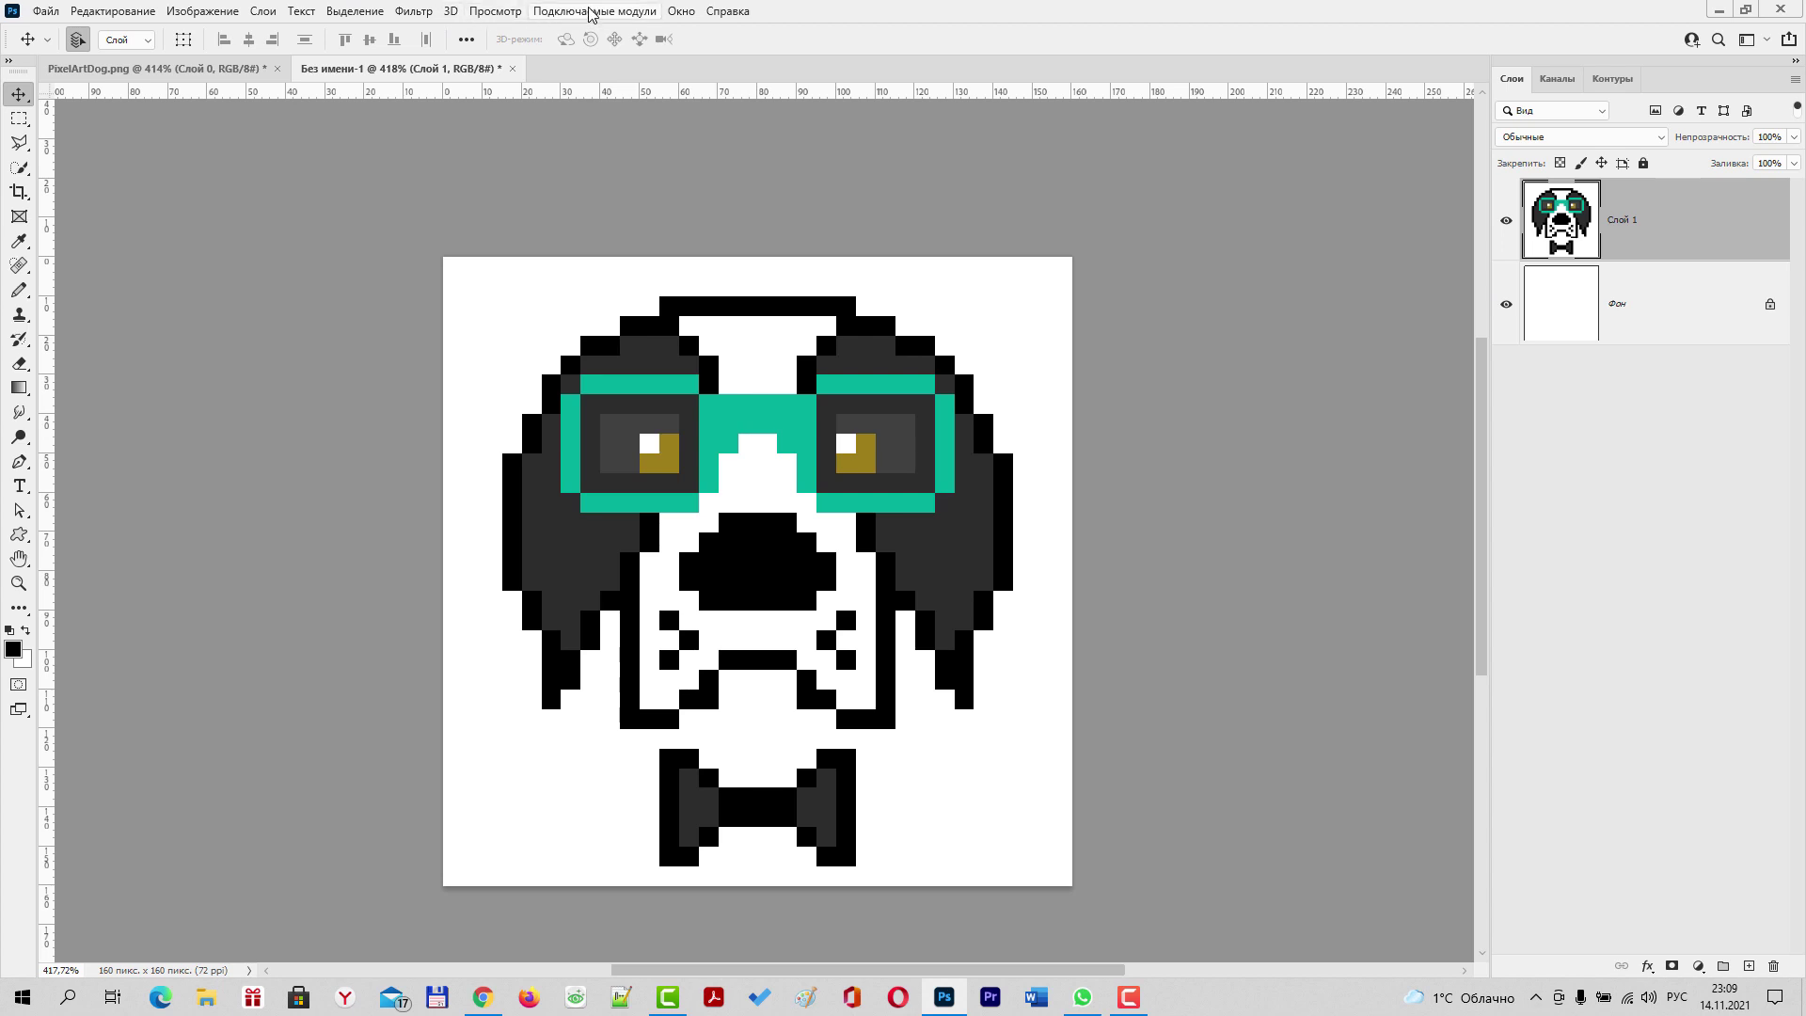
# Turn the pixel grid back on and zoom in on the centred dog
pyautogui.click(497, 11)
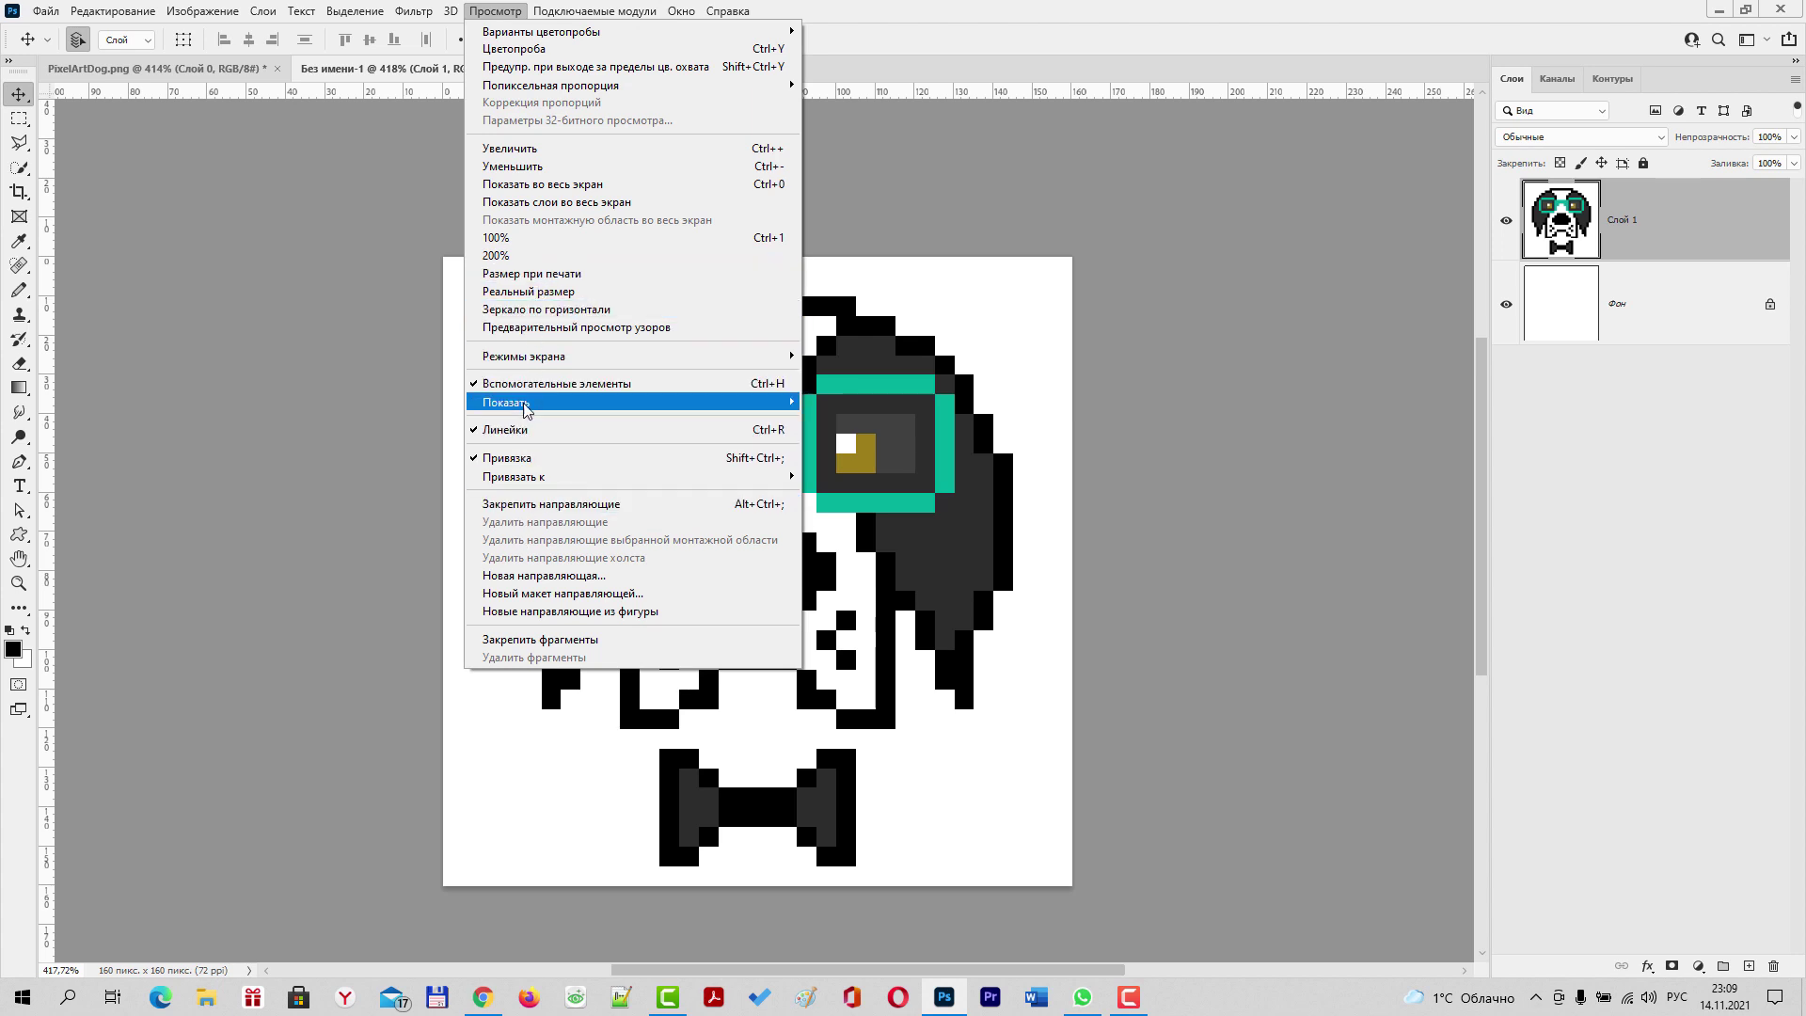
pyautogui.moveTo(505, 403)
pyautogui.click(811, 455)
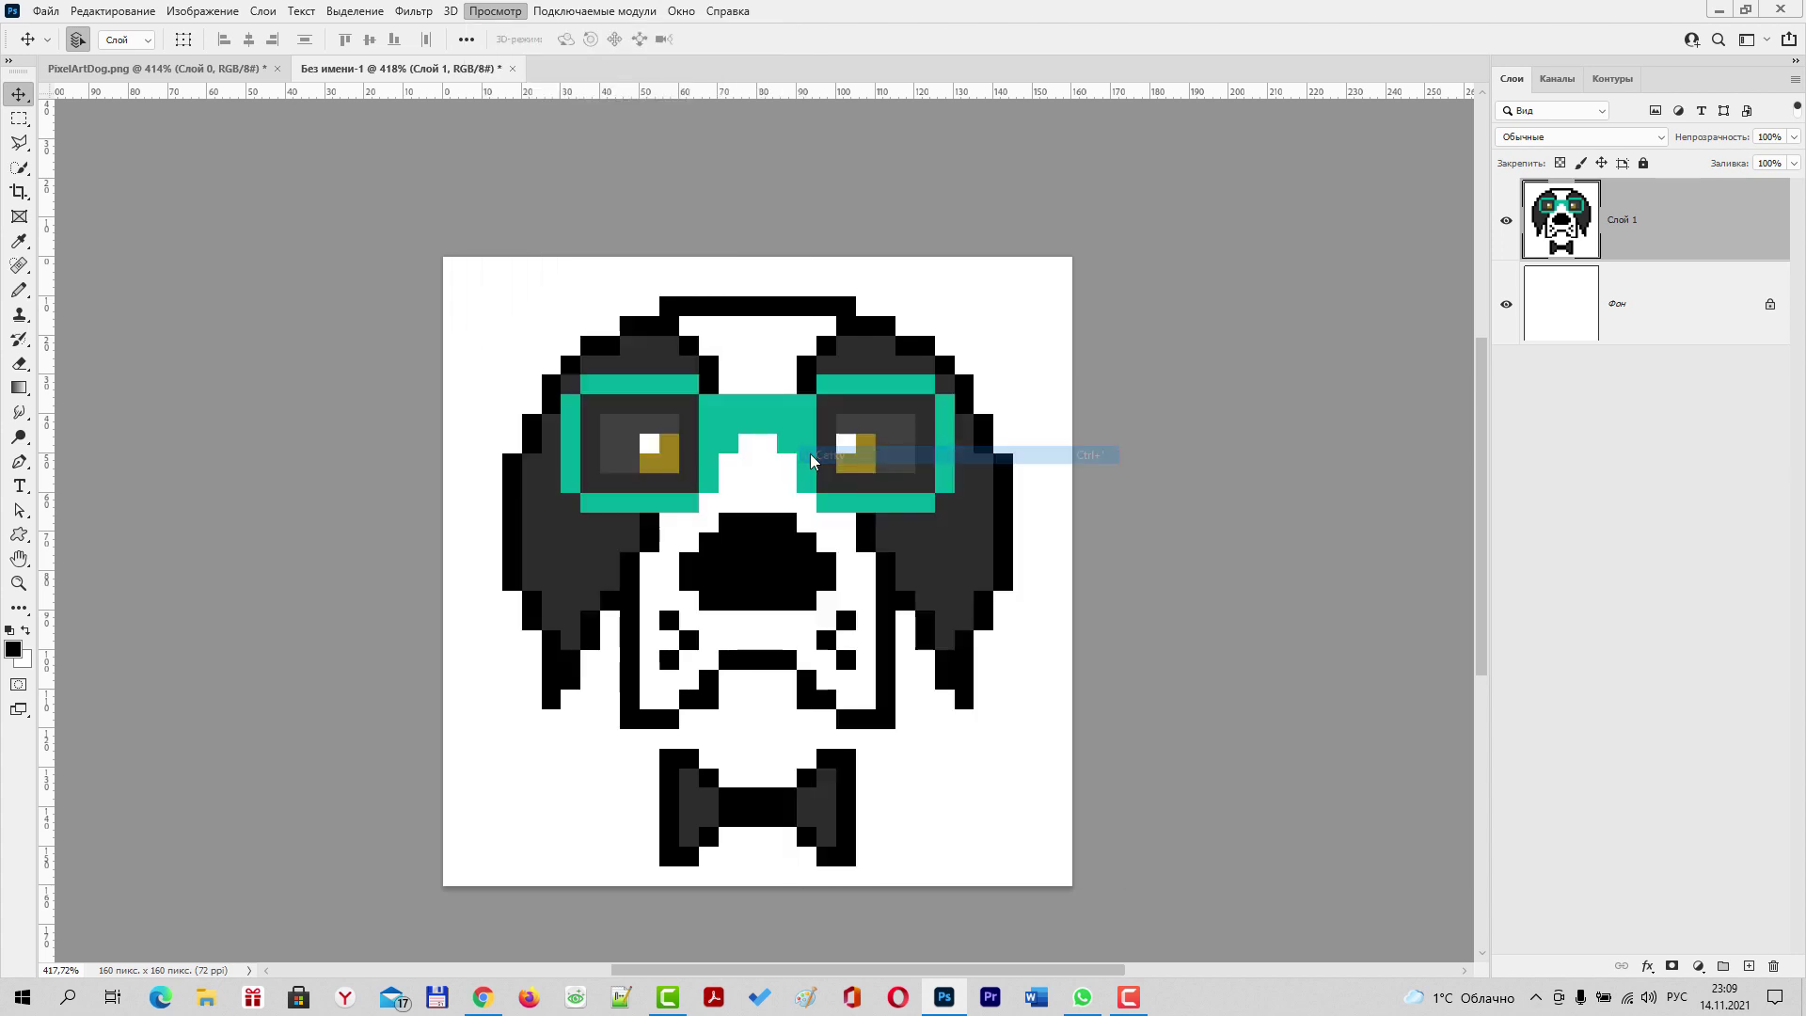
pyautogui.scroll(2, 774, 440)
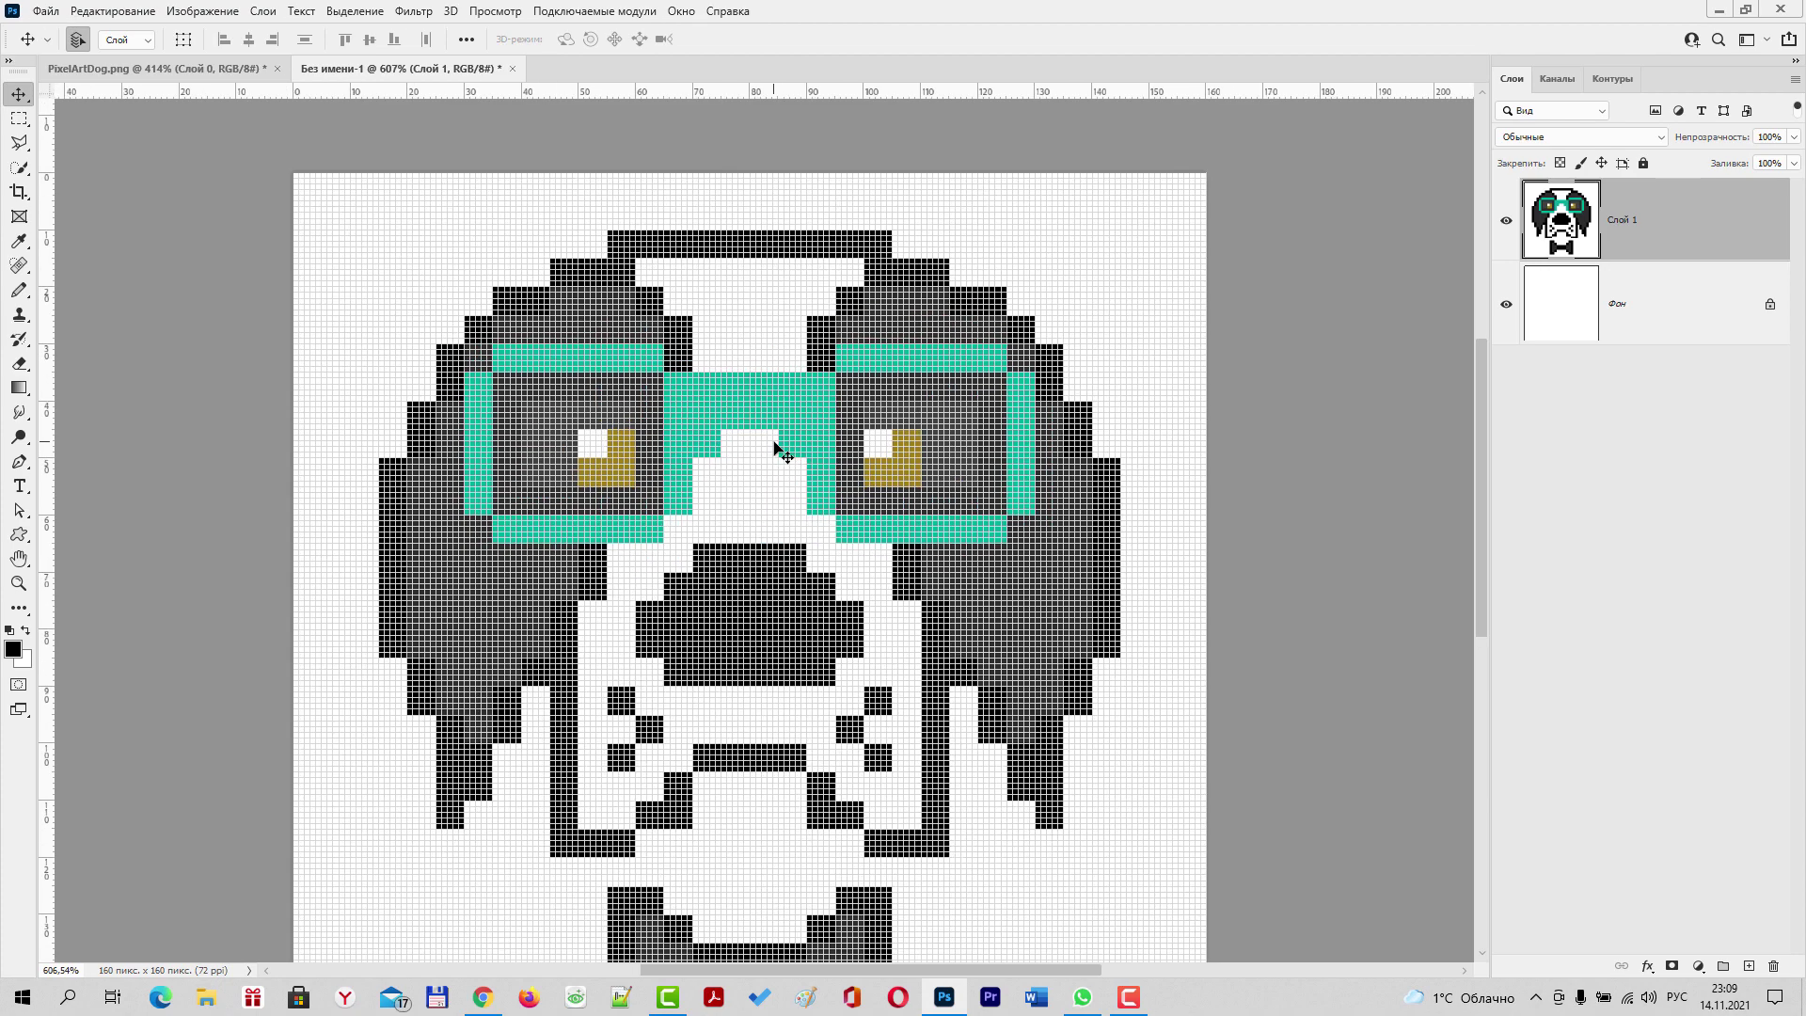
pyautogui.scroll(2, 773, 440)
pyautogui.scroll(1, 773, 440)
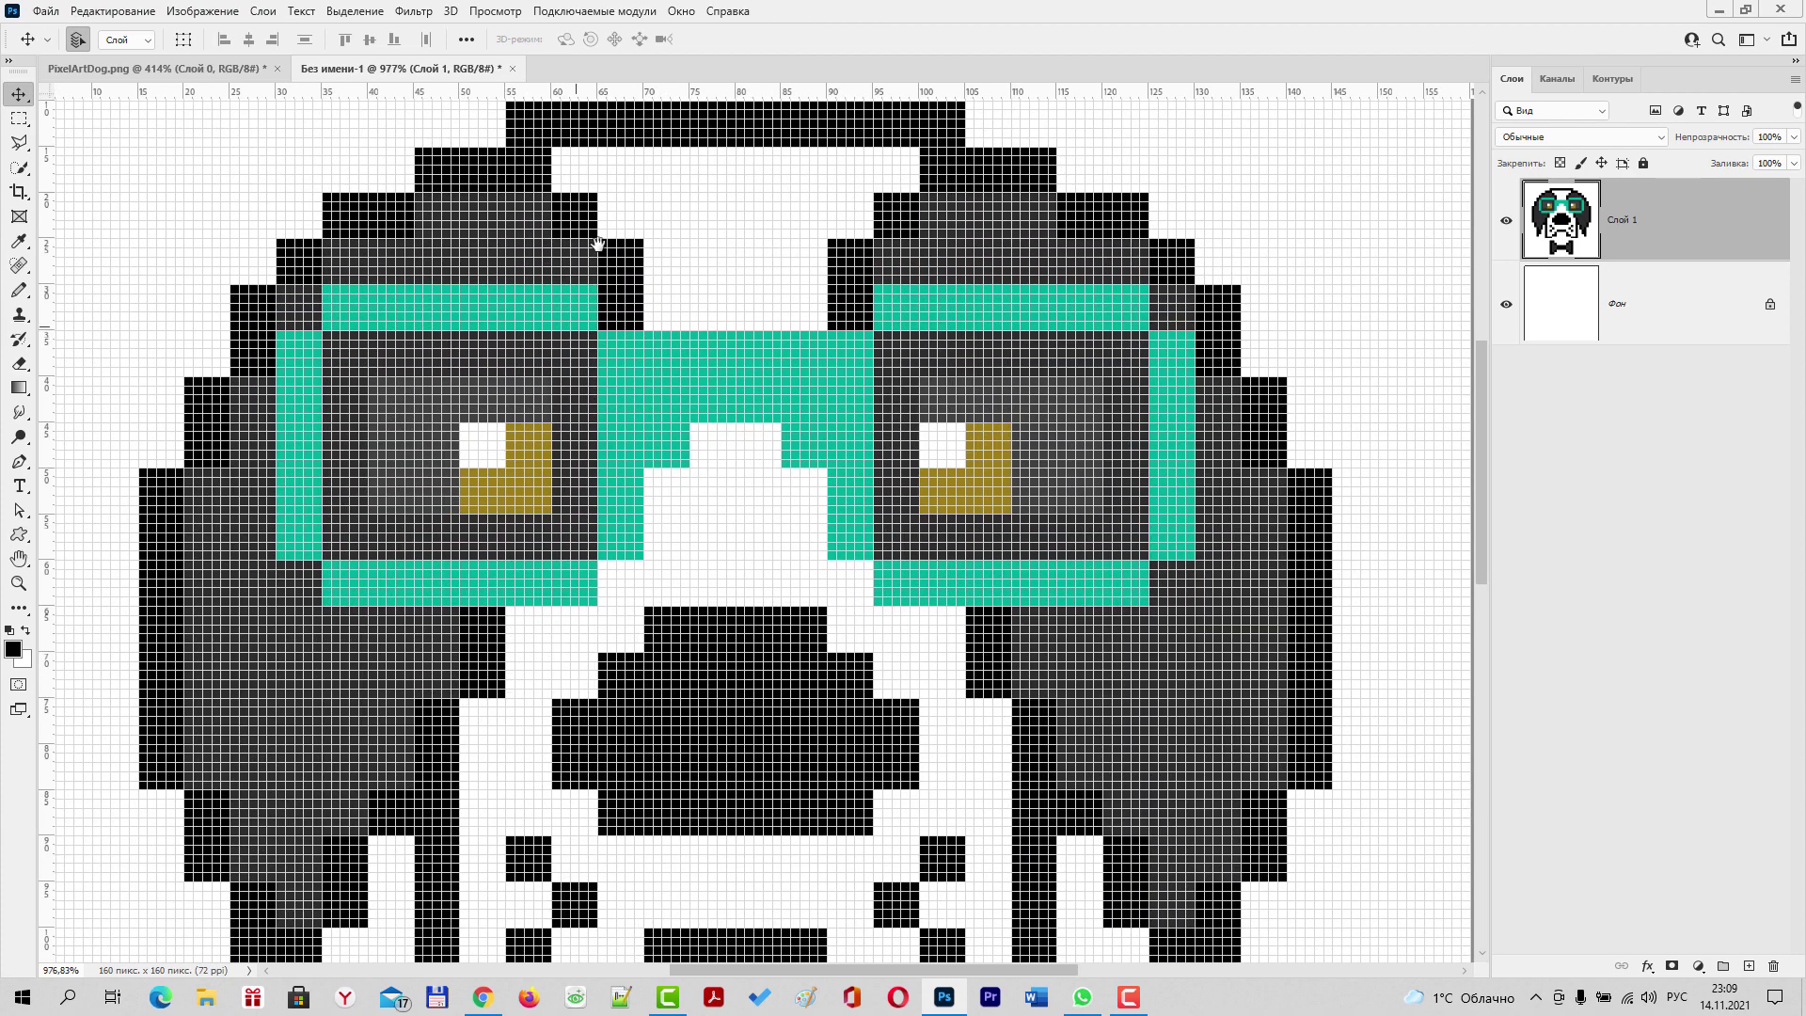
pyautogui.scroll(1, 706, 392)
pyautogui.scroll(1, 684, 425)
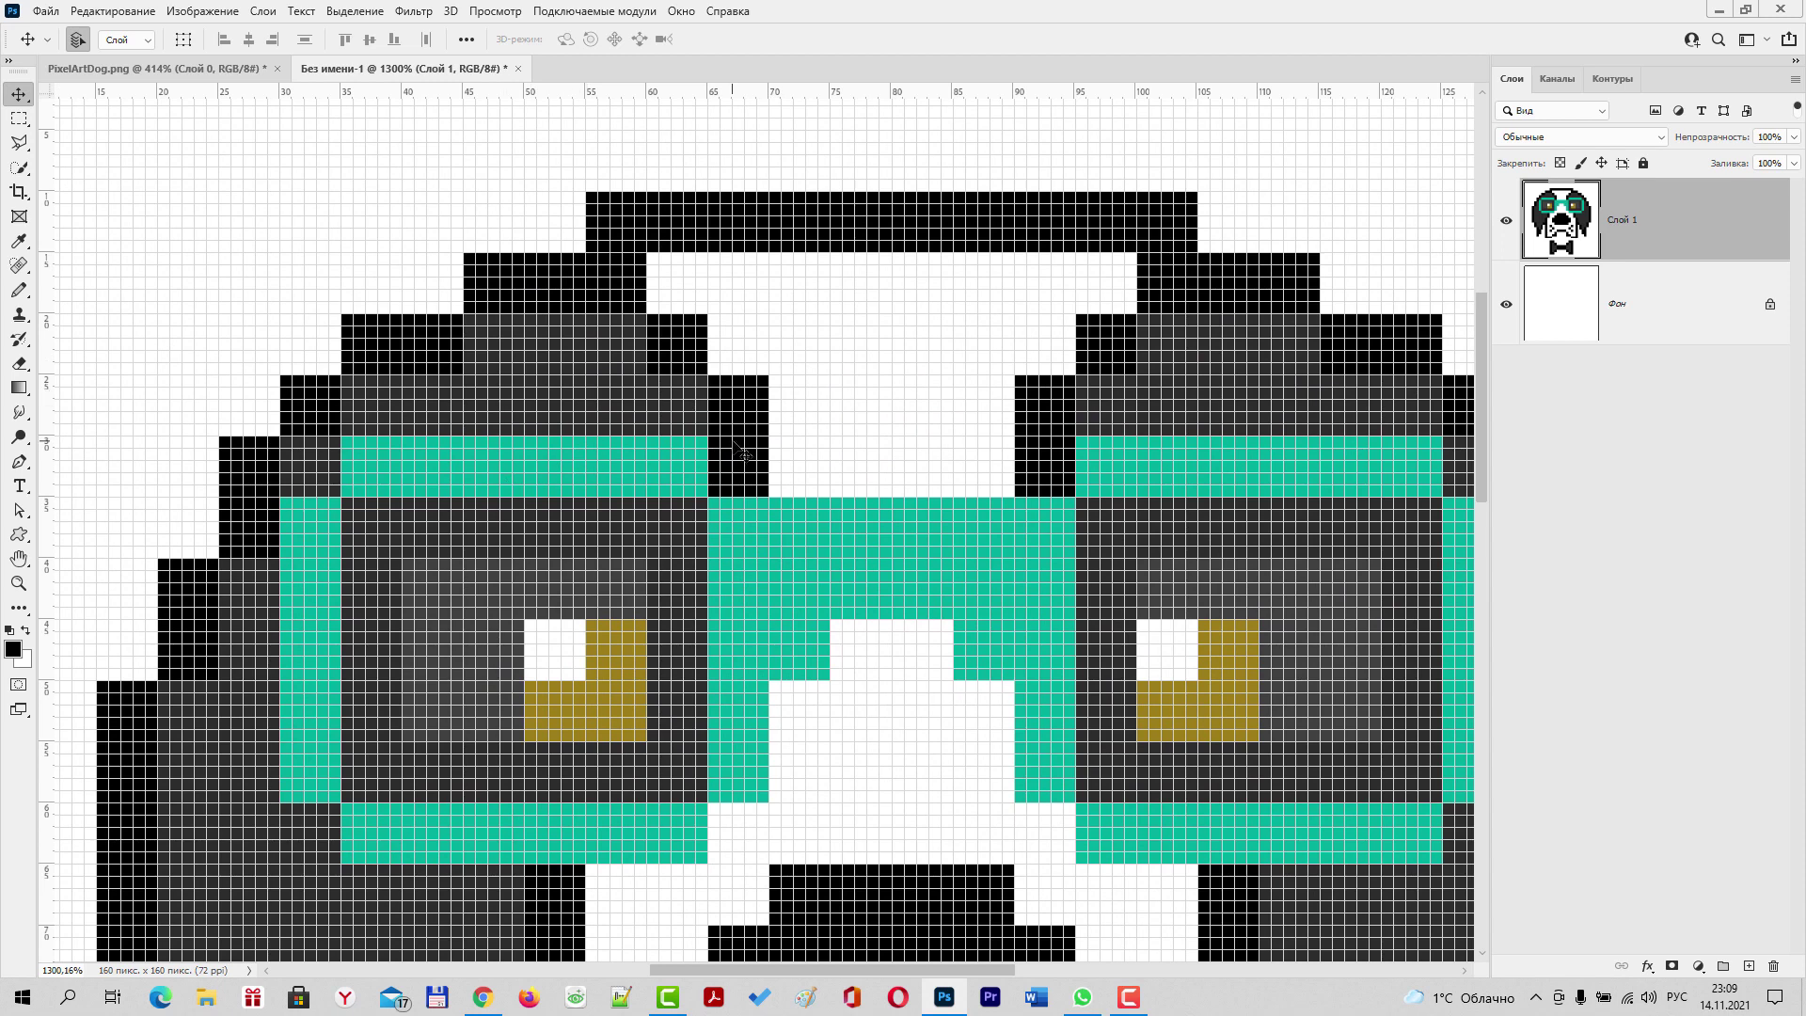
pyautogui.scroll(-1, 733, 441)
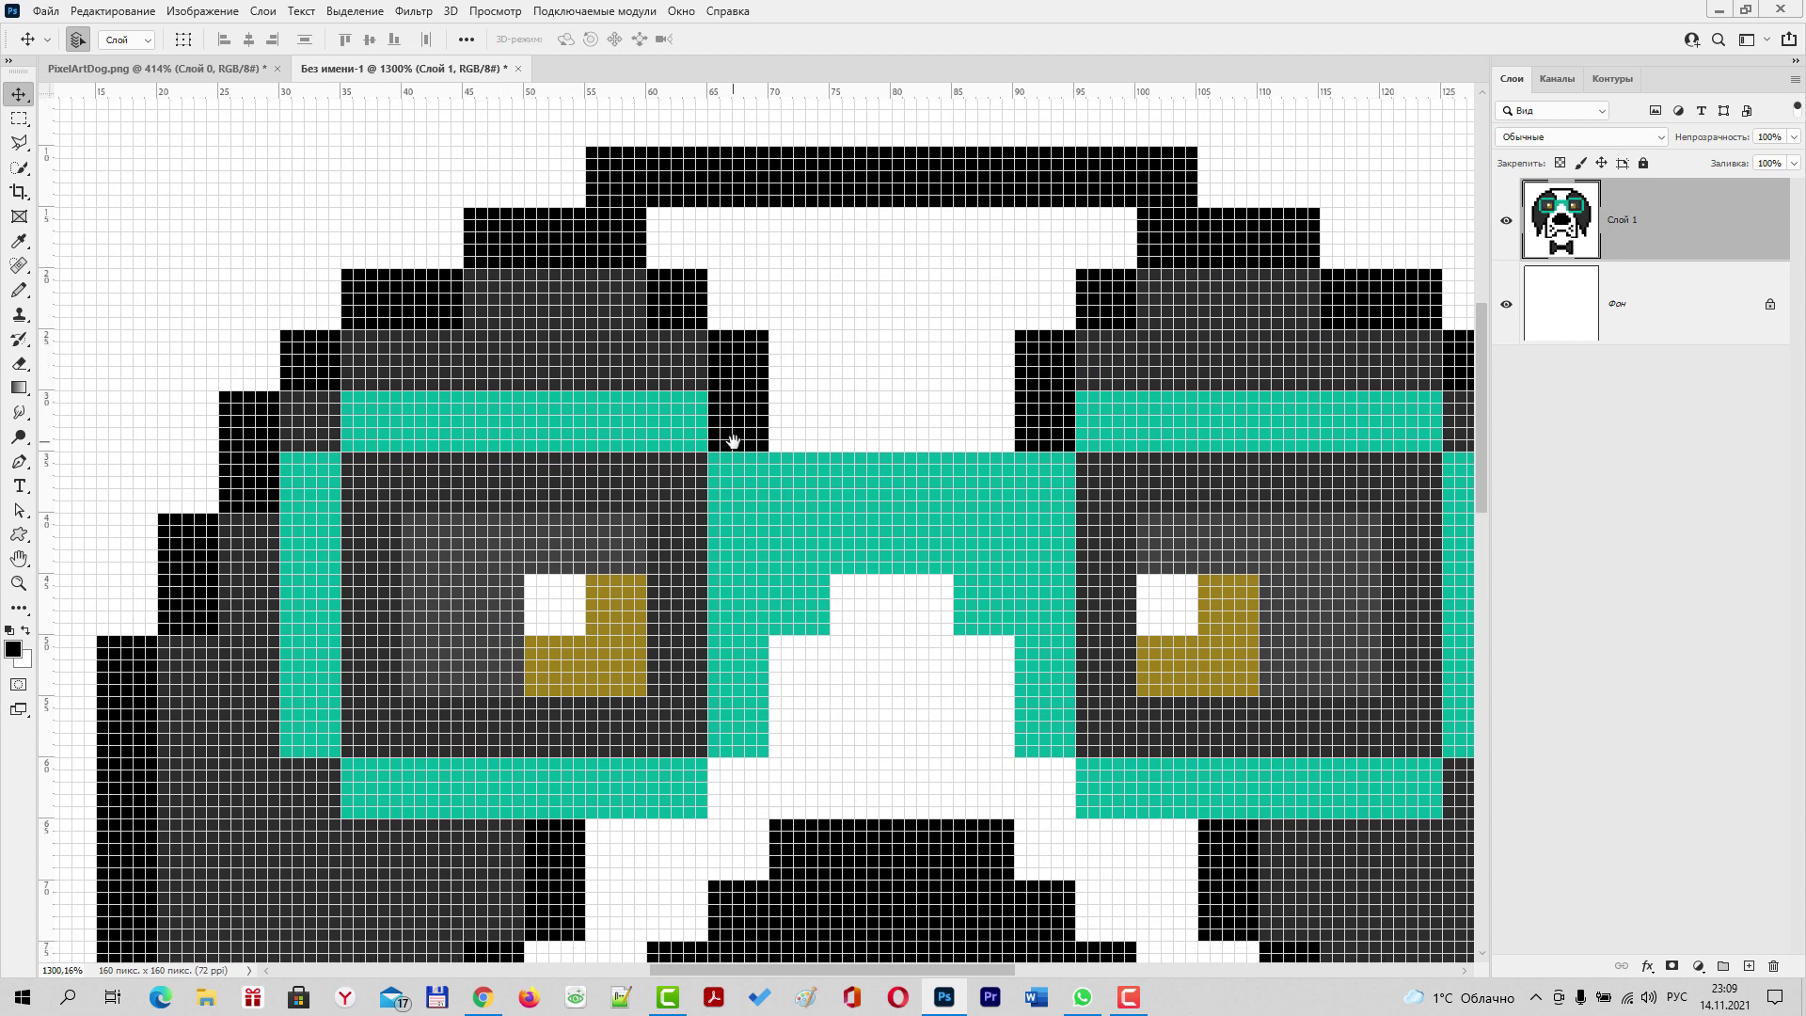
pyautogui.scroll(-1, 733, 442)
pyautogui.scroll(-1, 732, 456)
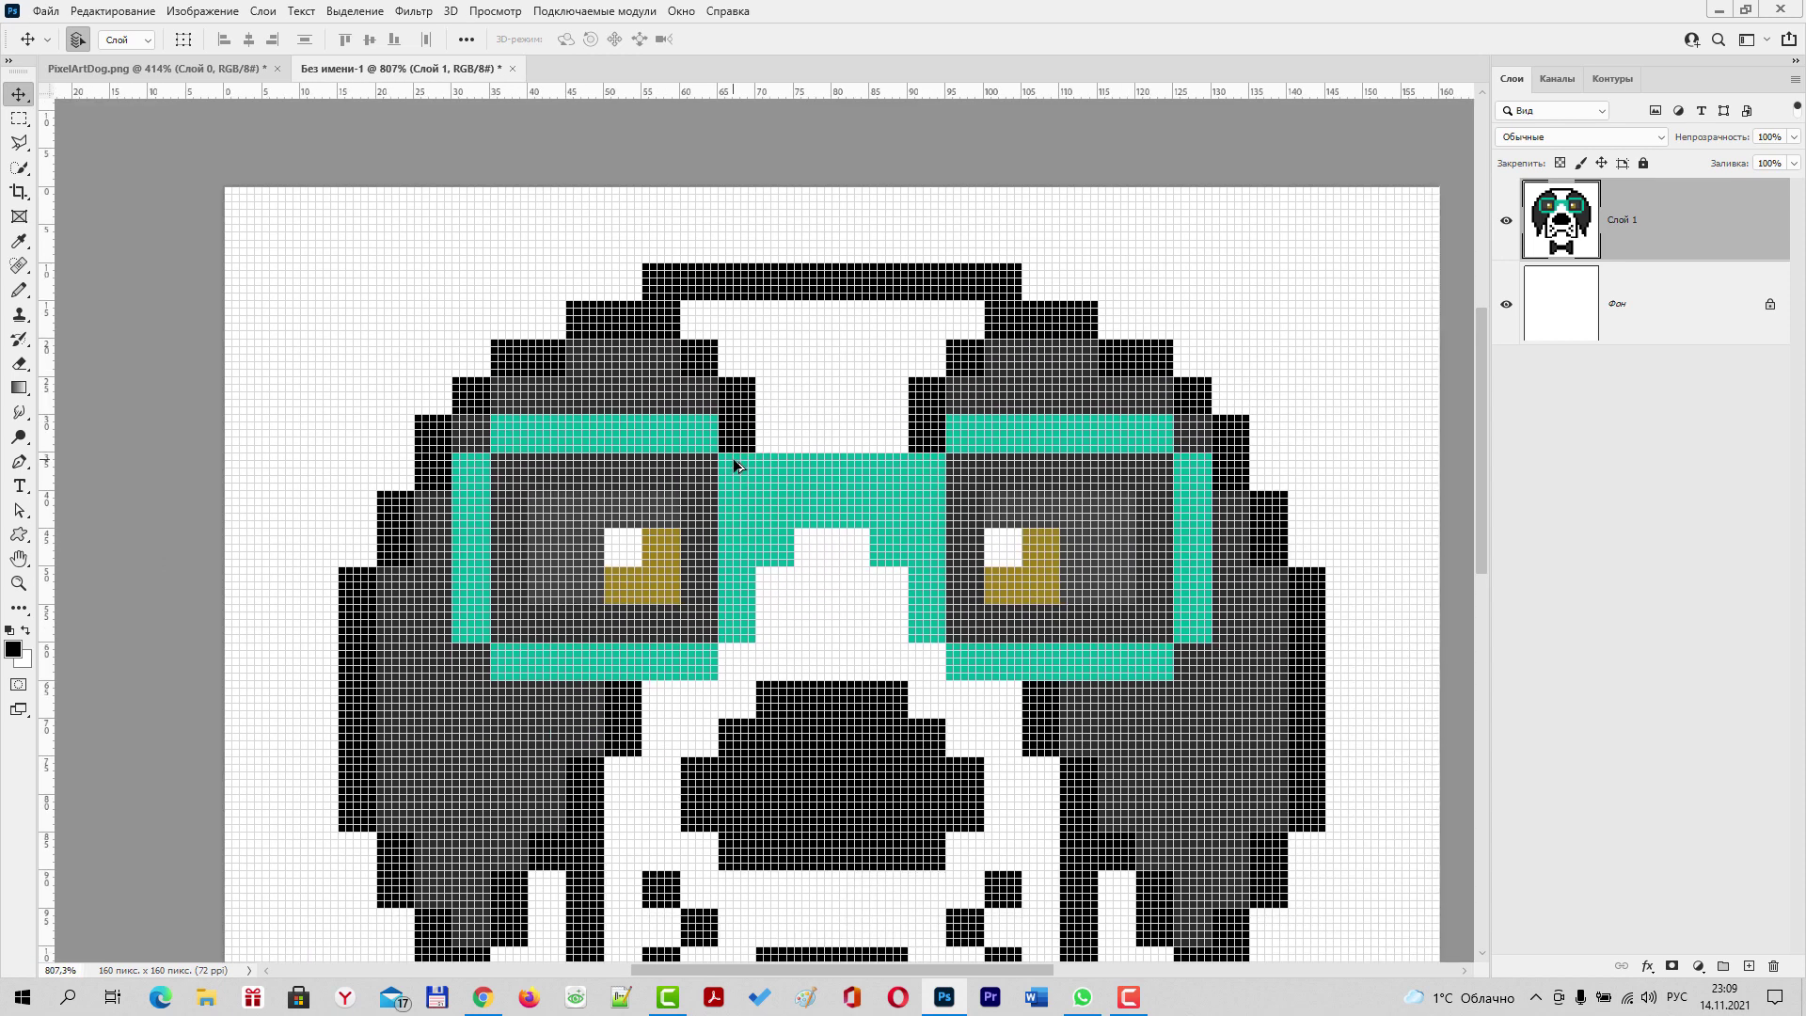
pyautogui.scroll(1, 735, 465)
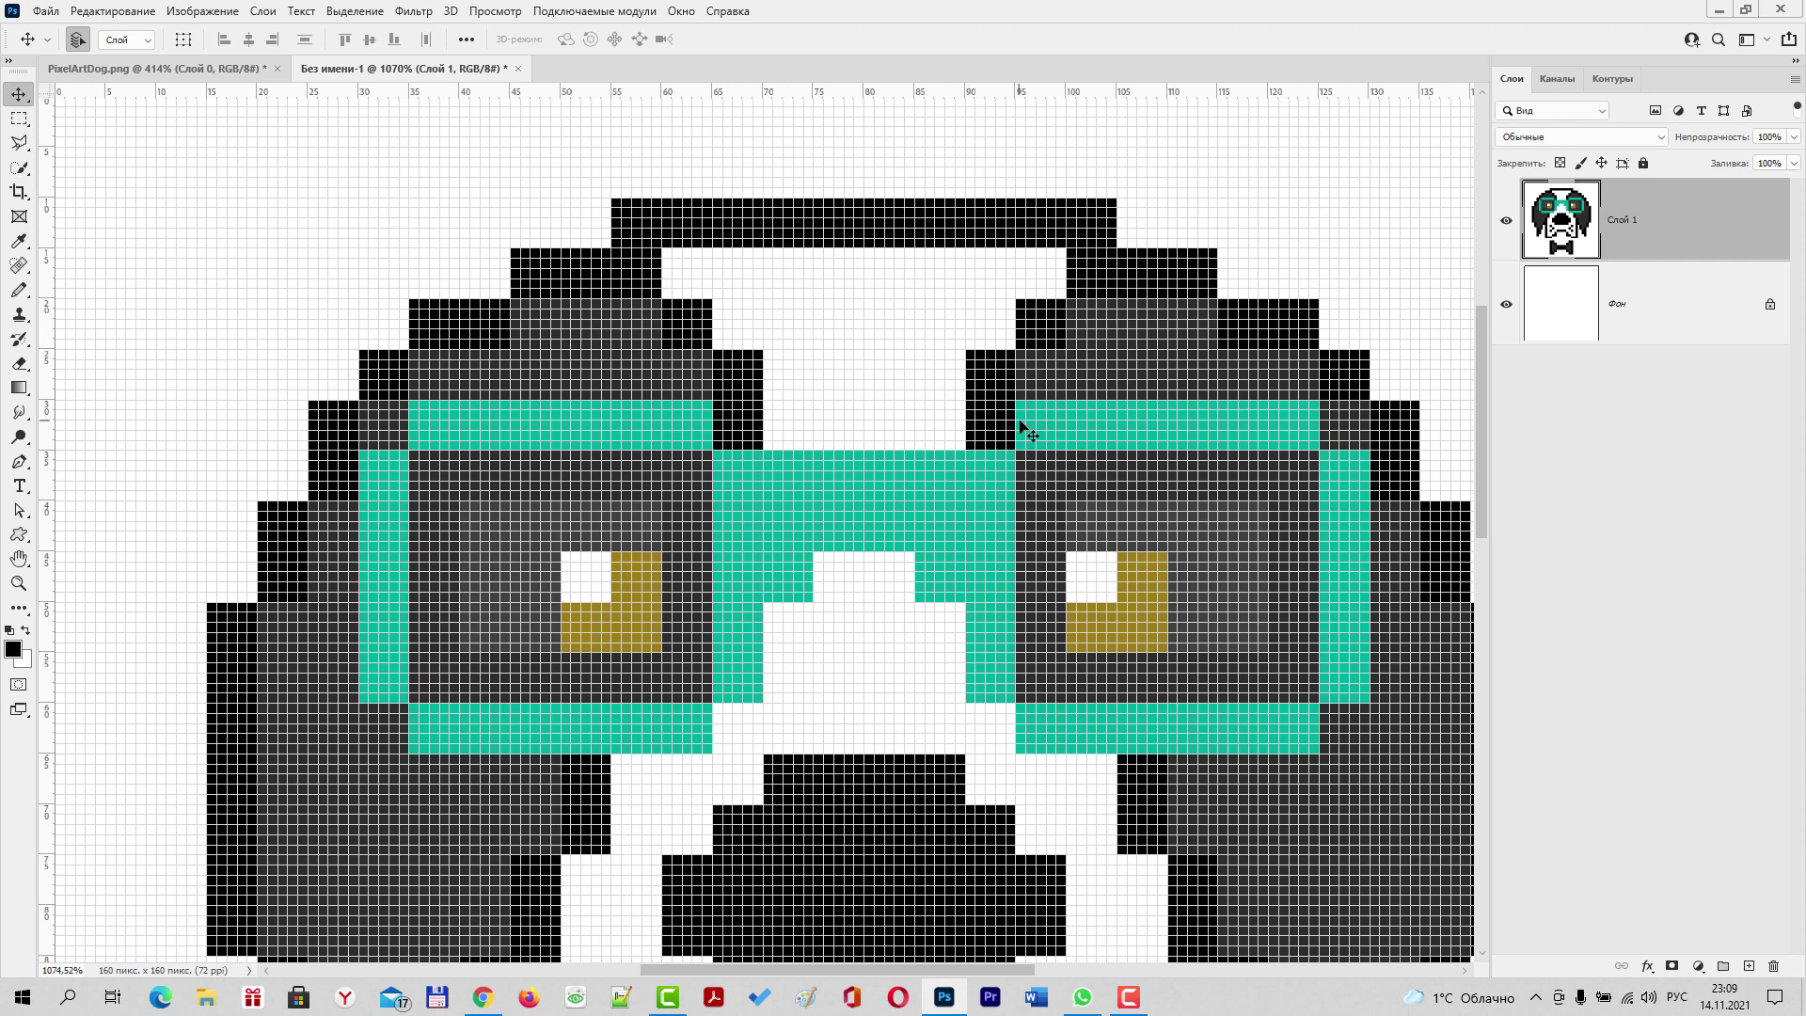
# Add empty layer Слой 2, set Слой 1 opacity to 50%, and make Слой 2 active
pyautogui.click(1749, 966)
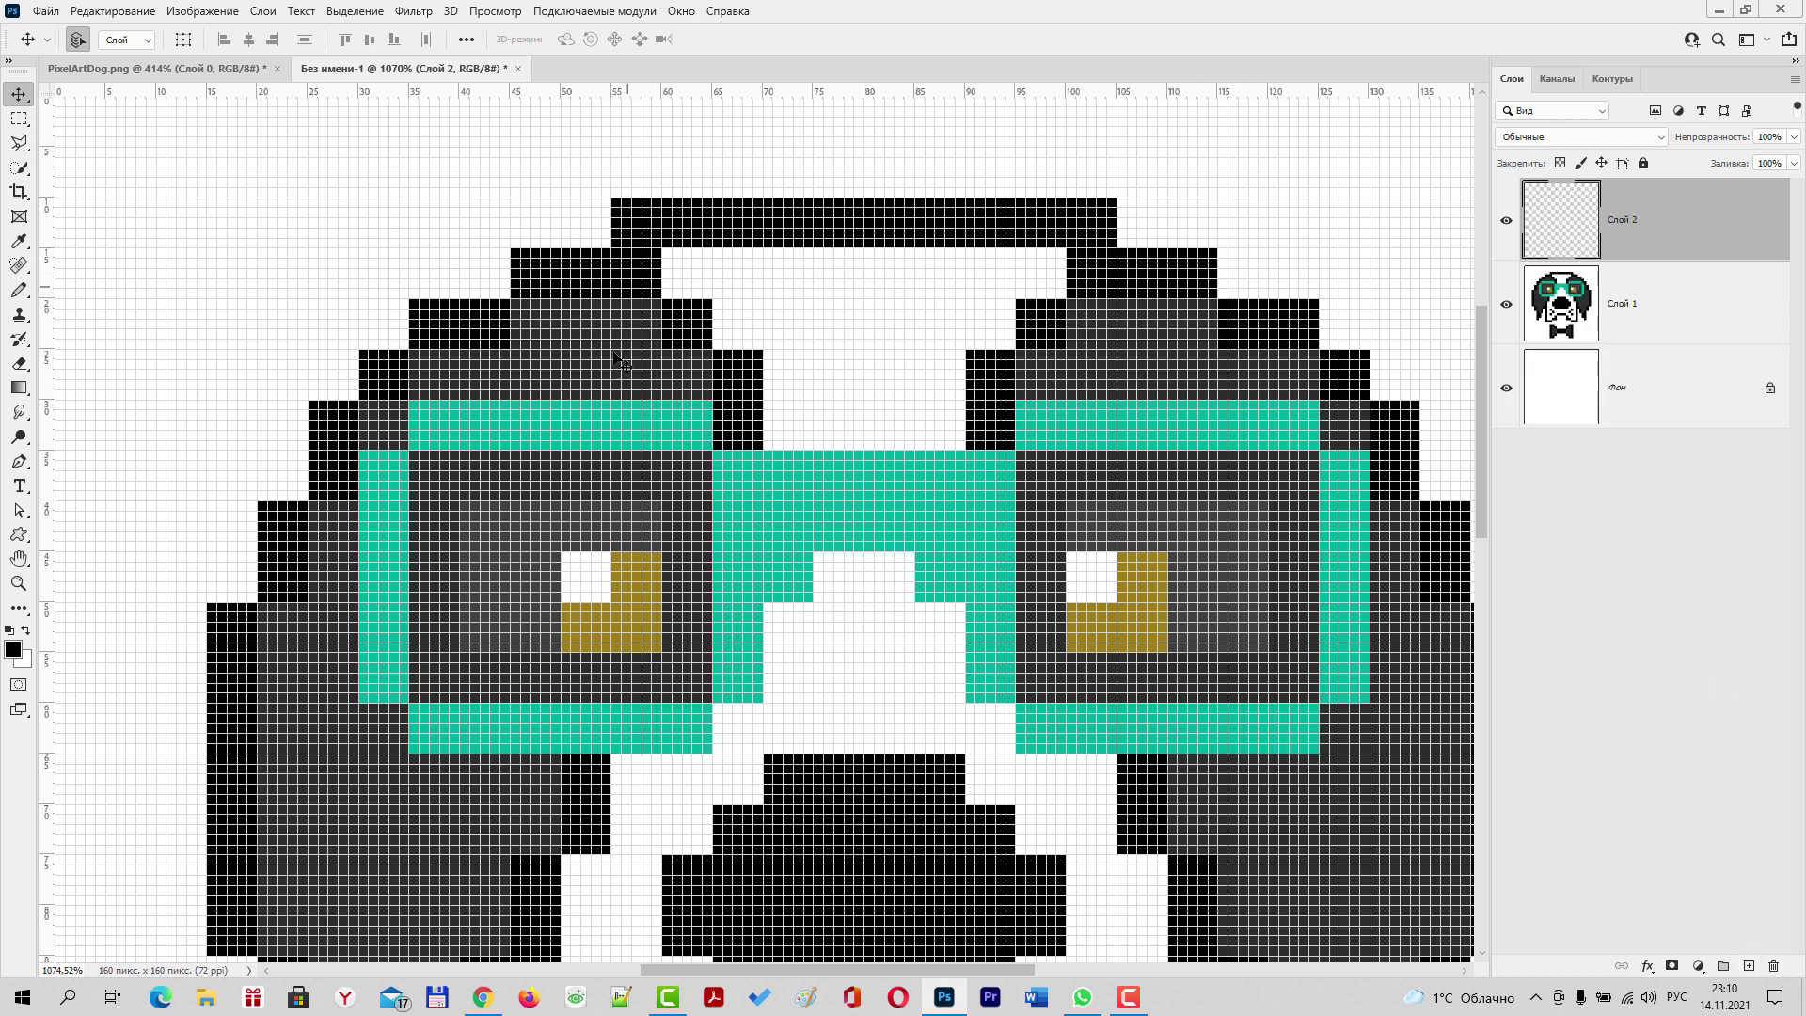
pyautogui.click(1660, 315)
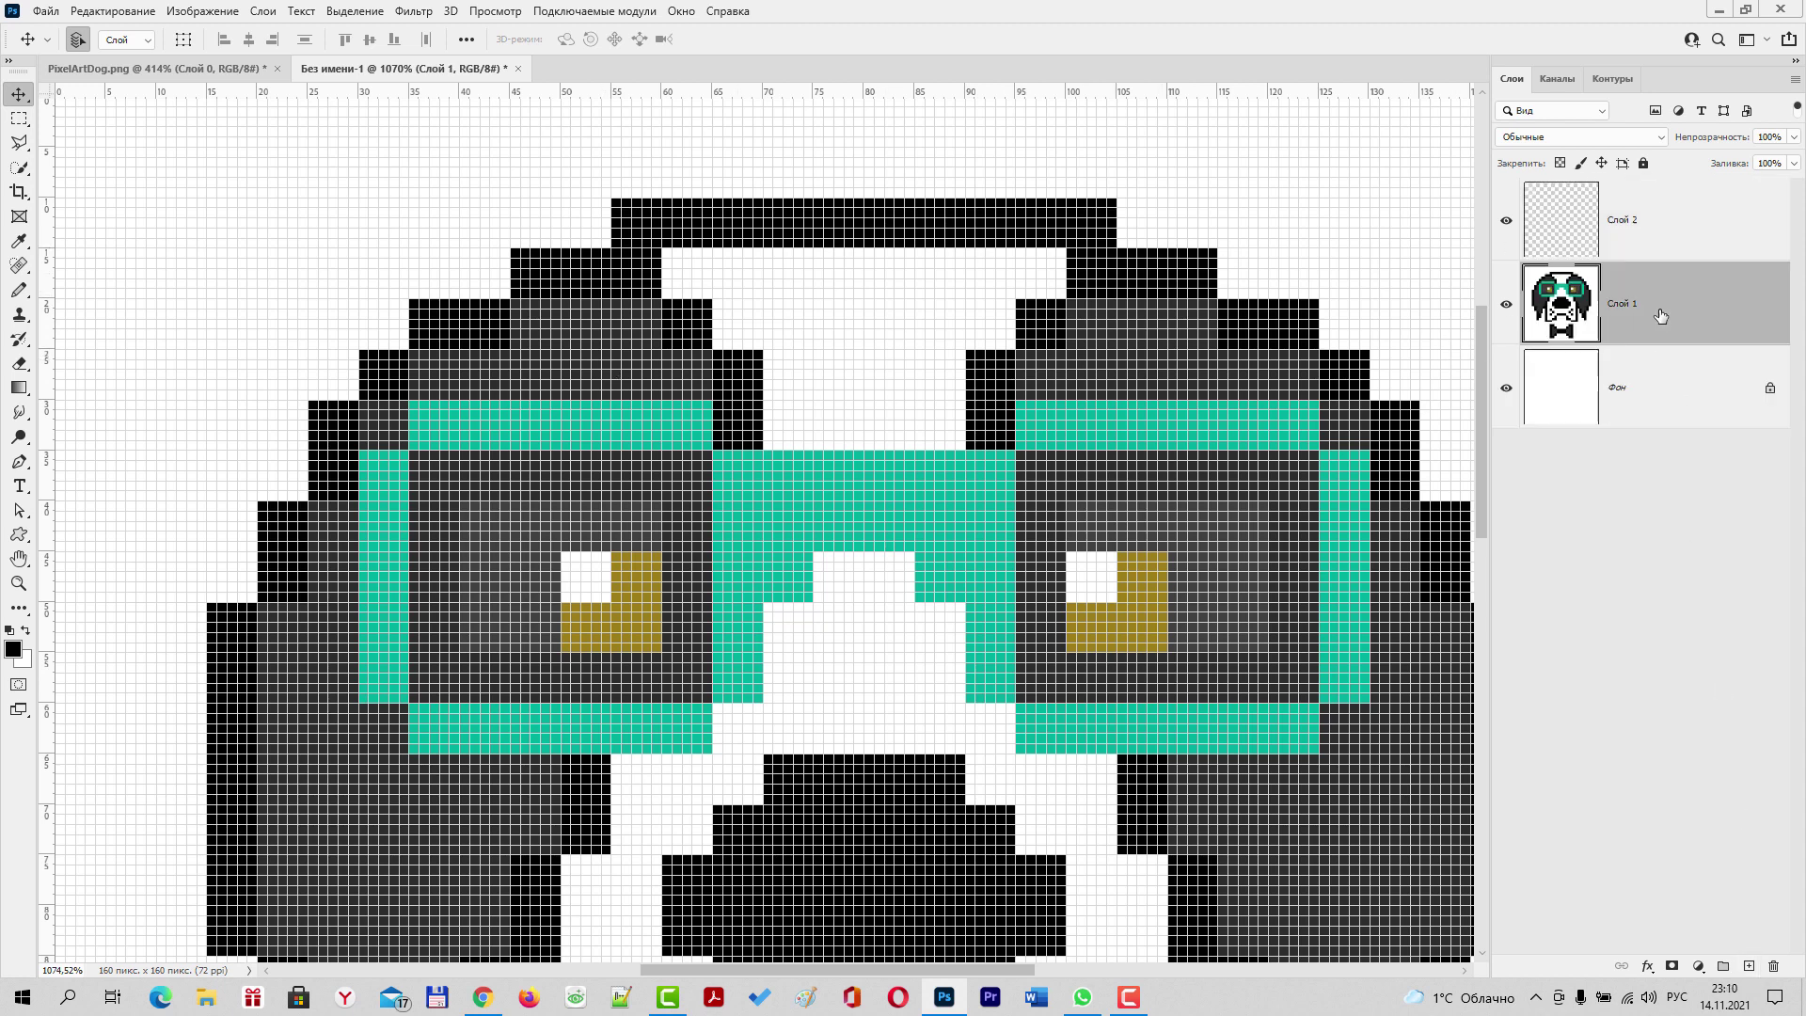
pyautogui.click(1794, 137)
pyautogui.moveTo(1794, 158); pyautogui.dragTo(1741, 166)
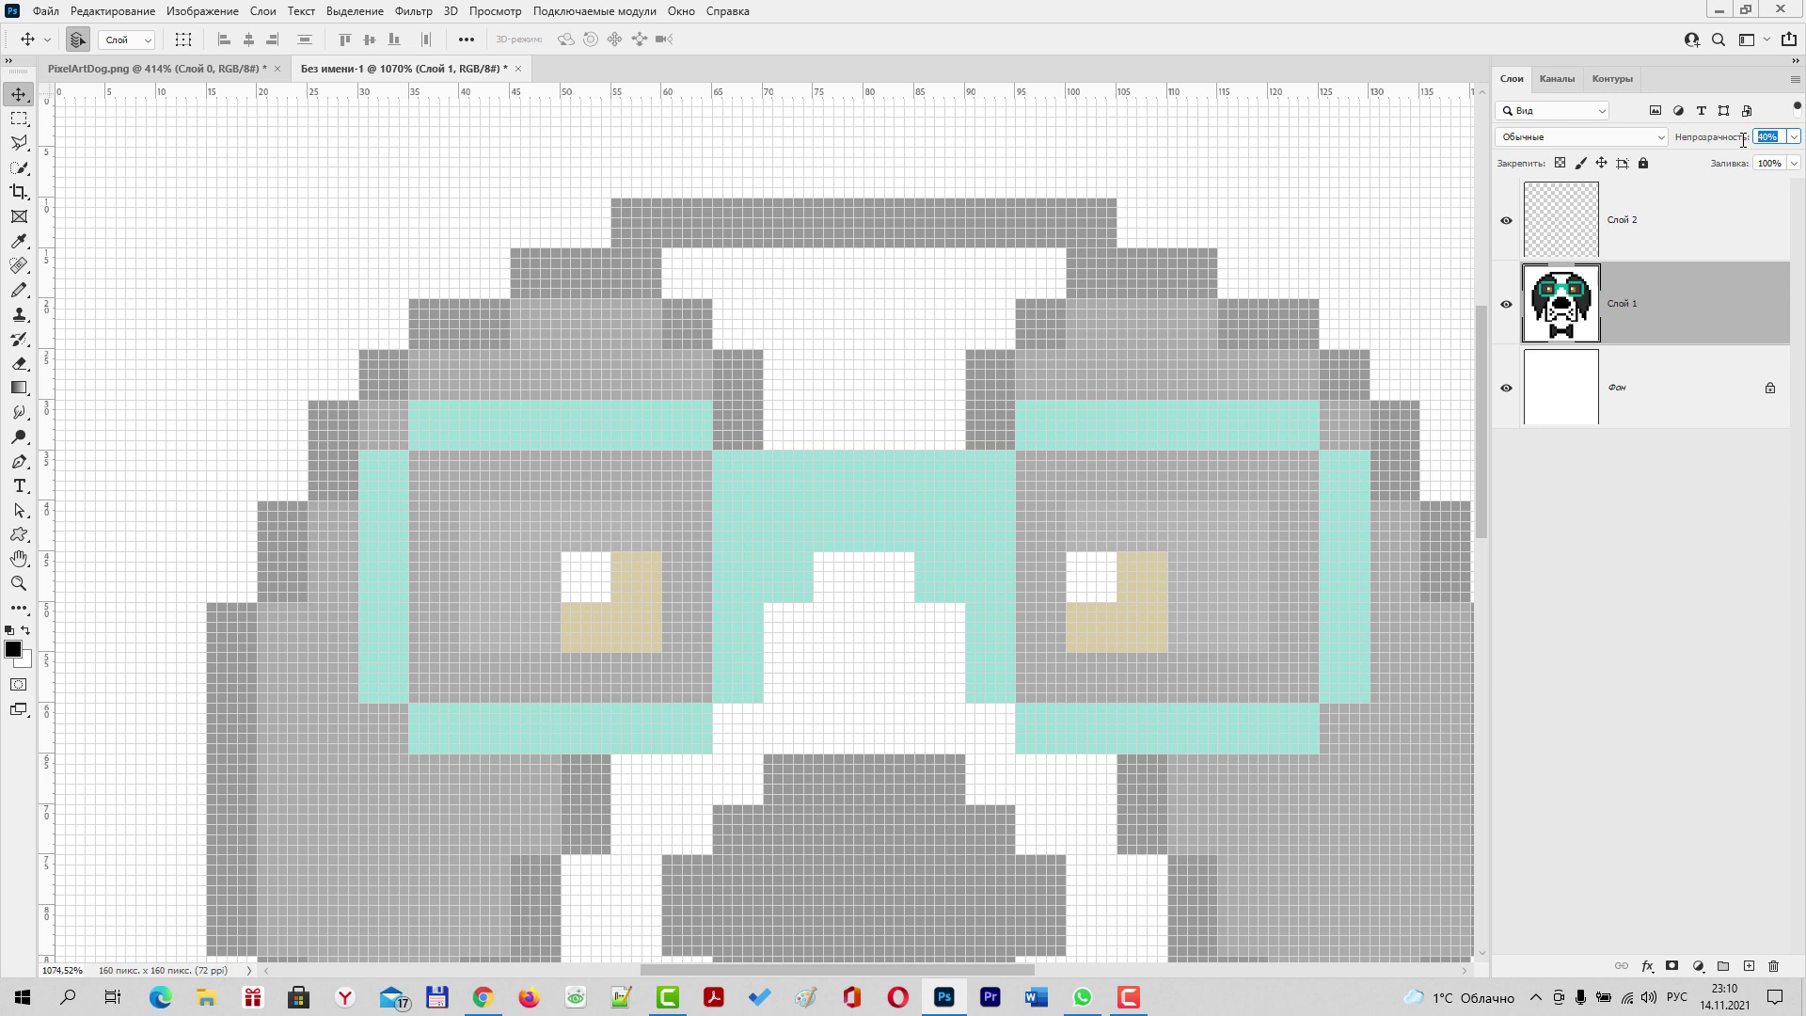
pyautogui.write('50')
pyautogui.press('Return')
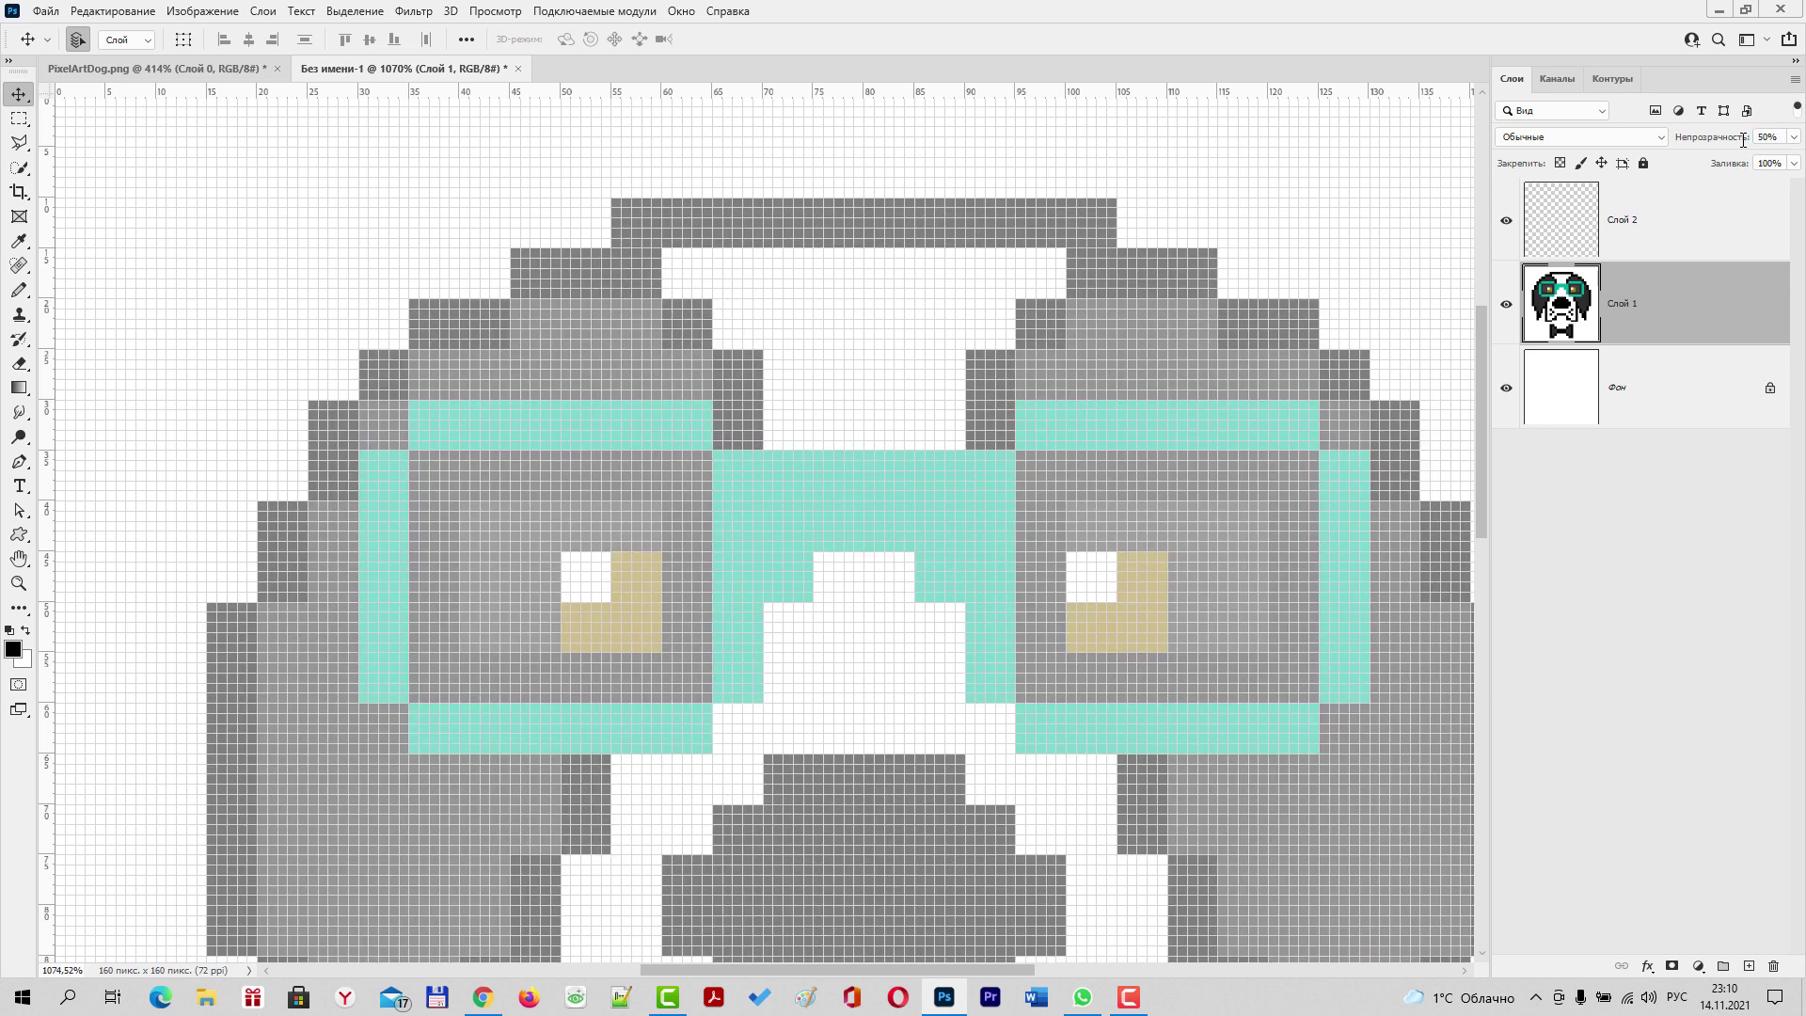
pyautogui.click(1634, 226)
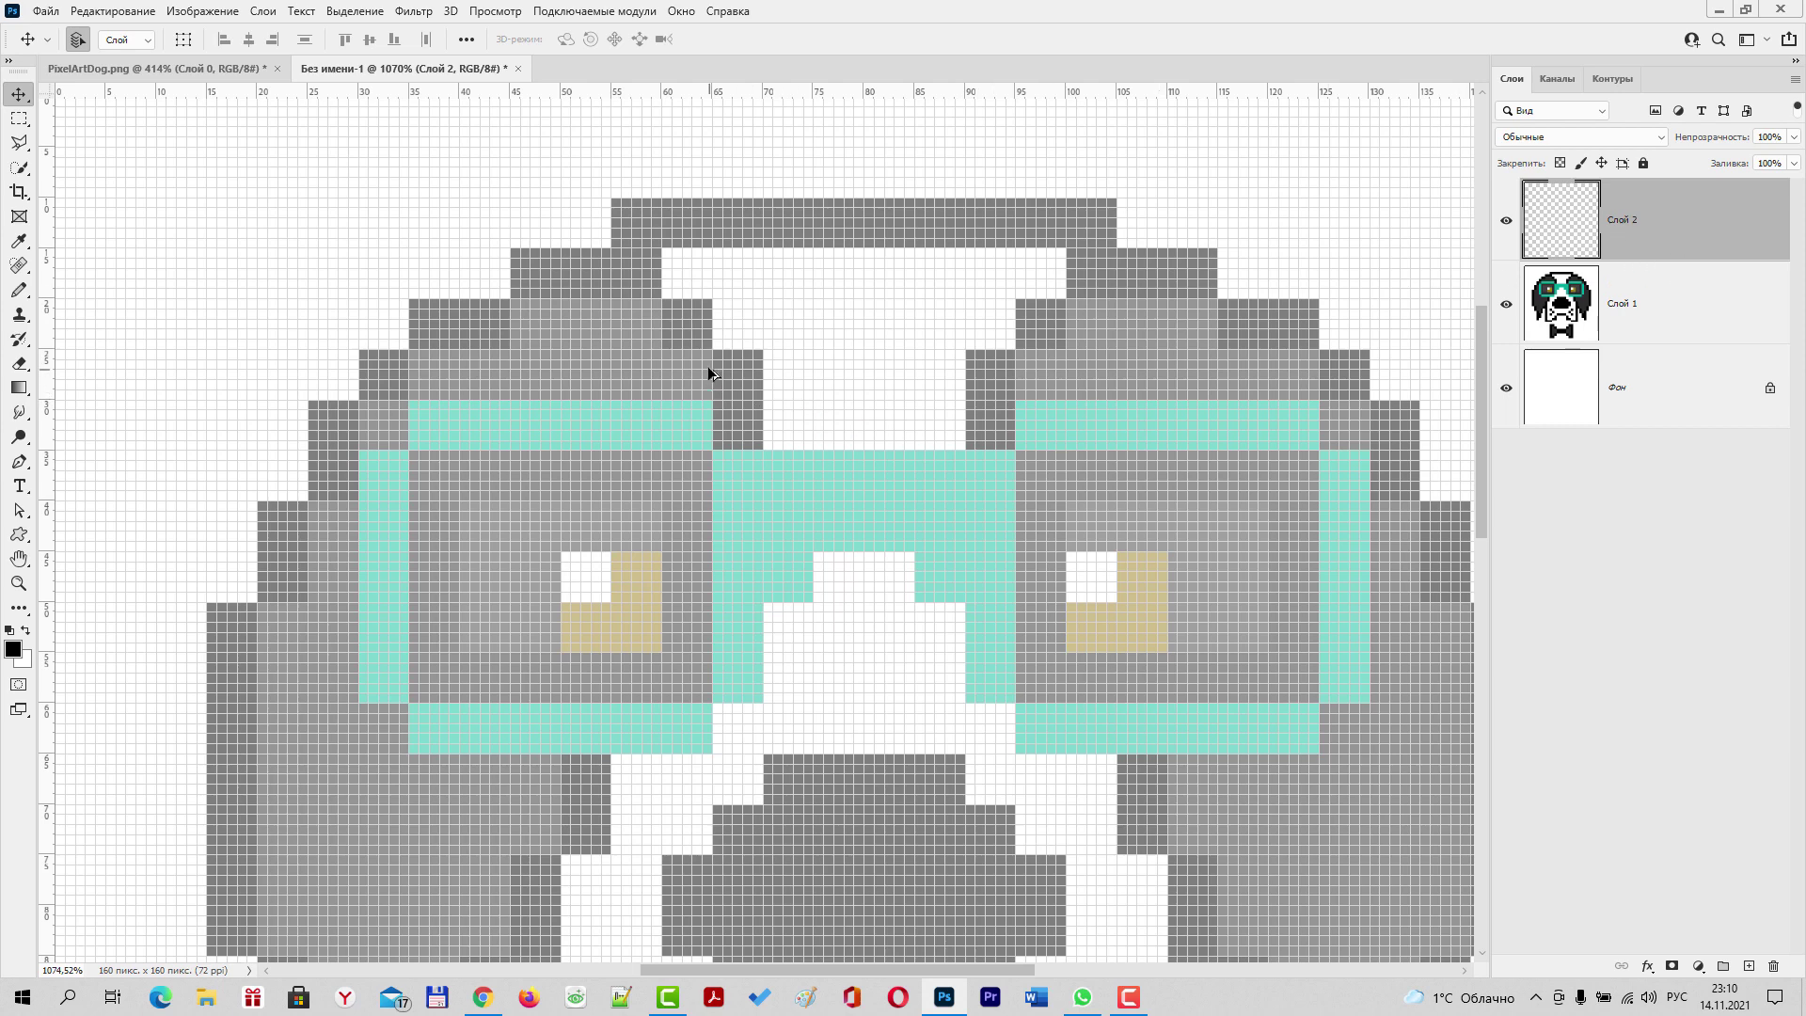
# Zoom in, set the foreground colour to black 000000, and switch to the Pencil tool
pyautogui.scroll(2, 710, 374)
pyautogui.scroll(1, 633, 263)
pyautogui.scroll(1, 597, 303)
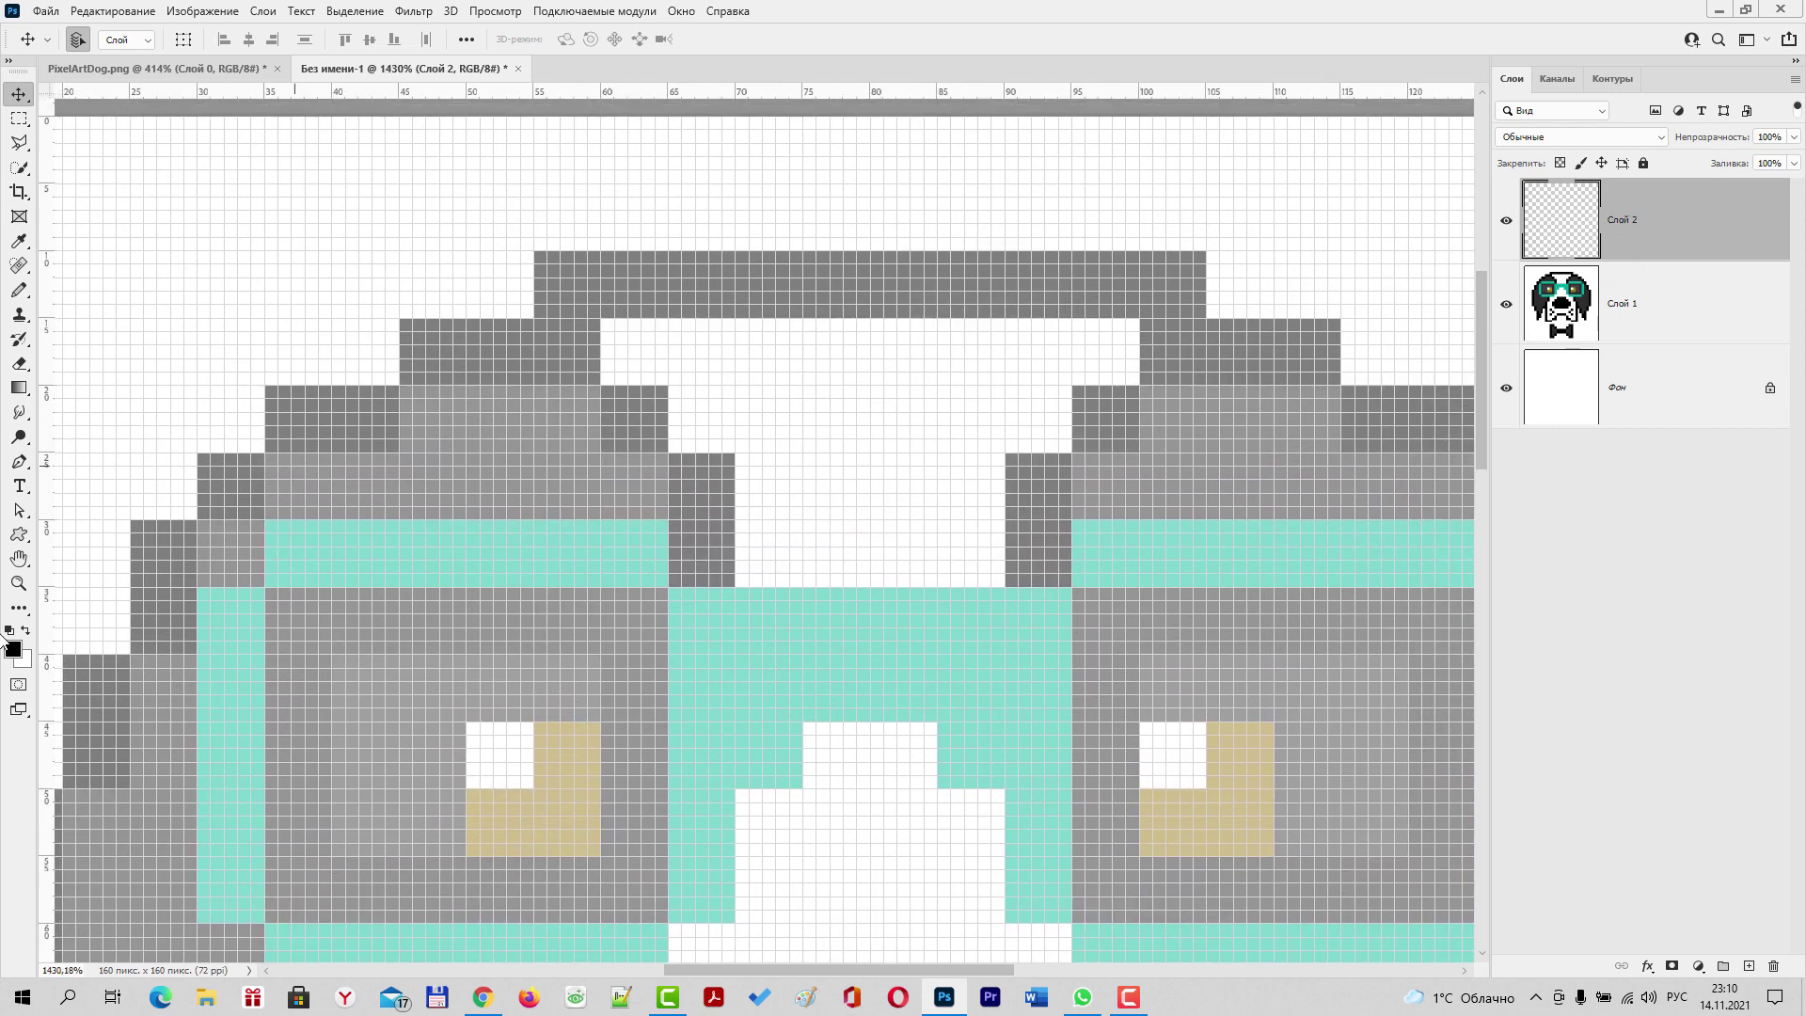
pyautogui.click(13, 649)
pyautogui.moveTo(1183, 568); pyautogui.dragTo(1132, 440)
pyautogui.moveTo(1193, 570); pyautogui.dragTo(1122, 749)
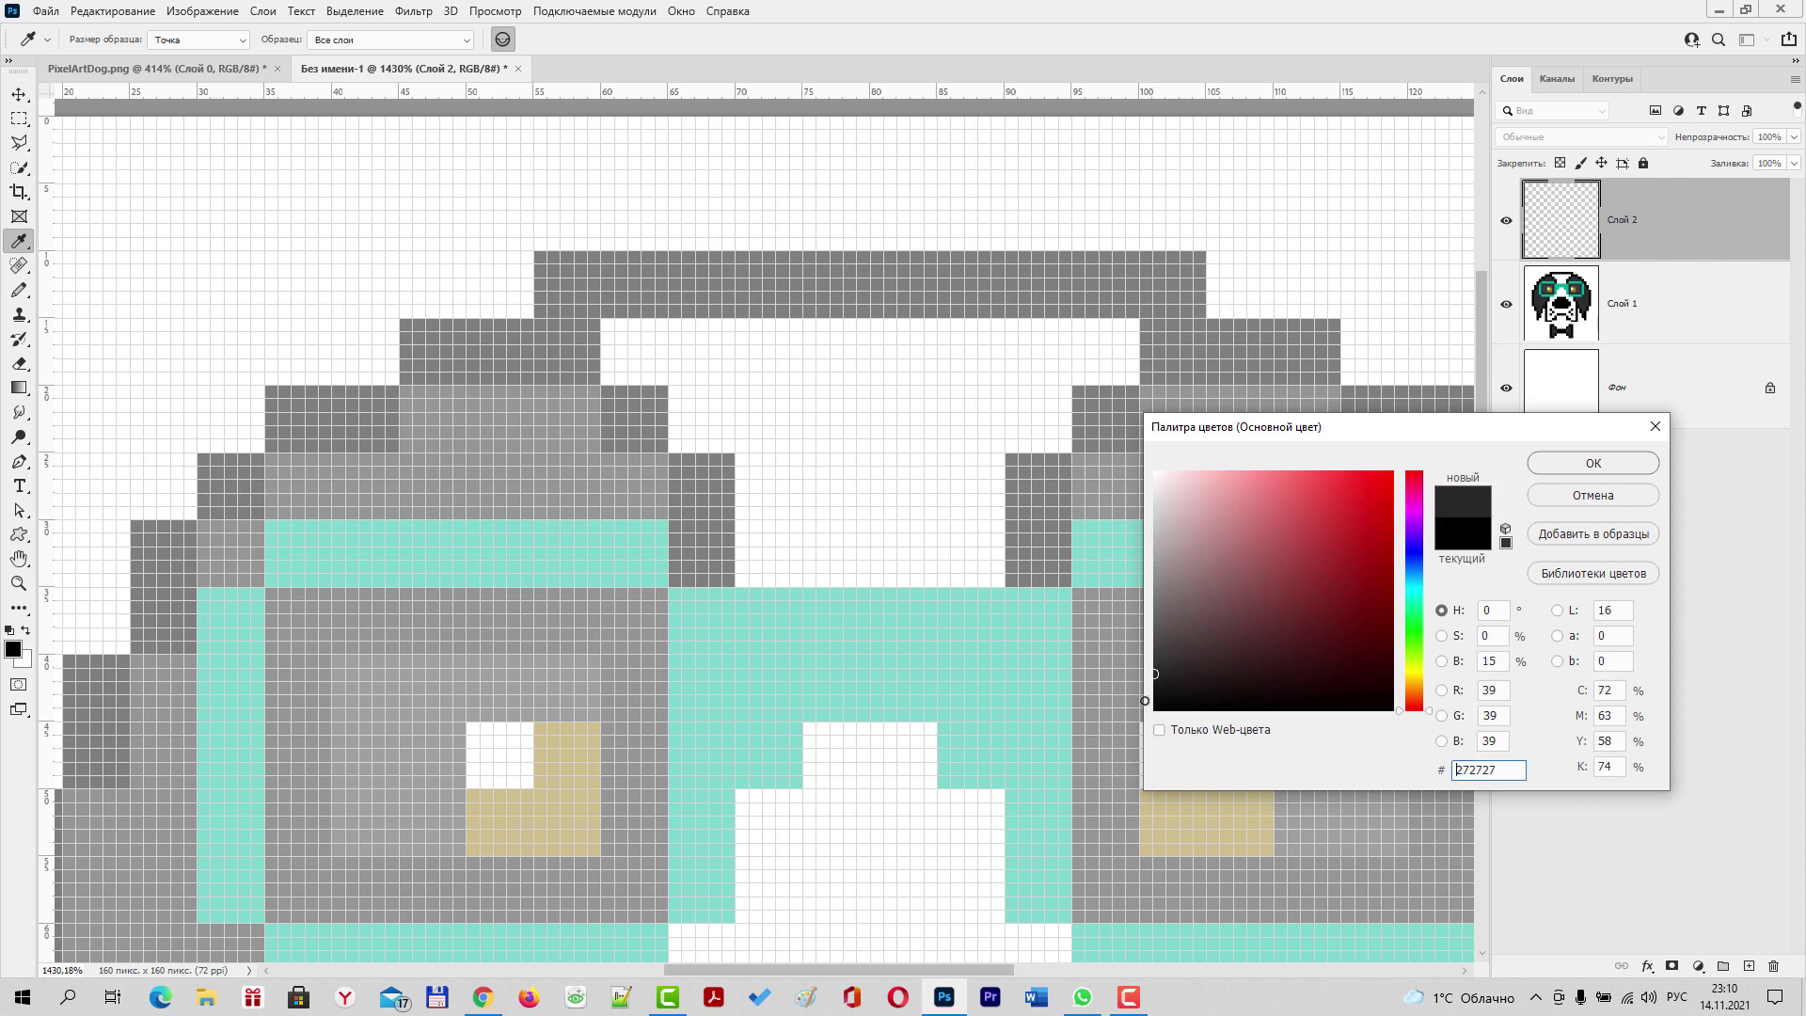
pyautogui.click(1555, 465)
pyautogui.press('v')
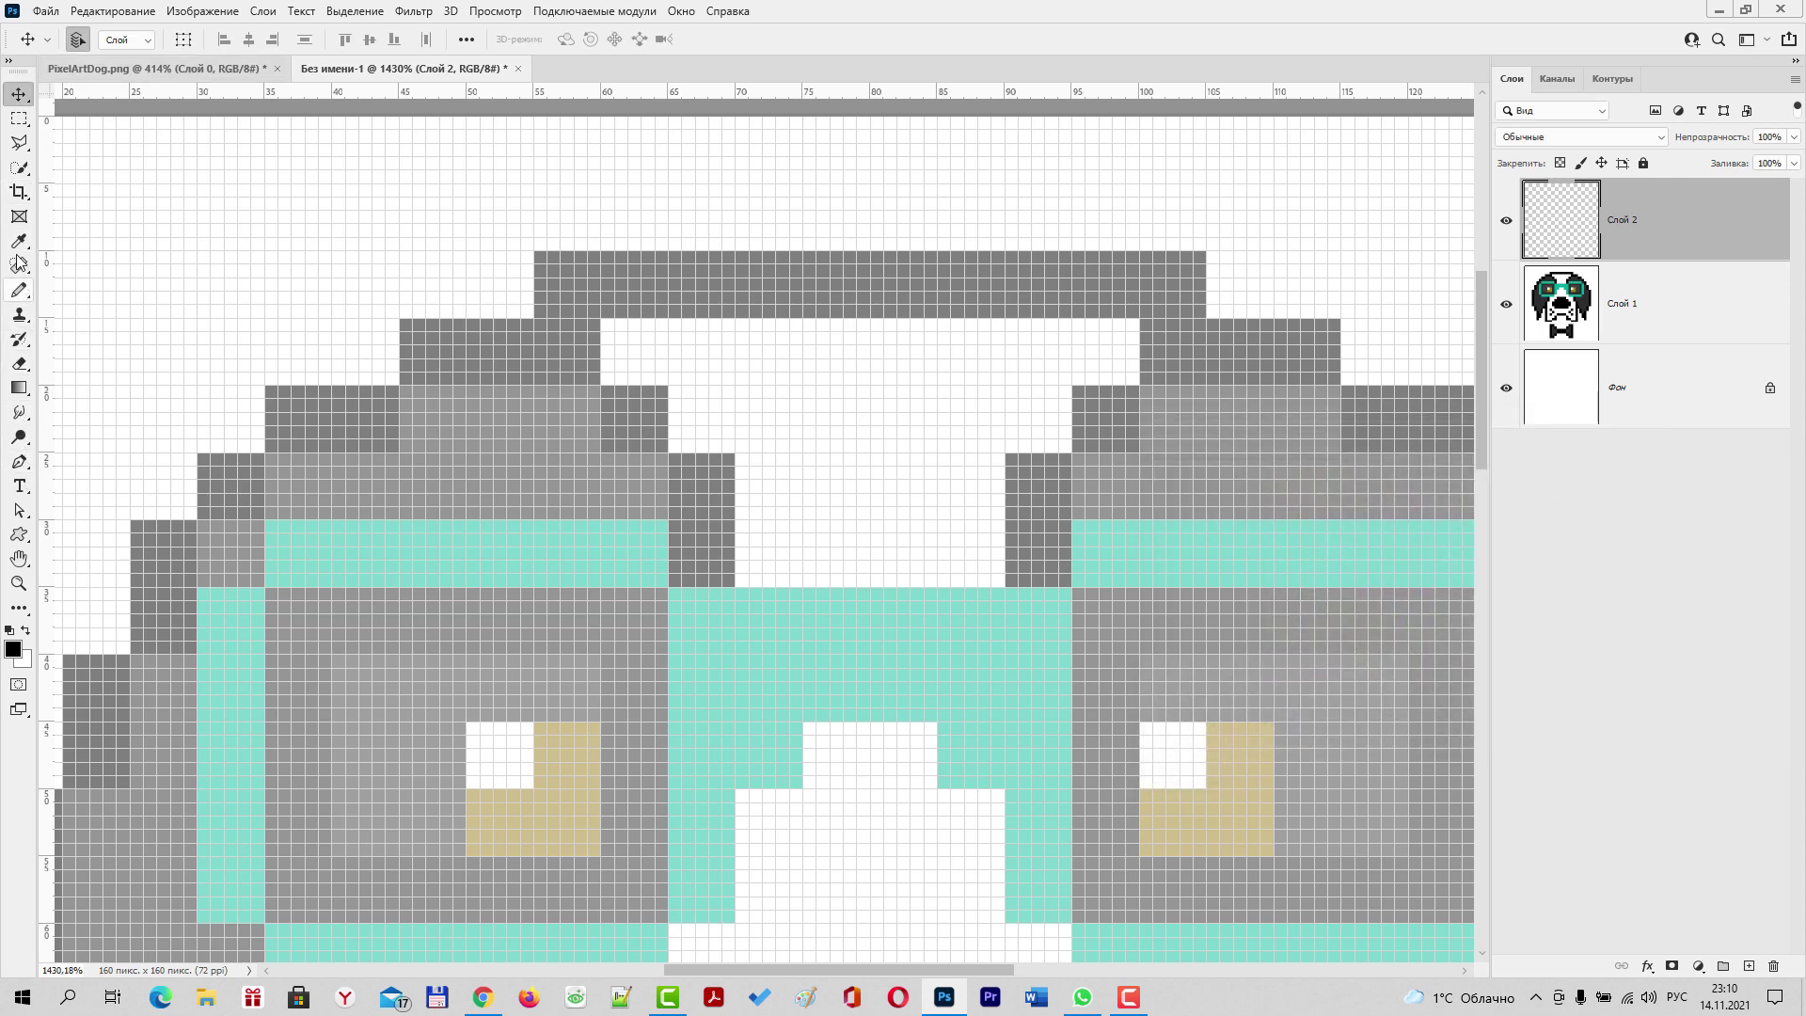
pyautogui.click(19, 290)
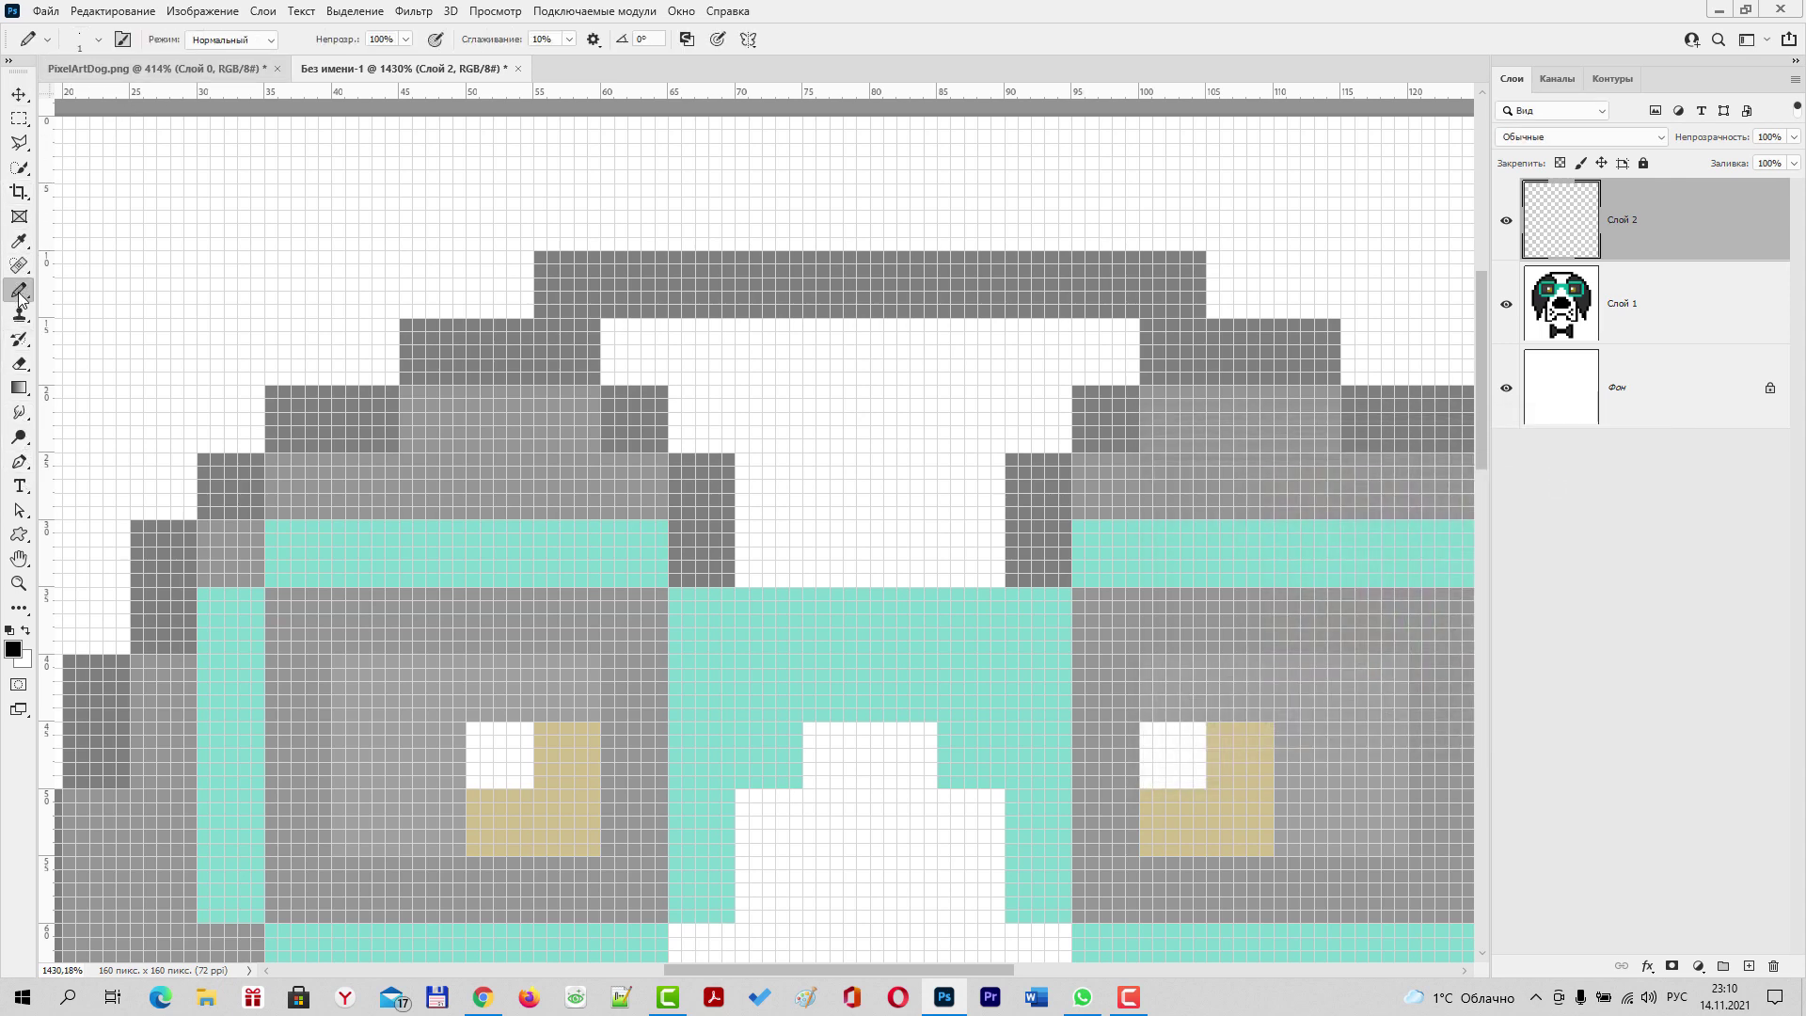
# Draw a black 1-pixel outline and third row along the dog's top bar on Слой 2
pyautogui.click(540, 271)
pyautogui.moveTo(548, 271)
pyautogui.mouseDown()
pyautogui.moveTo(1196, 257)
pyautogui.moveTo(1027, 312)
pyautogui.moveTo(541, 308)
pyautogui.moveTo(534, 291)
pyautogui.mouseUp()
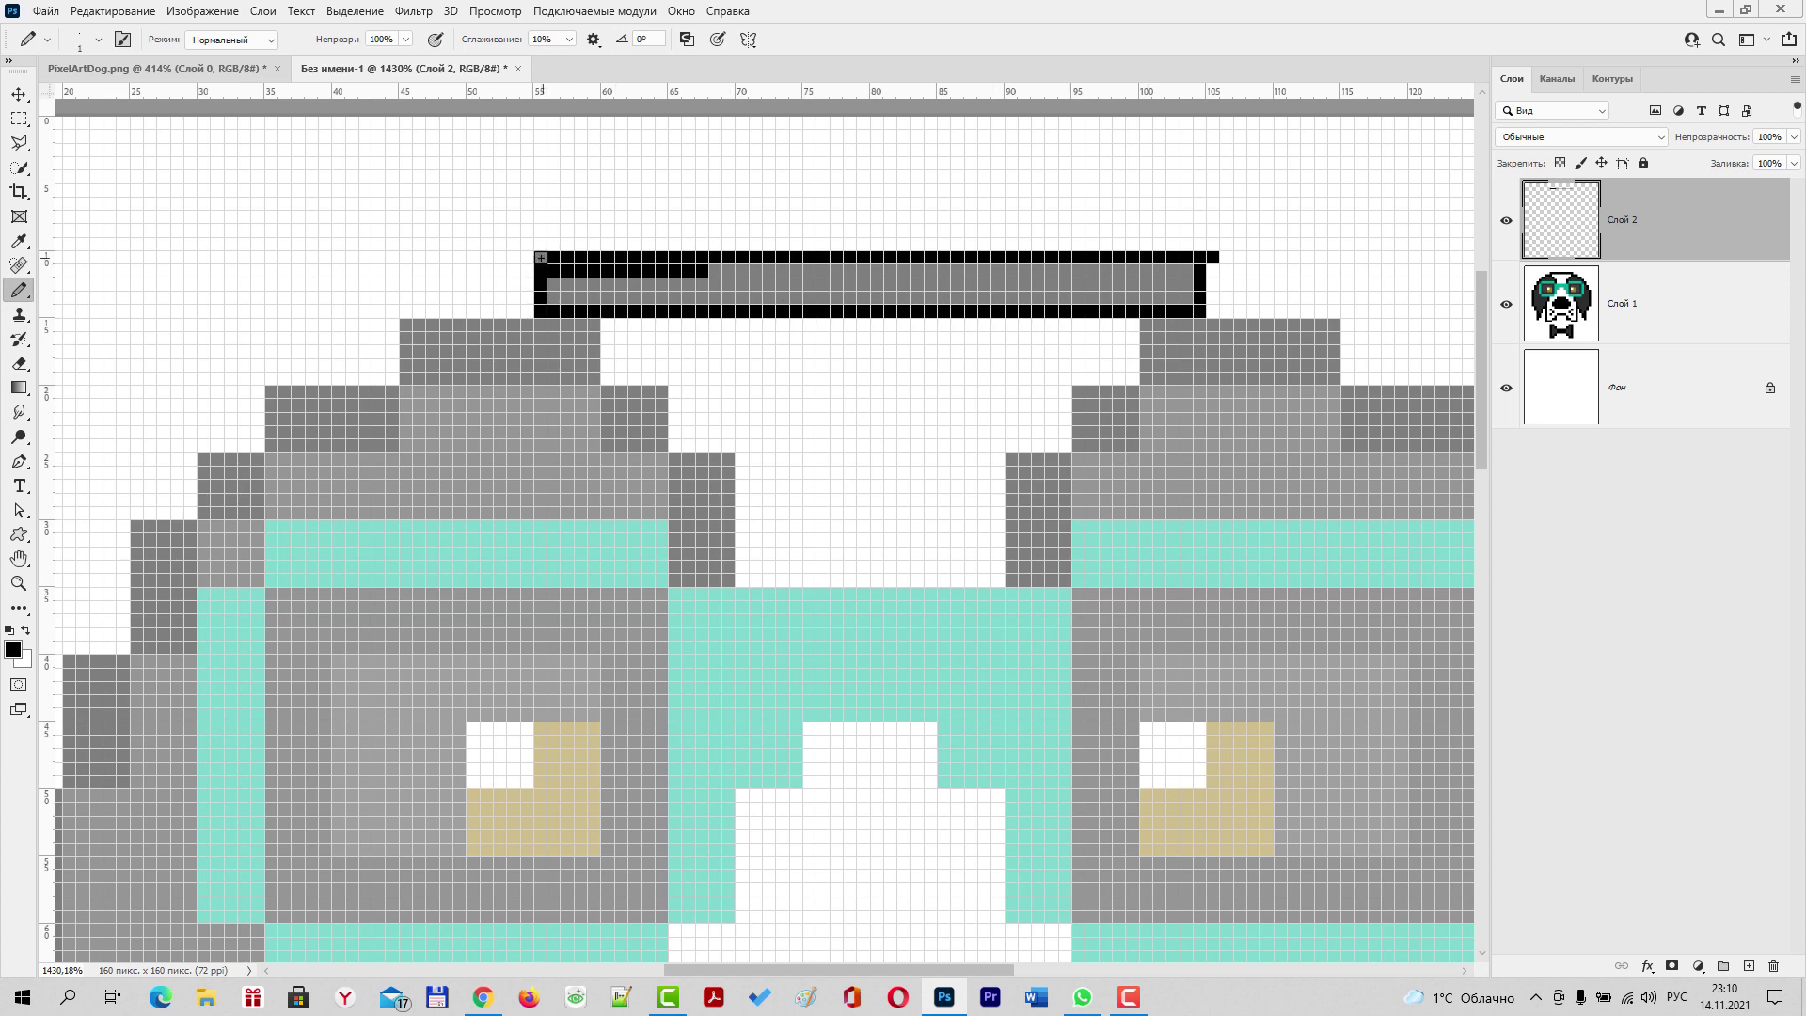
pyautogui.click(541, 257)
pyautogui.moveTo(551, 283); pyautogui.dragTo(608, 283)
pyautogui.click(23, 371)
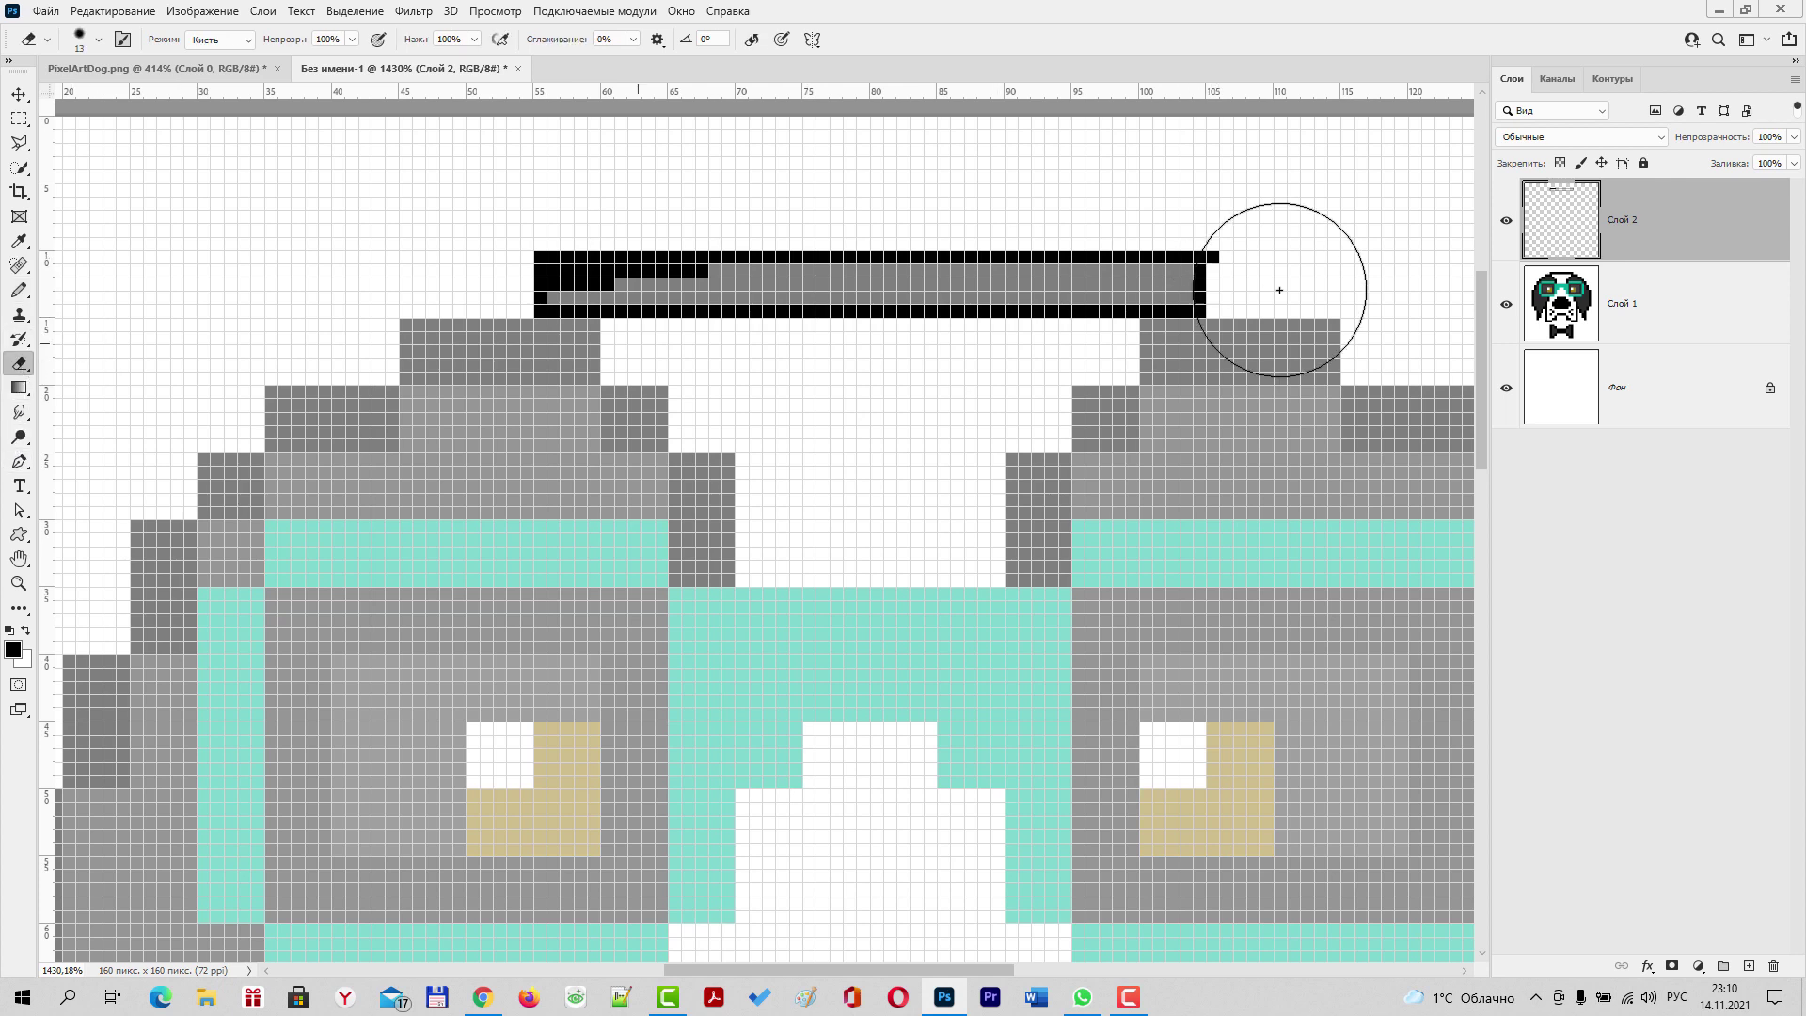
# Make the eraser brush 1 px in size with 100% hardness
pyautogui.click(97, 40)
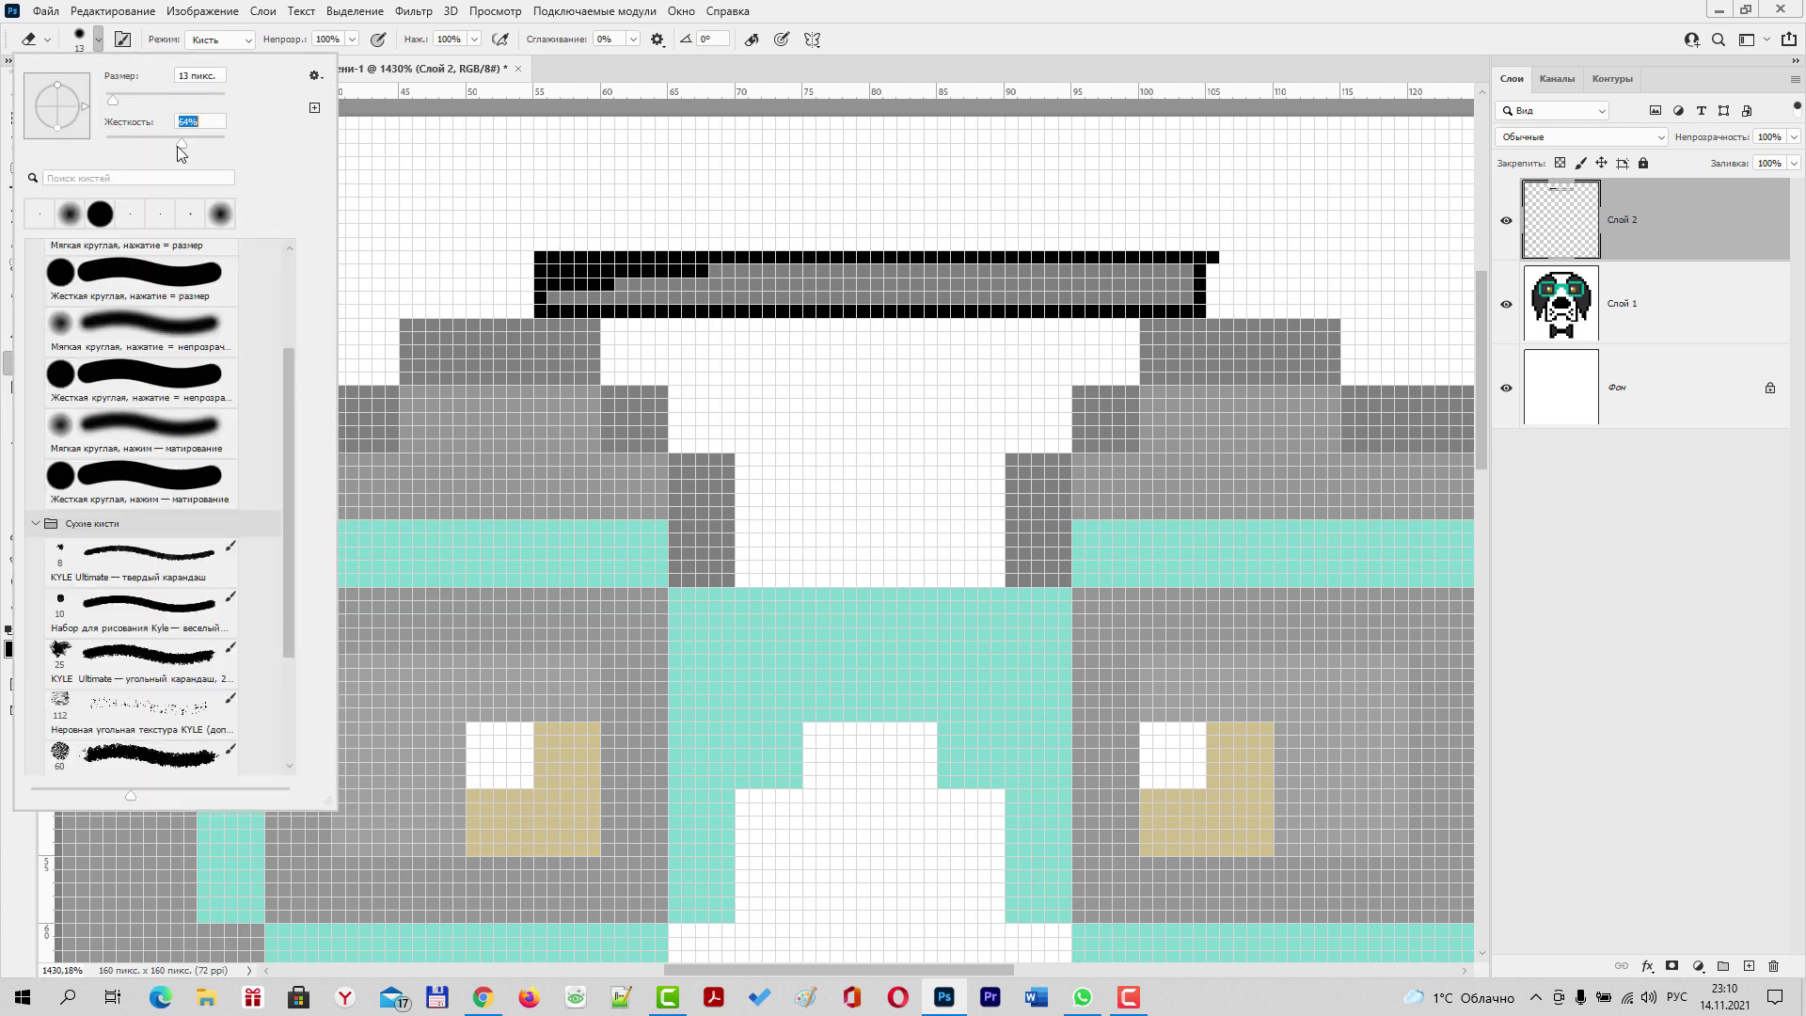
pyautogui.click(180, 144)
pyautogui.moveTo(183, 143); pyautogui.dragTo(245, 142)
pyautogui.moveTo(114, 101); pyautogui.dragTo(79, 99)
pyautogui.click(1215, 256)
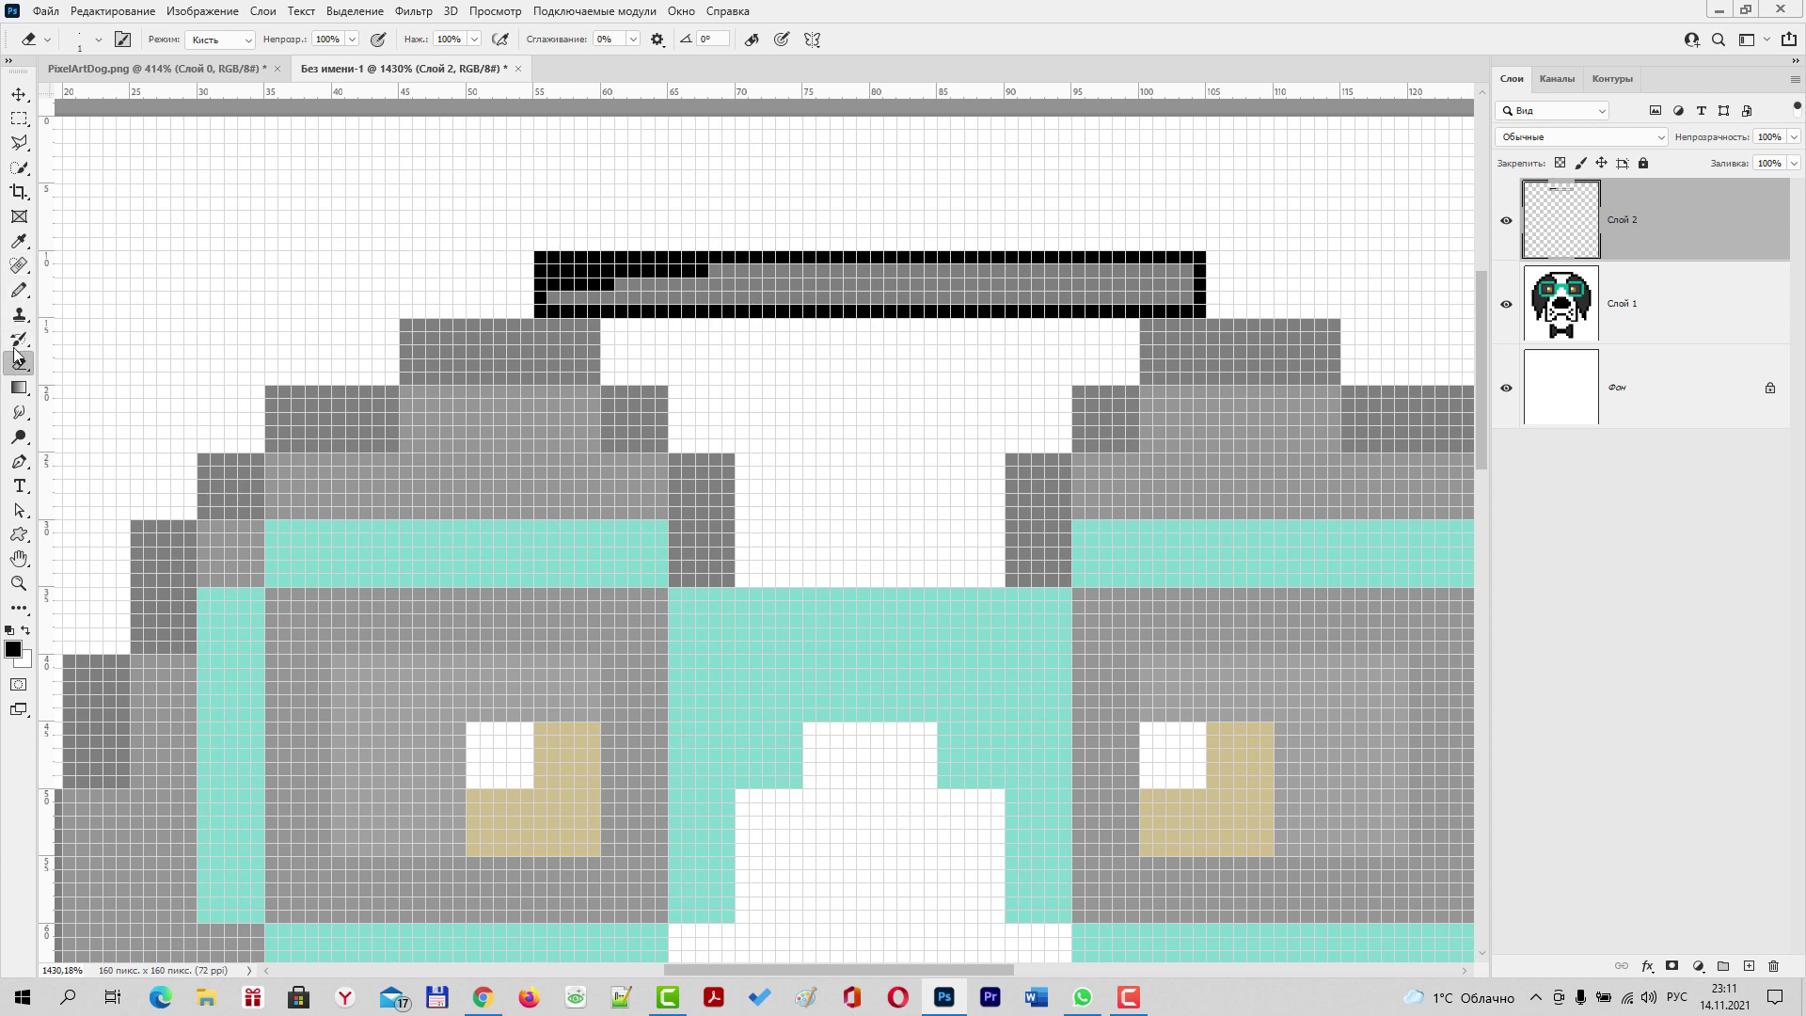
# Paint the top bar's grey rows black with the Pencil at 4 px, undoing one stray stroke
pyautogui.click(20, 294)
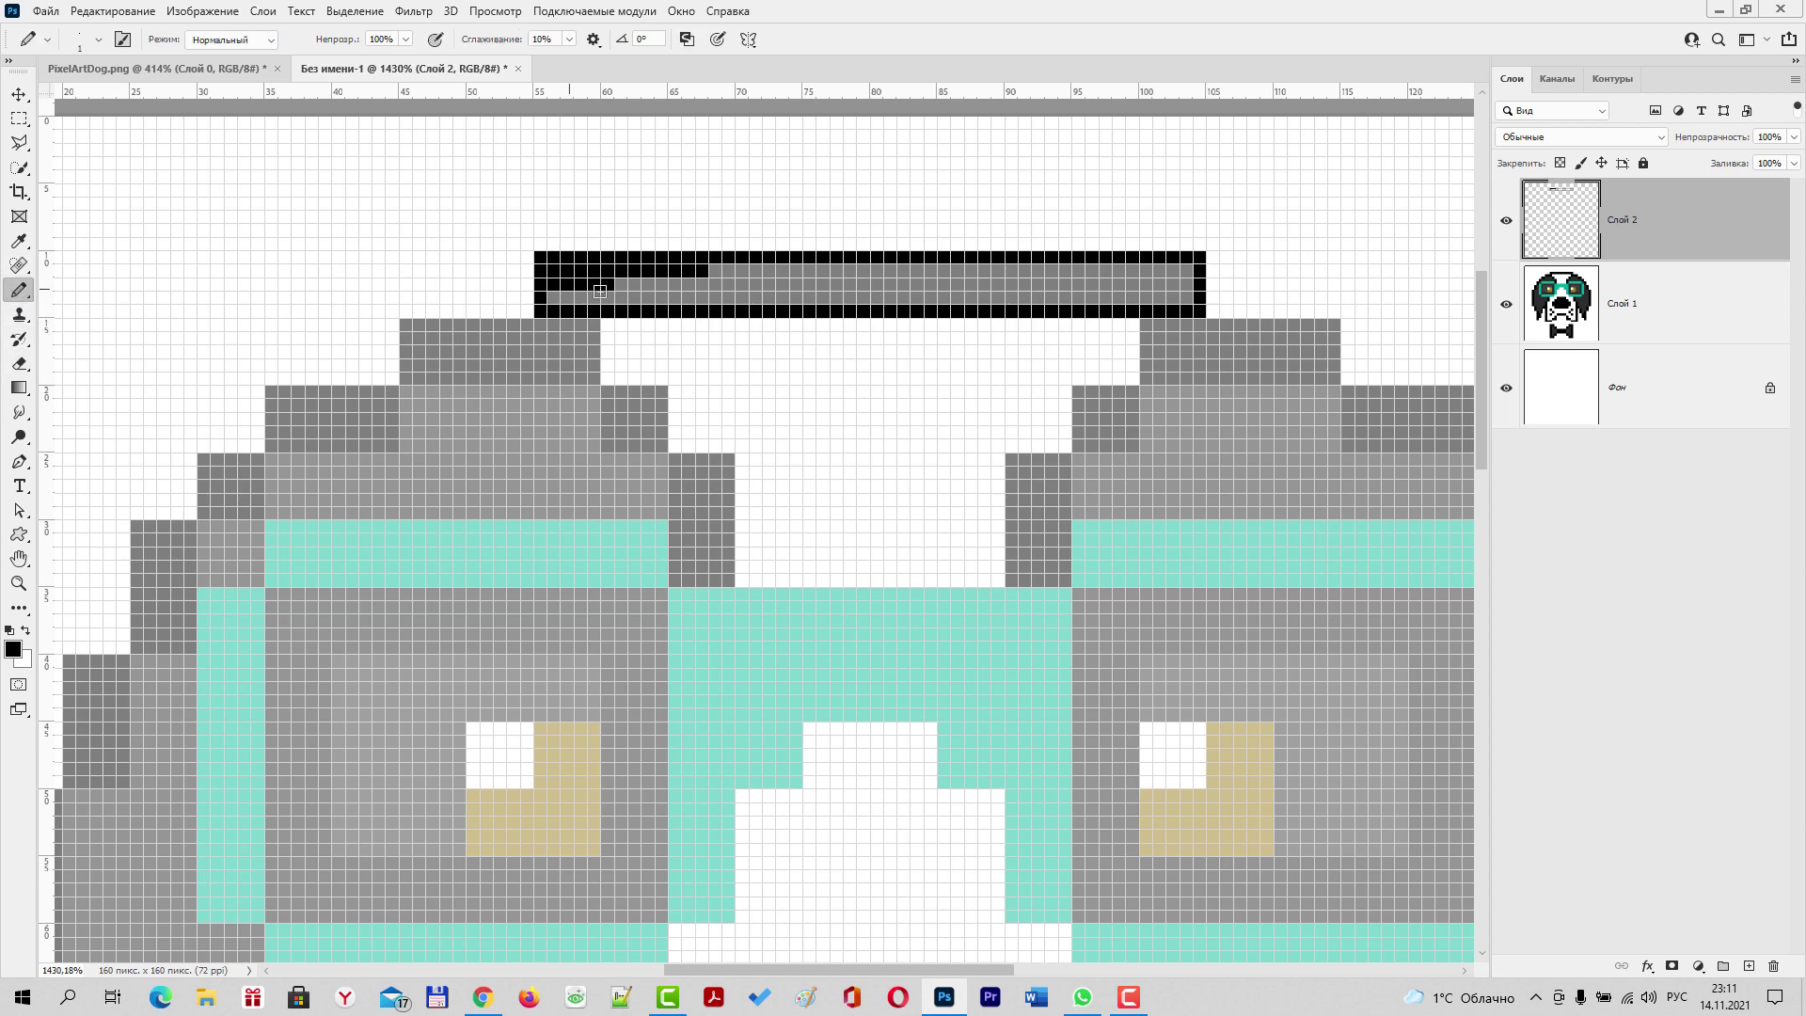
pyautogui.moveTo(610, 297); pyautogui.dragTo(562, 297)
pyautogui.moveTo(729, 297); pyautogui.dragTo(619, 297)
pyautogui.moveTo(729, 284); pyautogui.dragTo(658, 284)
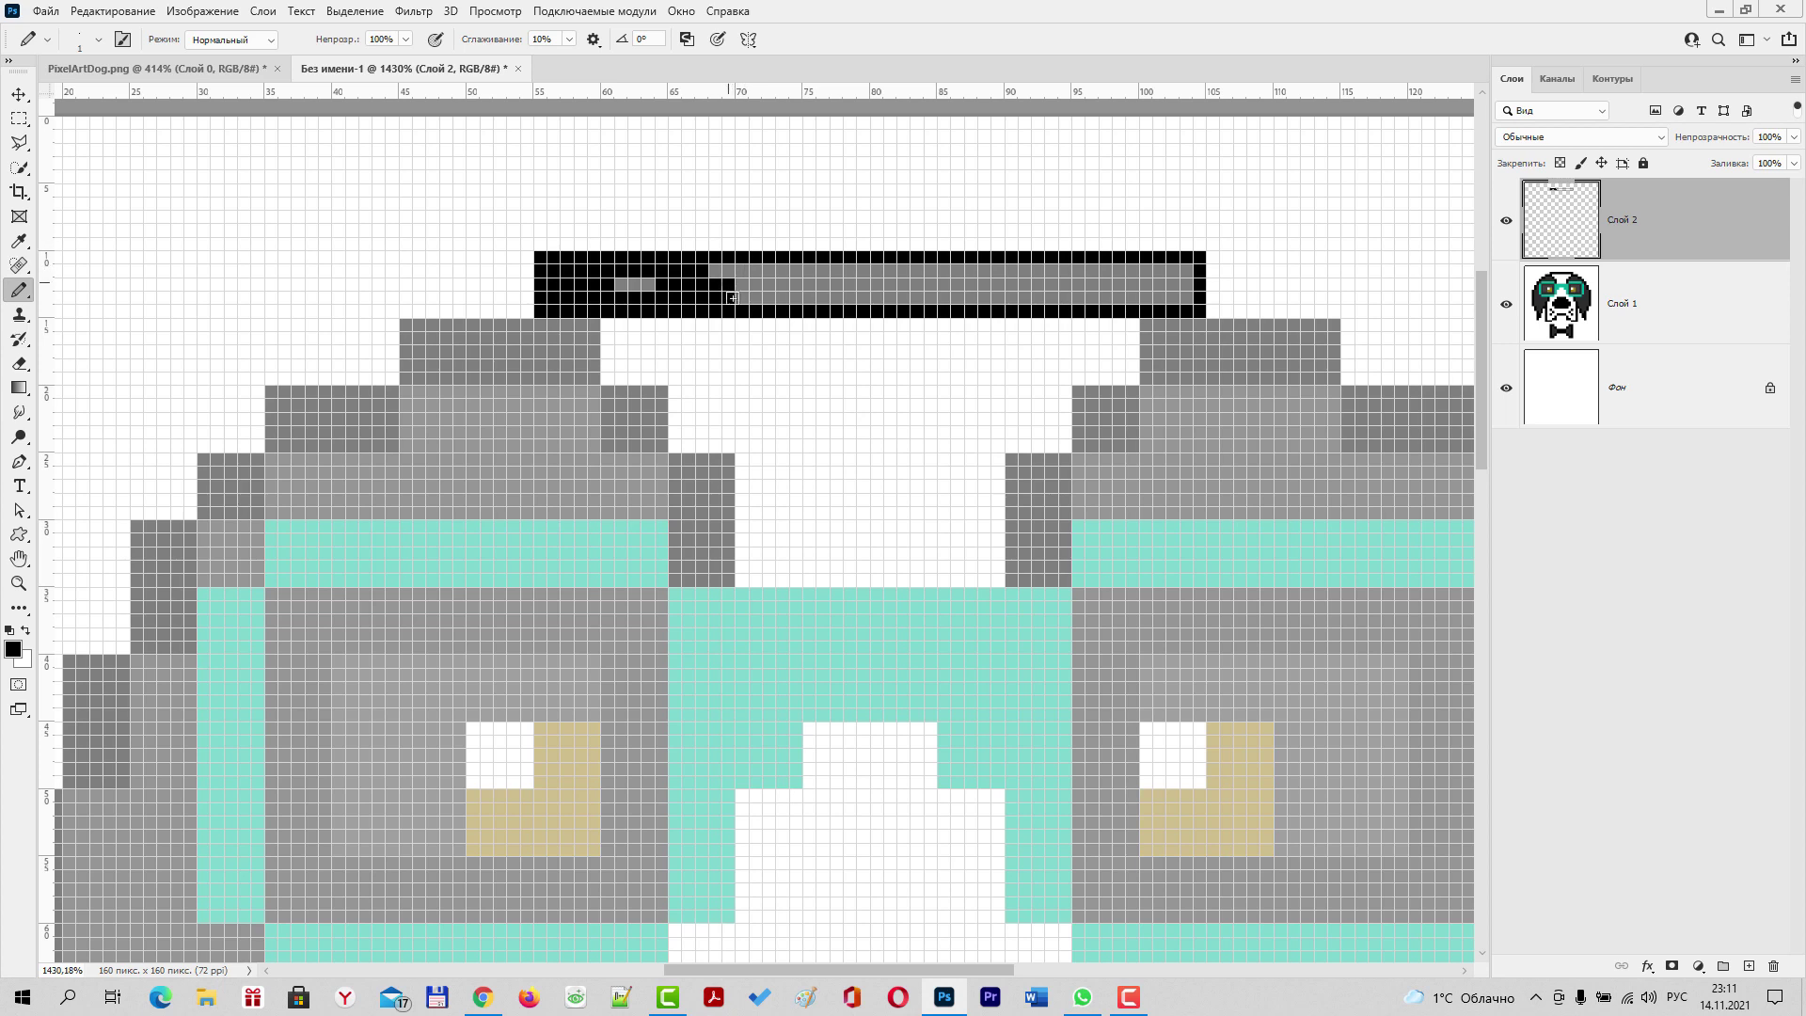
pyautogui.press(']')
pyautogui.press(']')
pyautogui.press(']')
pyautogui.moveTo(729, 290)
pyautogui.mouseDown()
pyautogui.moveTo(1176, 288)
pyautogui.moveTo(1163, 279)
pyautogui.moveTo(1186, 377)
pyautogui.moveTo(1267, 354)
pyautogui.mouseUp()
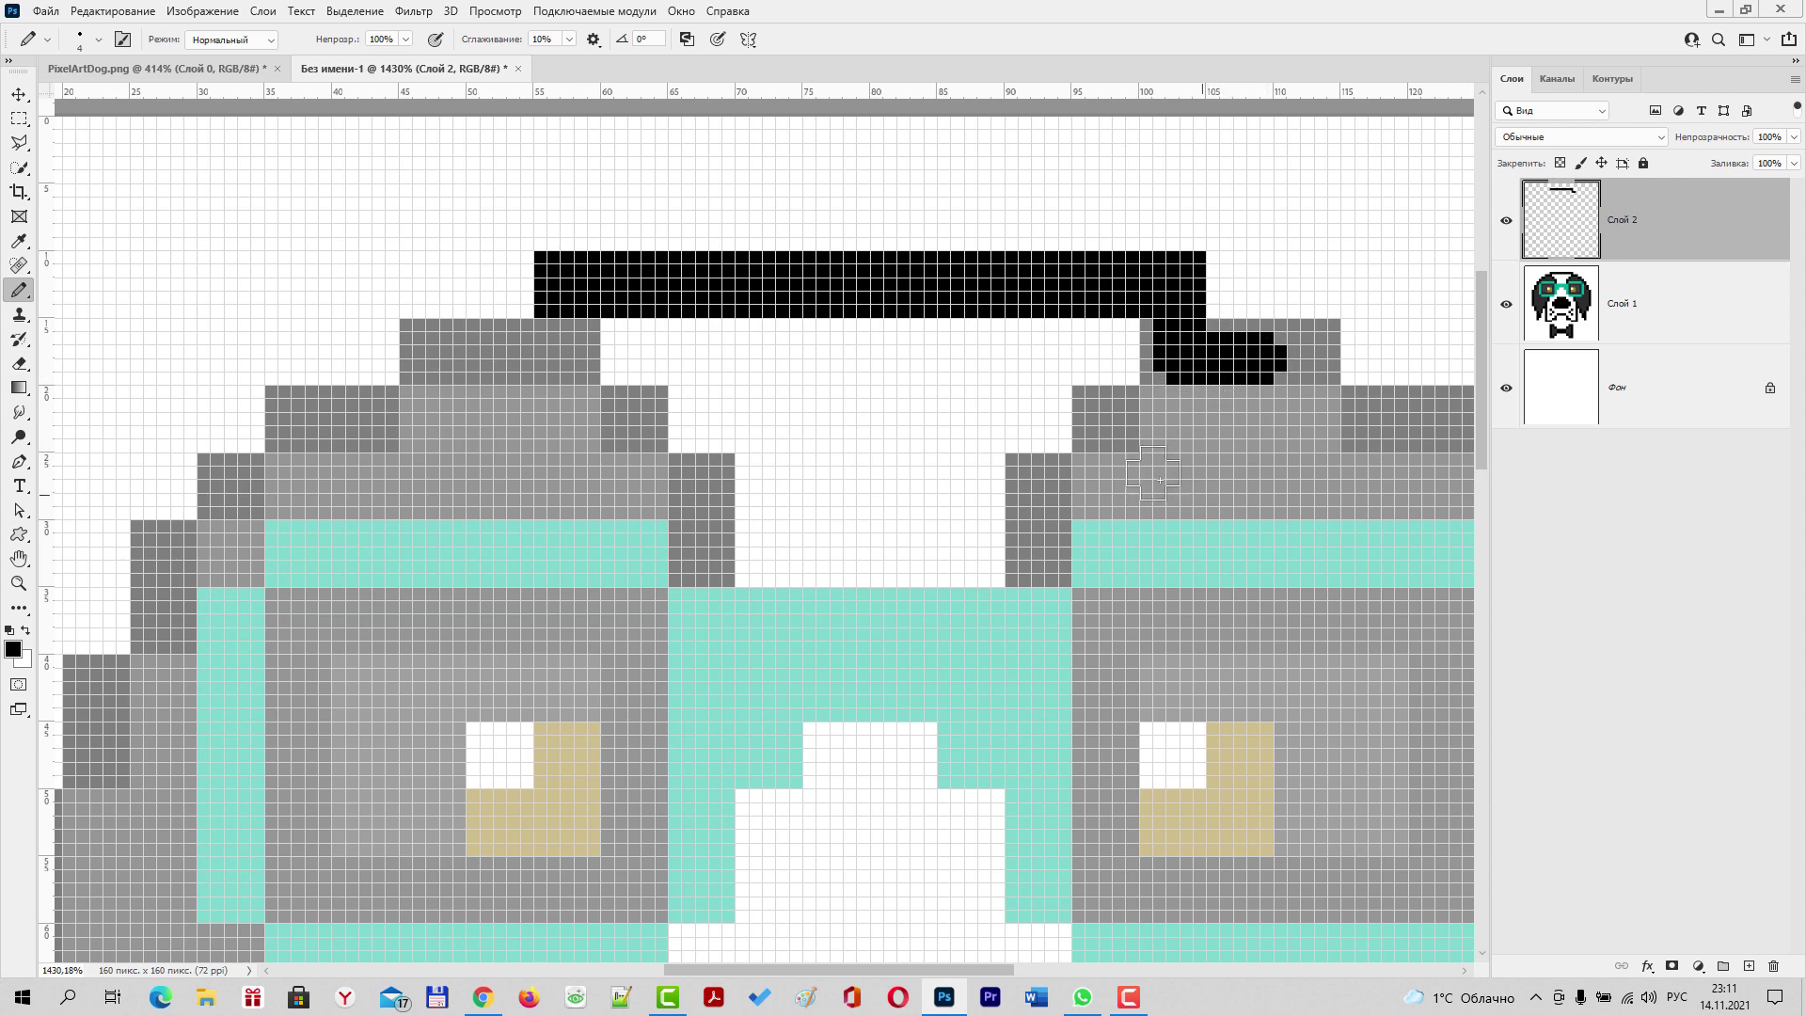
pyautogui.moveTo(569, 325)
pyautogui.mouseDown()
pyautogui.moveTo(579, 366)
pyautogui.moveTo(528, 373)
pyautogui.mouseUp()
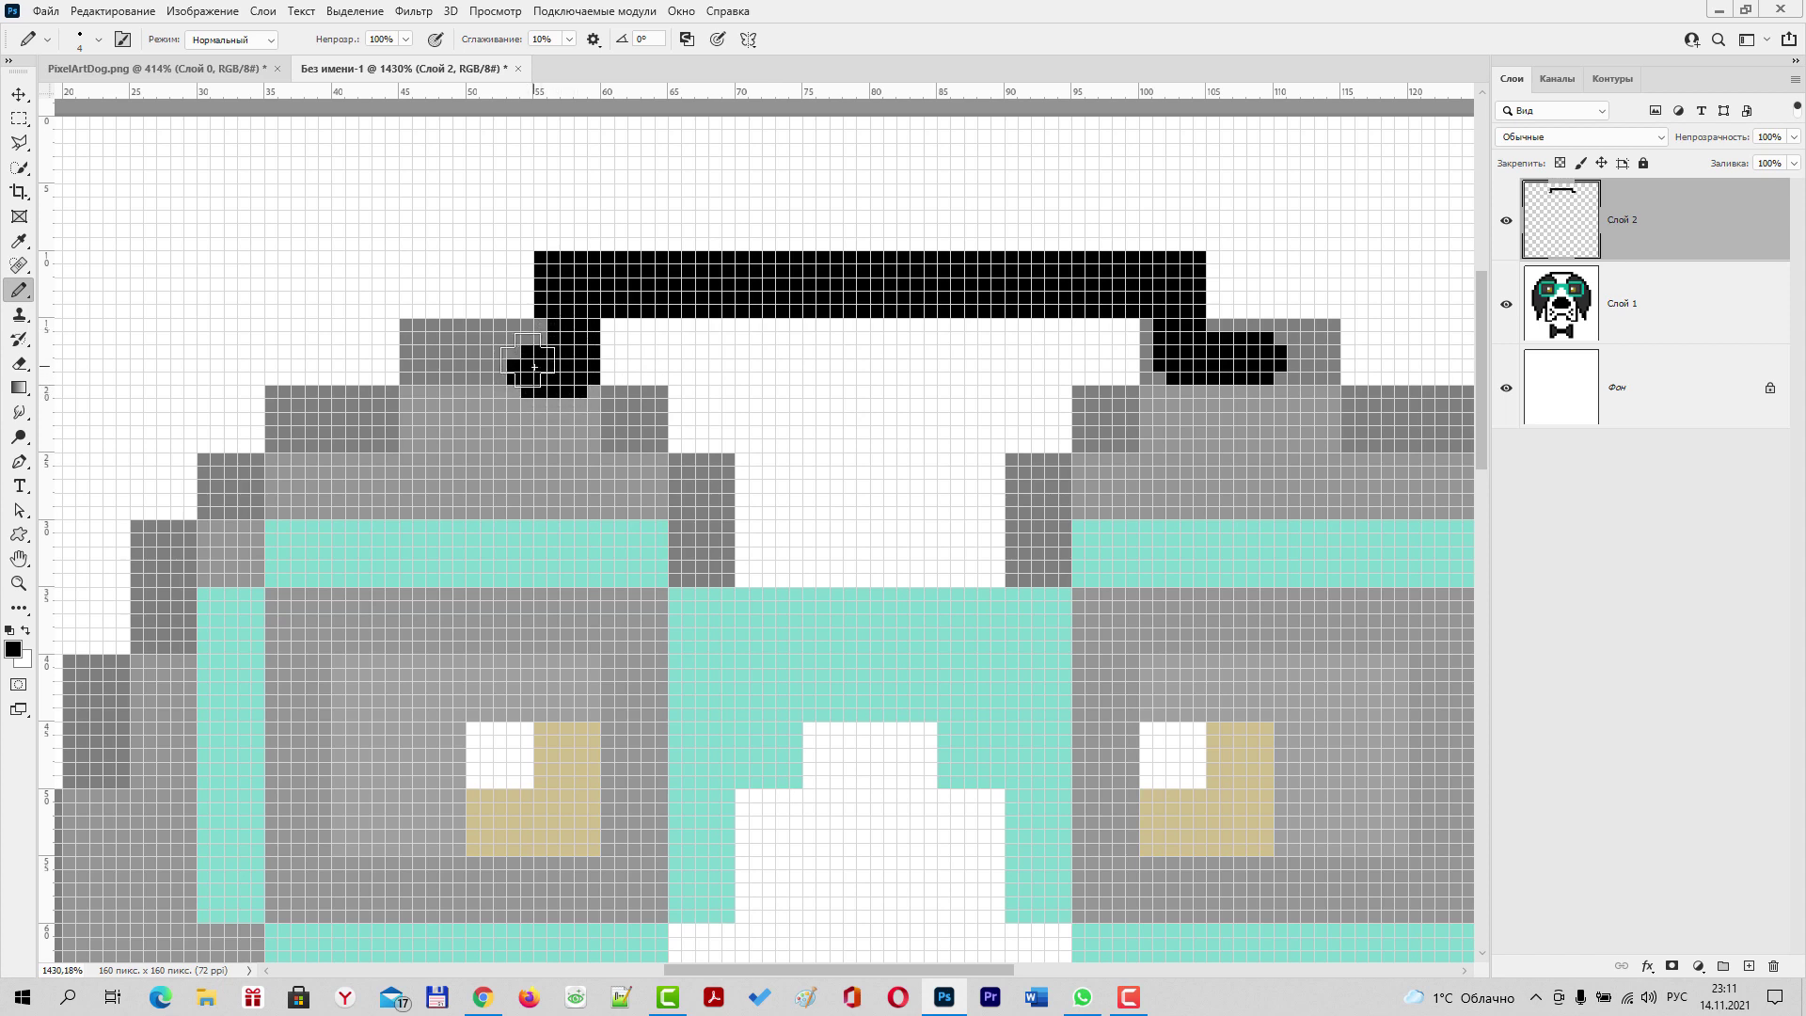
pyautogui.hotkey('ctrl', 'z')
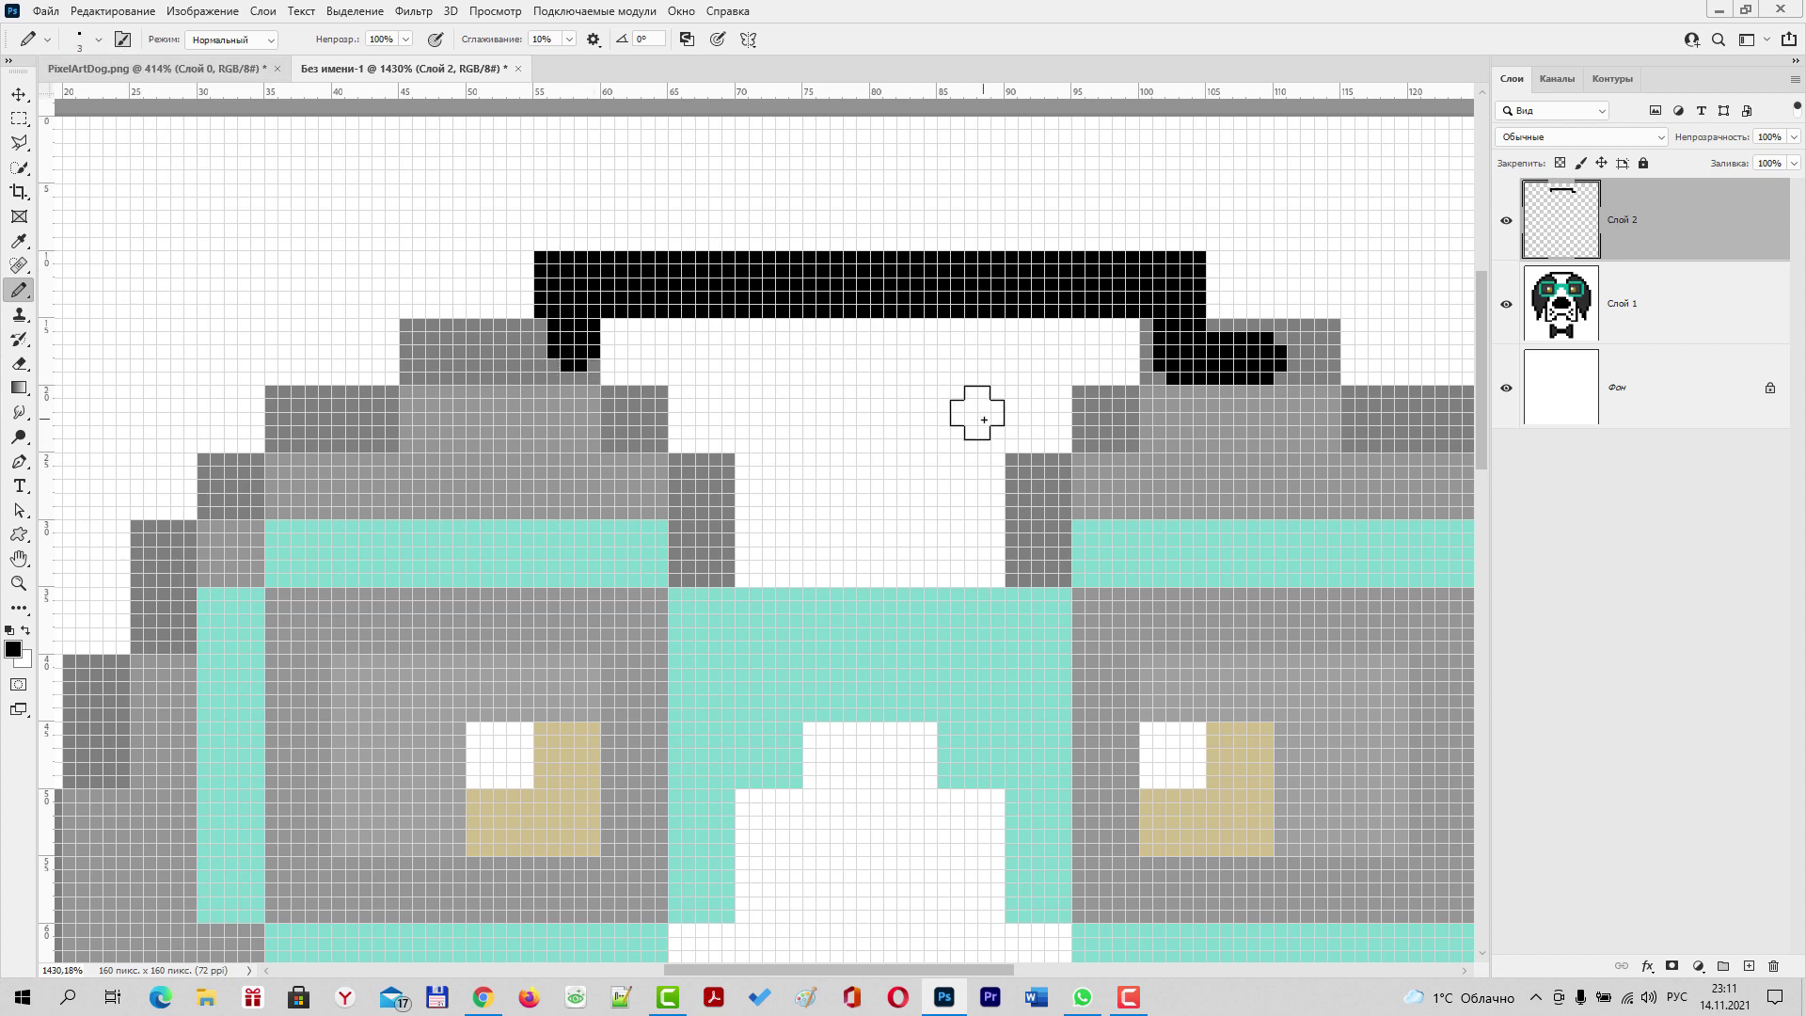
# Blacken the grey rows of the left block under the bar at 2 px, then 1 px
pyautogui.press('[')
pyautogui.moveTo(417, 339); pyautogui.dragTo(593, 374)
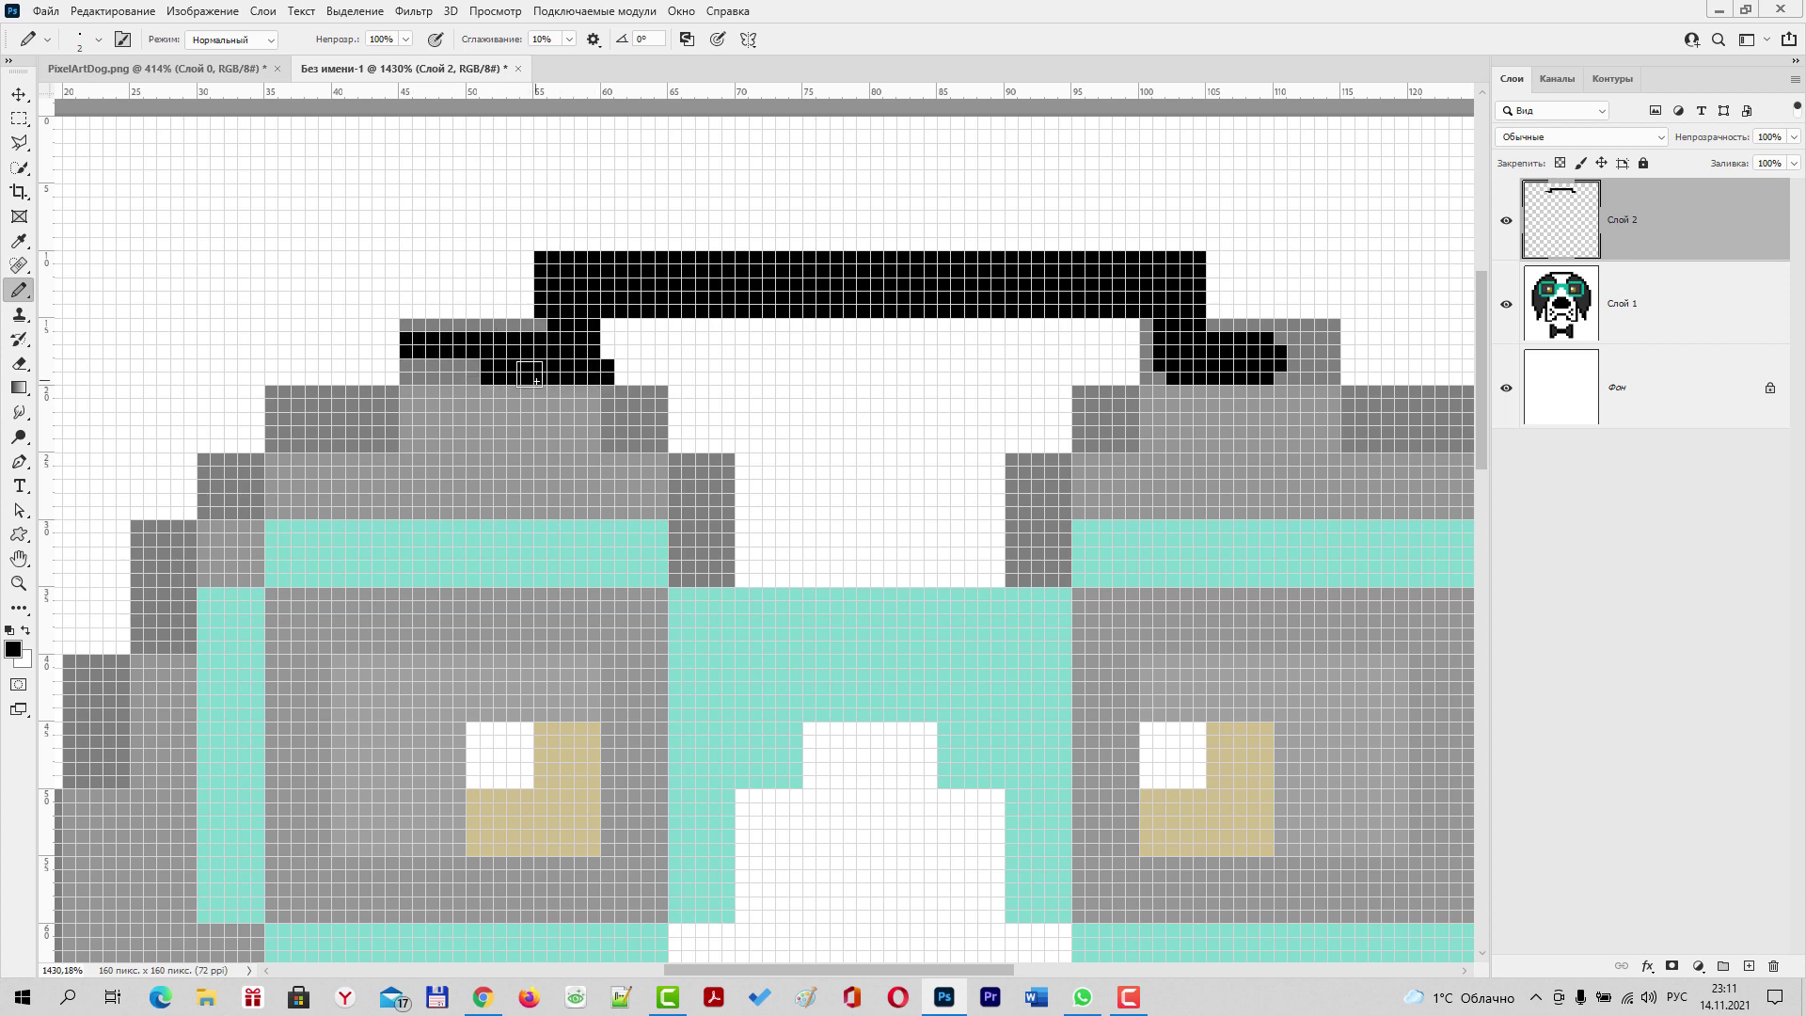
pyautogui.hotkey('ctrl', 'z')
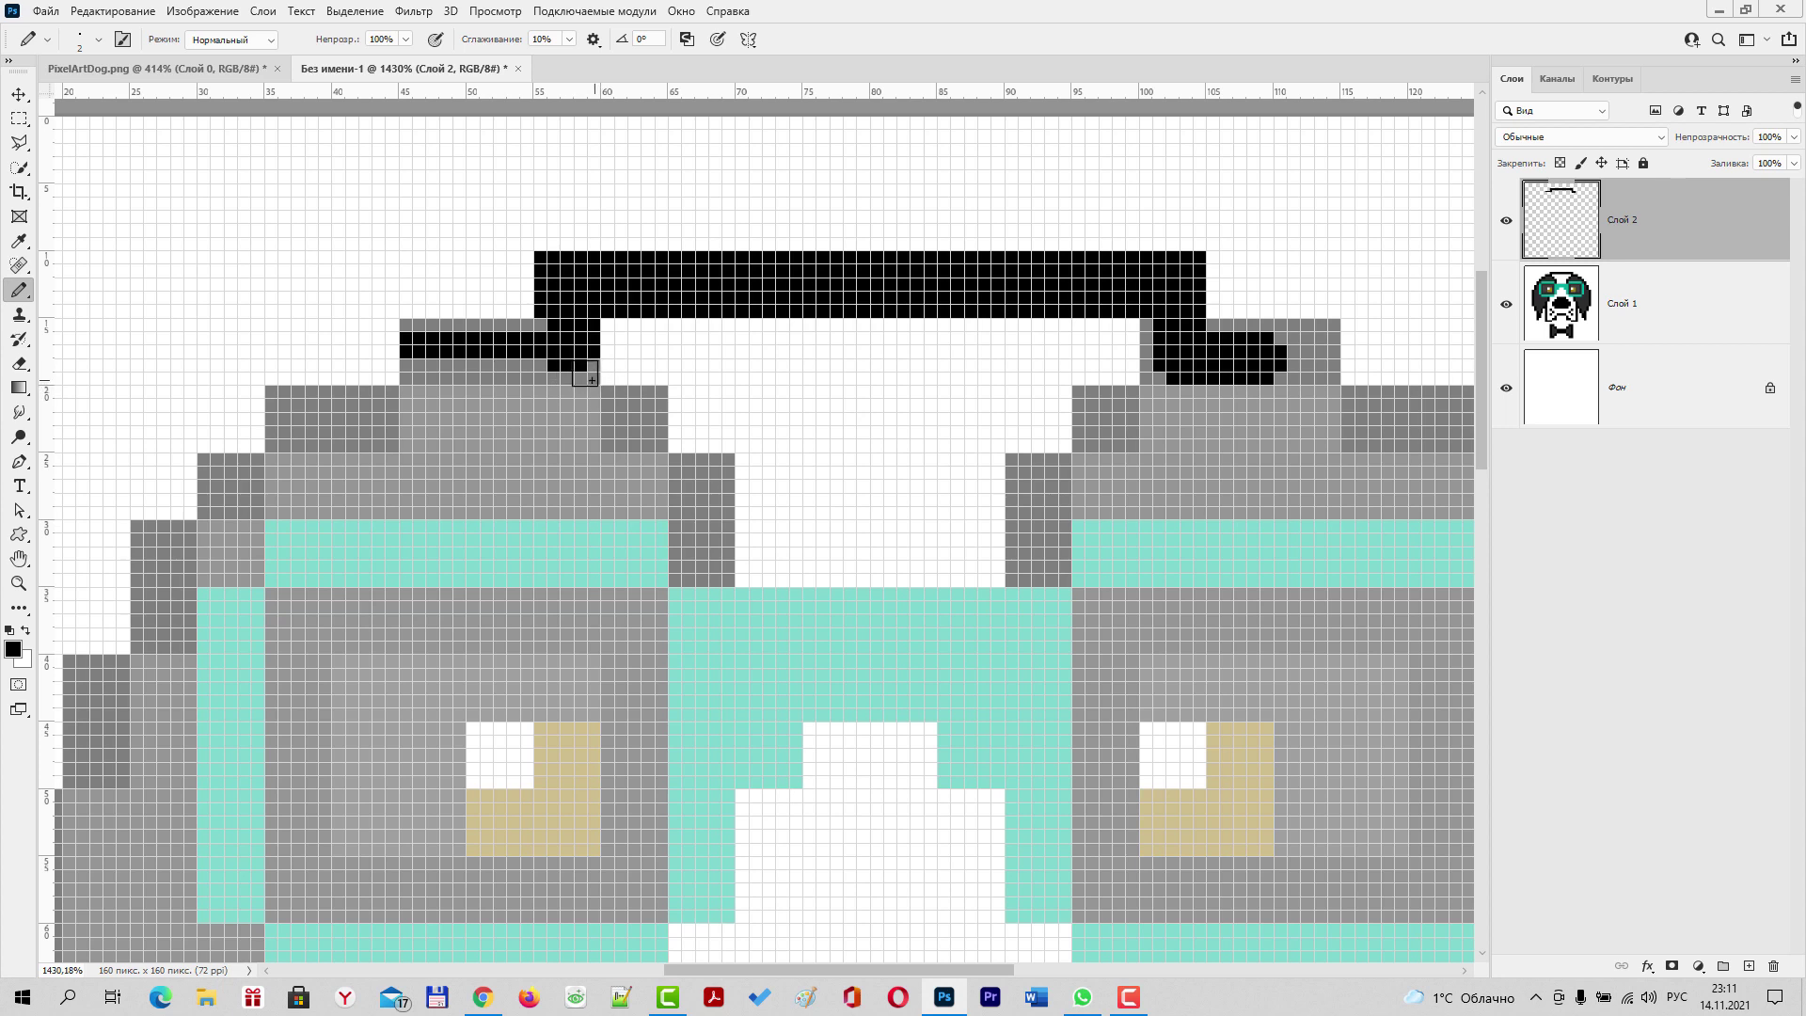
pyautogui.press('[')
pyautogui.moveTo(587, 377)
pyautogui.mouseDown()
pyautogui.moveTo(404, 371)
pyautogui.moveTo(419, 365)
pyautogui.mouseUp()
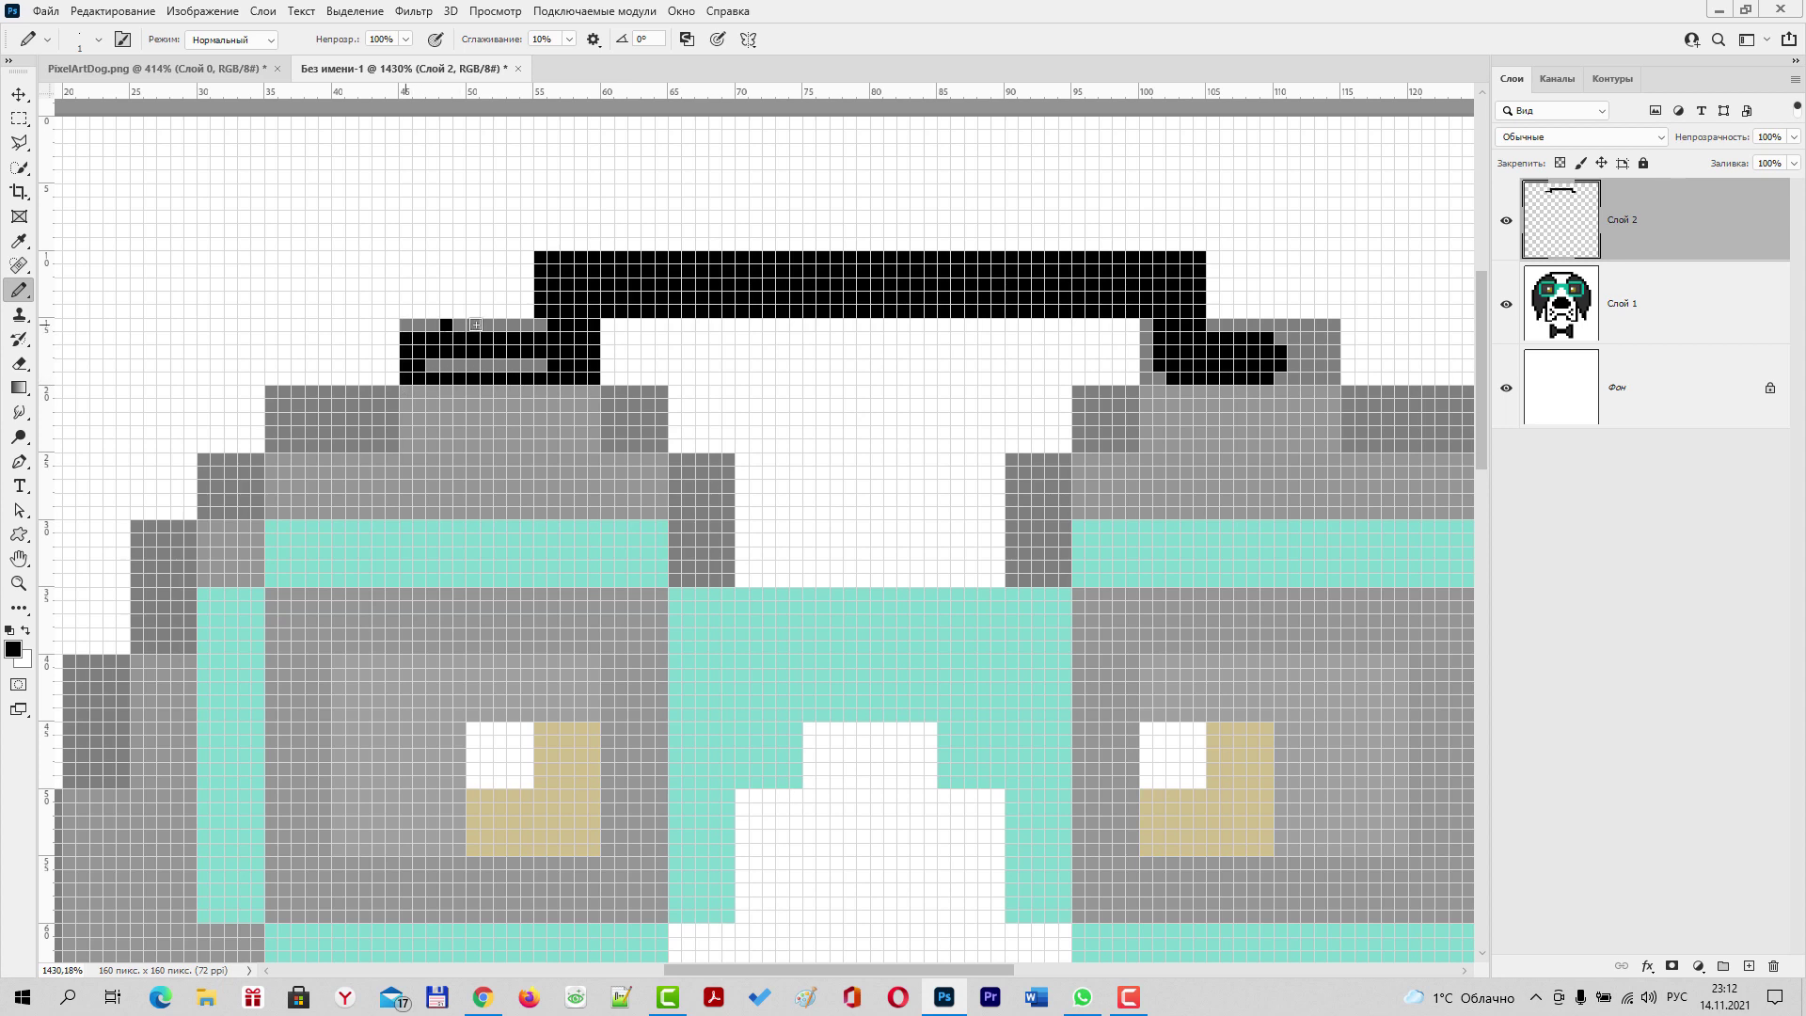
pyautogui.moveTo(442, 326)
pyautogui.mouseDown()
pyautogui.moveTo(538, 323)
pyautogui.moveTo(417, 325)
pyautogui.mouseUp()
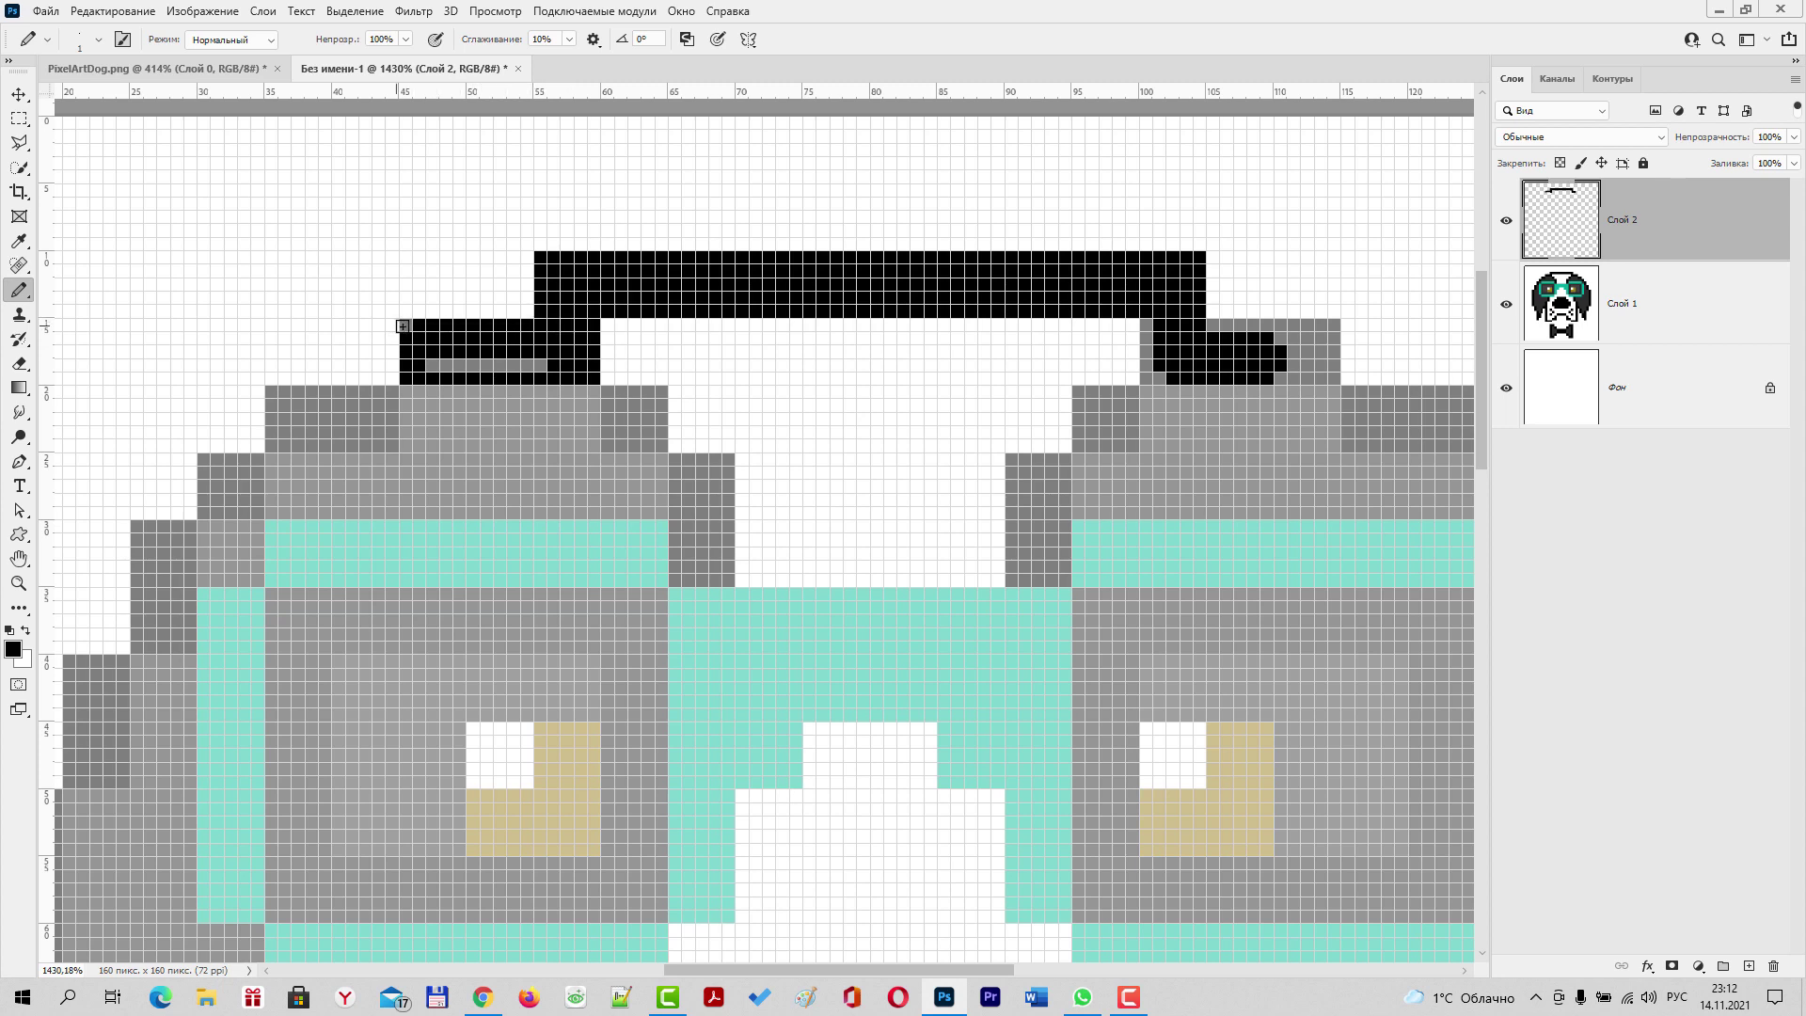
pyautogui.moveTo(433, 366); pyautogui.dragTo(473, 366)
pyautogui.click(472, 365)
pyautogui.click(540, 365)
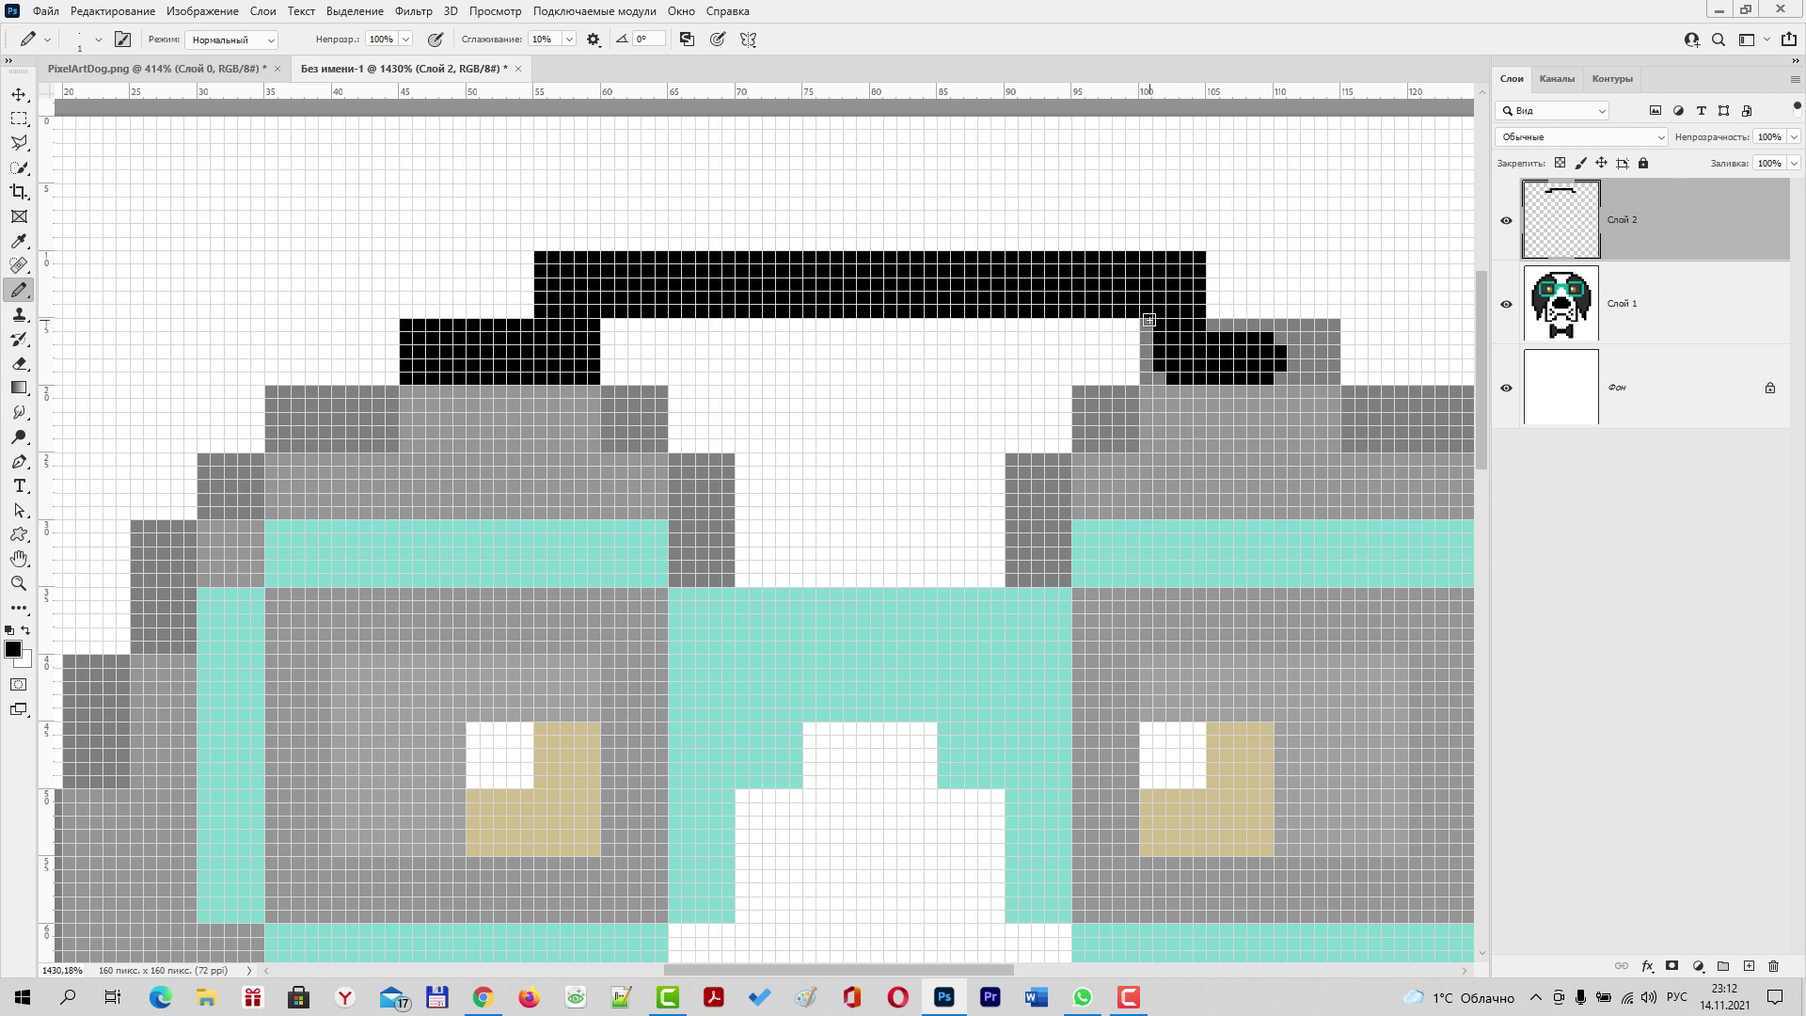
# Blacken the right block's edge column beneath the bar's right end
pyautogui.moveTo(1148, 320)
pyautogui.mouseDown()
pyautogui.moveTo(1148, 377)
pyautogui.moveTo(1248, 377)
pyautogui.moveTo(1255, 325)
pyautogui.moveTo(1352, 325)
pyautogui.moveTo(1334, 352)
pyautogui.mouseUp()
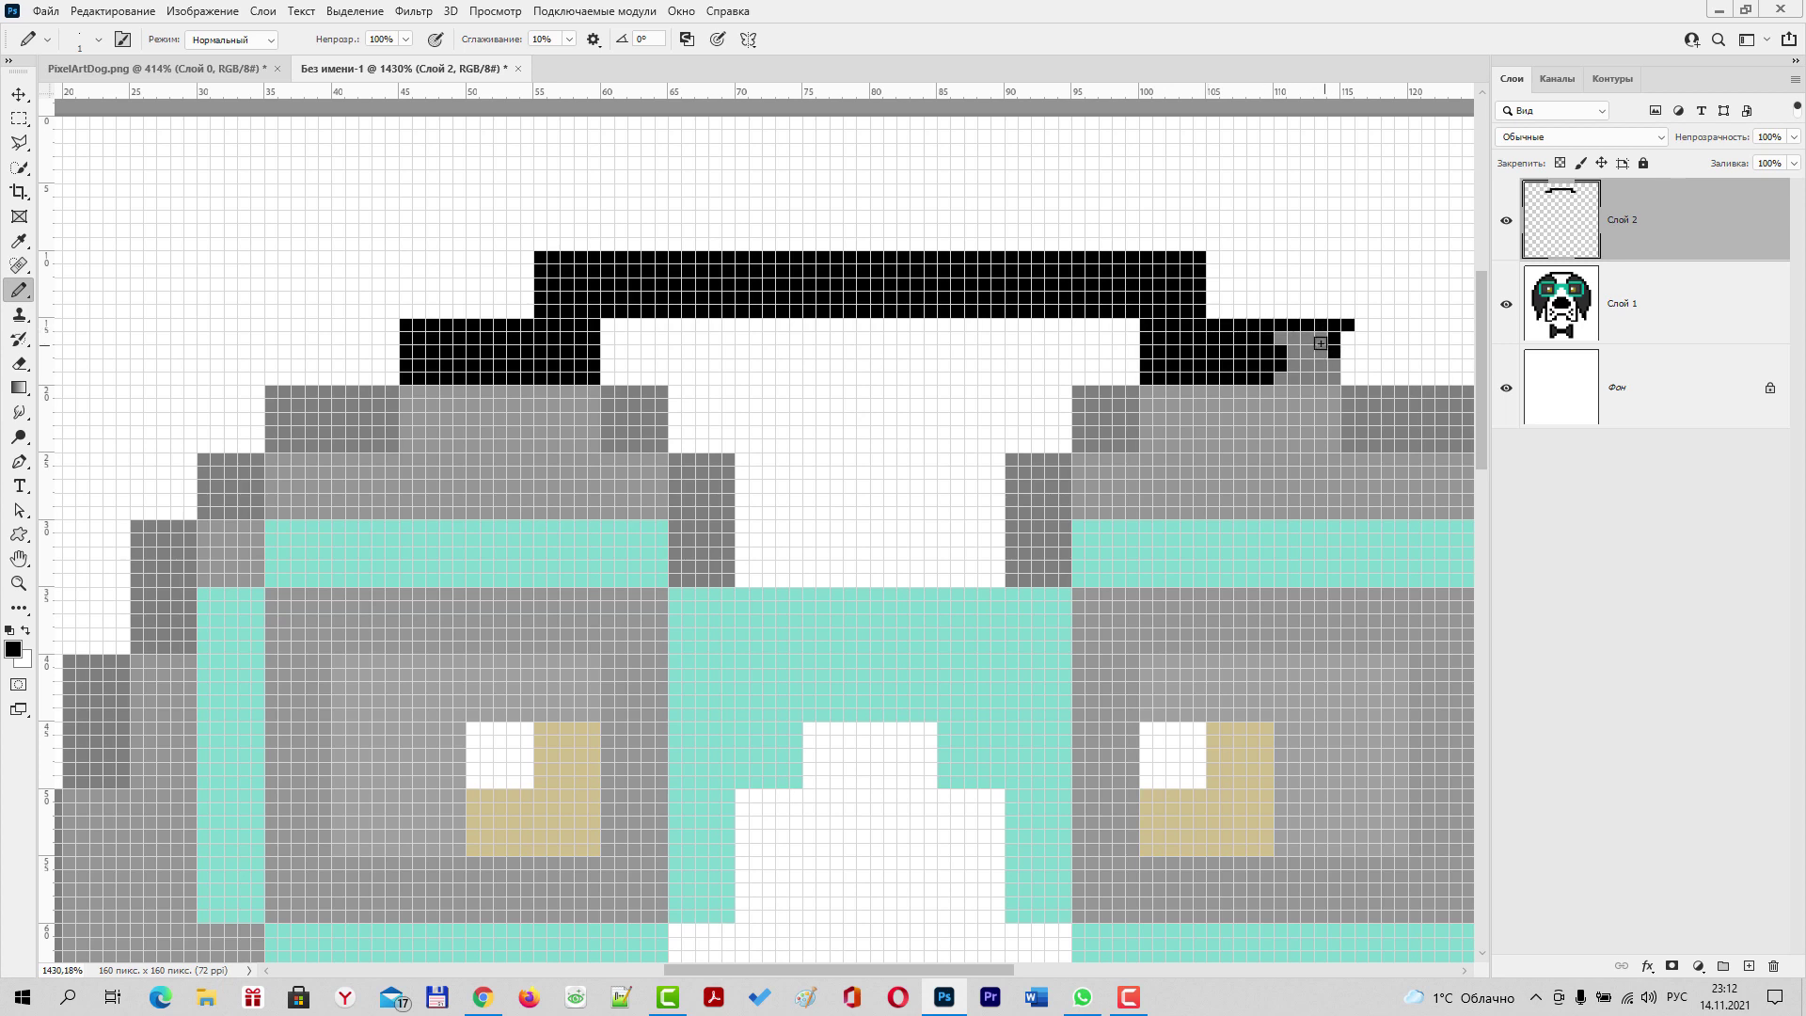
pyautogui.hotkey('ctrl', 'z')
pyautogui.hotkey('ctrl', 'z')
pyautogui.moveTo(1333, 325)
pyautogui.mouseDown()
pyautogui.moveTo(1333, 386)
pyautogui.moveTo(1287, 351)
pyautogui.moveTo(1311, 345)
pyautogui.moveTo(1324, 367)
pyautogui.mouseUp()
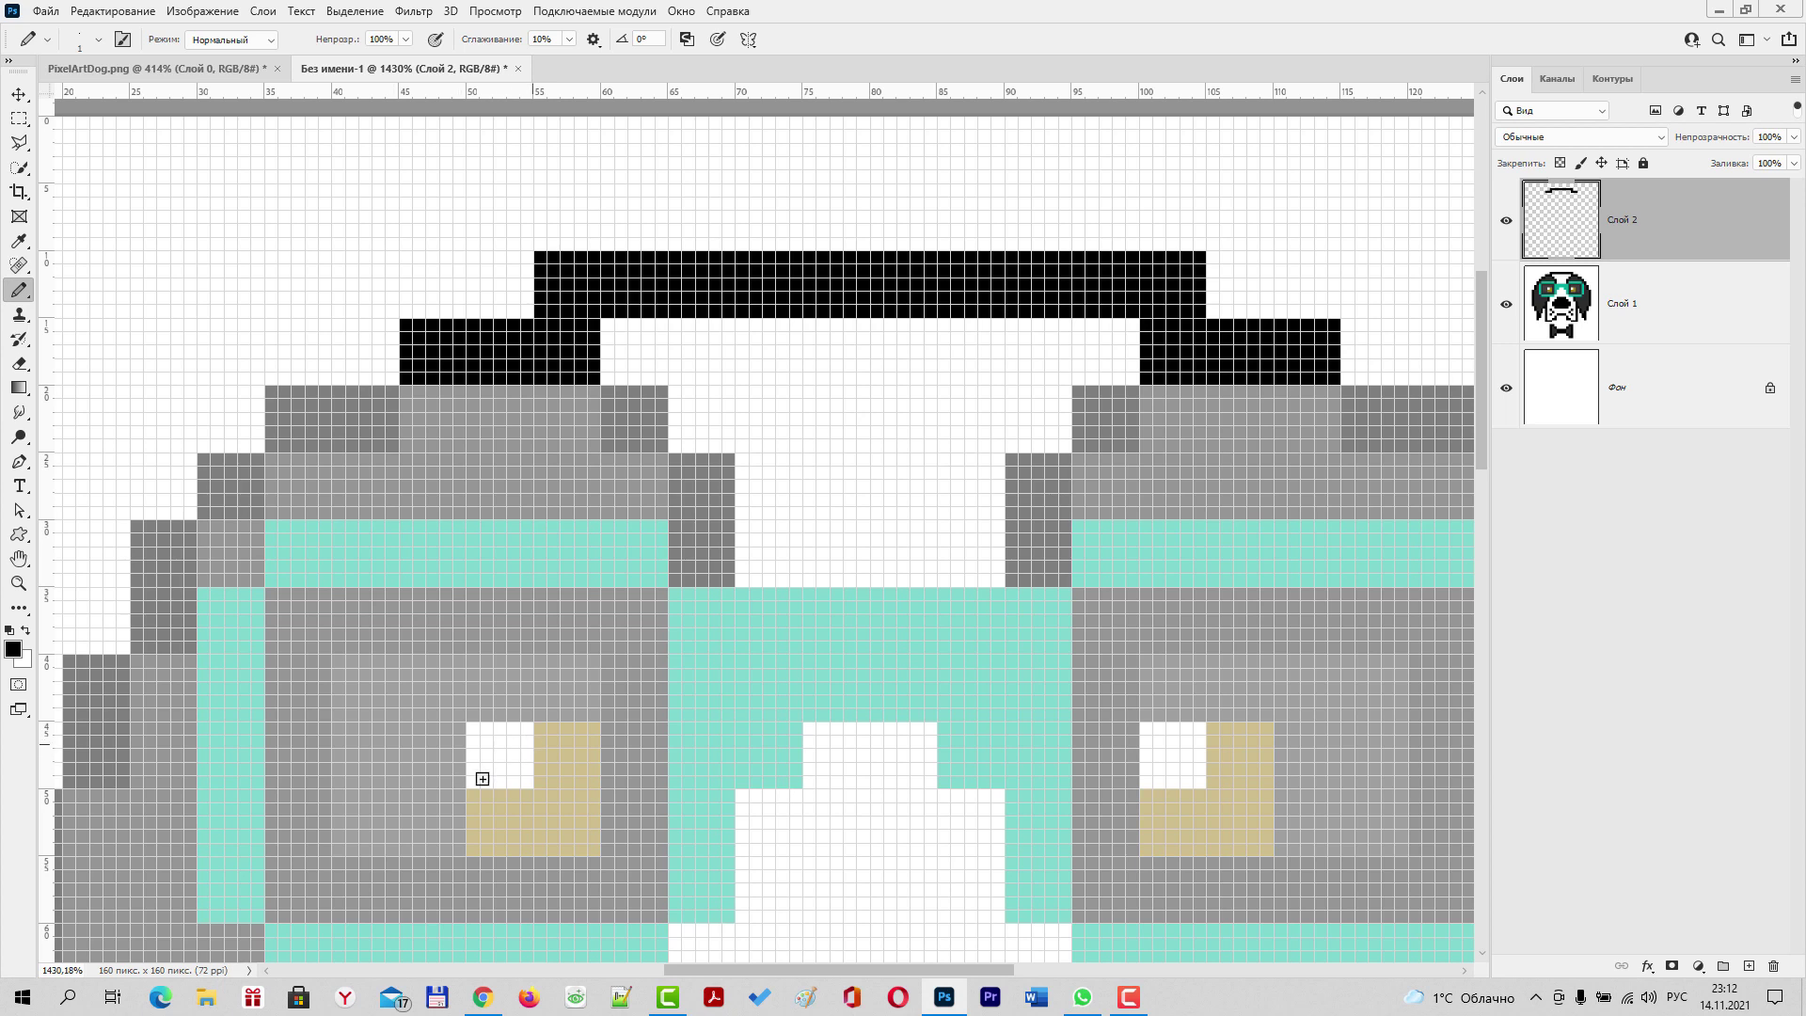
# Set the foreground colour to bright green #34b800
pyautogui.click(15, 649)
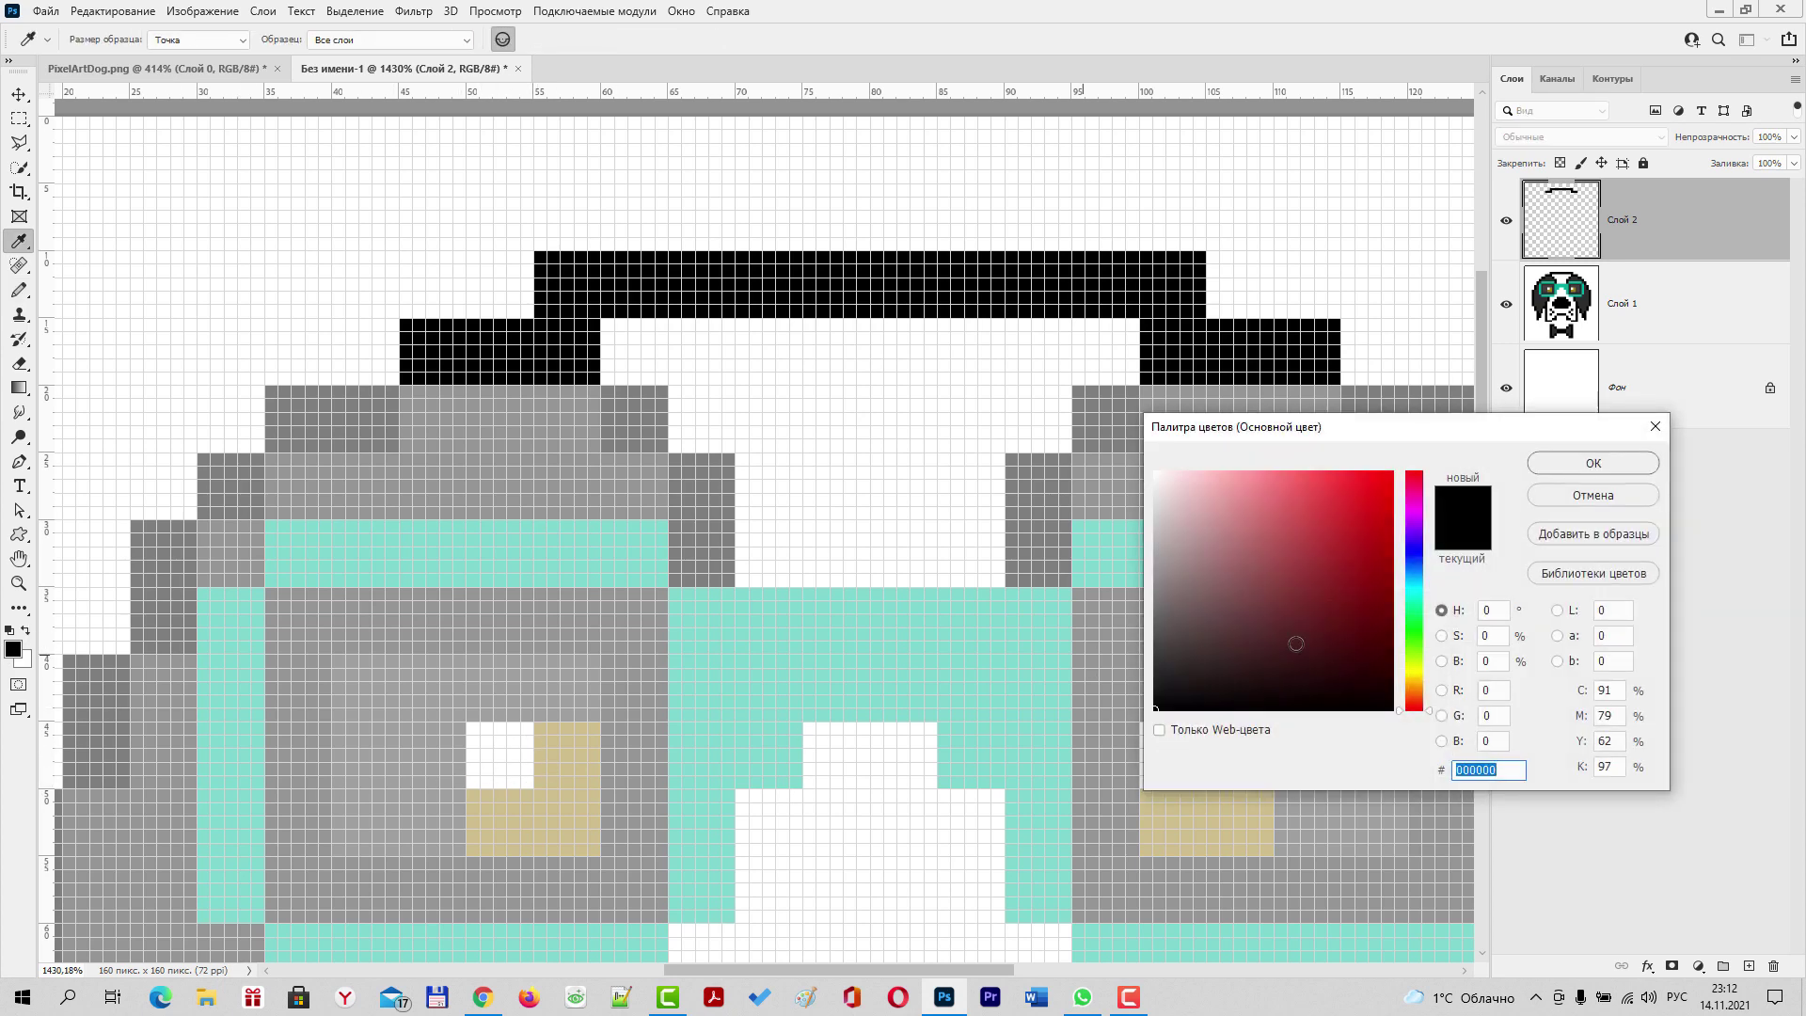
pyautogui.moveTo(1411, 634)
pyautogui.mouseDown()
pyautogui.moveTo(1423, 565)
pyautogui.moveTo(1422, 652)
pyautogui.mouseUp()
pyautogui.moveTo(1390, 555); pyautogui.dragTo(1396, 539)
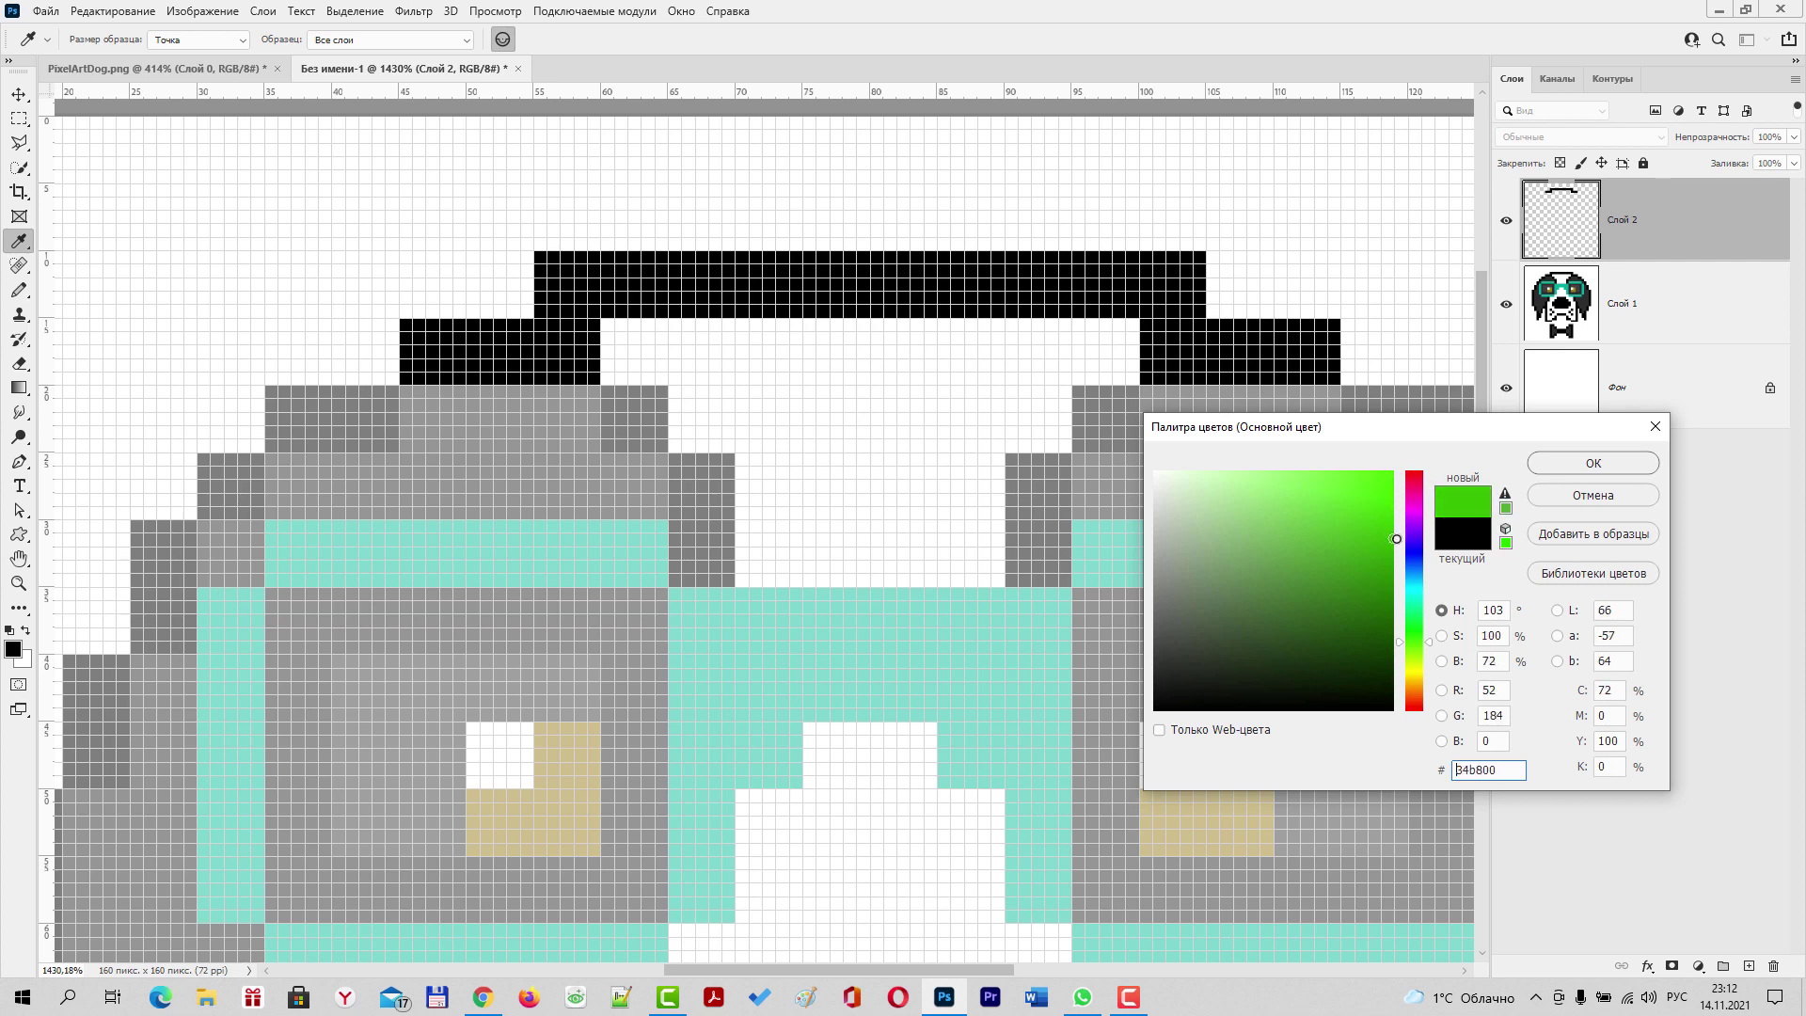
pyautogui.click(1594, 463)
# Paint the left eye's L-shaped tan pixels green with the Pencil
pyautogui.click(540, 741)
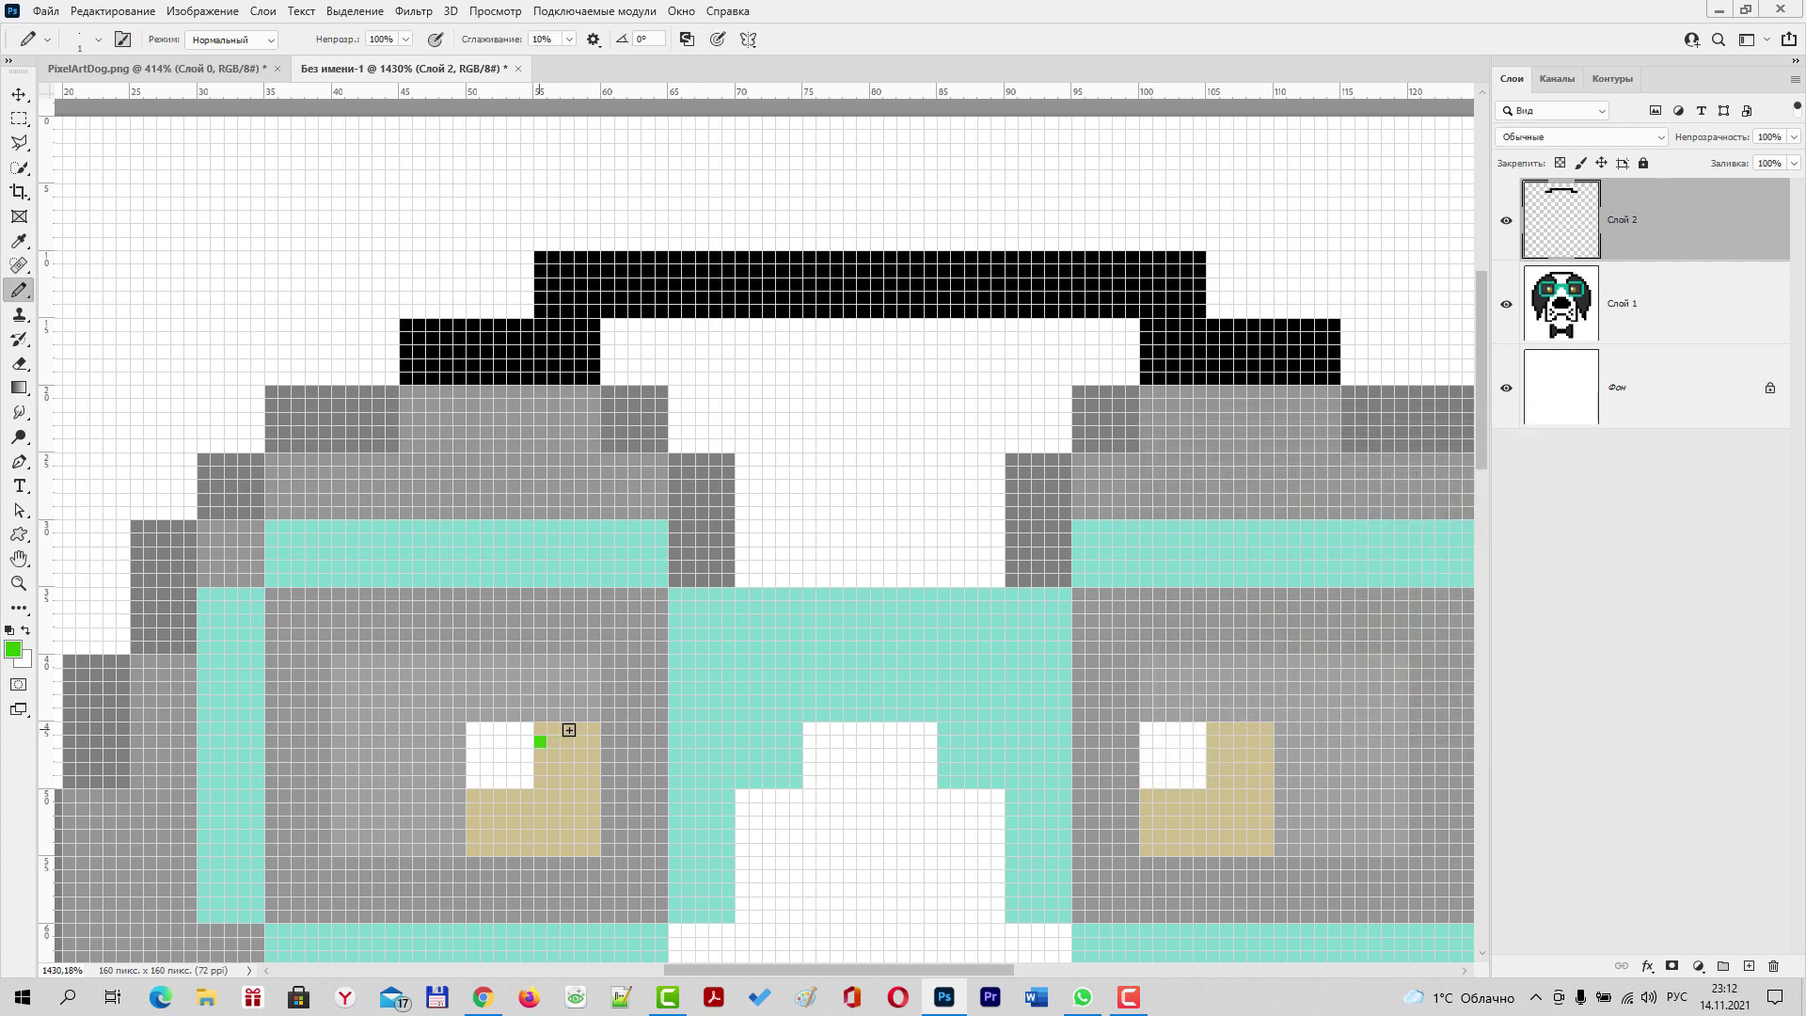
pyautogui.moveTo(569, 730)
pyautogui.mouseDown()
pyautogui.moveTo(581, 741)
pyautogui.moveTo(543, 728)
pyautogui.moveTo(588, 732)
pyautogui.moveTo(594, 809)
pyautogui.moveTo(567, 789)
pyautogui.moveTo(582, 764)
pyautogui.moveTo(569, 809)
pyautogui.moveTo(551, 753)
pyautogui.moveTo(564, 804)
pyautogui.mouseUp()
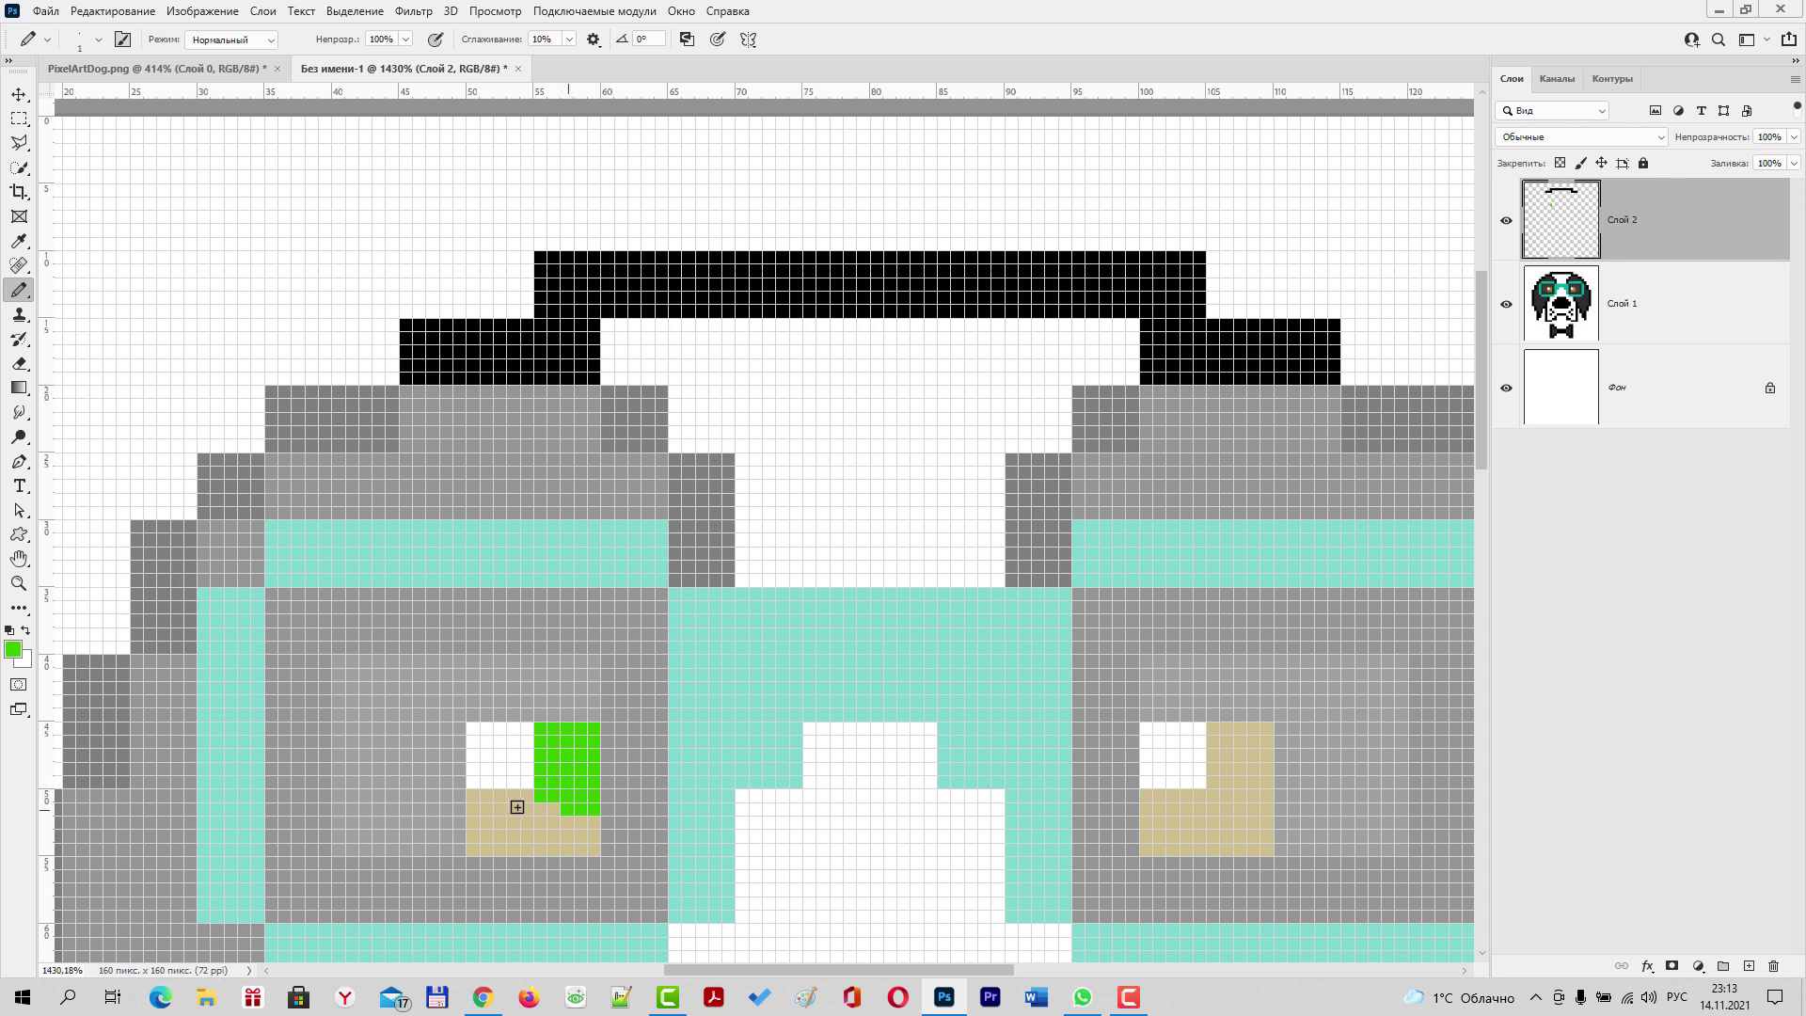
pyautogui.moveTo(472, 809); pyautogui.dragTo(518, 809)
pyautogui.click(486, 796)
pyautogui.moveTo(529, 796); pyautogui.dragTo(517, 799)
pyautogui.click(478, 801)
pyautogui.hotkey('ctrl', 'z')
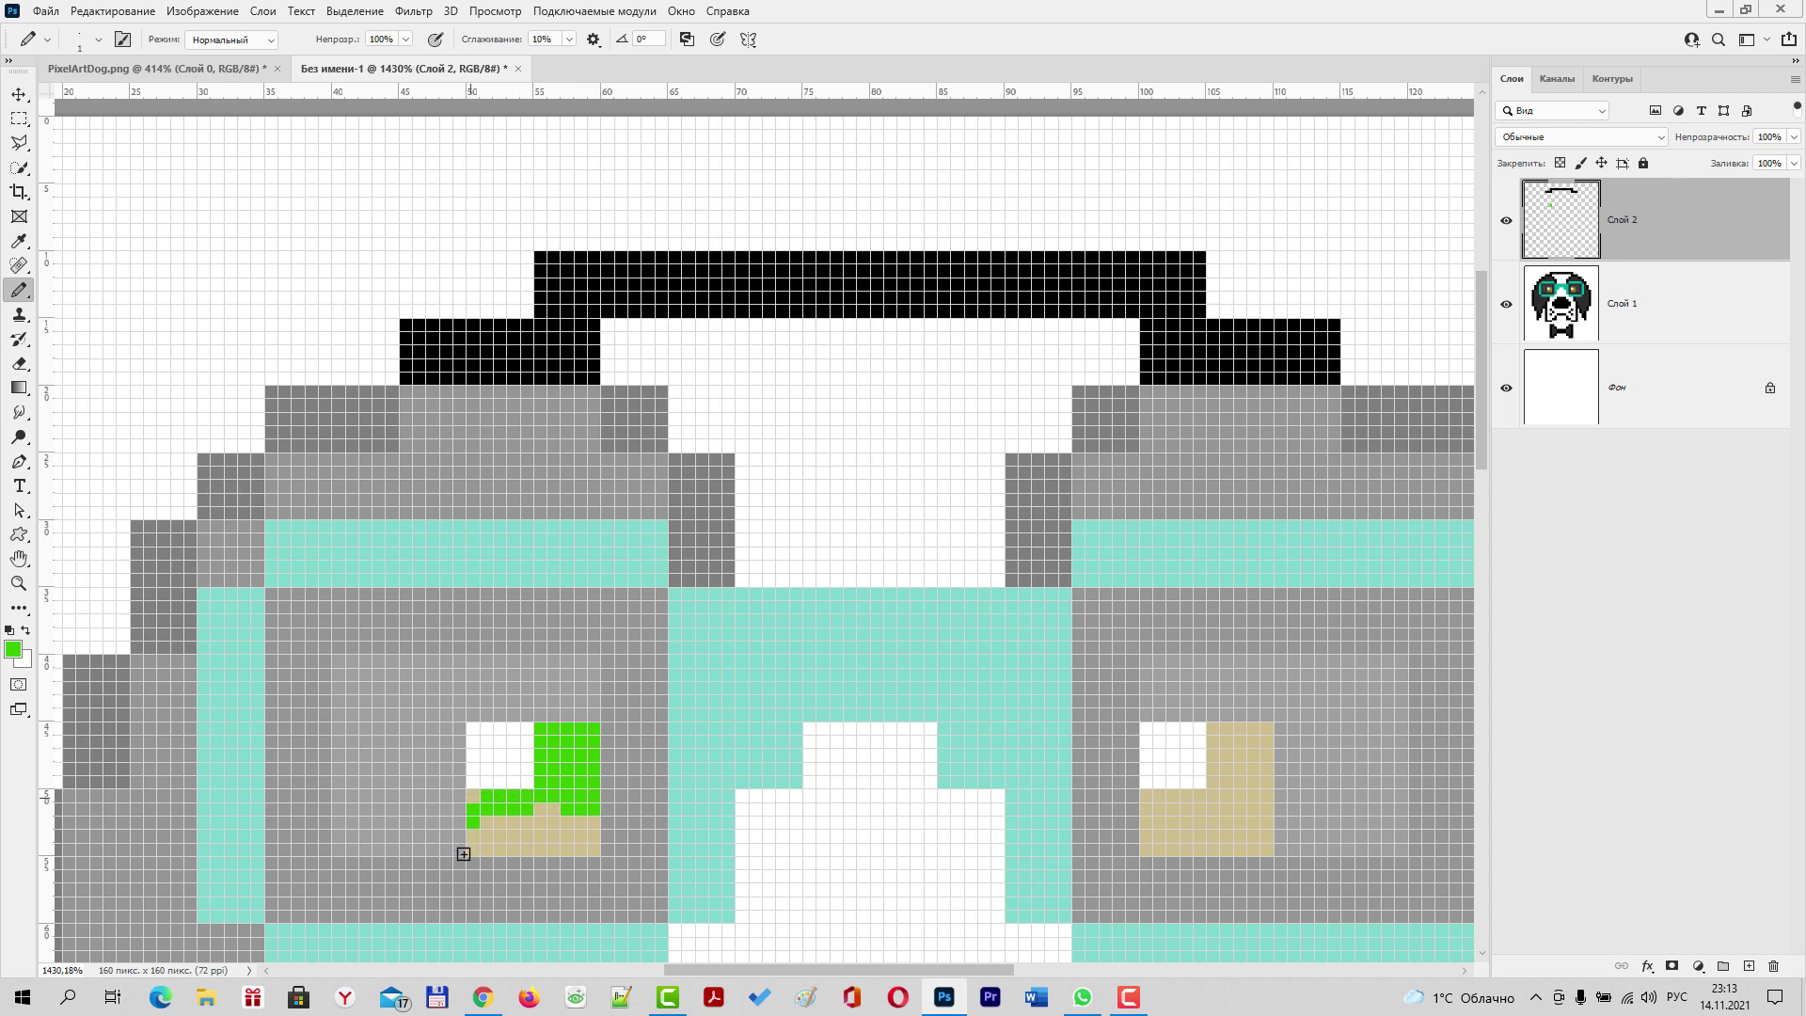
pyautogui.moveTo(473, 809)
pyautogui.mouseDown()
pyautogui.moveTo(591, 857)
pyautogui.moveTo(517, 829)
pyautogui.moveTo(541, 807)
pyautogui.moveTo(493, 837)
pyautogui.moveTo(500, 820)
pyautogui.mouseUp()
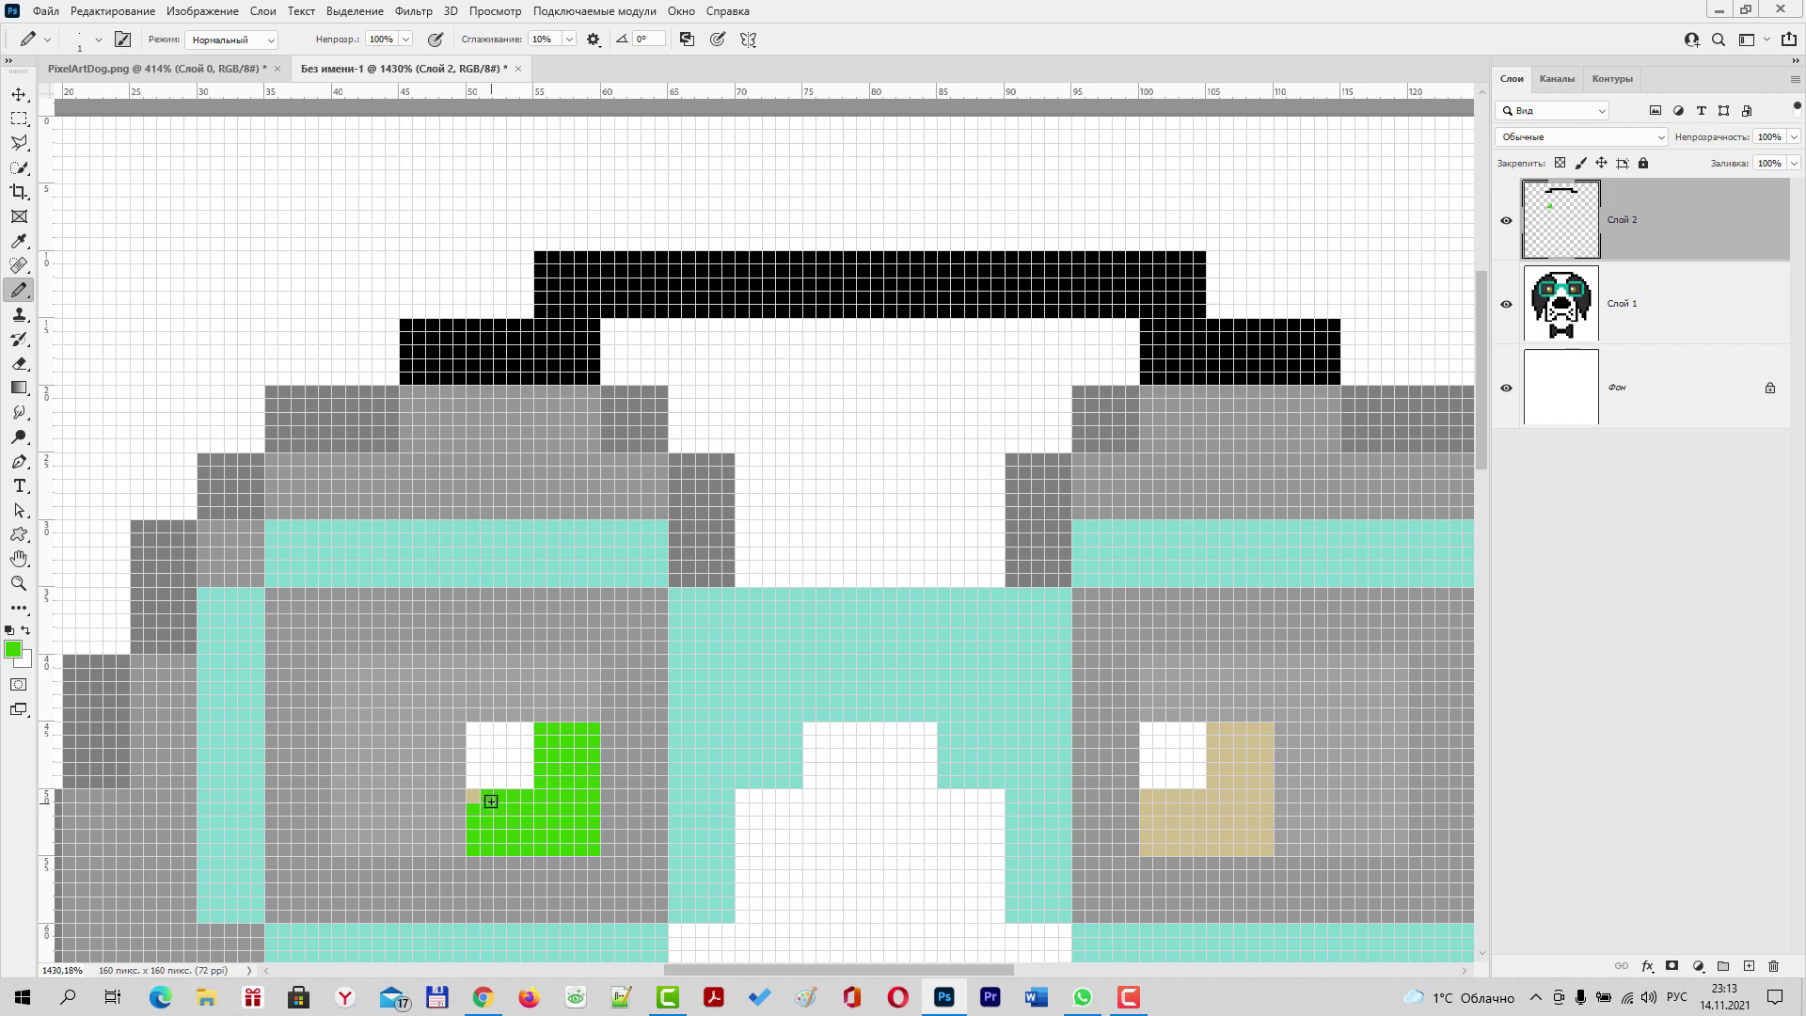
# Fill the eye's last tan pixel green, zoom out, and toggle Слой 1 to compare
pyautogui.click(476, 802)
pyautogui.scroll(-5, 620, 811)
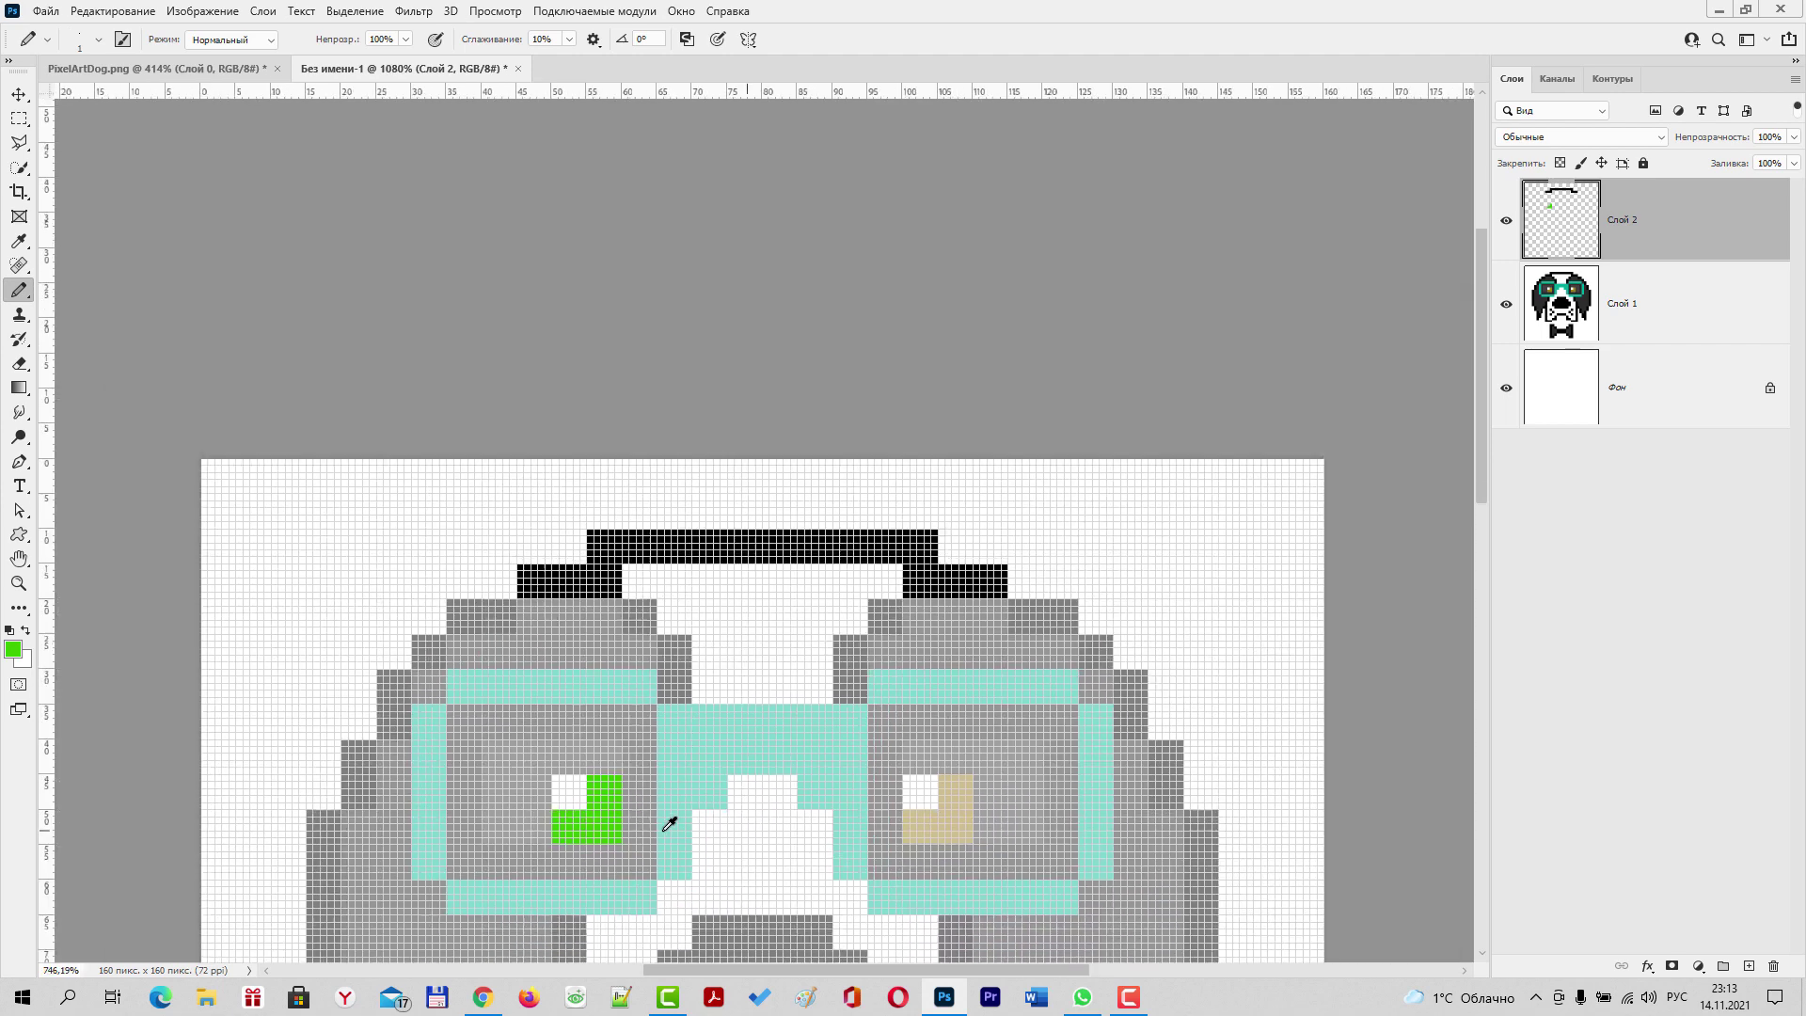
pyautogui.moveTo(846, 750); pyautogui.dragTo(910, 214)
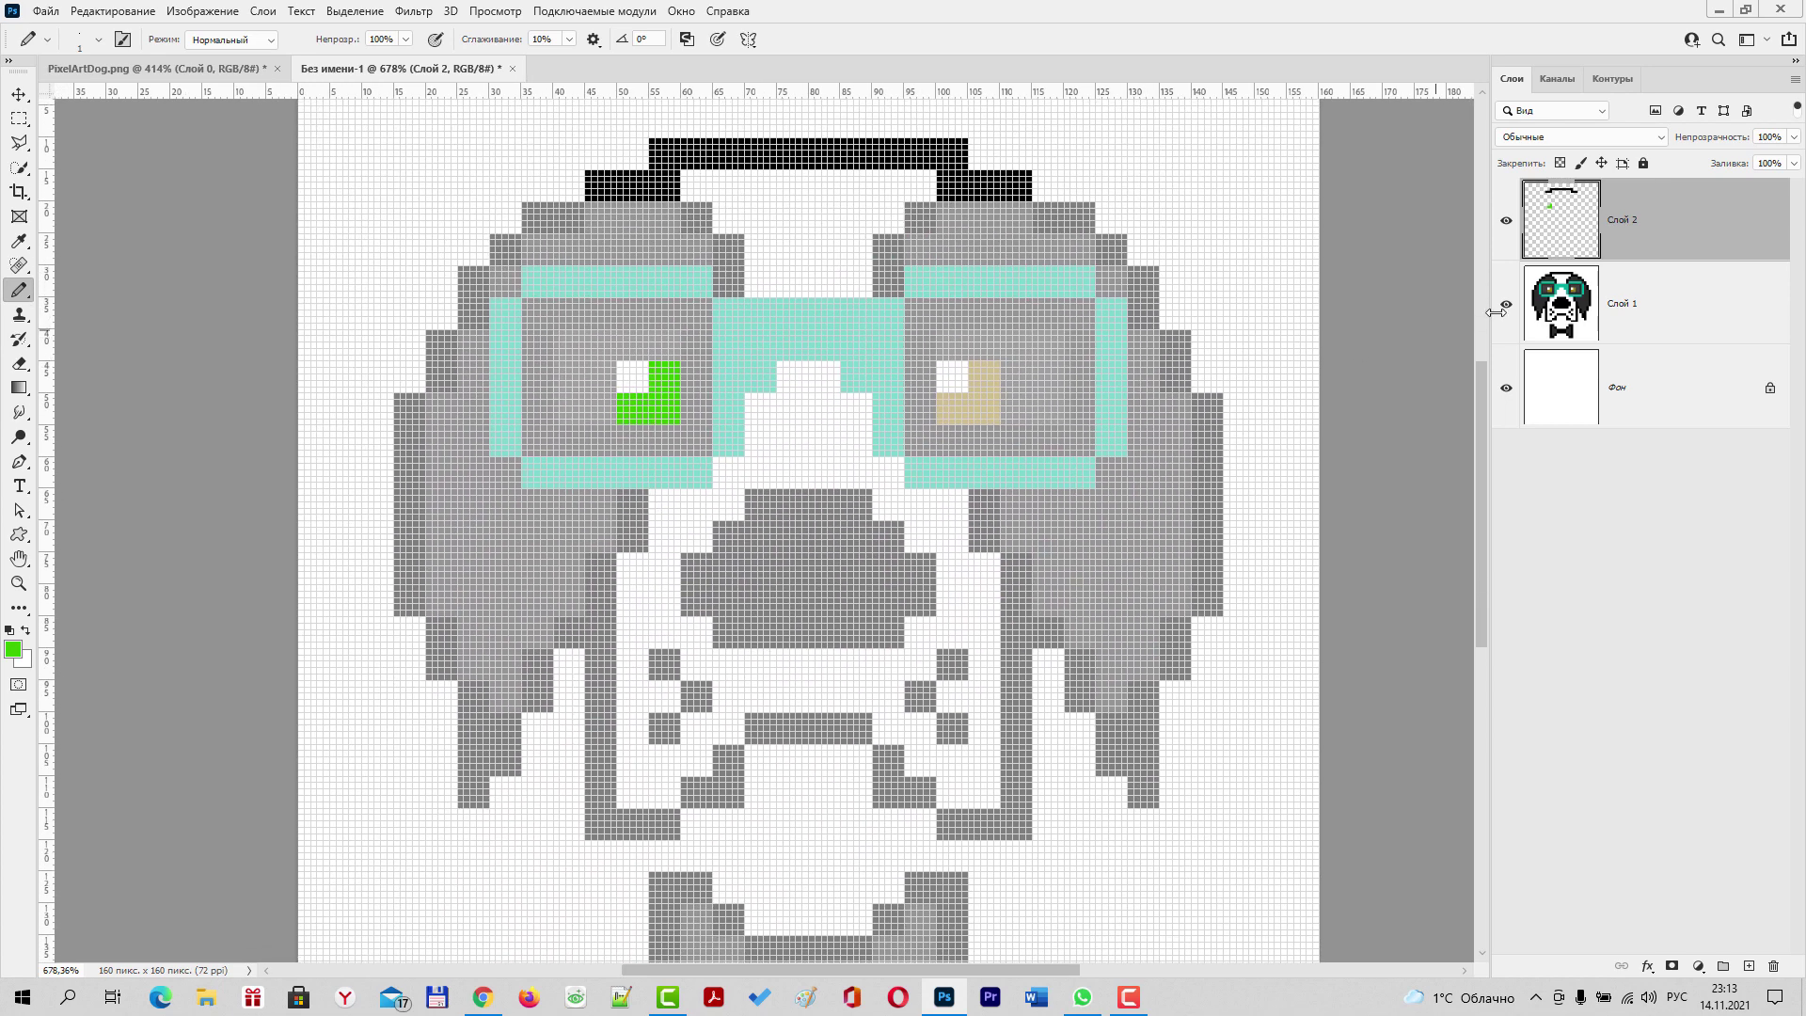
pyautogui.click(1500, 312)
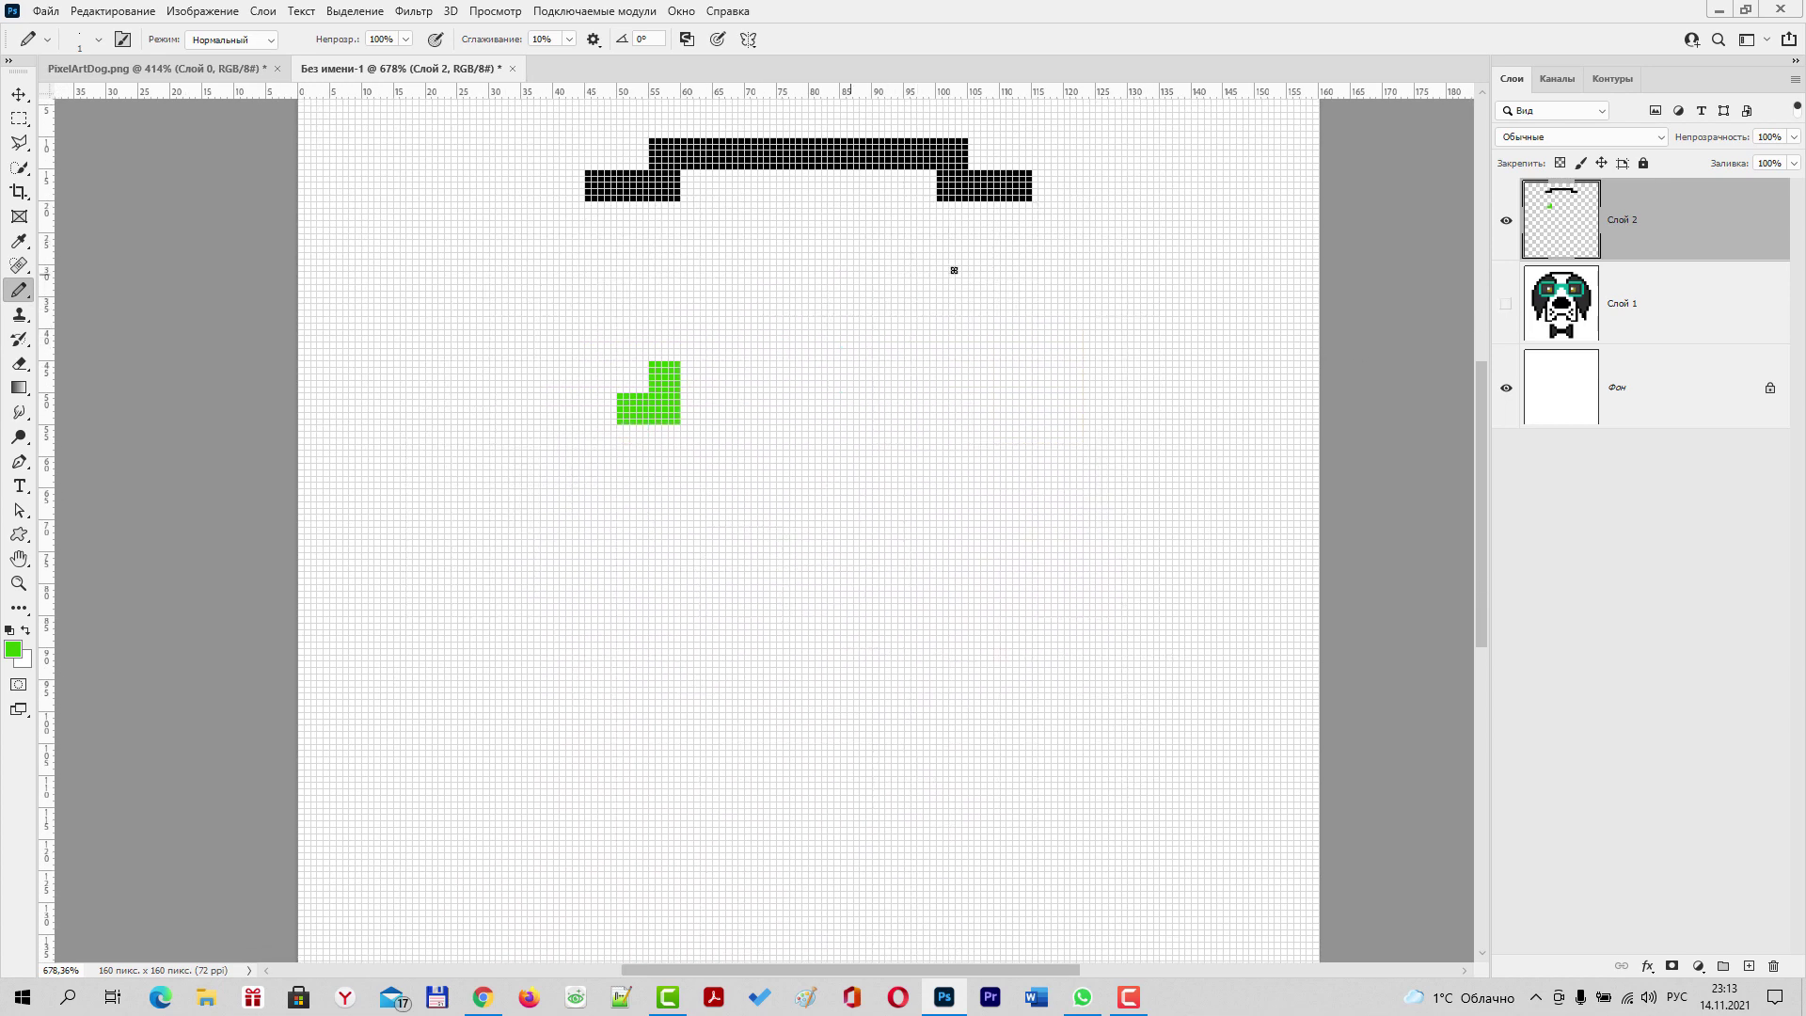
pyautogui.scroll(-1, 807, 436)
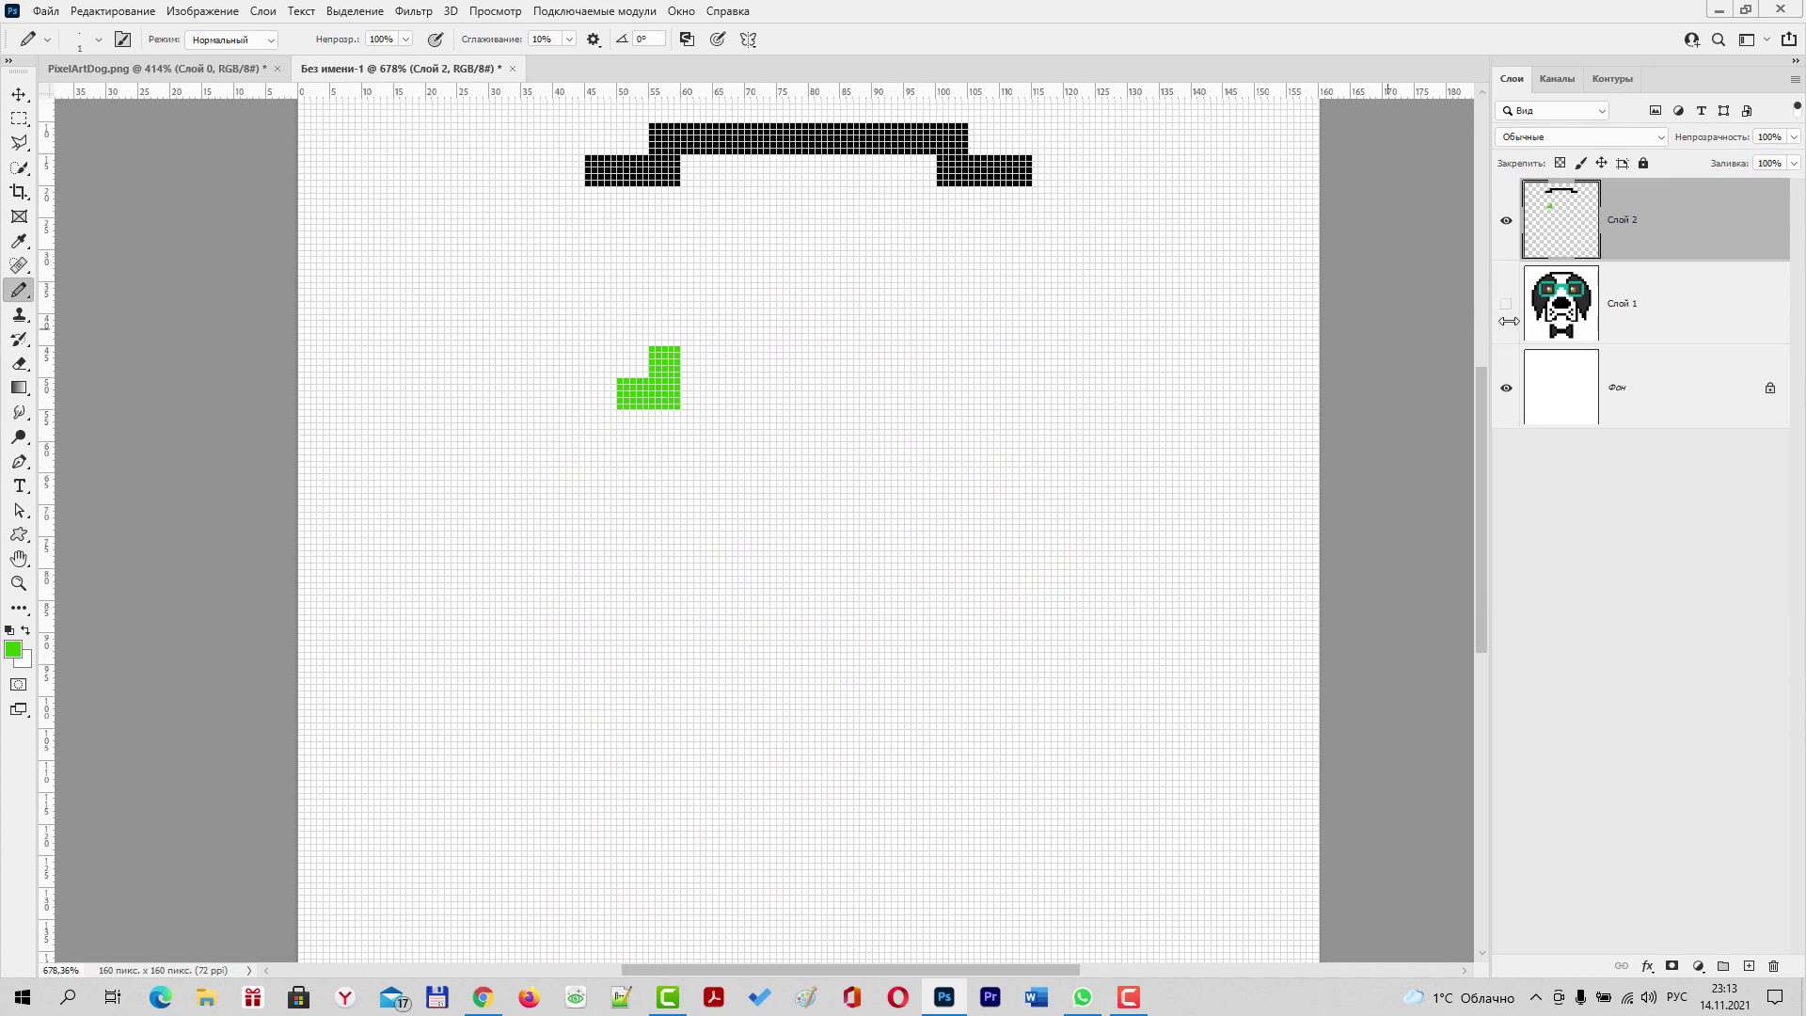
pyautogui.click(1507, 309)
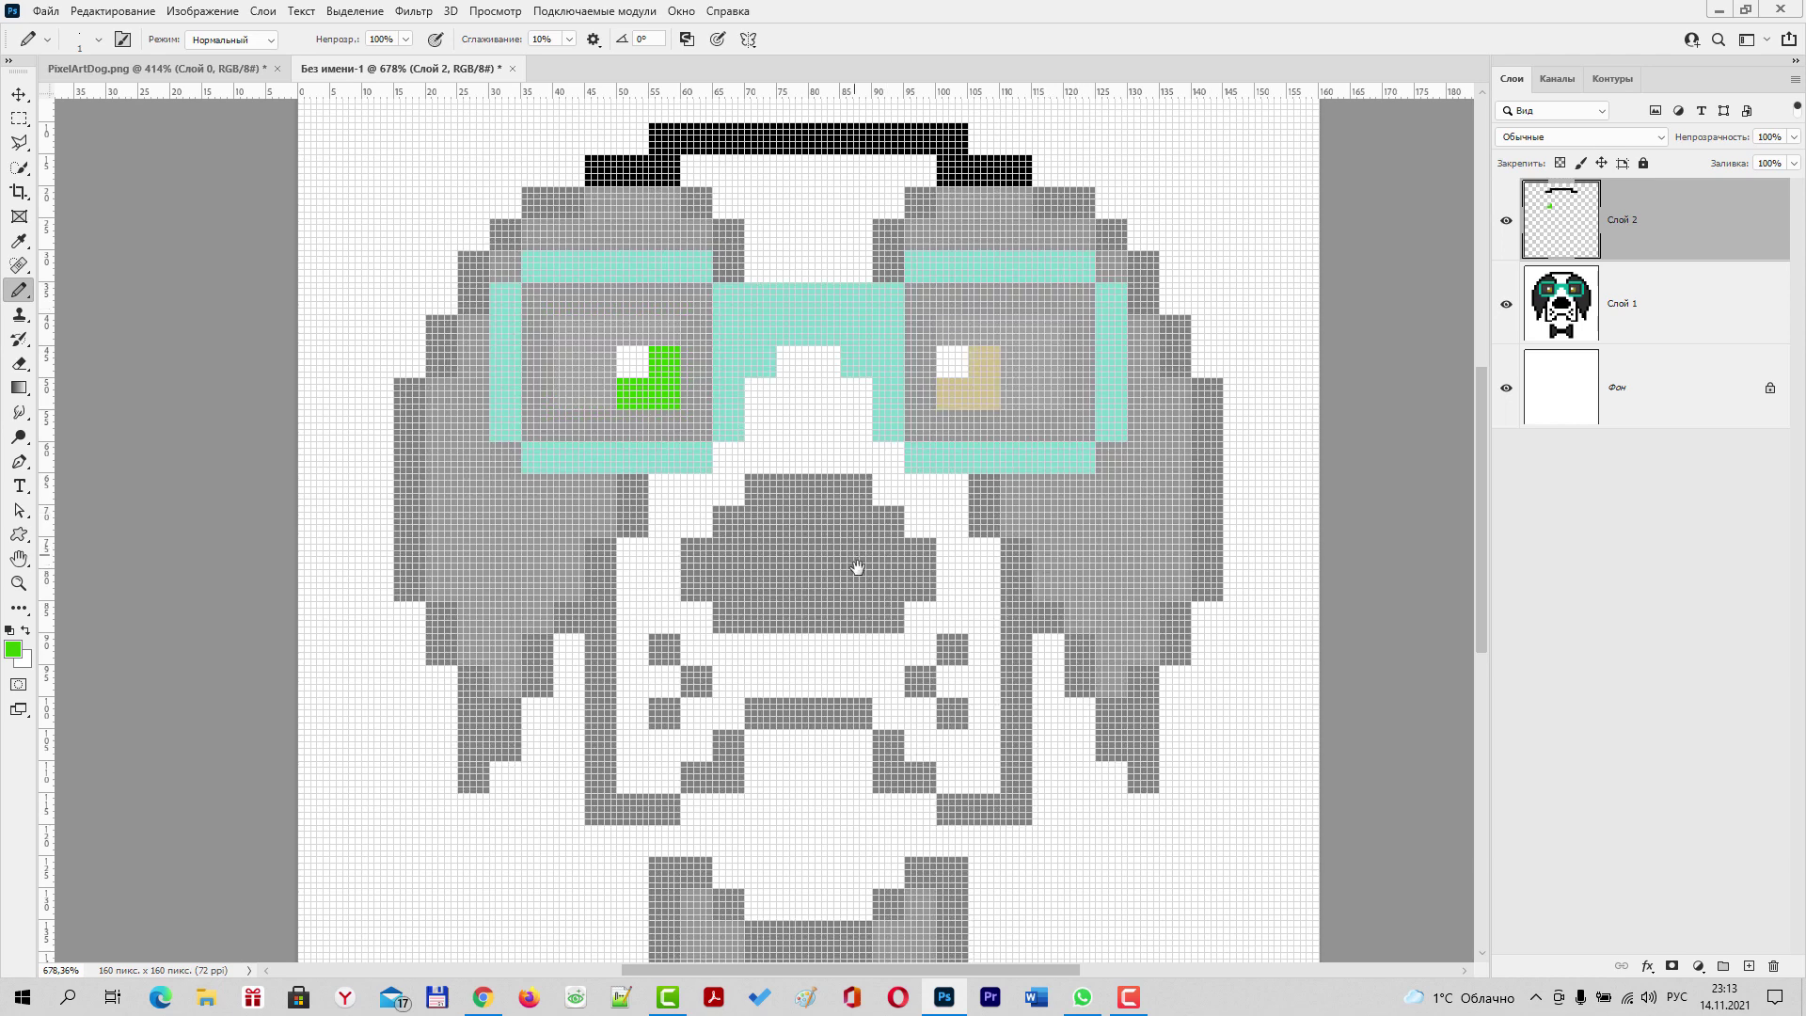
pyautogui.scroll(-3, 856, 566)
pyautogui.scroll(-2, 858, 568)
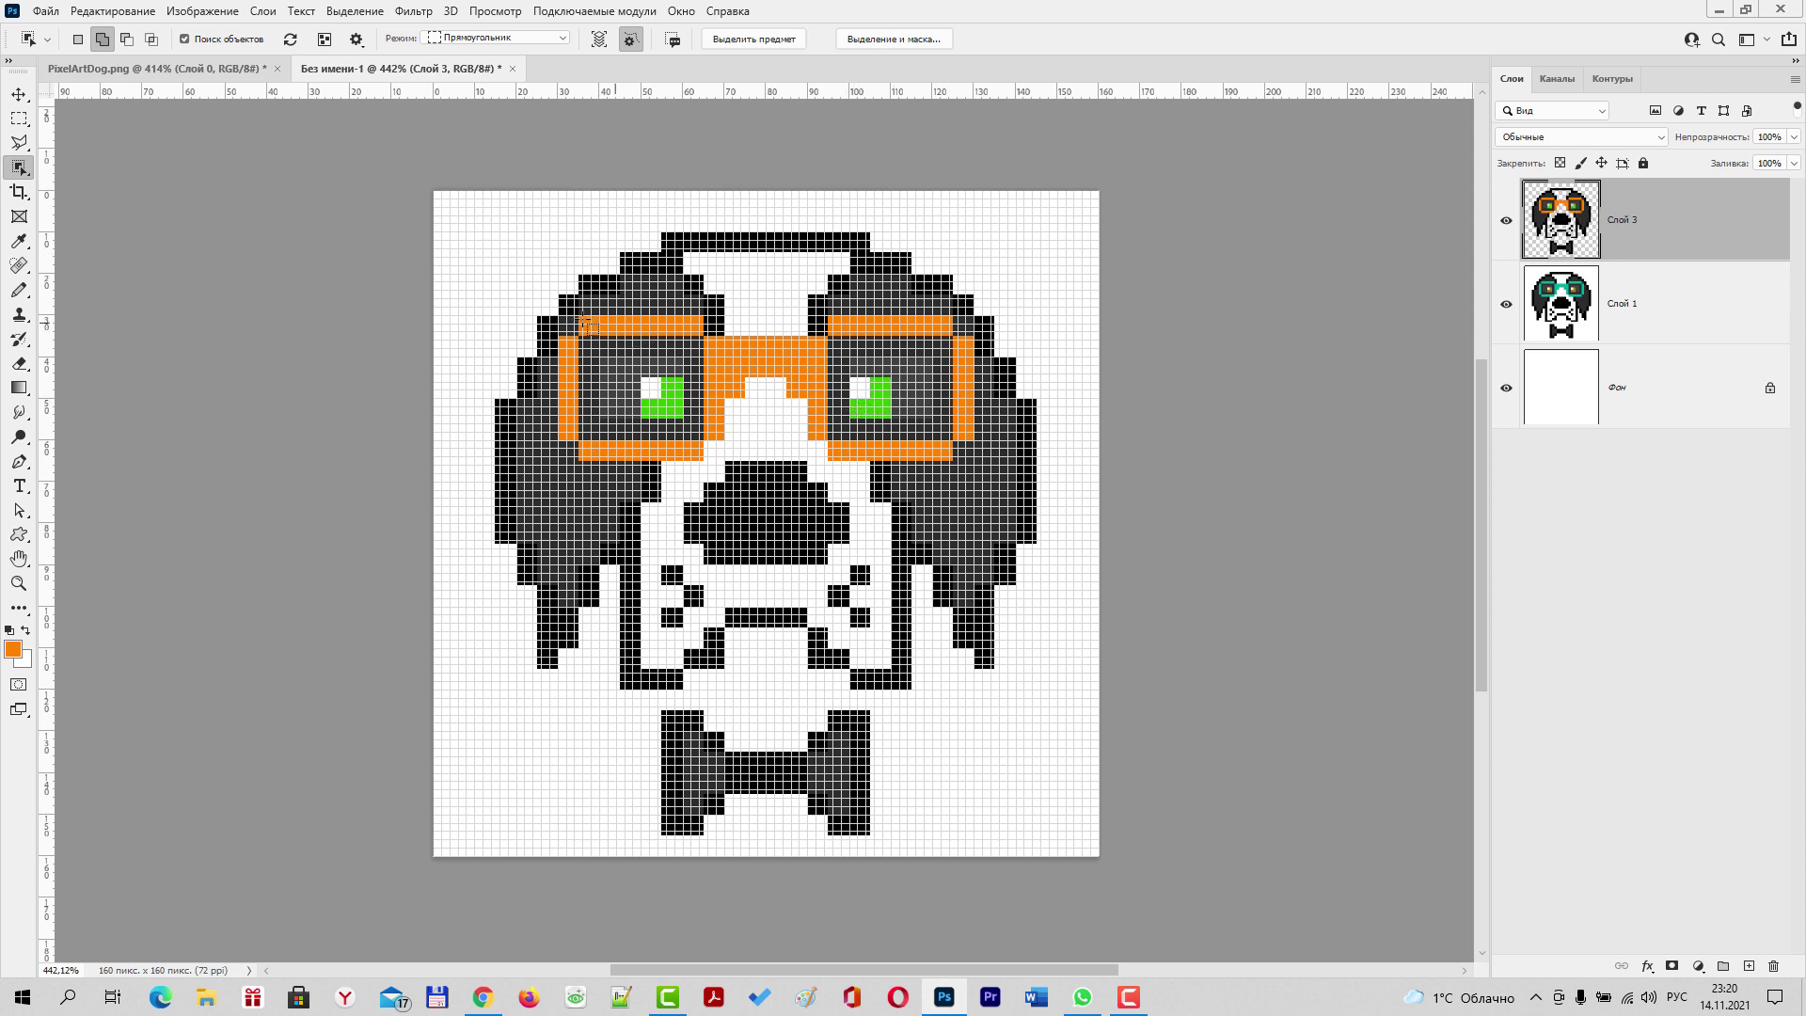
pyautogui.click(1507, 222)
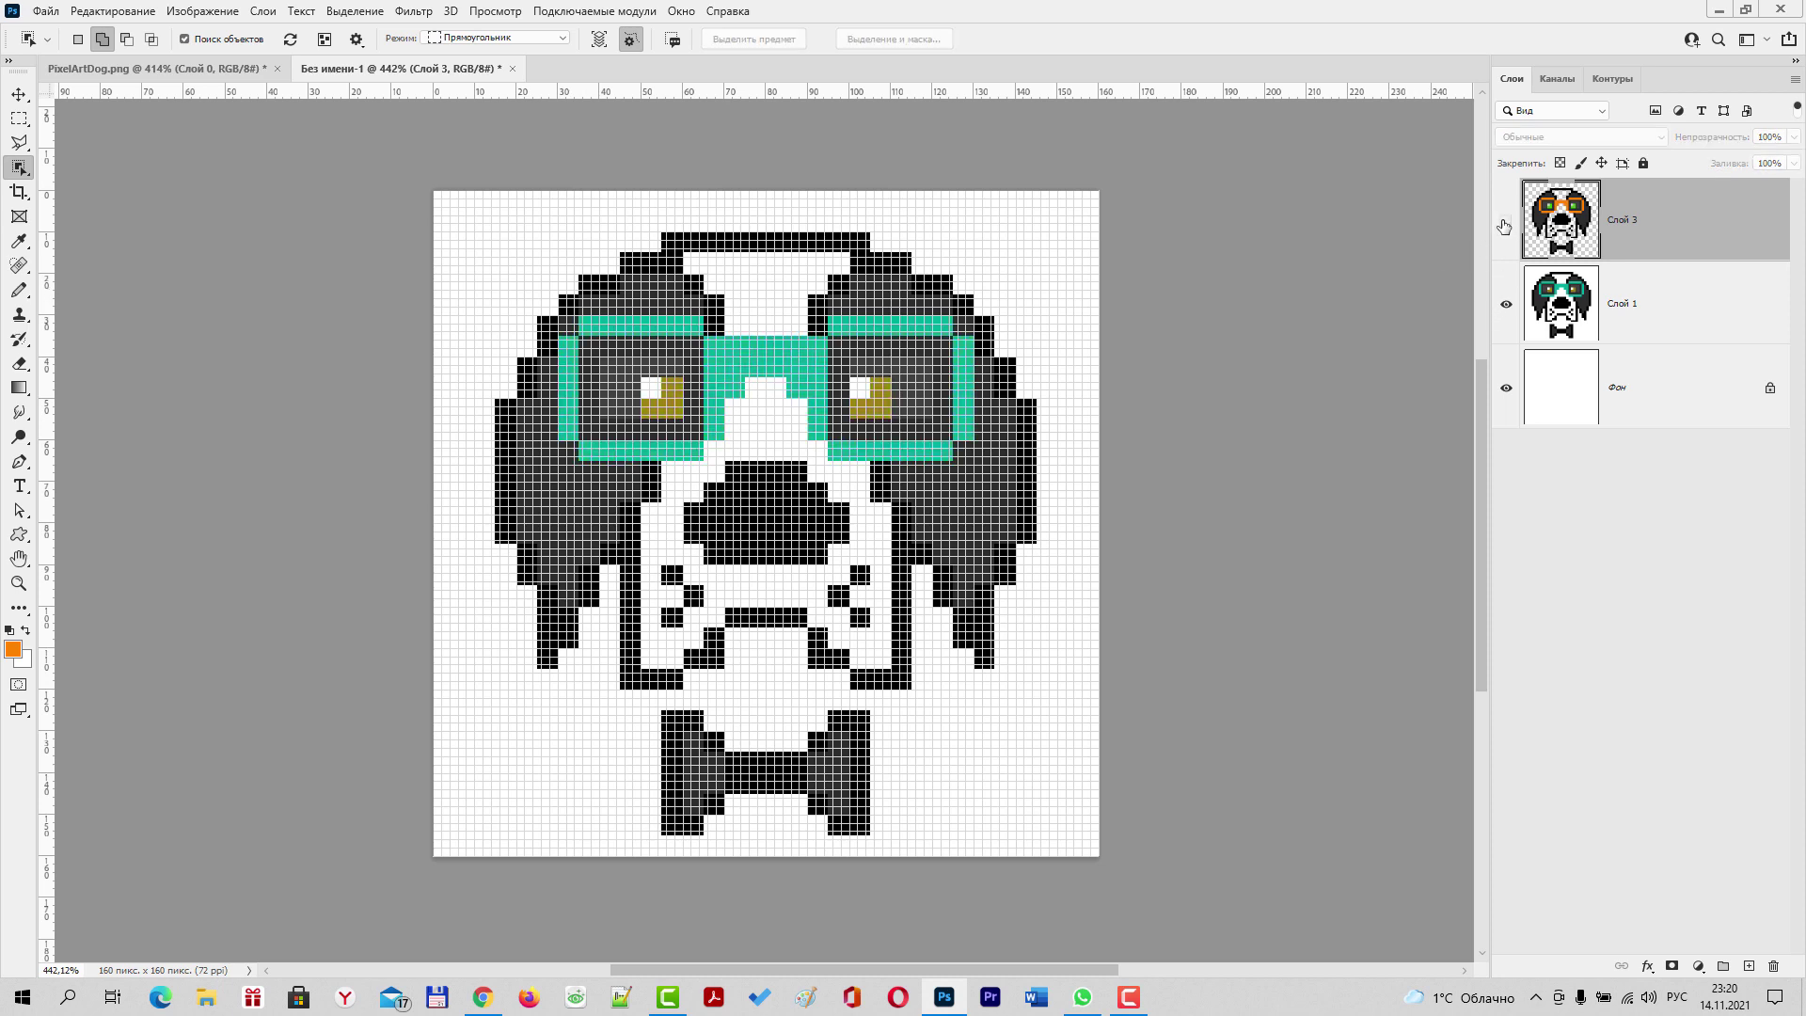
pyautogui.click(1507, 227)
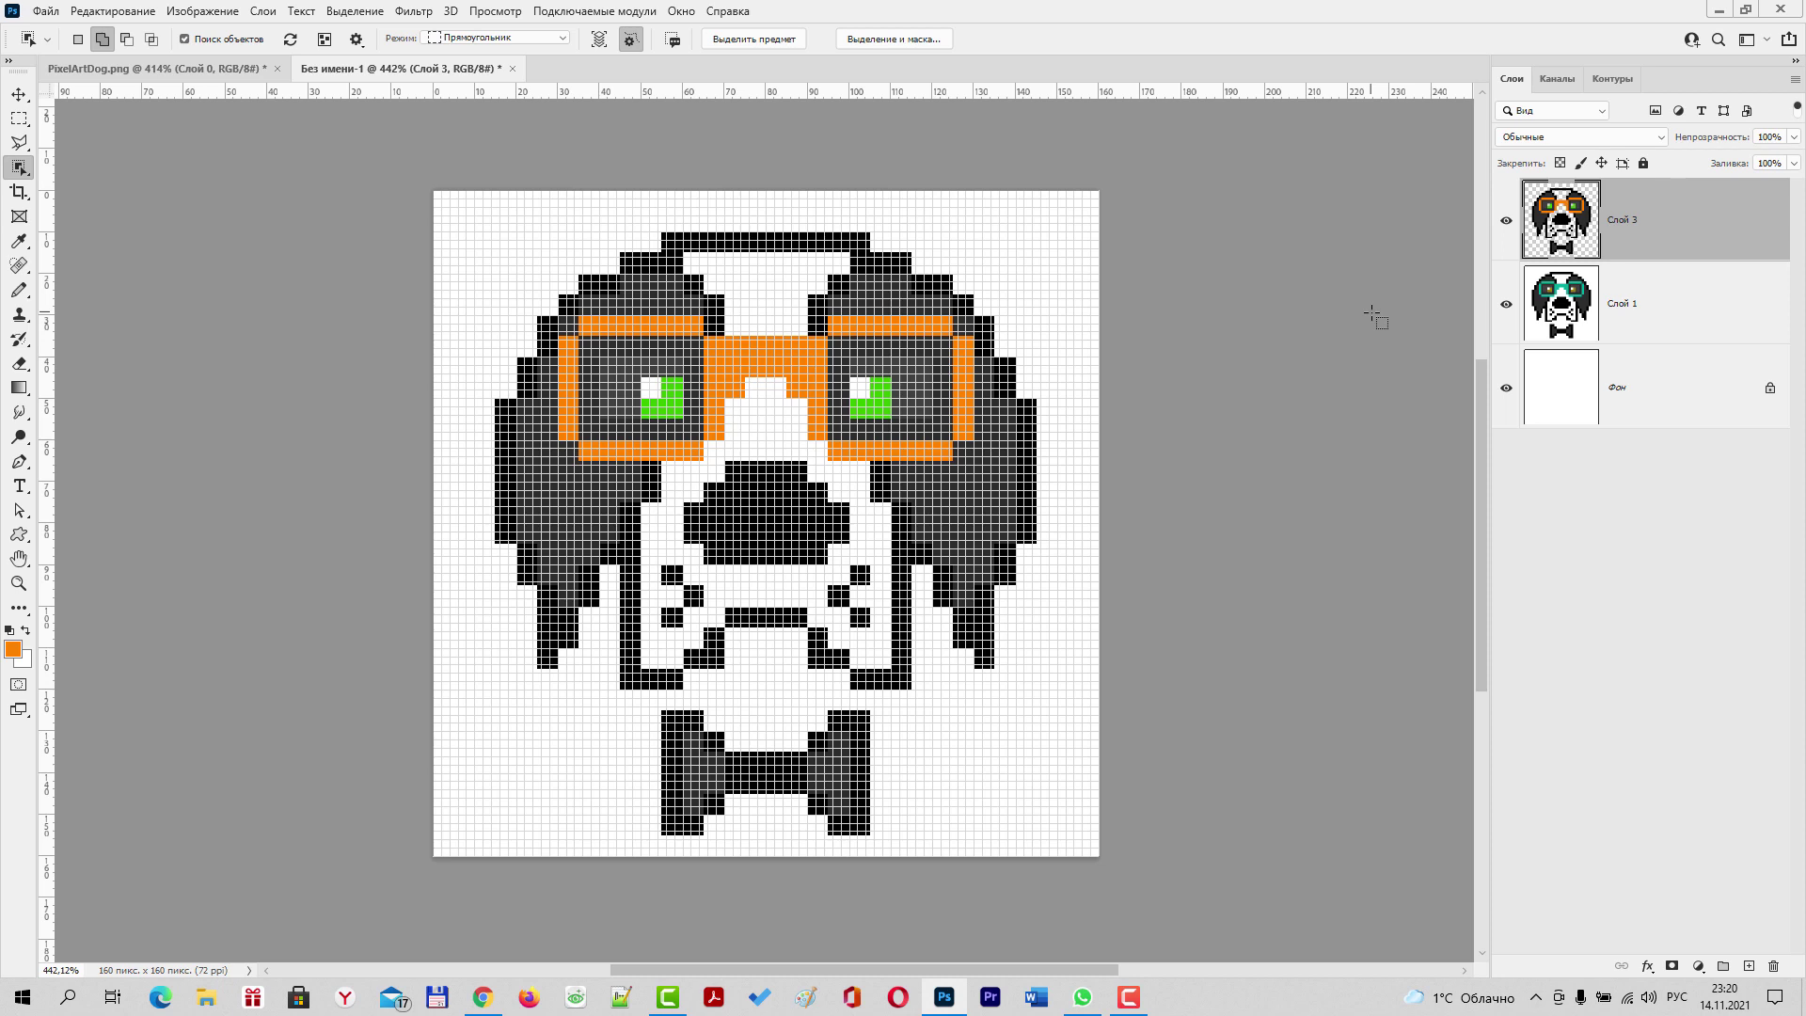
pyautogui.click(21, 294)
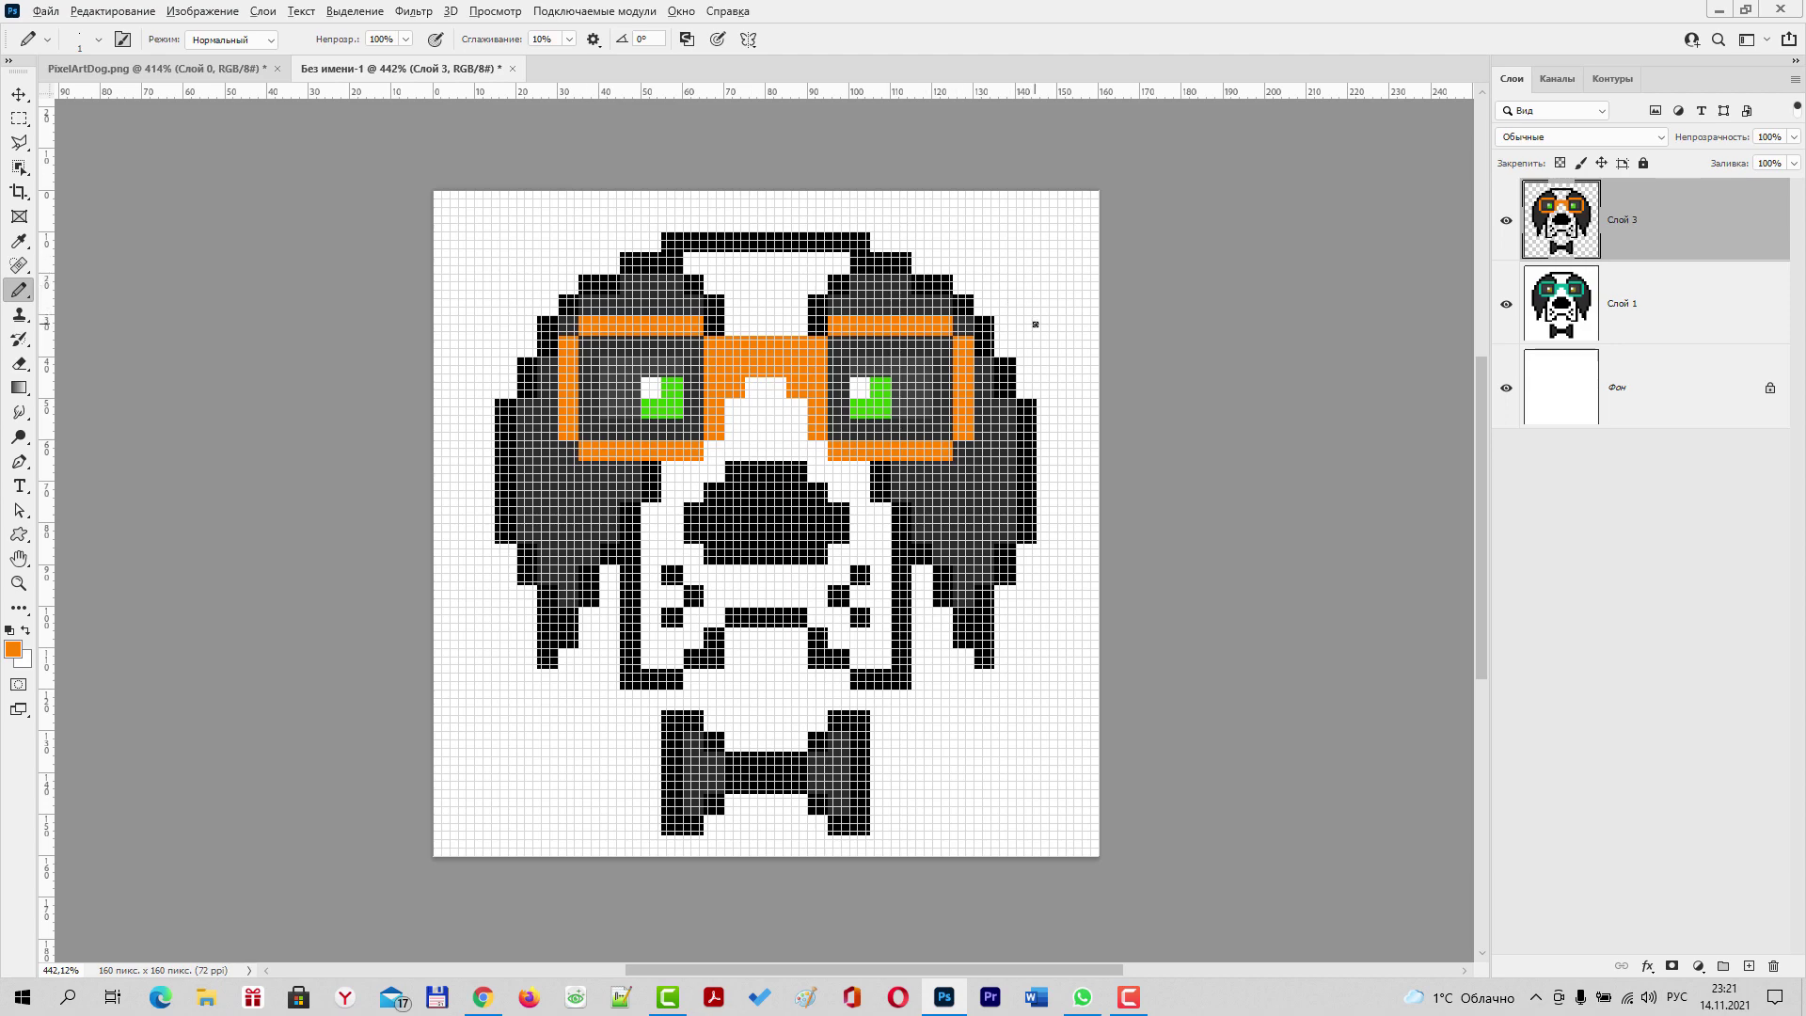
# Add new layer Слой 4 and scribble a black zigzag test stroke near the top right
pyautogui.scroll(3, 1035, 324)
pyautogui.scroll(2, 1035, 323)
pyautogui.moveTo(1026, 291); pyautogui.dragTo(891, 443)
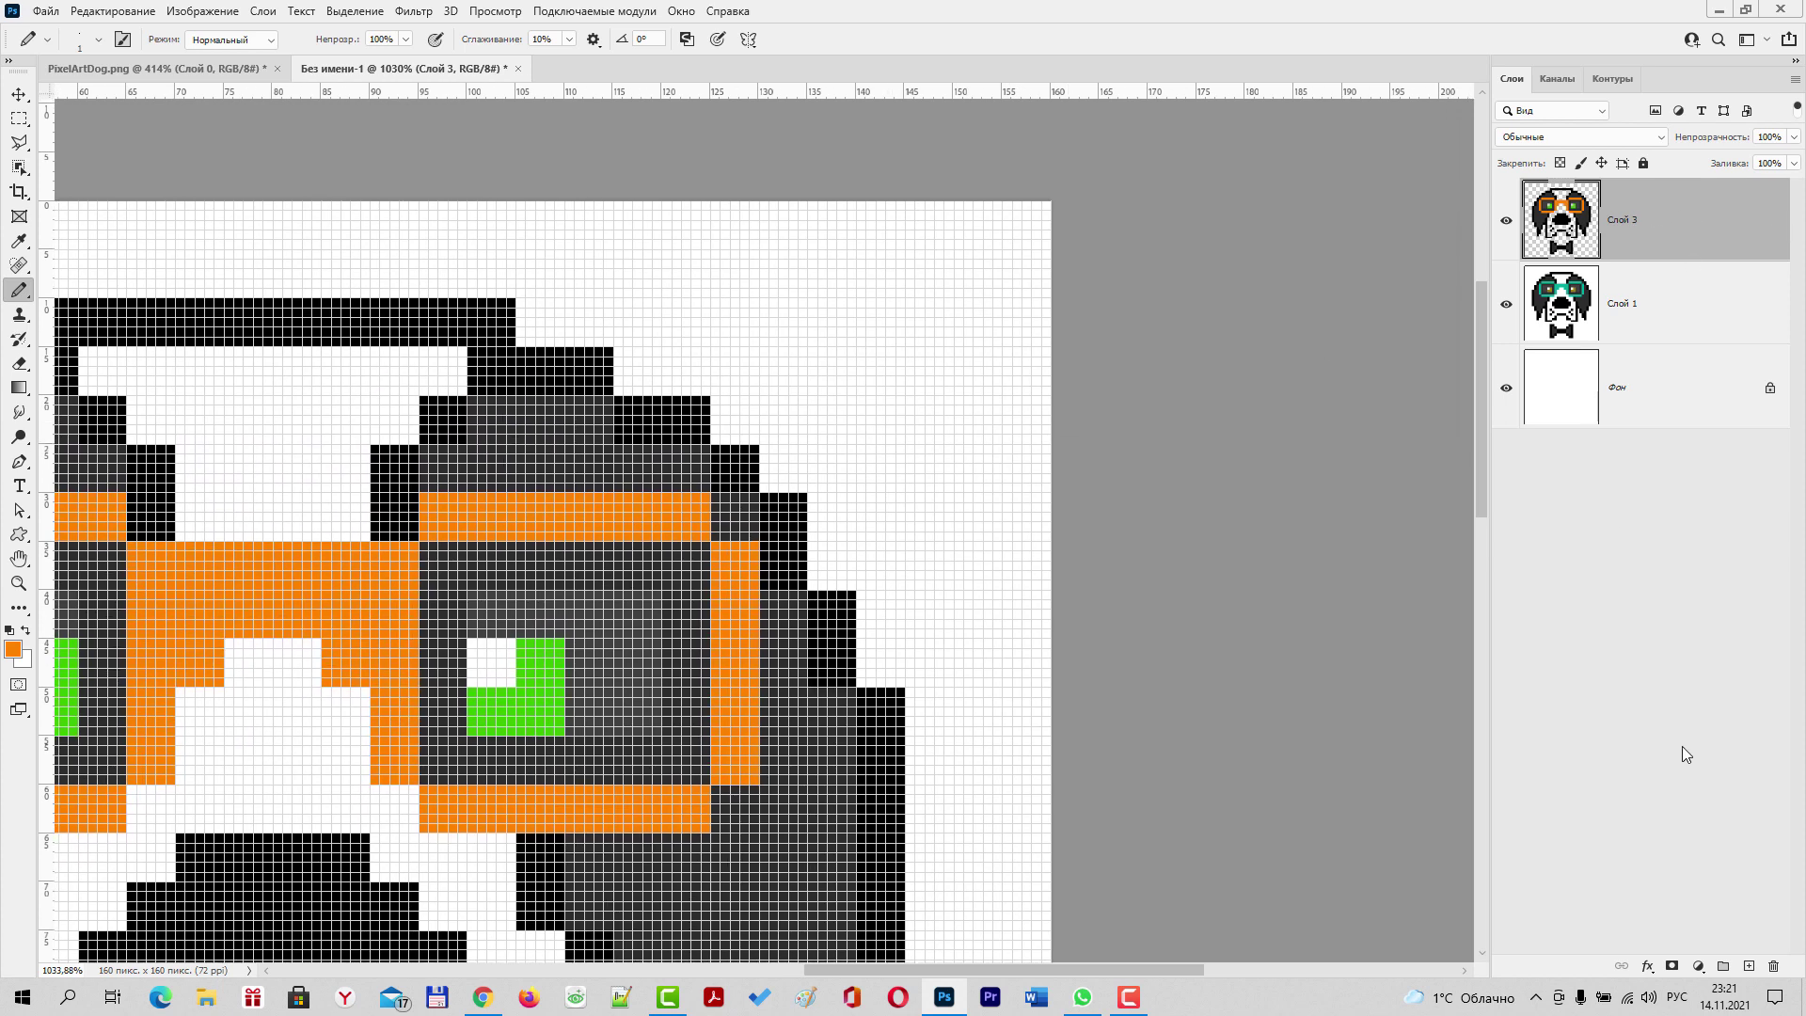
pyautogui.click(1747, 963)
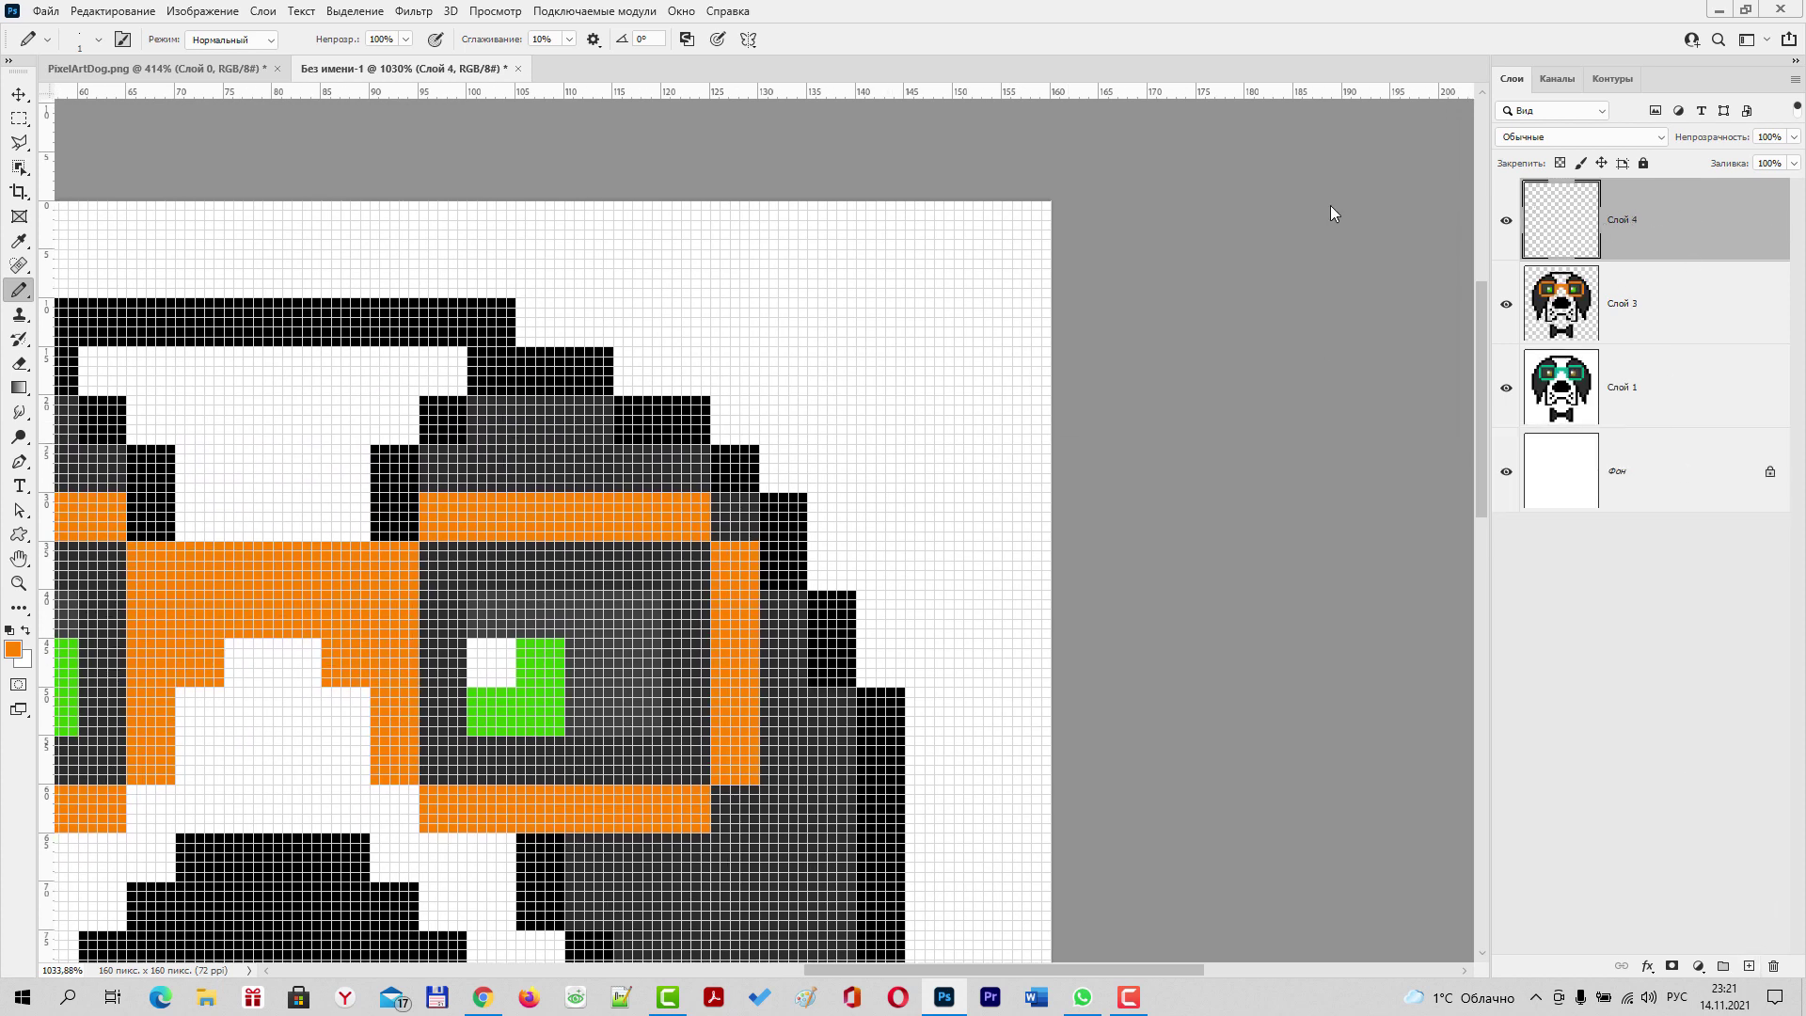
pyautogui.click(8, 632)
pyautogui.moveTo(761, 264)
pyautogui.mouseDown()
pyautogui.moveTo(880, 361)
pyautogui.moveTo(931, 293)
pyautogui.mouseUp()
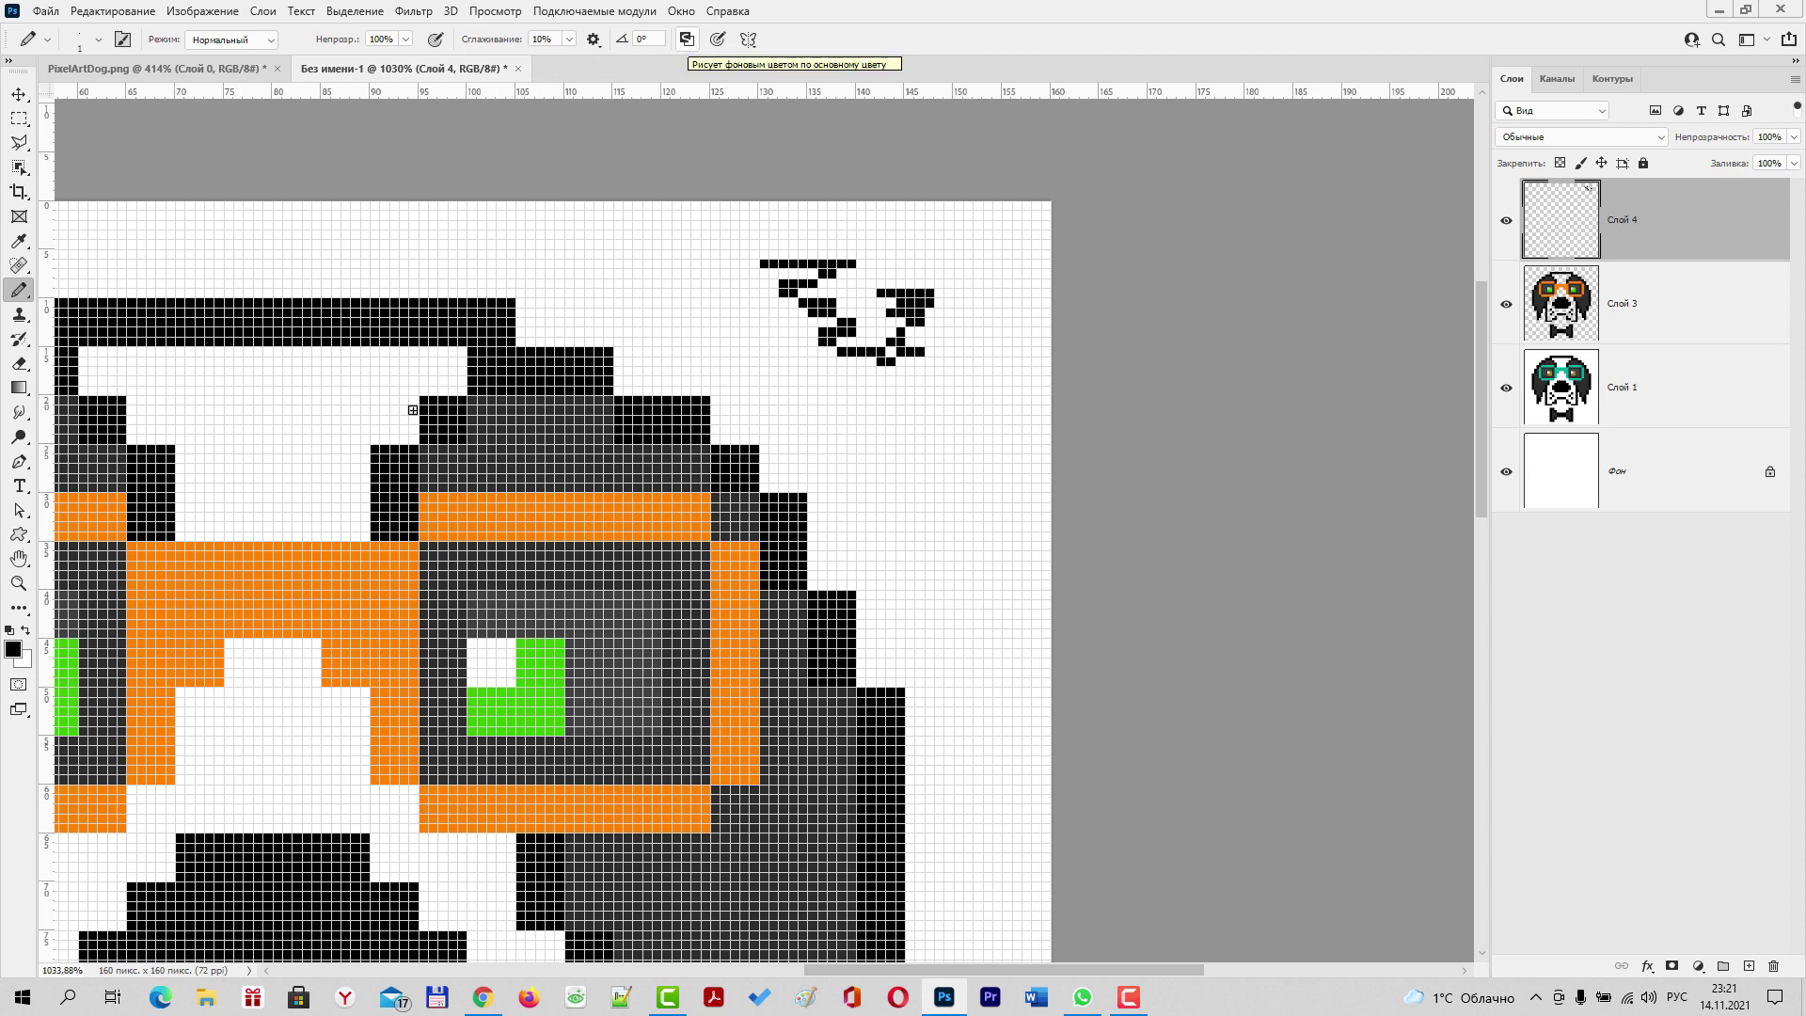
# Extend the doodle with Auto Erase on then off, and hide Слой 4 and Слой 3
pyautogui.click(687, 39)
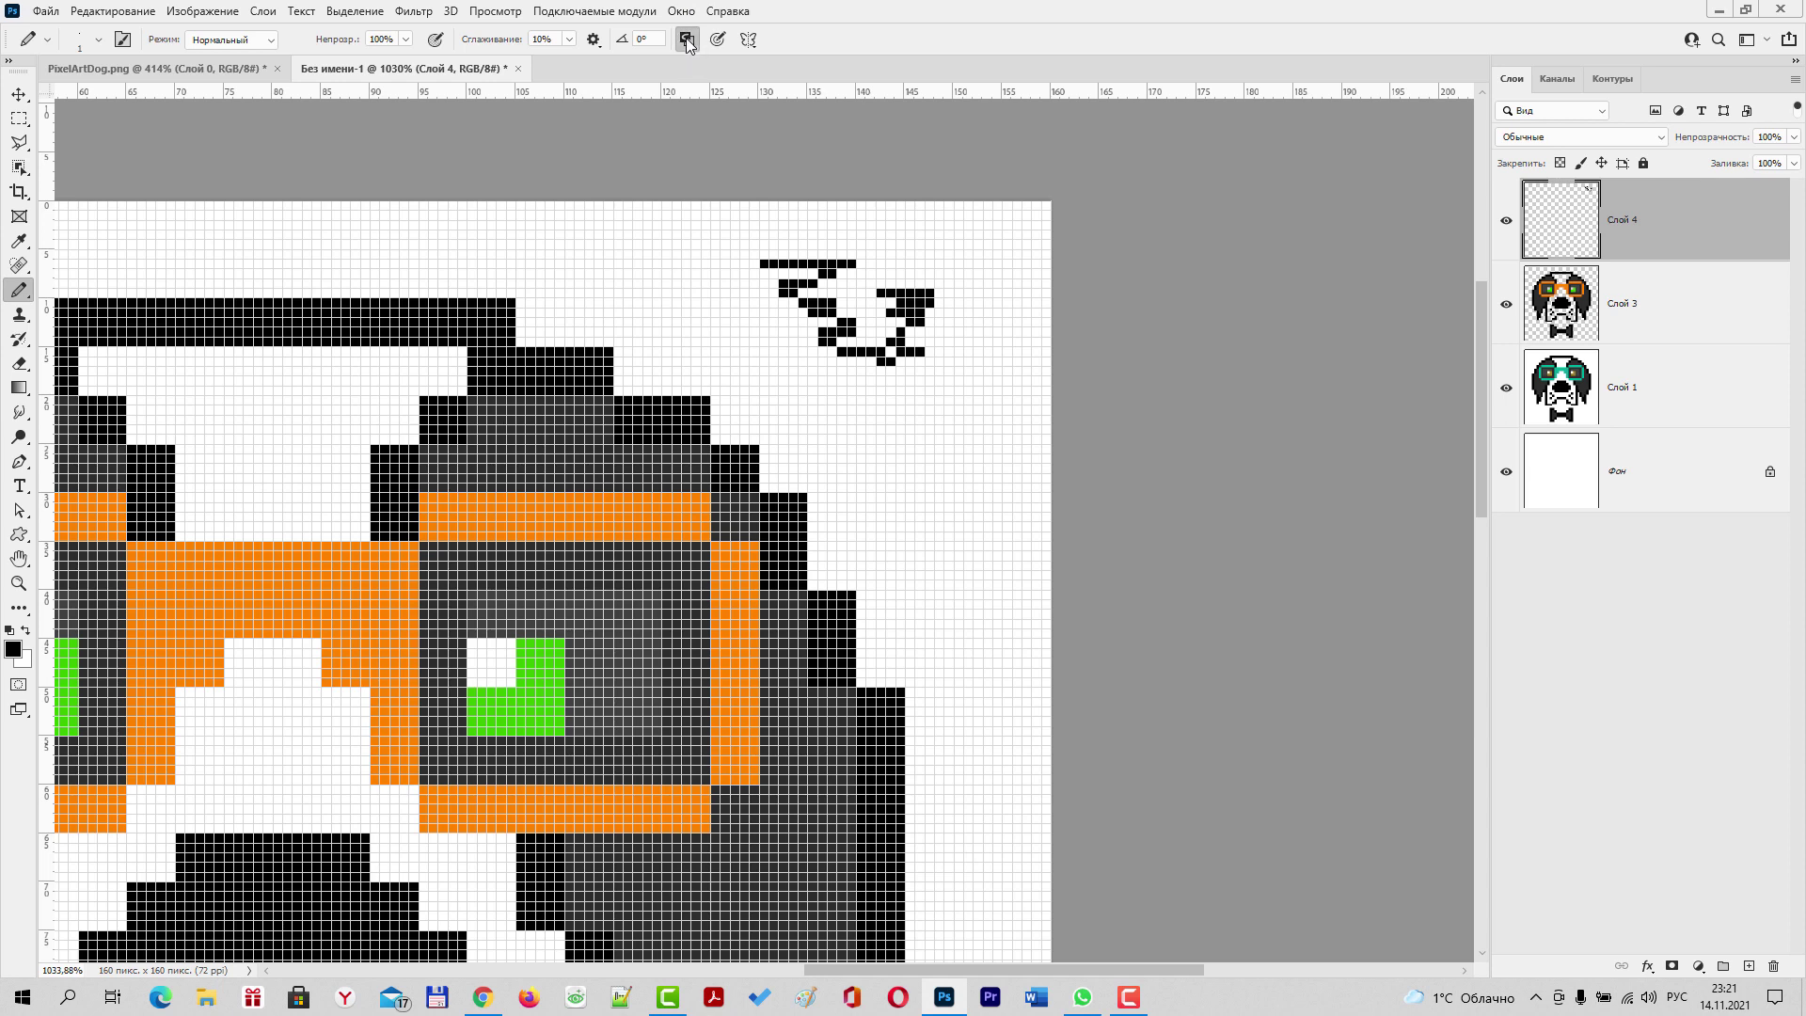
pyautogui.moveTo(857, 247)
pyautogui.mouseDown()
pyautogui.moveTo(811, 272)
pyautogui.moveTo(762, 246)
pyautogui.moveTo(798, 236)
pyautogui.moveTo(754, 234)
pyautogui.moveTo(764, 285)
pyautogui.mouseUp()
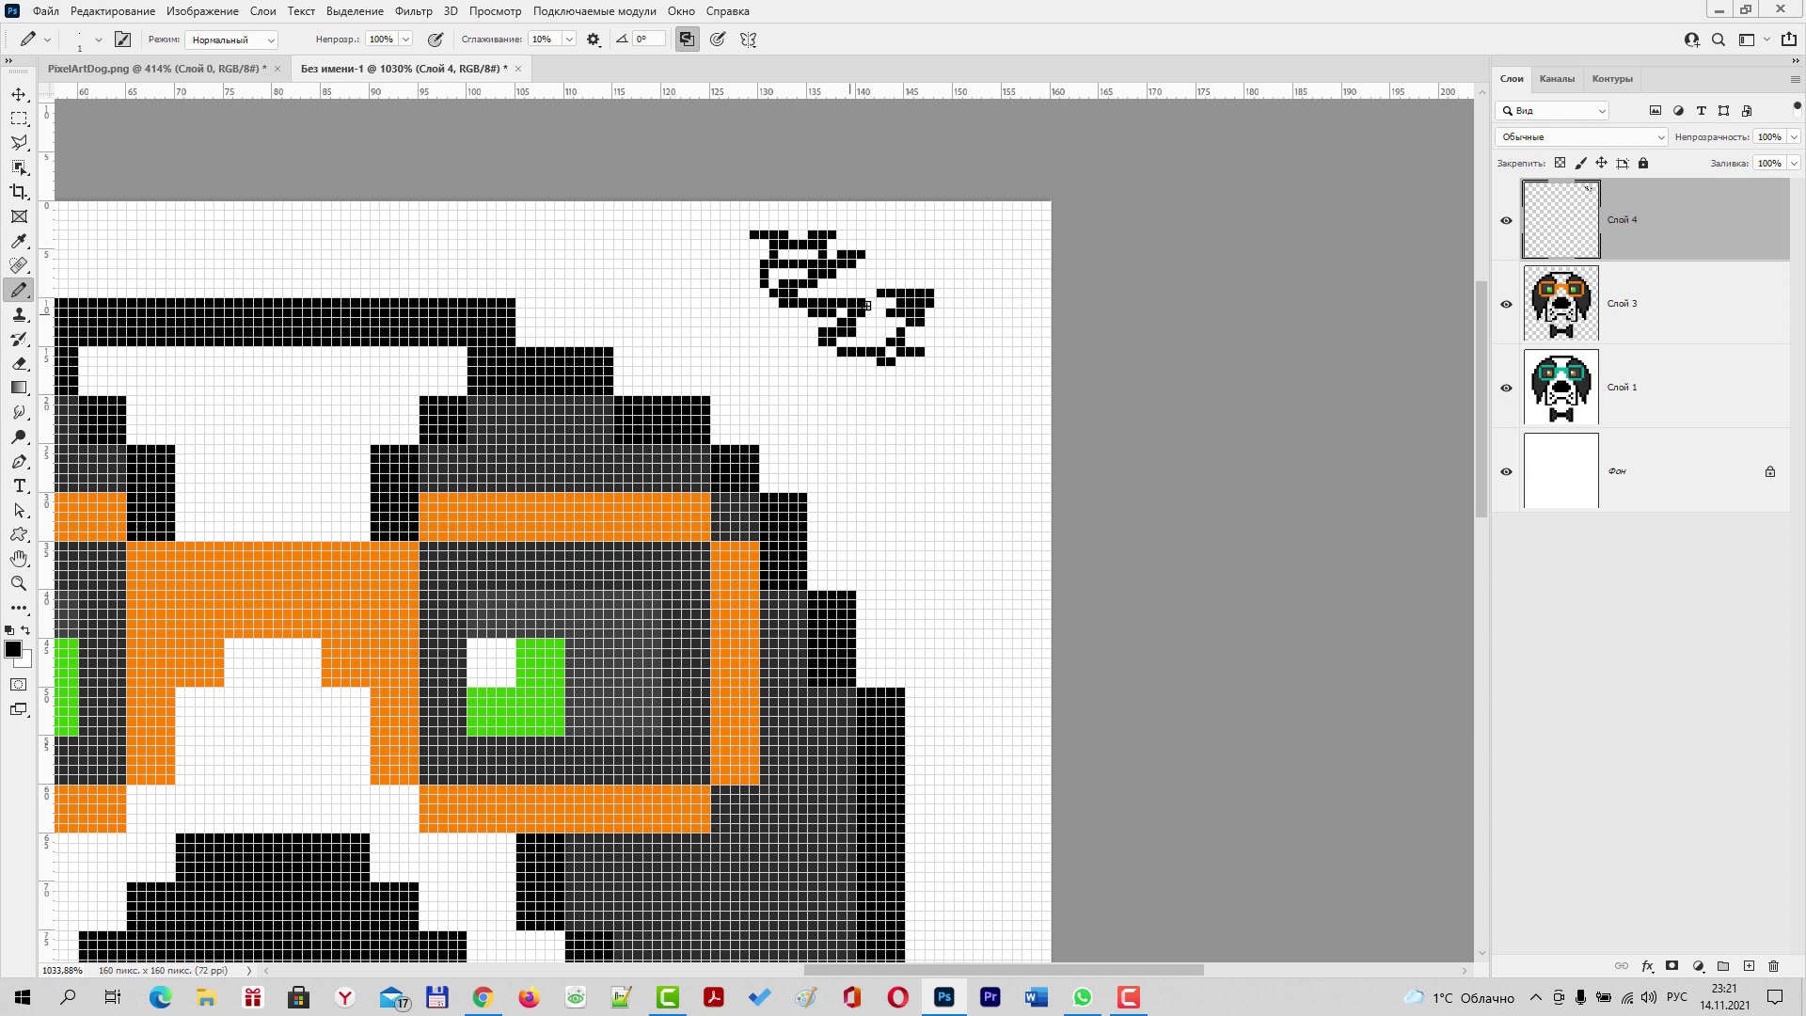
pyautogui.click(833, 327)
pyautogui.click(885, 361)
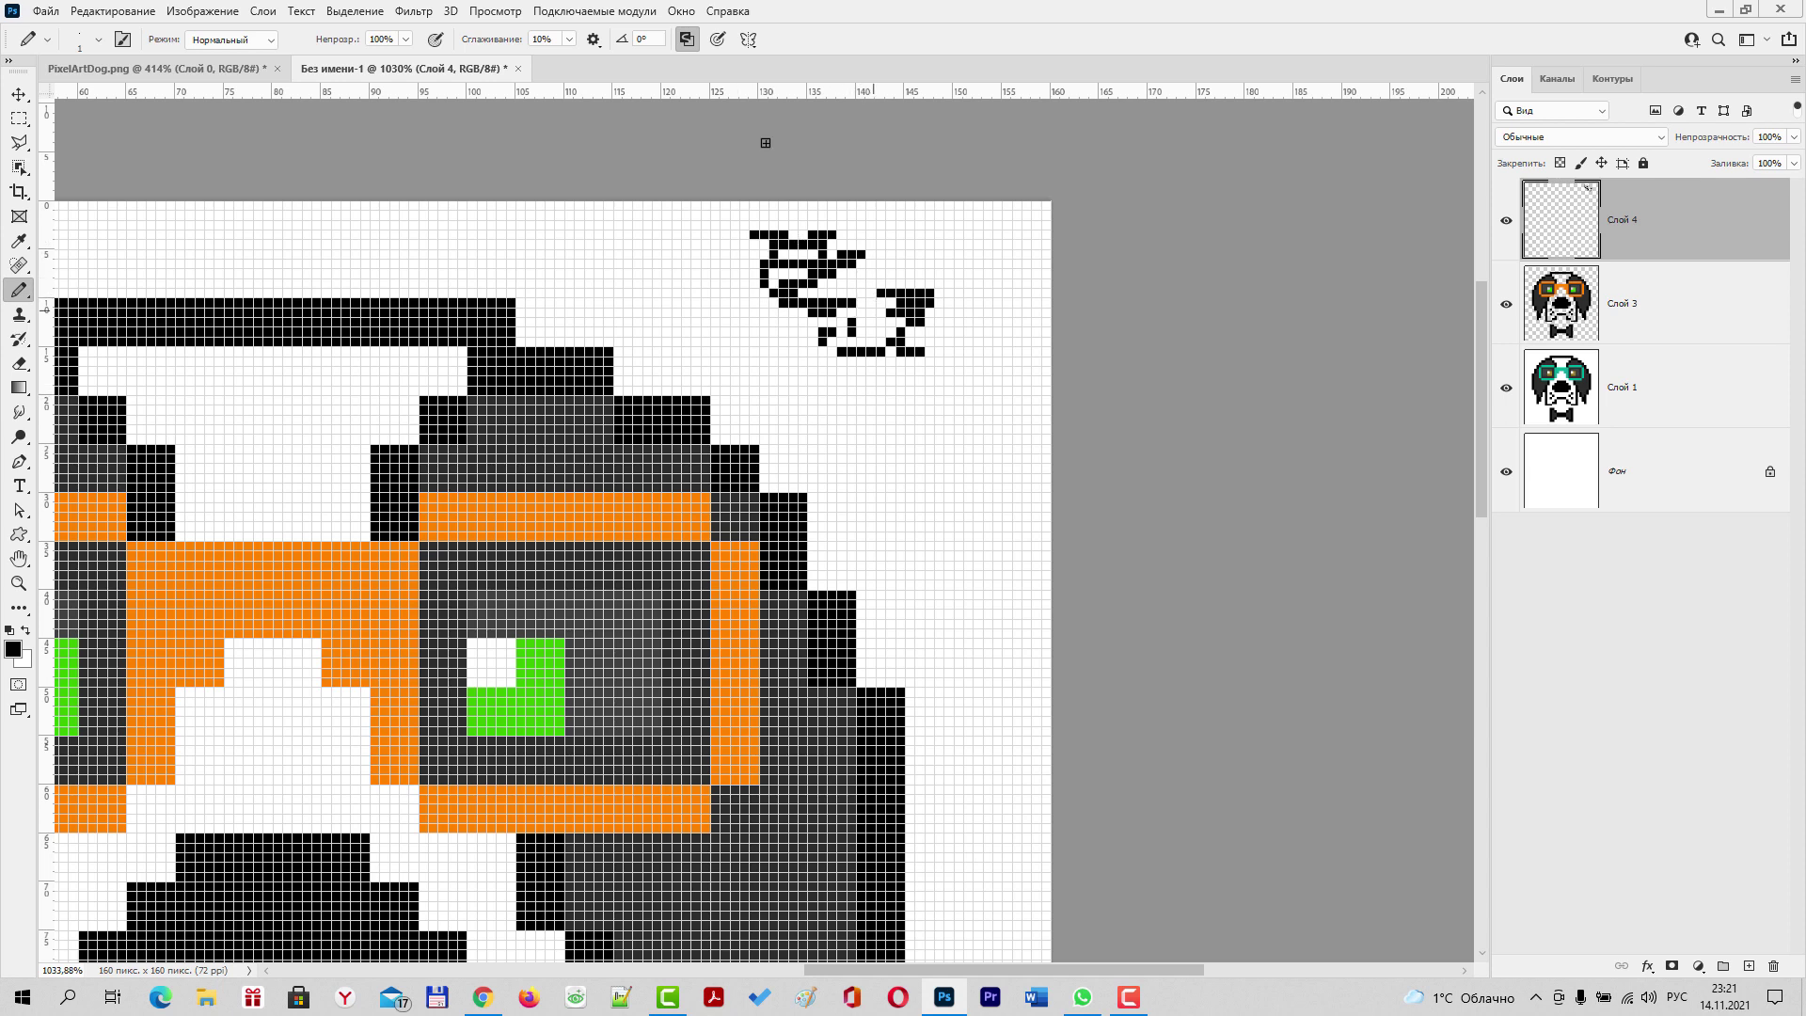
pyautogui.click(687, 40)
pyautogui.moveTo(696, 295); pyautogui.dragTo(767, 282)
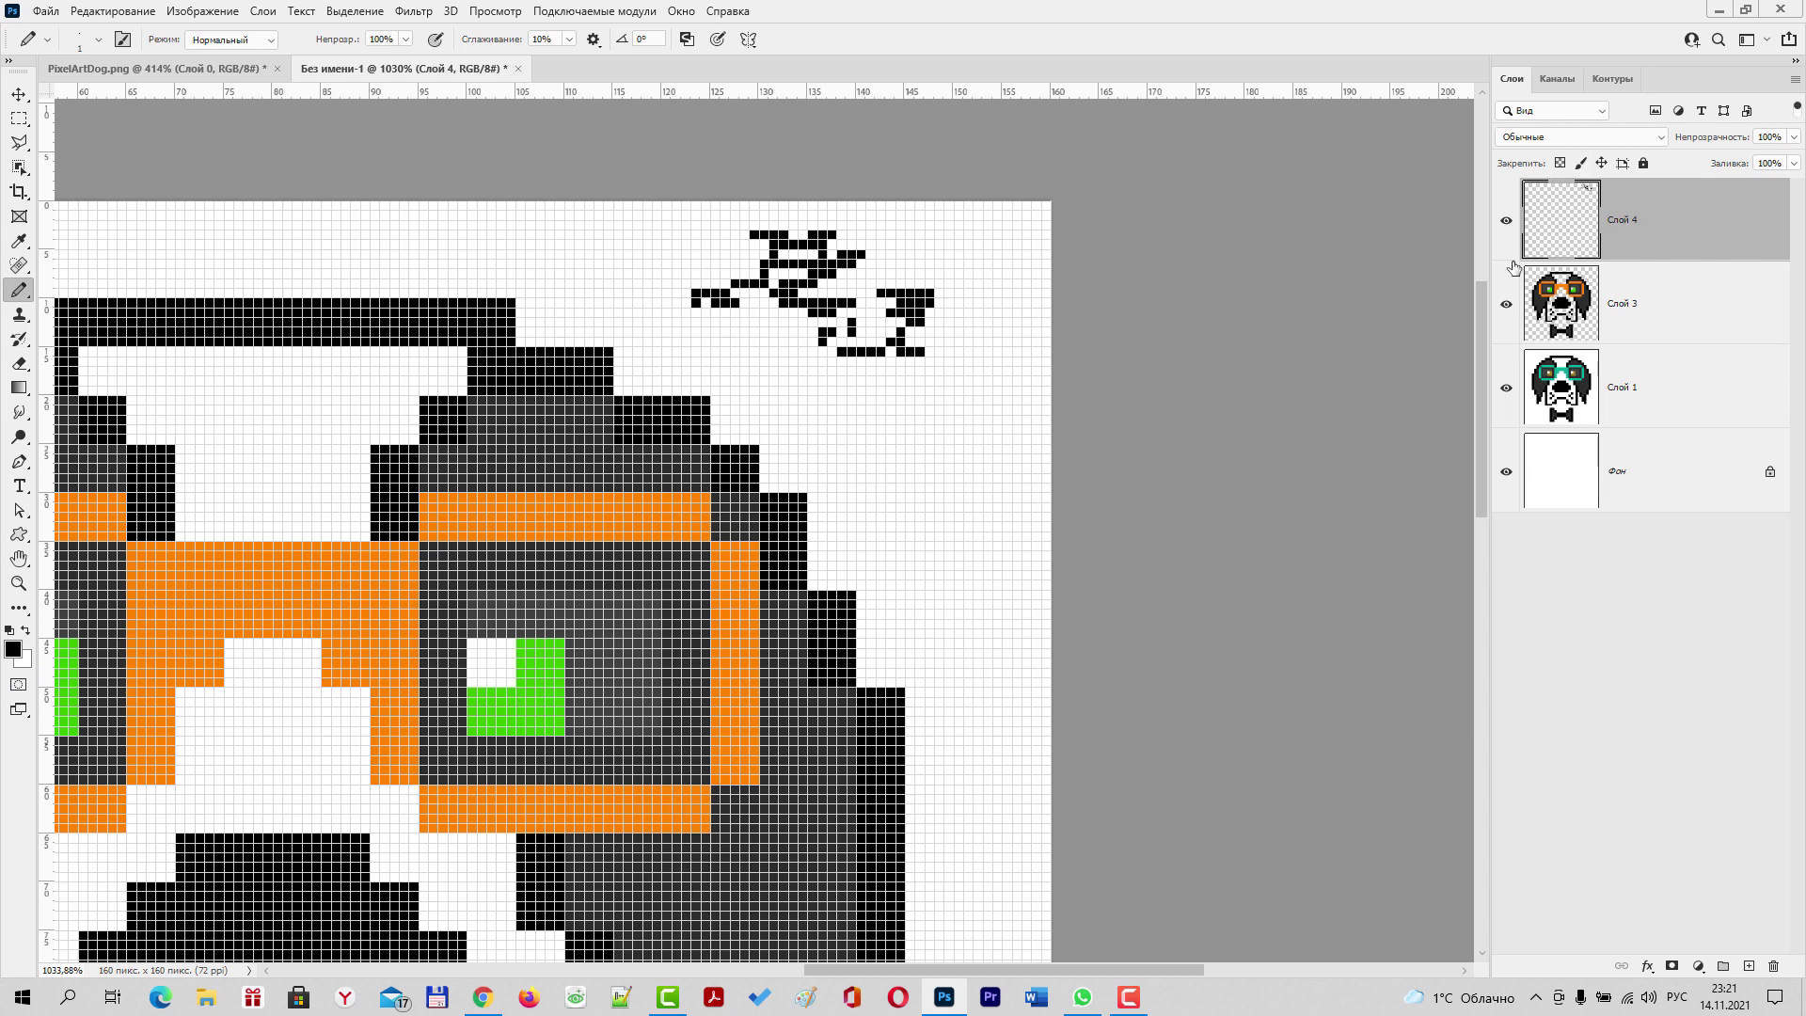
pyautogui.click(1506, 220)
pyautogui.click(1506, 304)
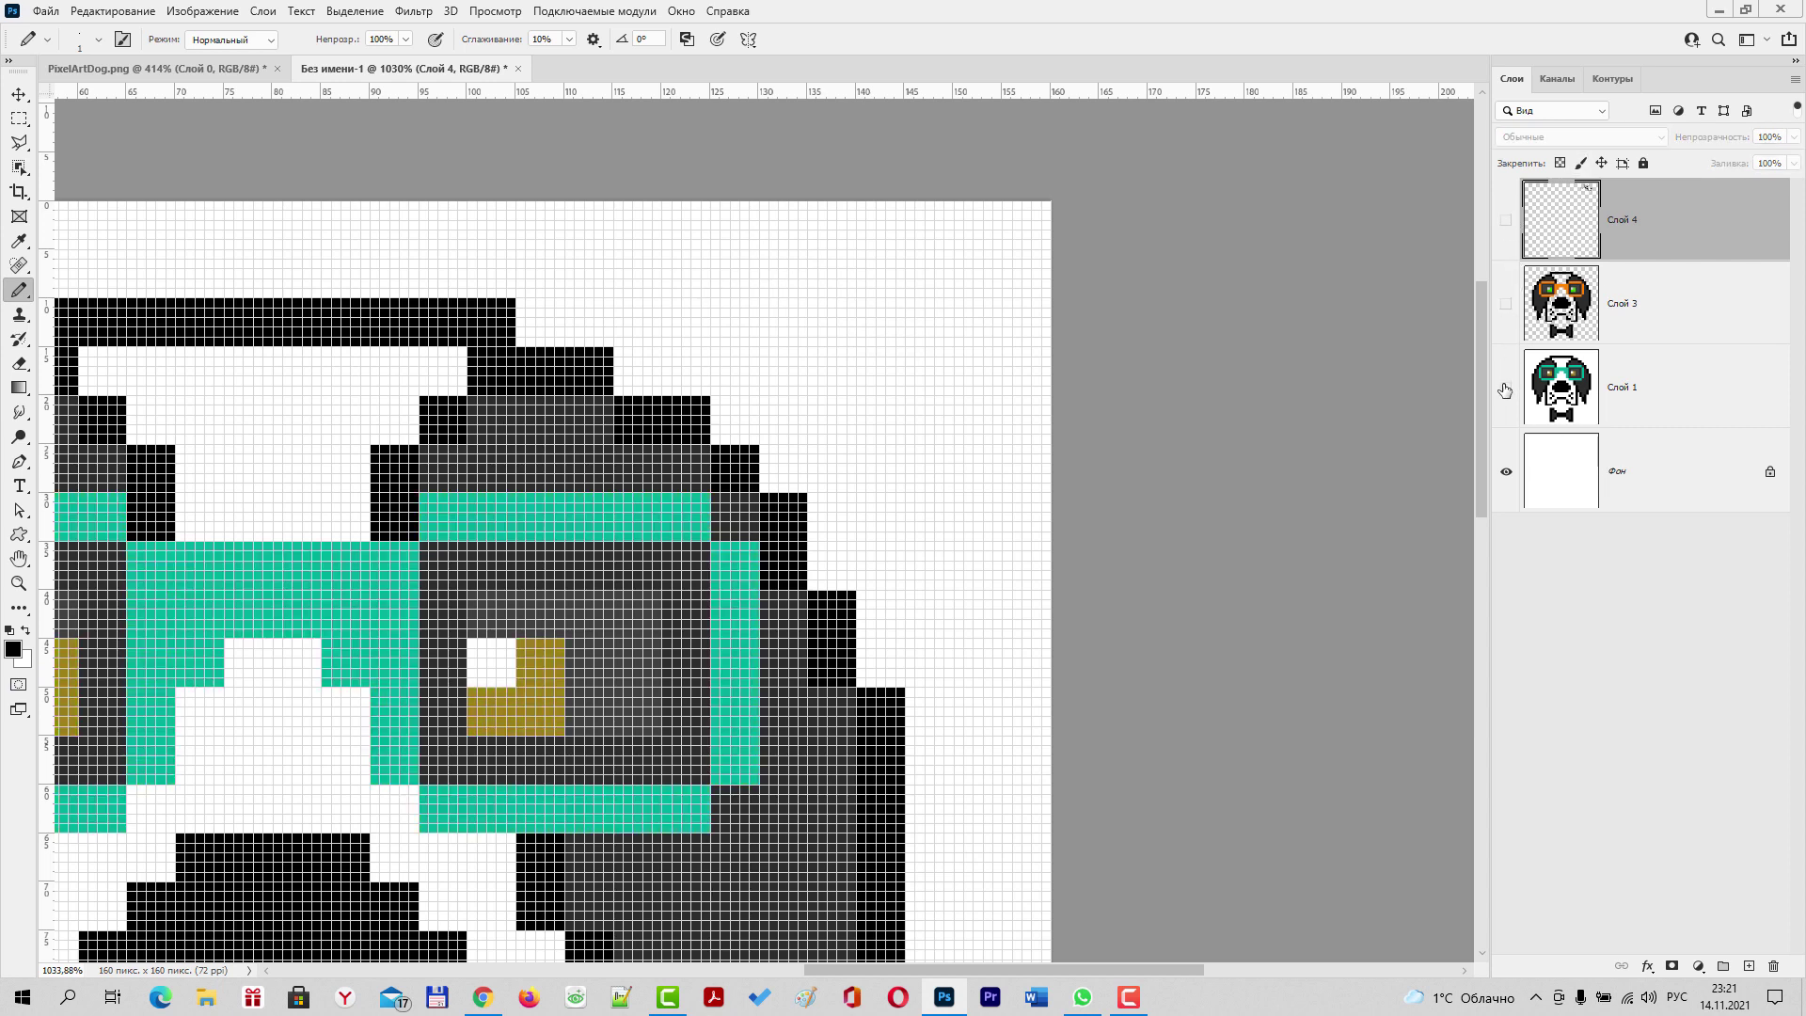
# With Слой 1 hidden, scribble black pencil pixels onto the Фон background layer, then show Слой 1 again
pyautogui.click(1506, 388)
pyautogui.click(1563, 482)
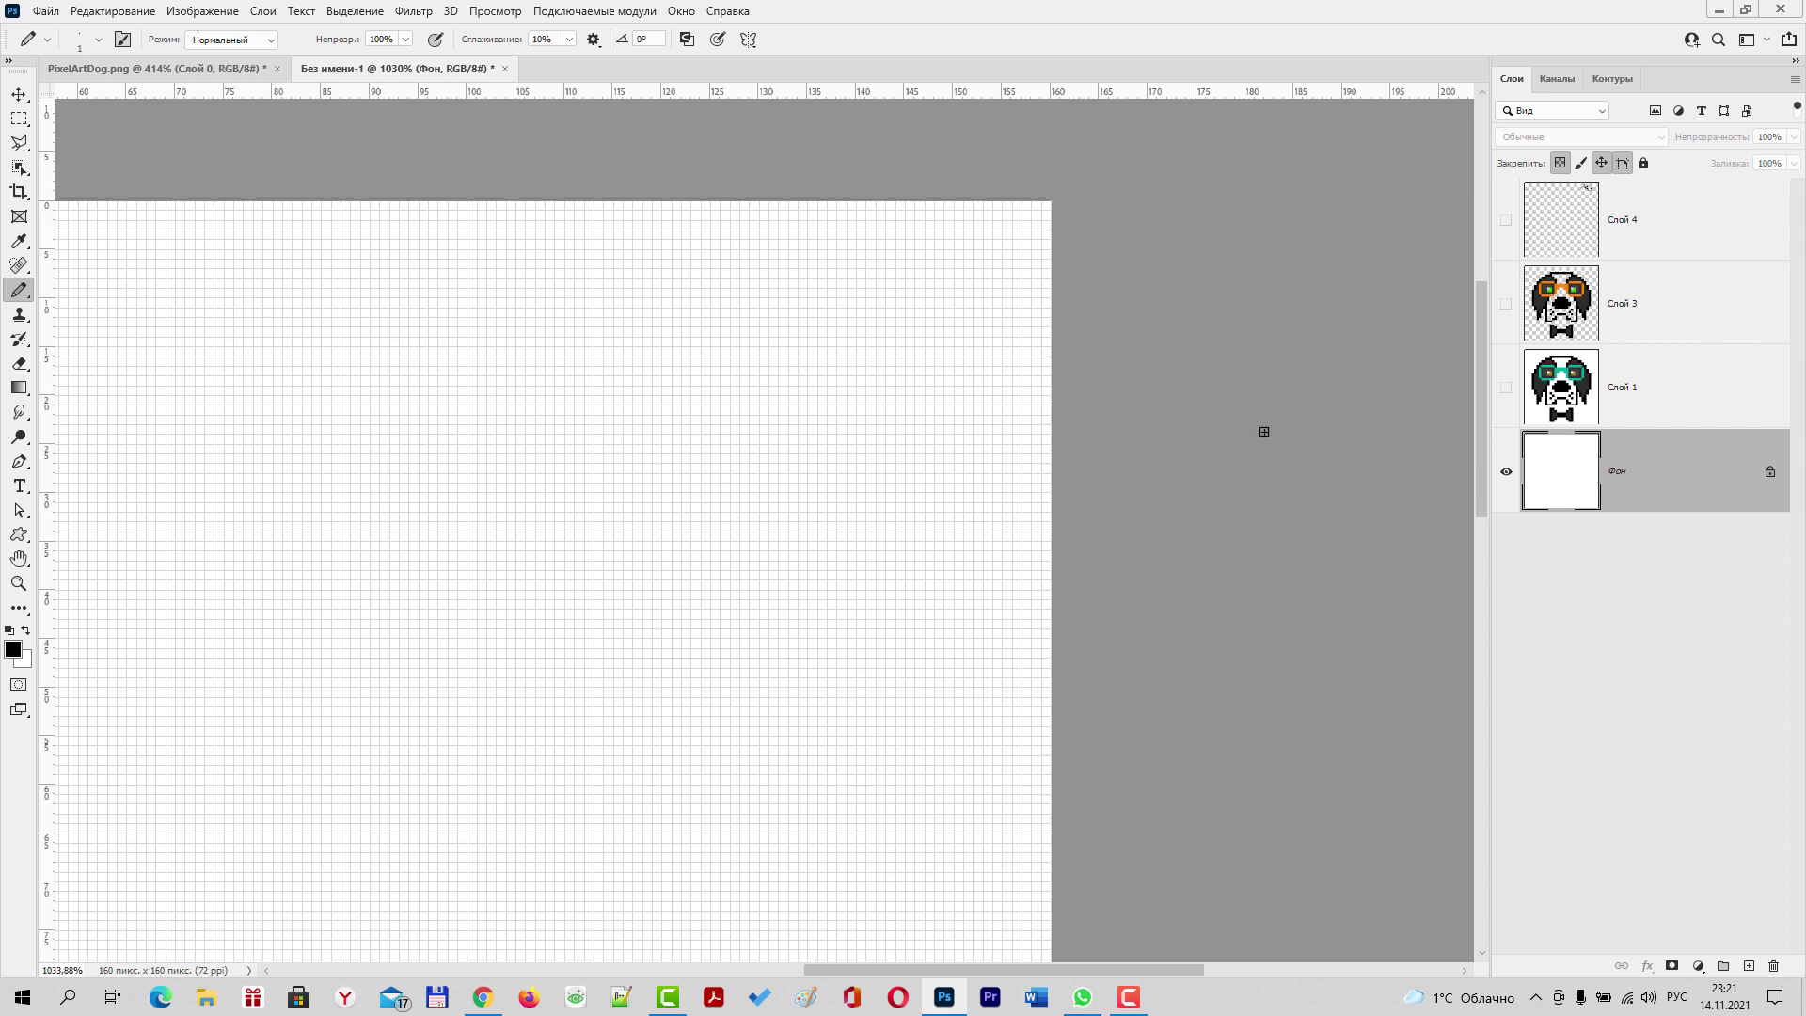
pyautogui.click(665, 370)
pyautogui.moveTo(696, 361)
pyautogui.mouseDown()
pyautogui.moveTo(692, 410)
pyautogui.moveTo(861, 439)
pyautogui.moveTo(791, 324)
pyautogui.moveTo(733, 384)
pyautogui.moveTo(814, 409)
pyautogui.mouseUp()
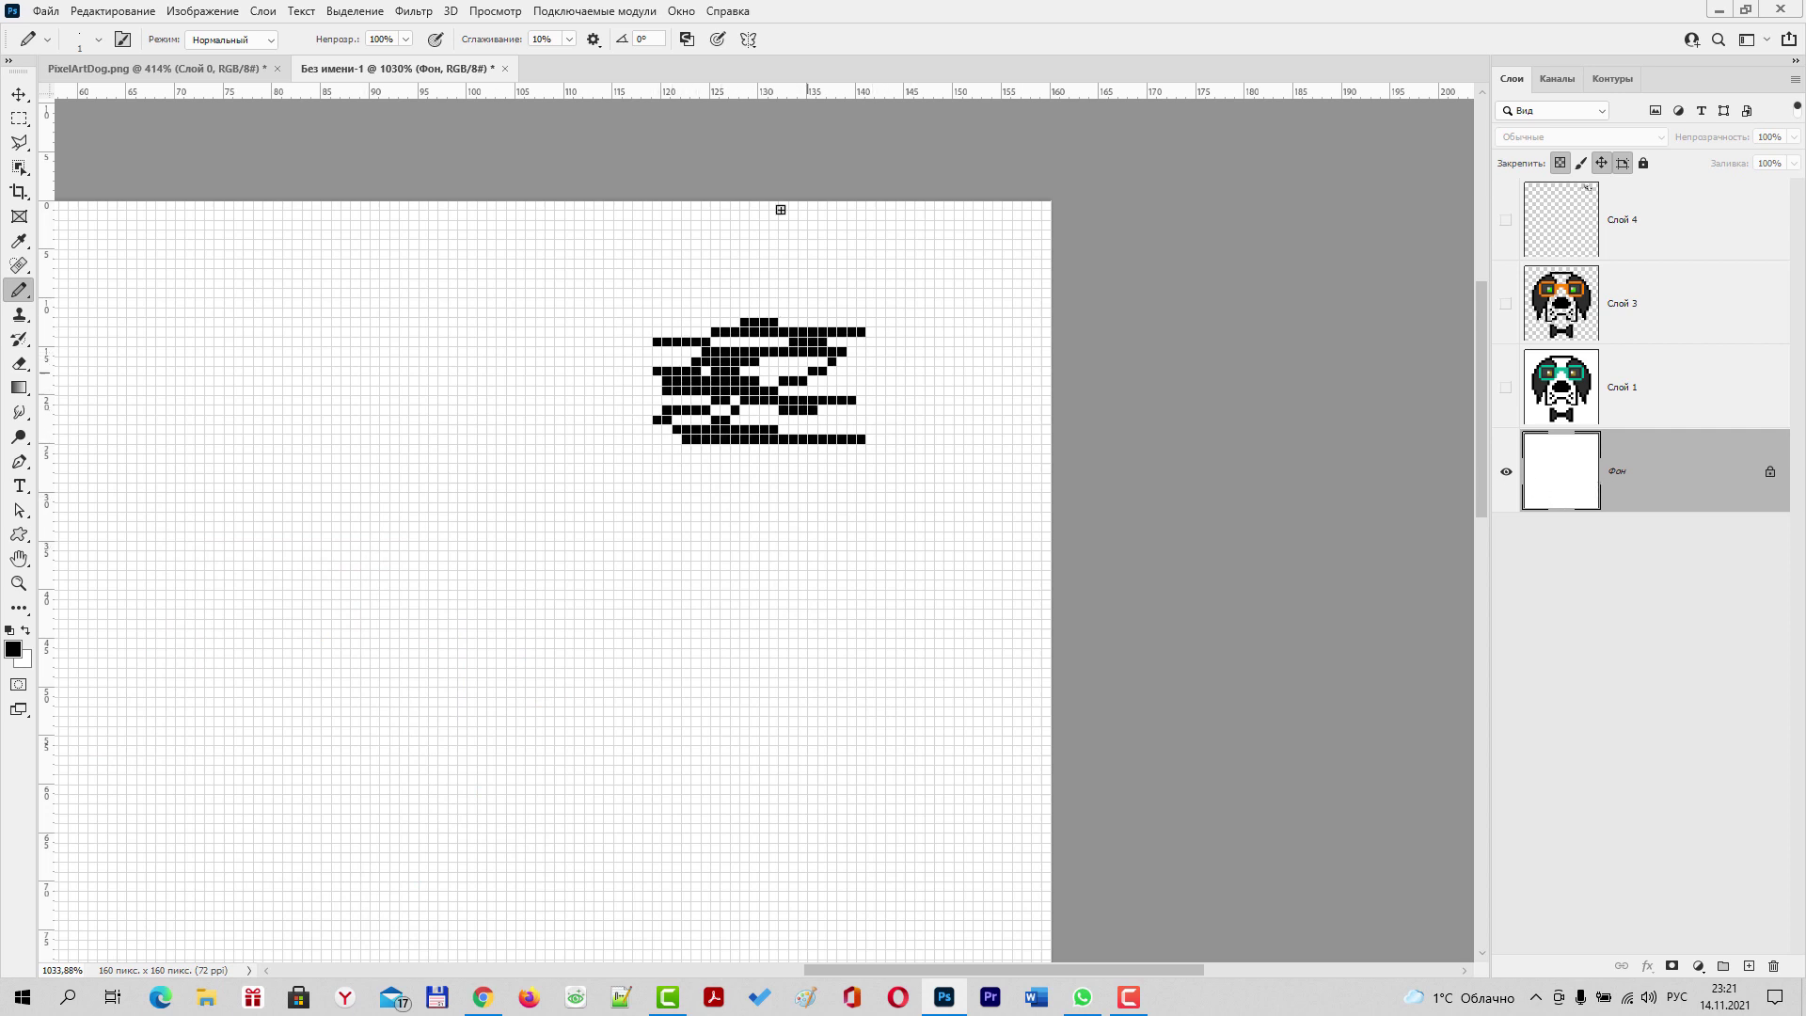
pyautogui.click(687, 39)
pyautogui.moveTo(823, 302)
pyautogui.mouseDown()
pyautogui.moveTo(806, 329)
pyautogui.moveTo(834, 372)
pyautogui.moveTo(718, 483)
pyautogui.moveTo(768, 485)
pyautogui.mouseUp()
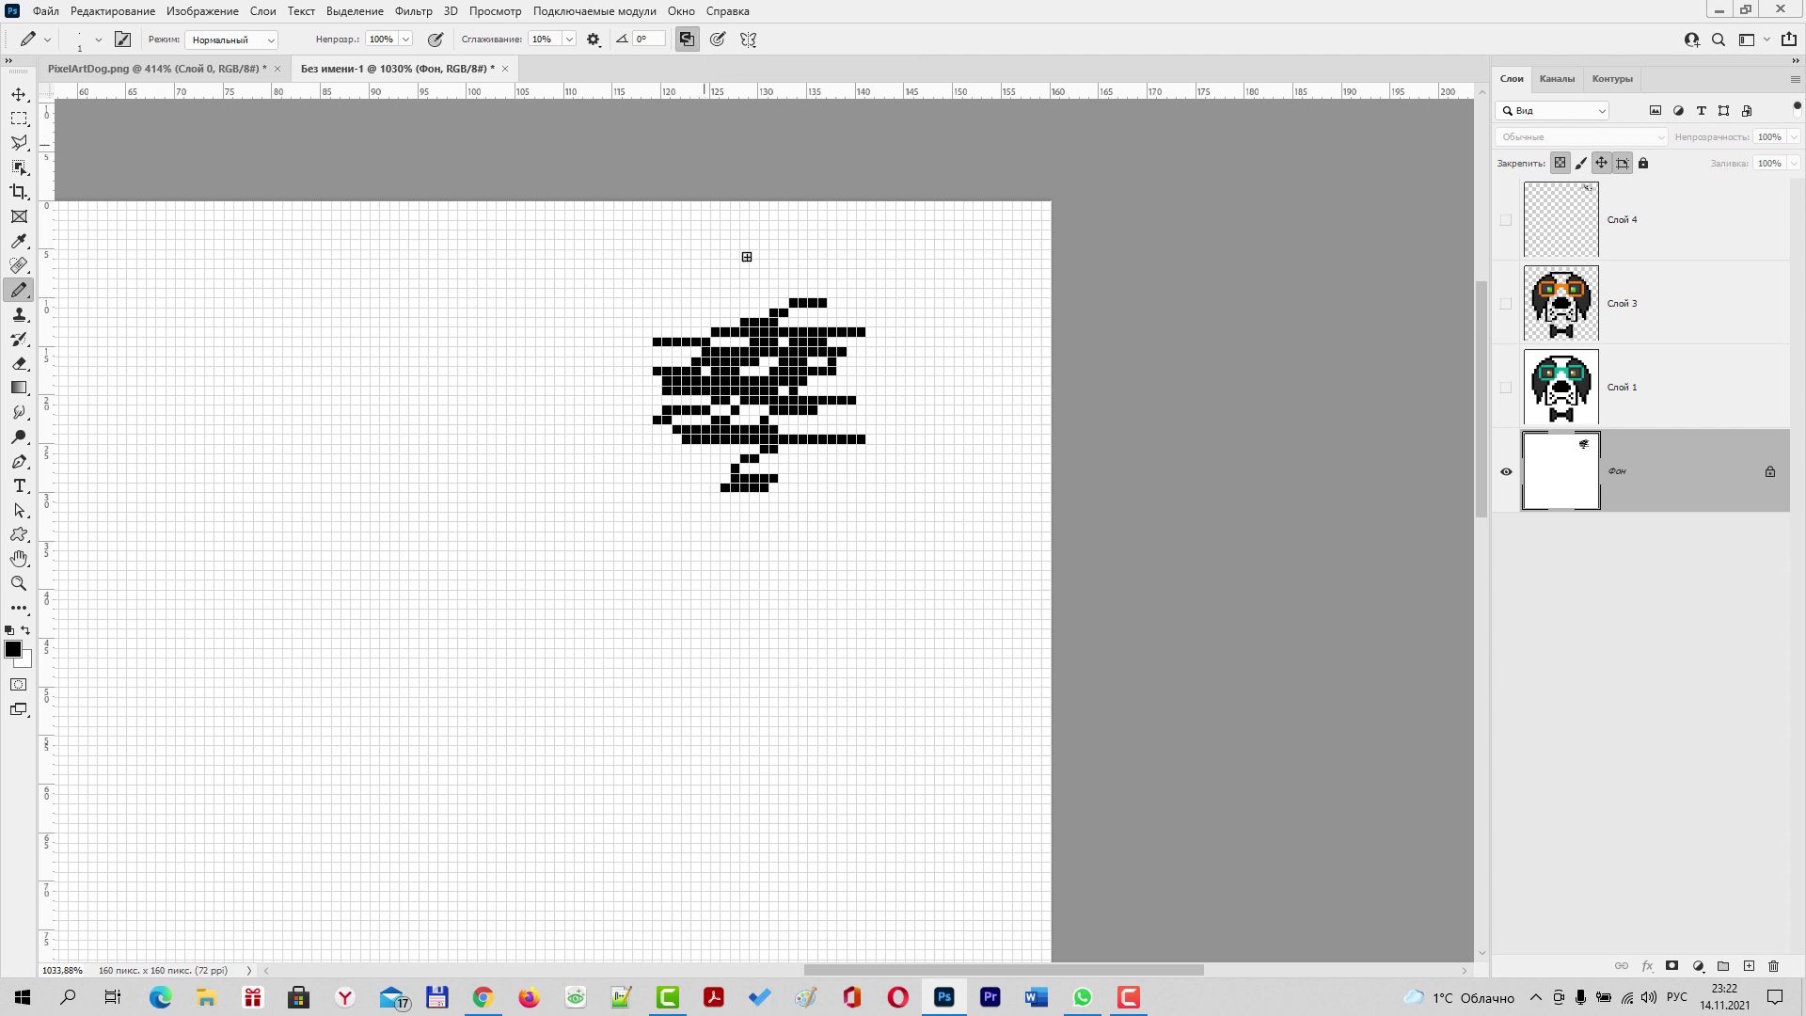
pyautogui.moveTo(743, 292); pyautogui.dragTo(747, 311)
pyautogui.click(1506, 388)
# Show Слой 3 and Слой 4 again and recentre the dog drawing
pyautogui.click(1506, 304)
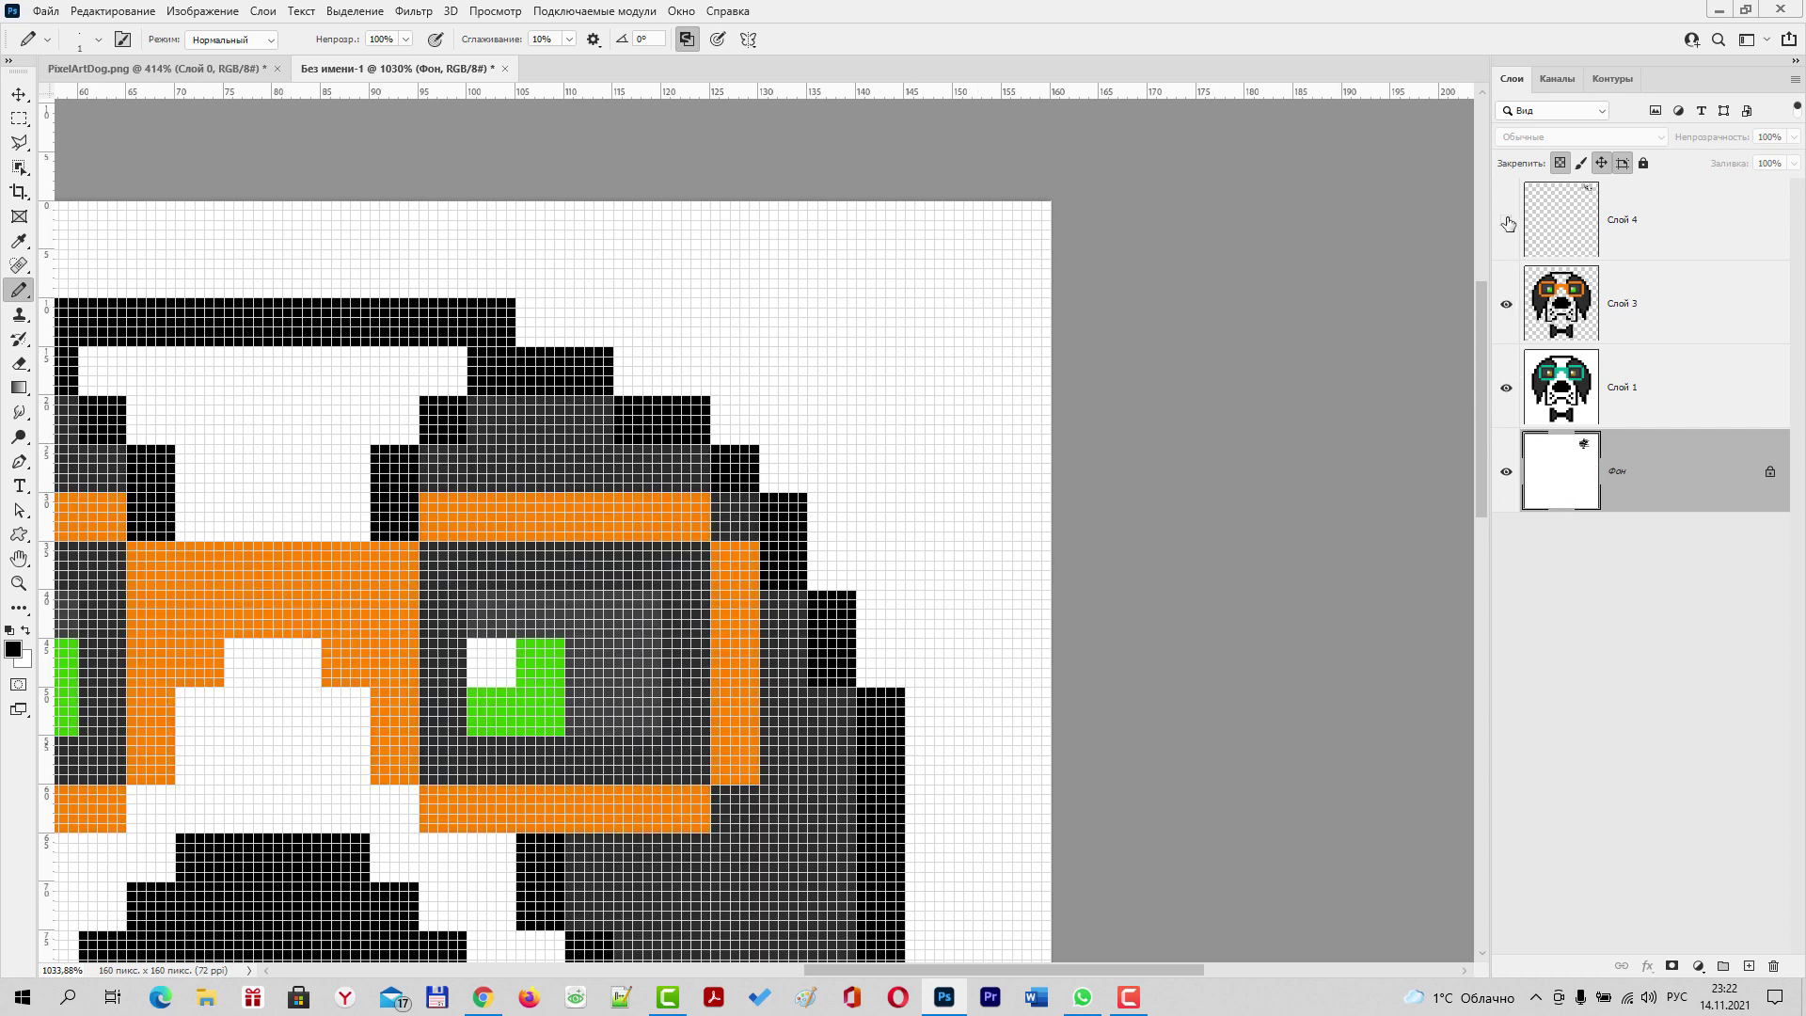
pyautogui.click(1506, 220)
pyautogui.scroll(-3, 729, 495)
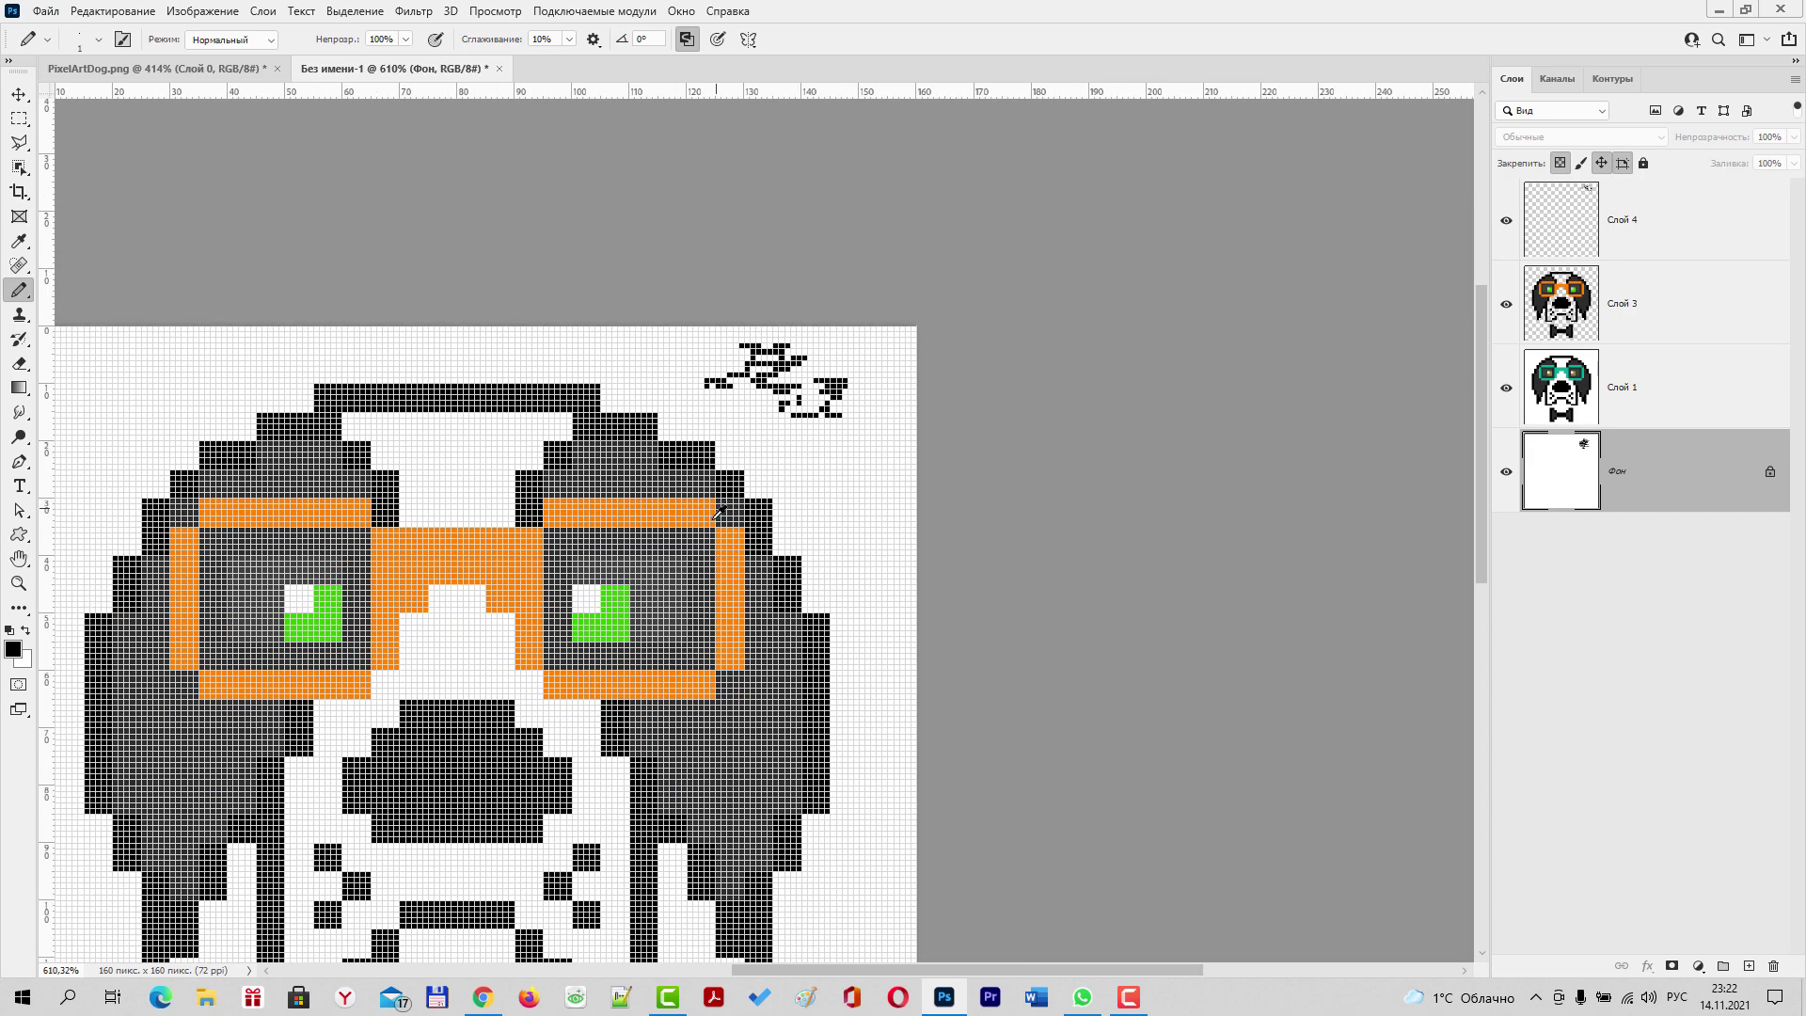
pyautogui.scroll(-2, 681, 542)
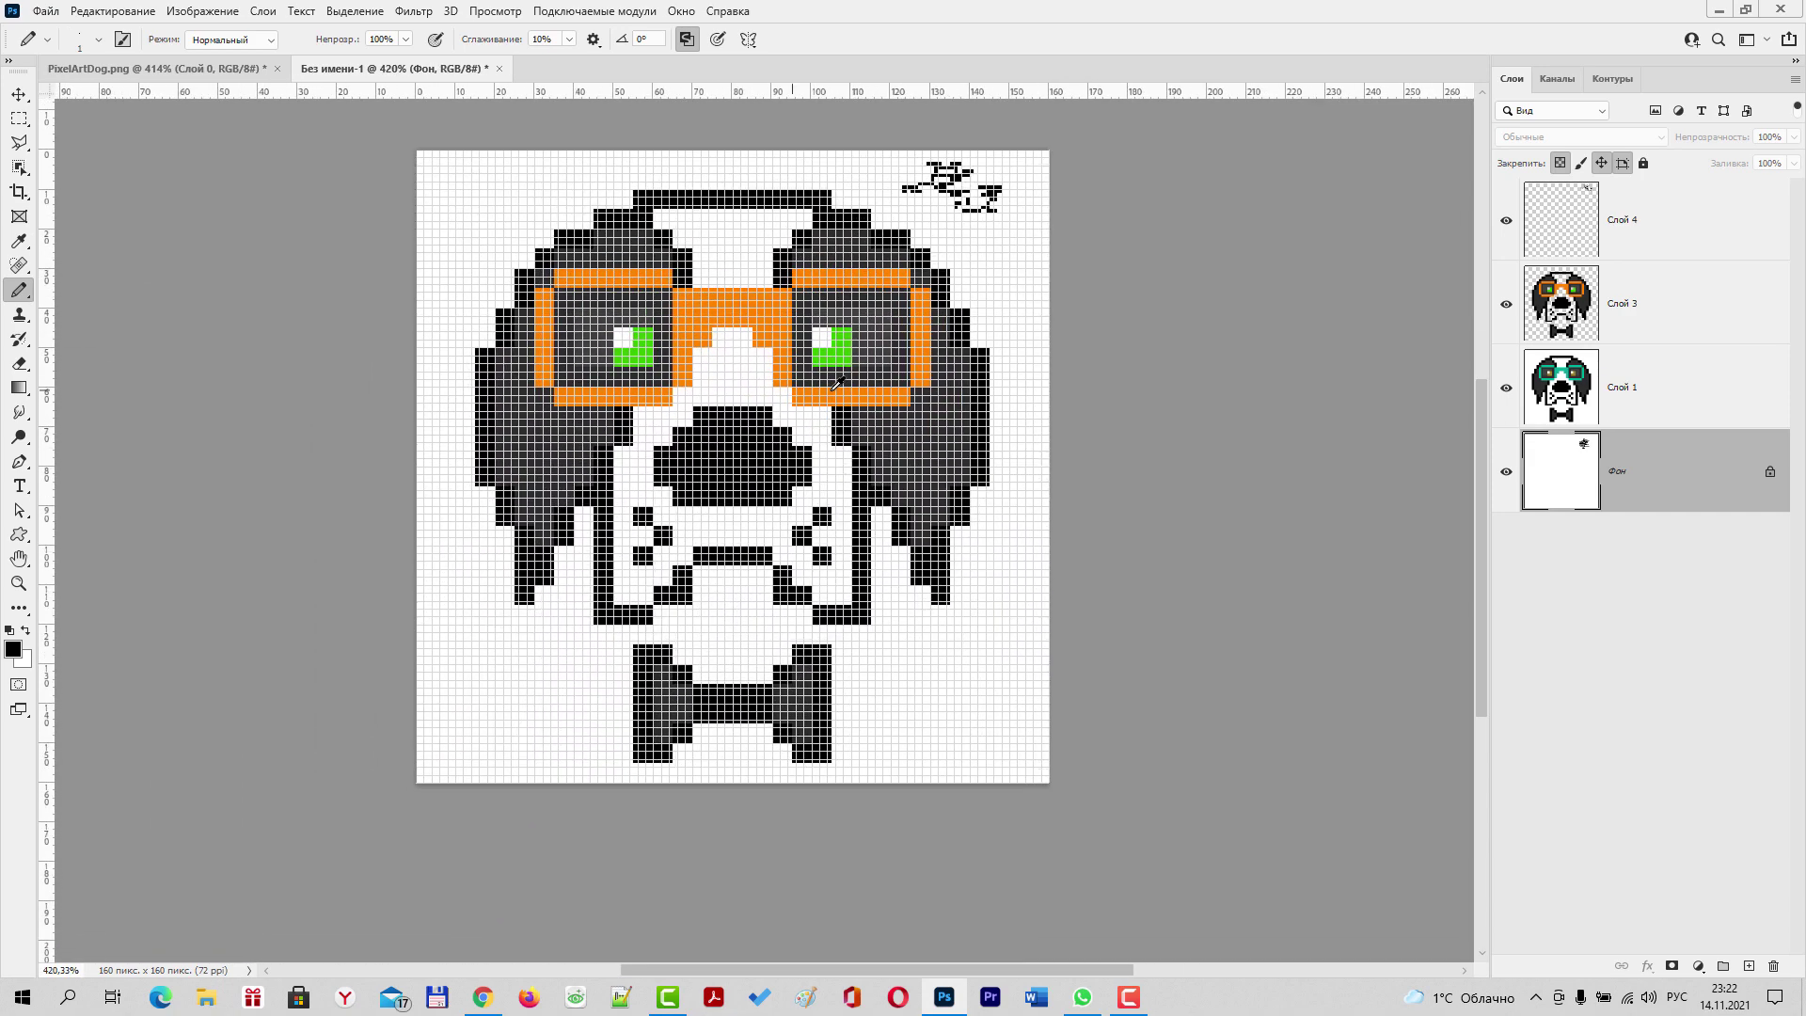
pyautogui.scroll(2, 796, 380)
pyautogui.moveTo(796, 380); pyautogui.dragTo(807, 366)
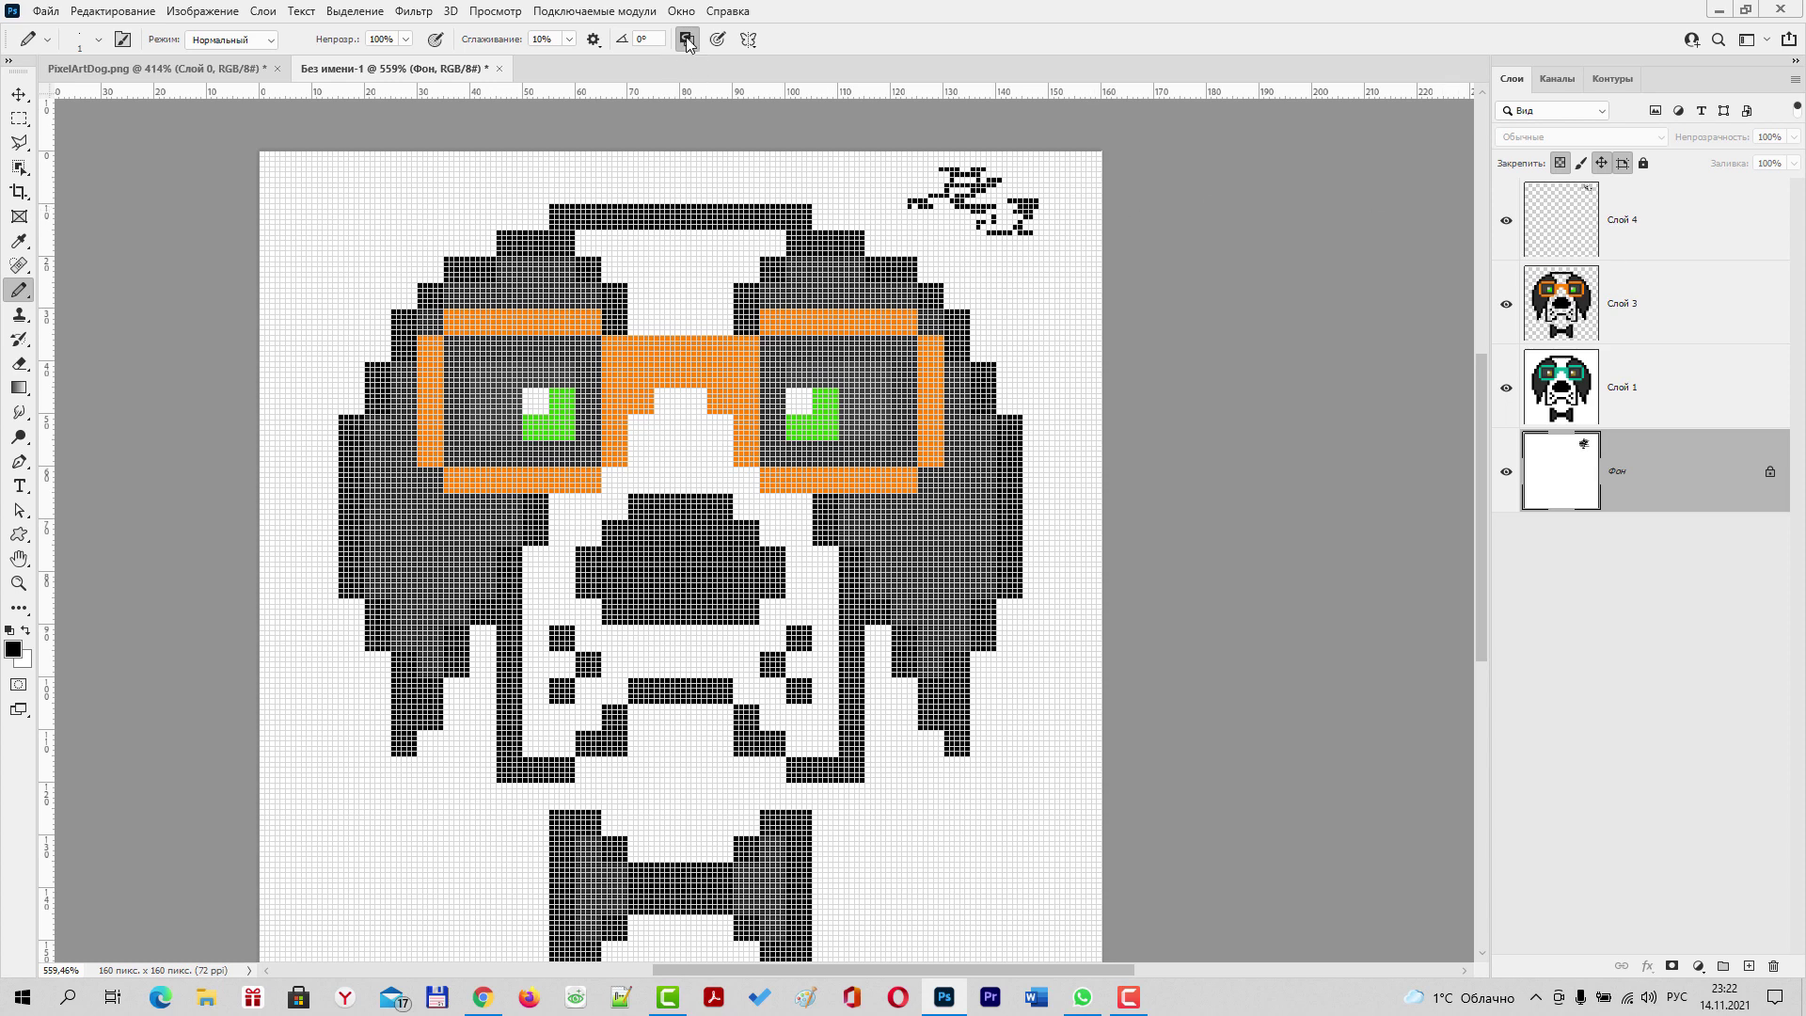
# Delete the scribble layer Слой 4, leaving the pencil's Auto Erase on
pyautogui.moveTo(1644, 241); pyautogui.dragTo(1773, 966)
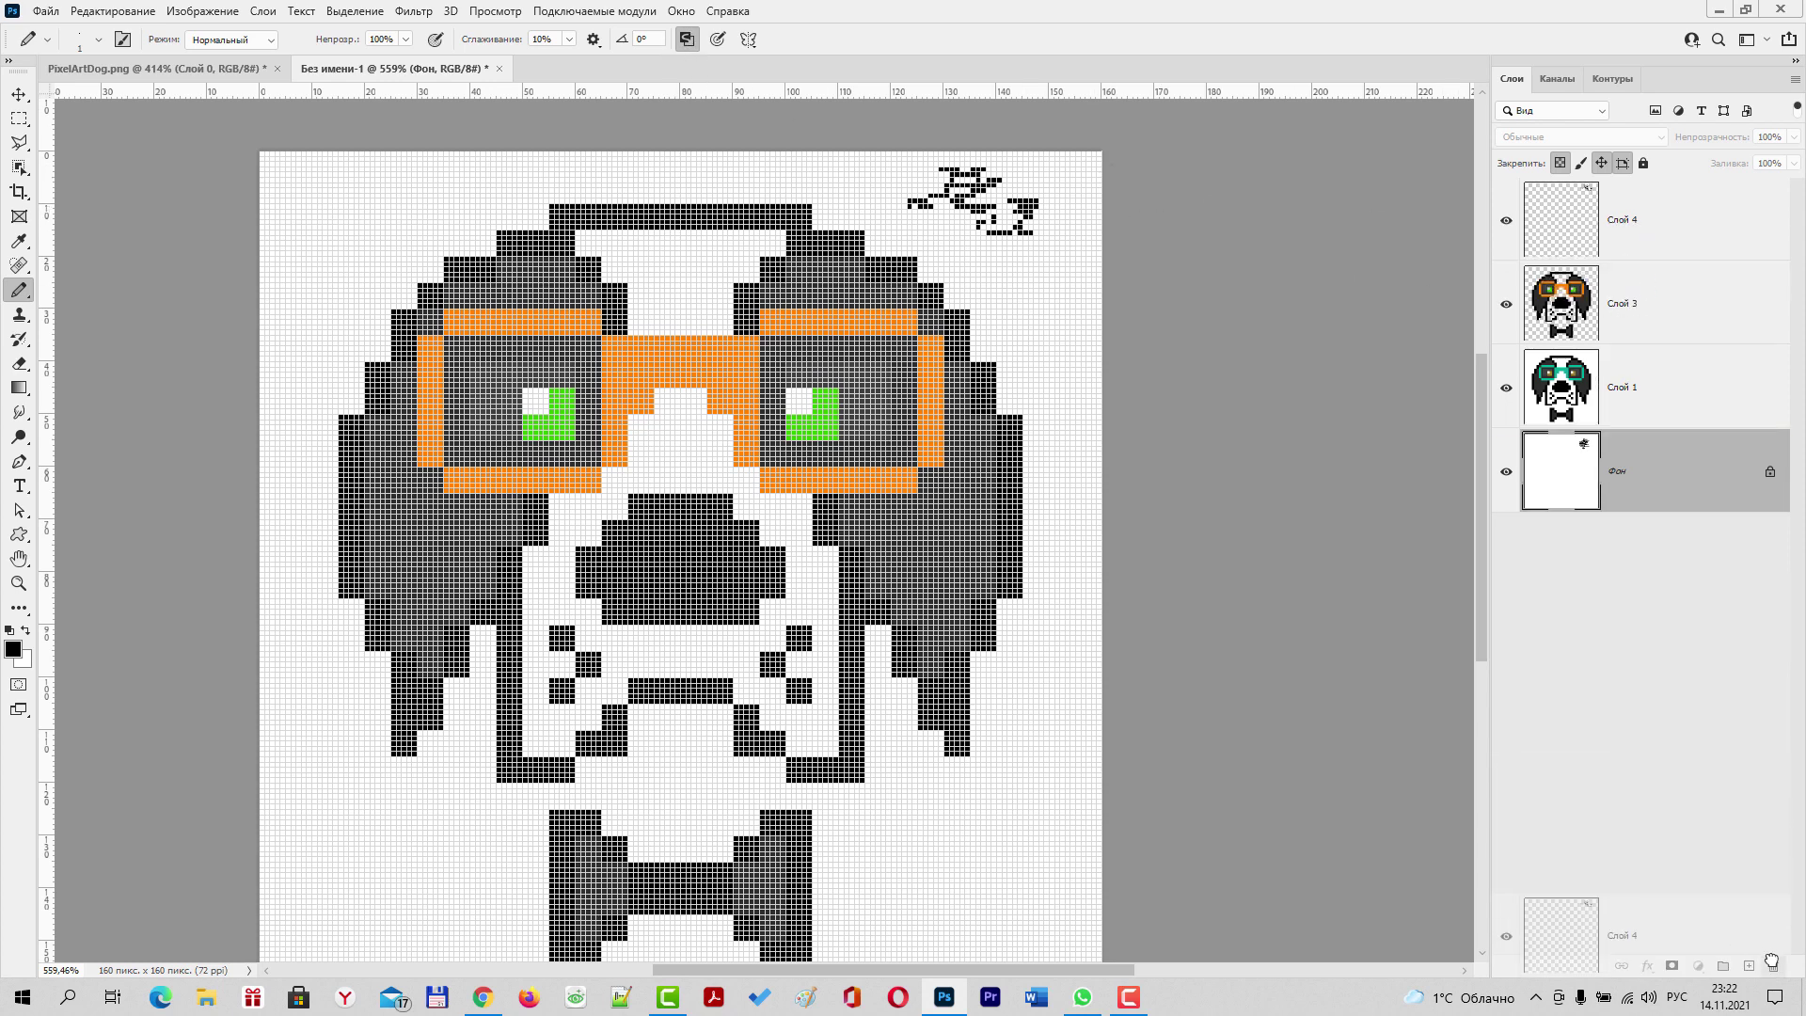
pyautogui.click(687, 38)
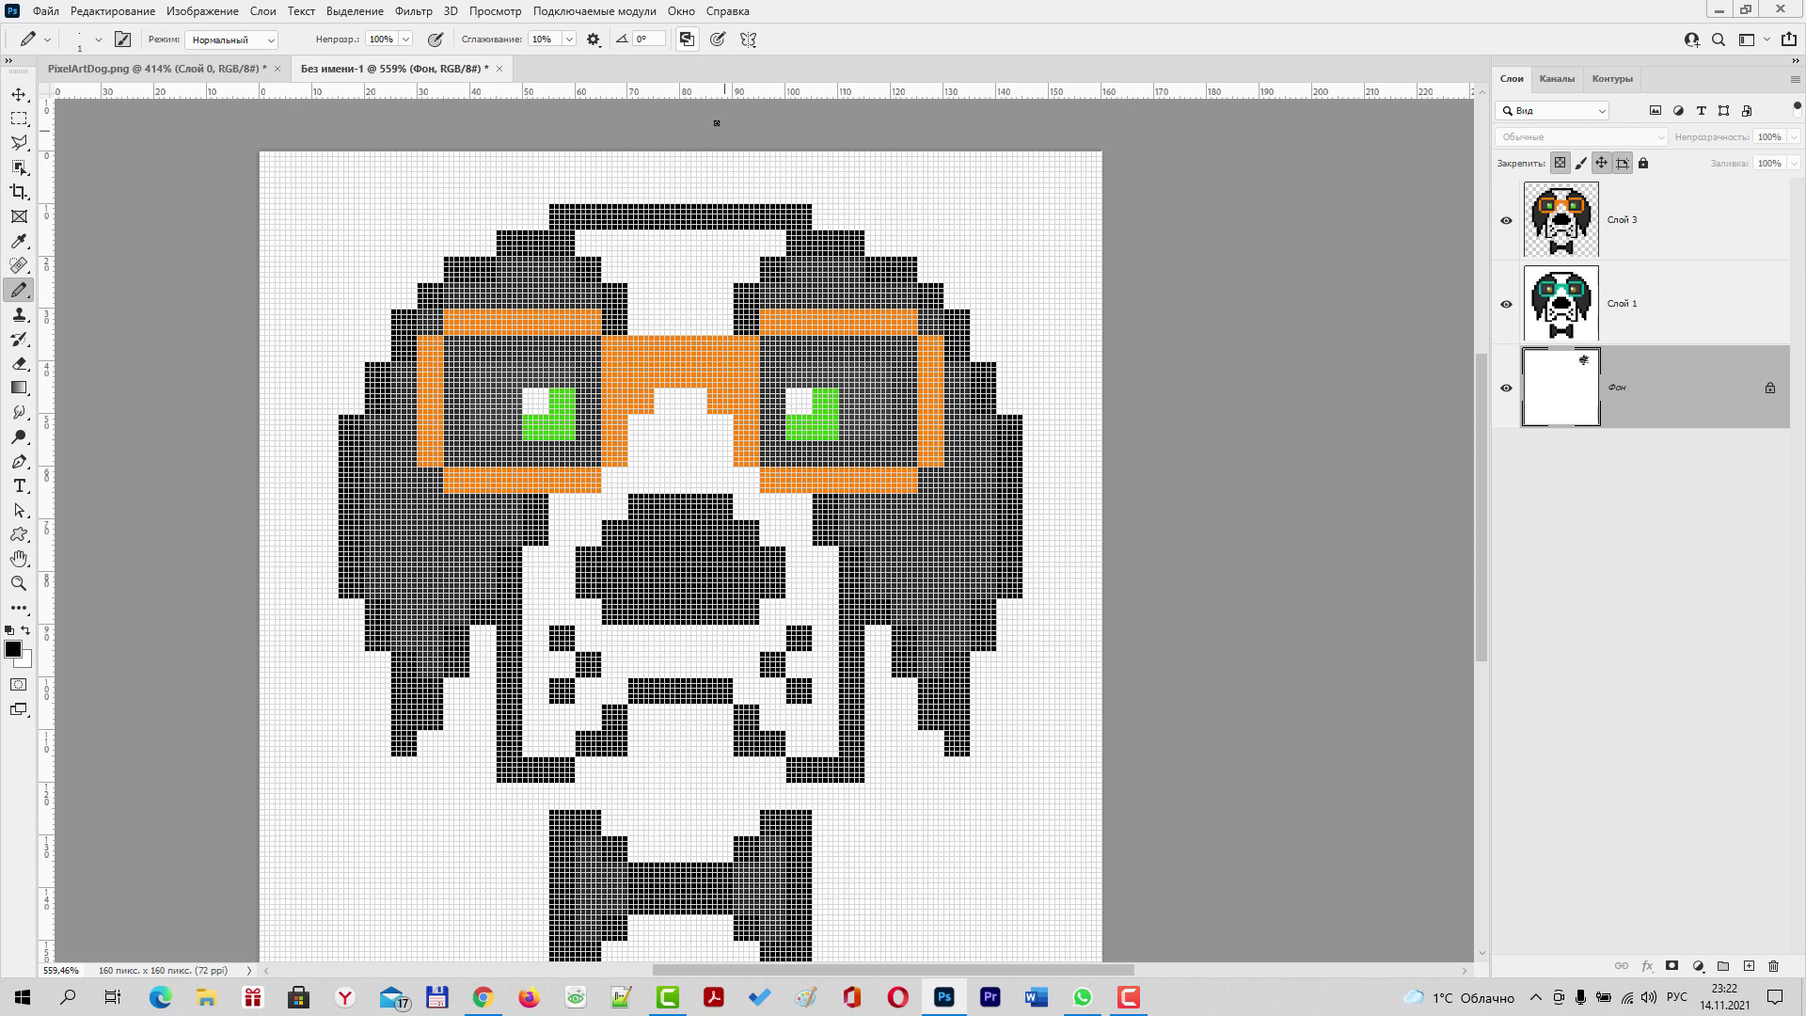
pyautogui.click(688, 41)
pyautogui.moveTo(842, 377); pyautogui.dragTo(865, 341)
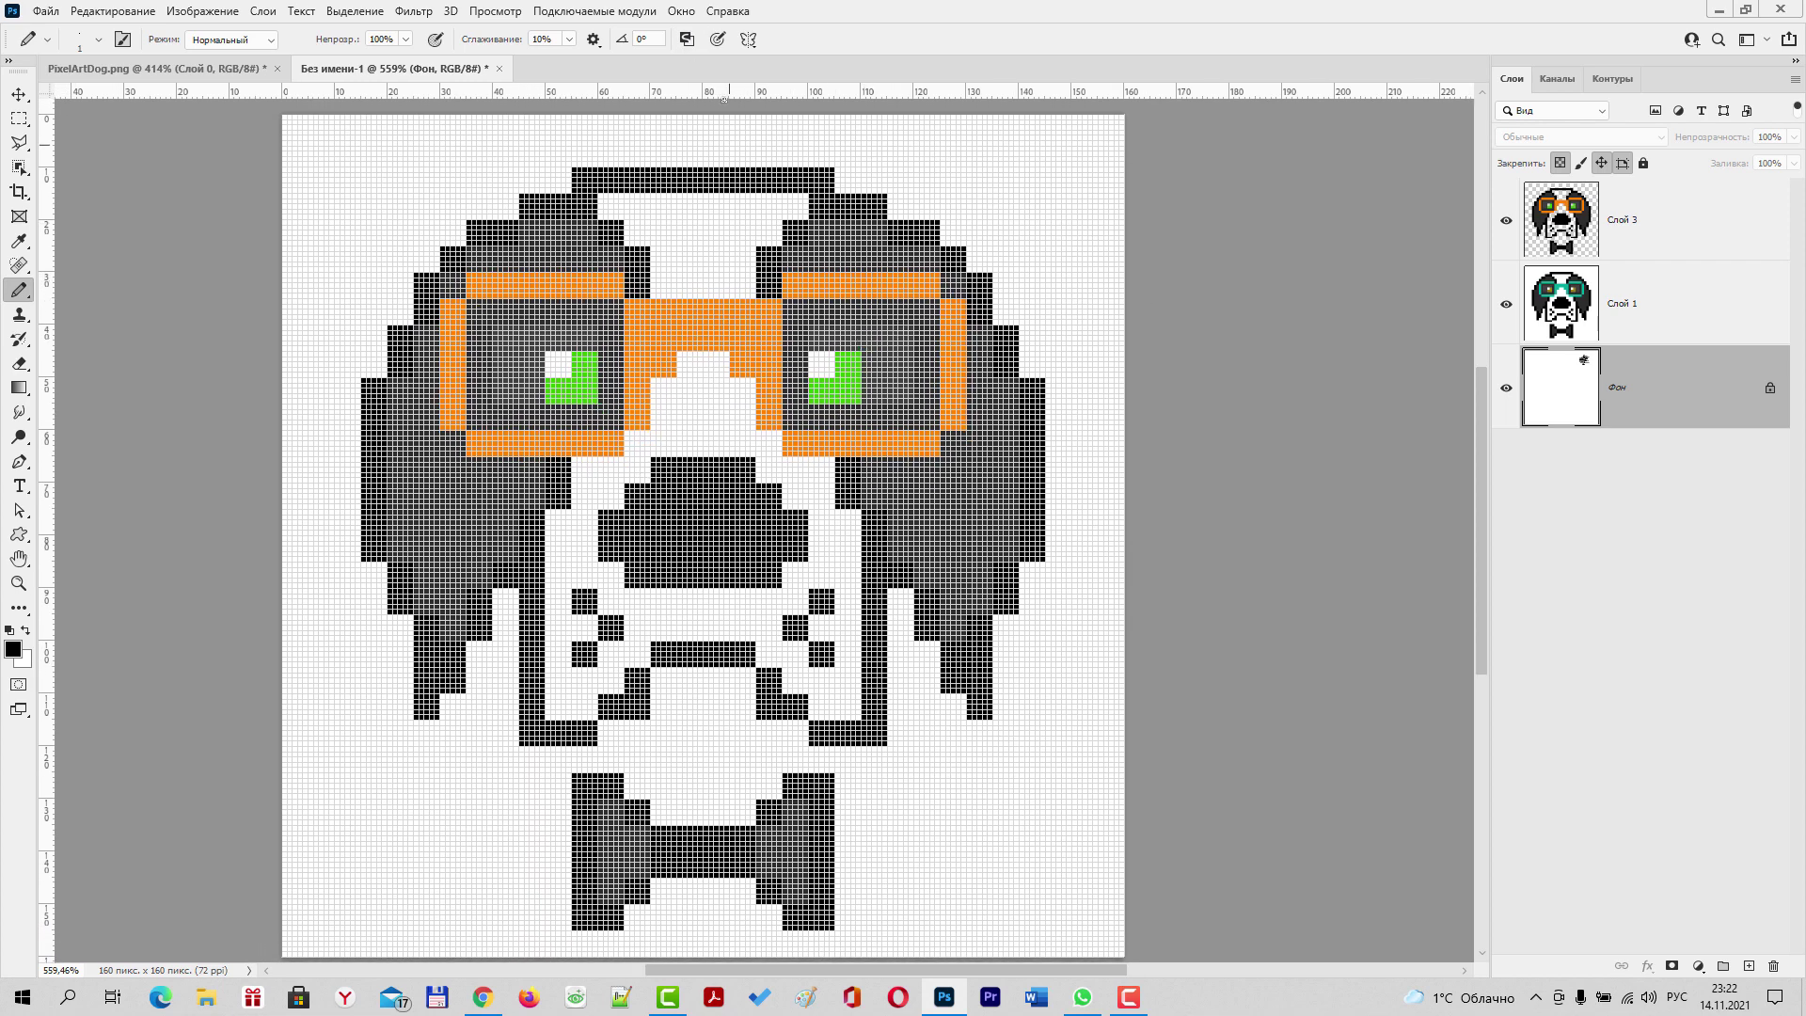
# Turn off Auto Erase, hide the pixel grid, and compare by toggling Слой 3 off and on
pyautogui.click(688, 41)
pyautogui.click(498, 11)
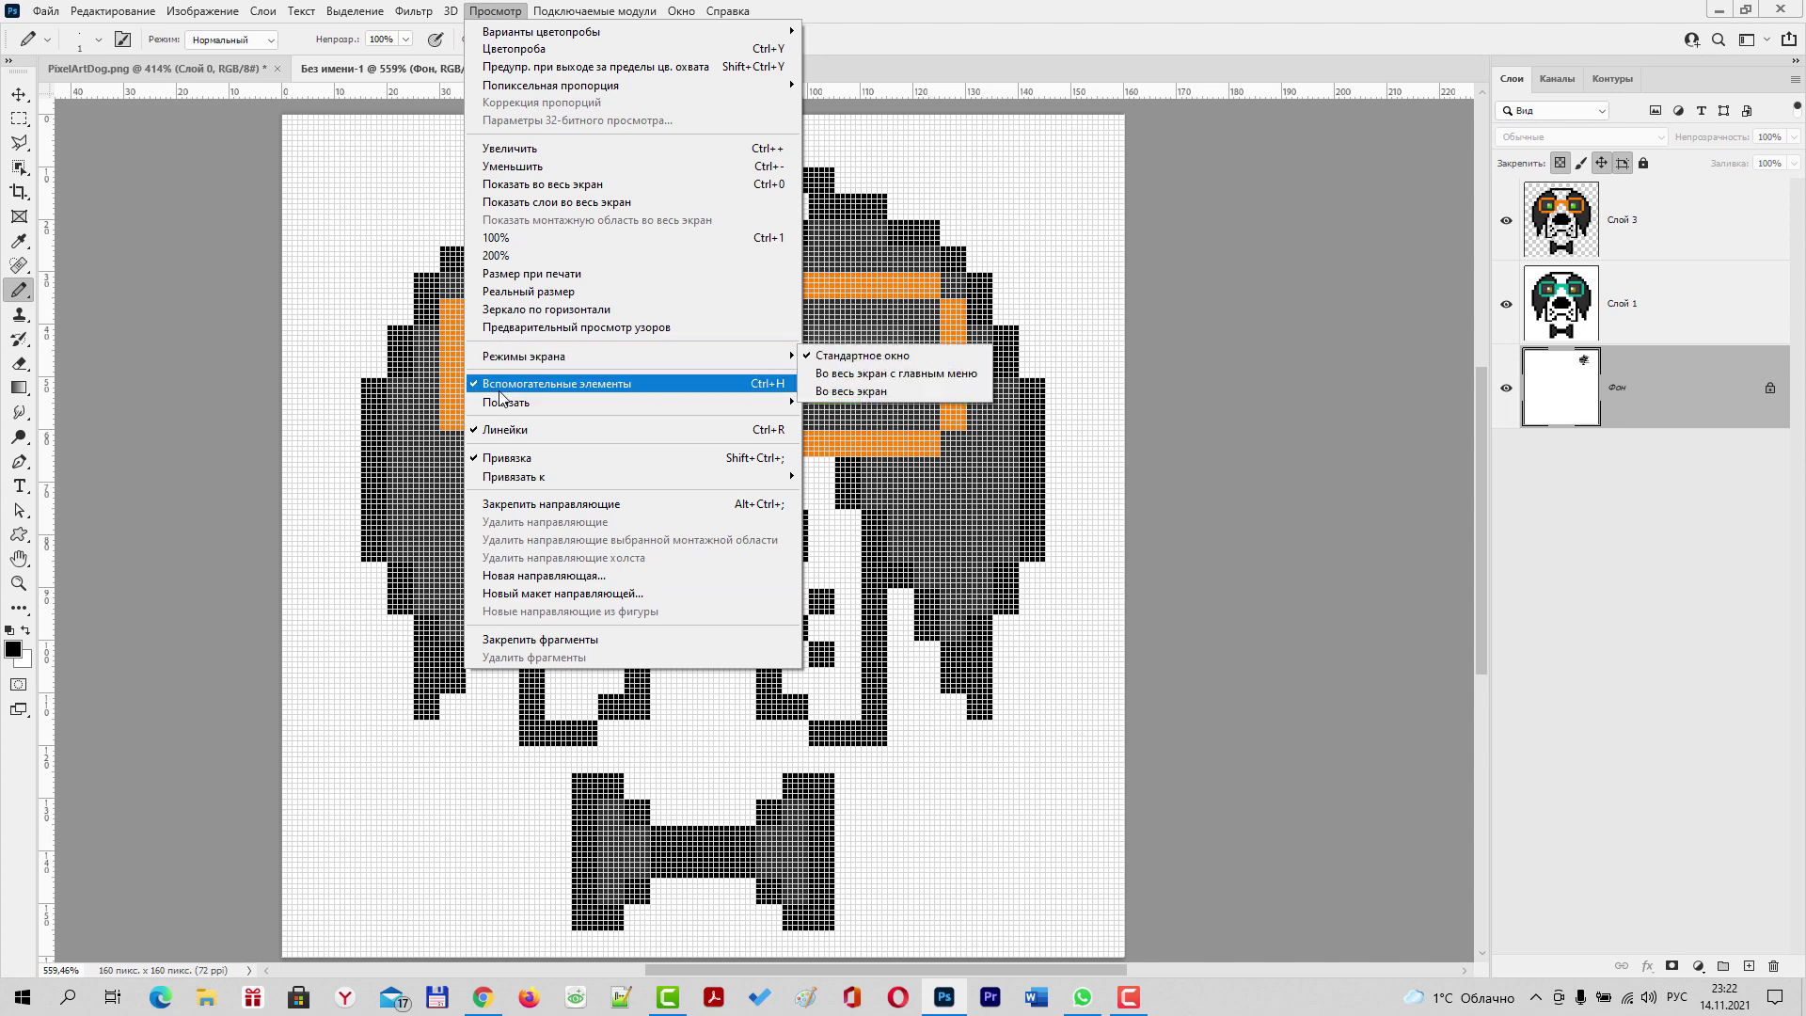
pyautogui.moveTo(565, 402)
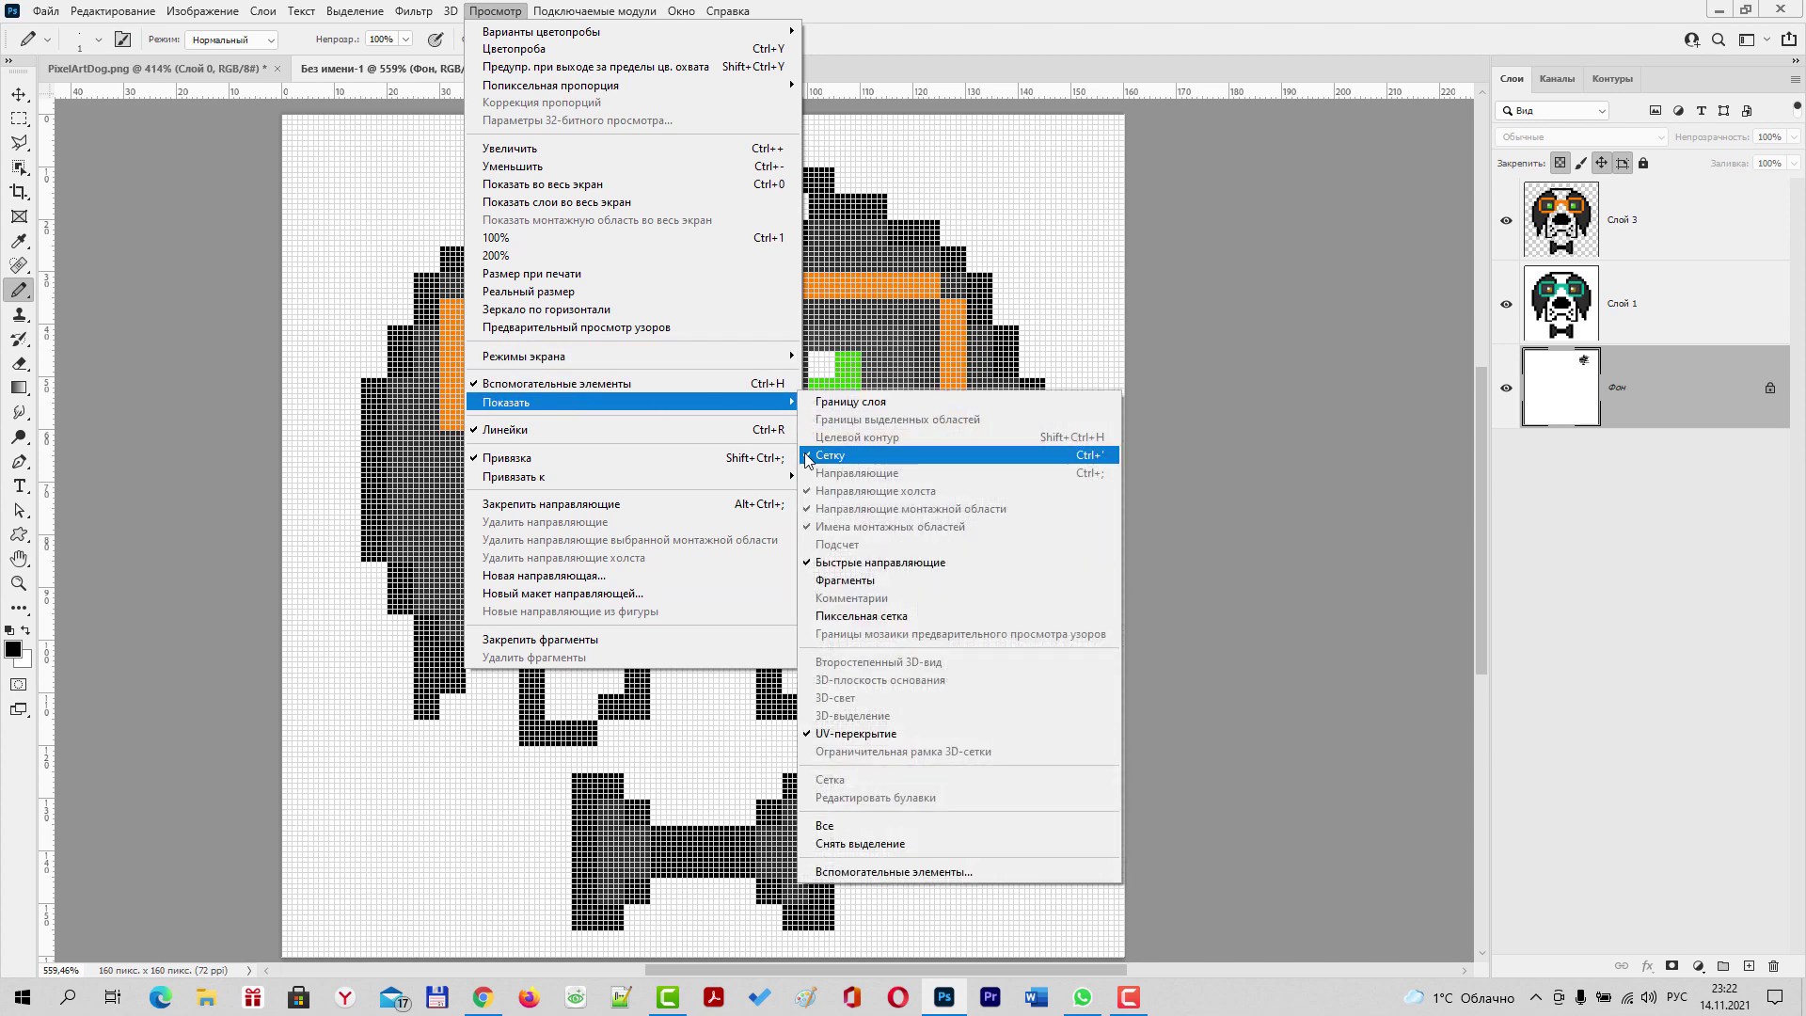
pyautogui.click(804, 455)
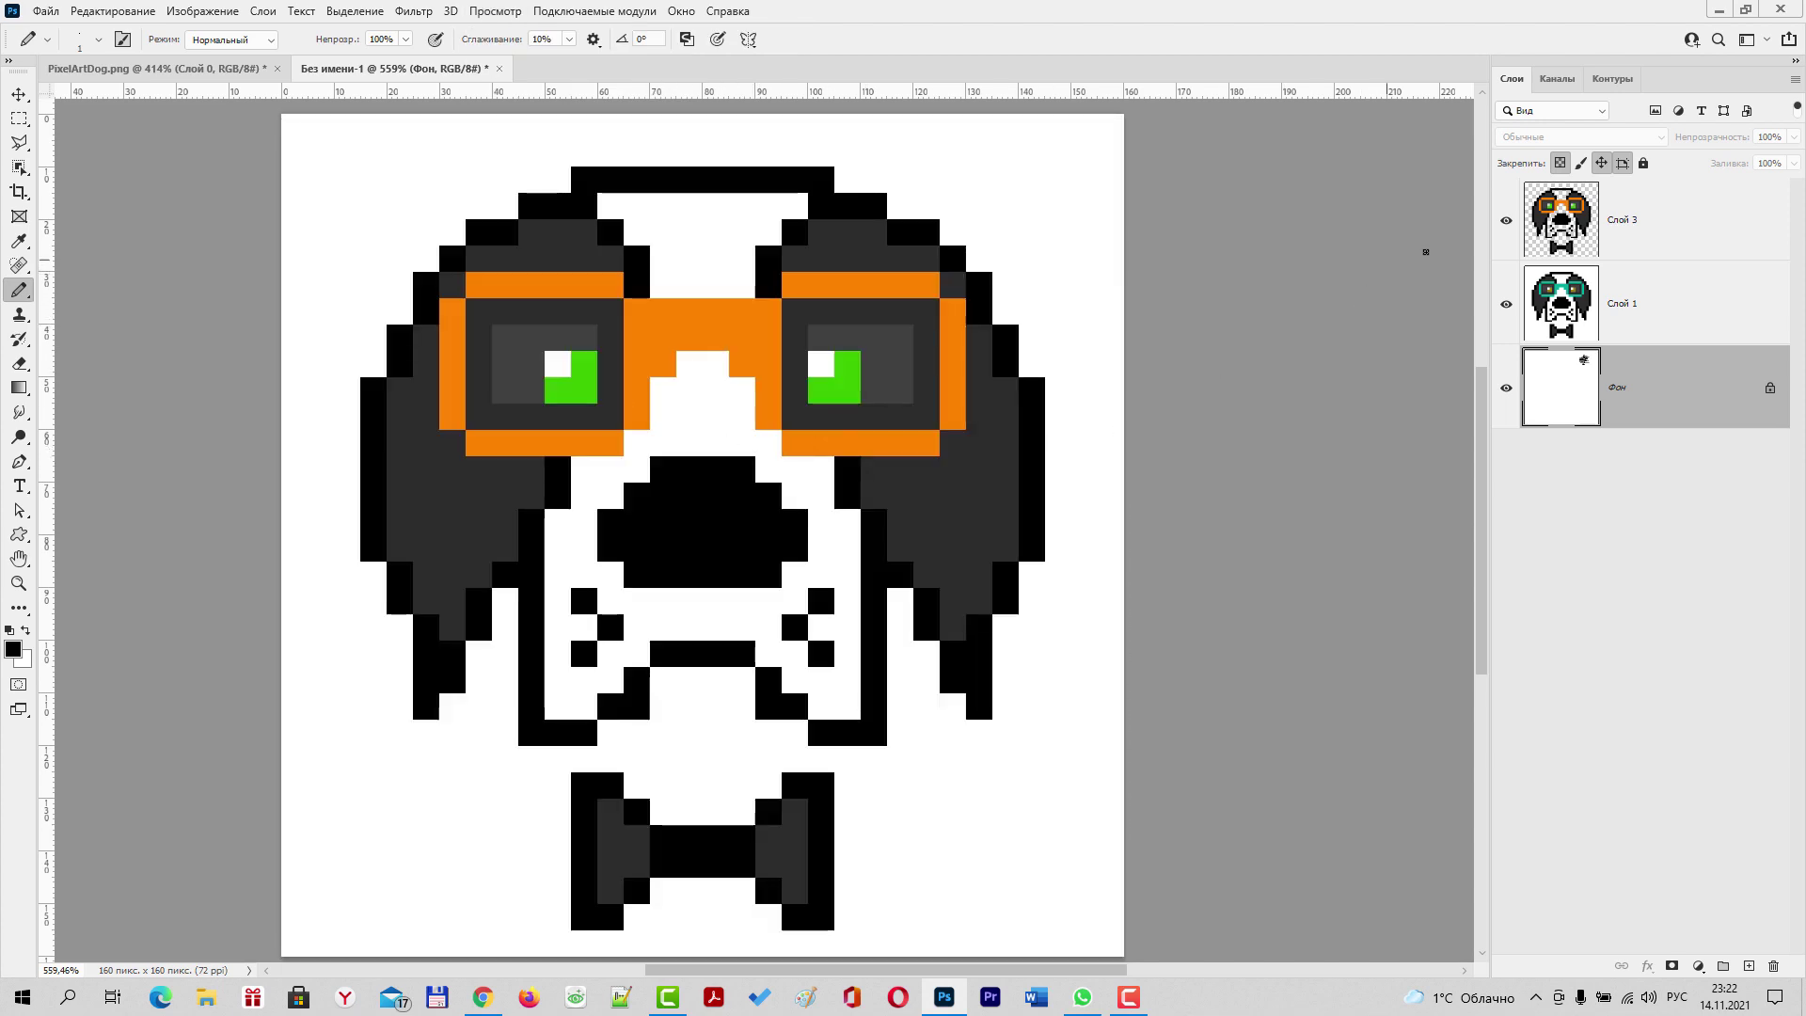
pyautogui.click(1507, 222)
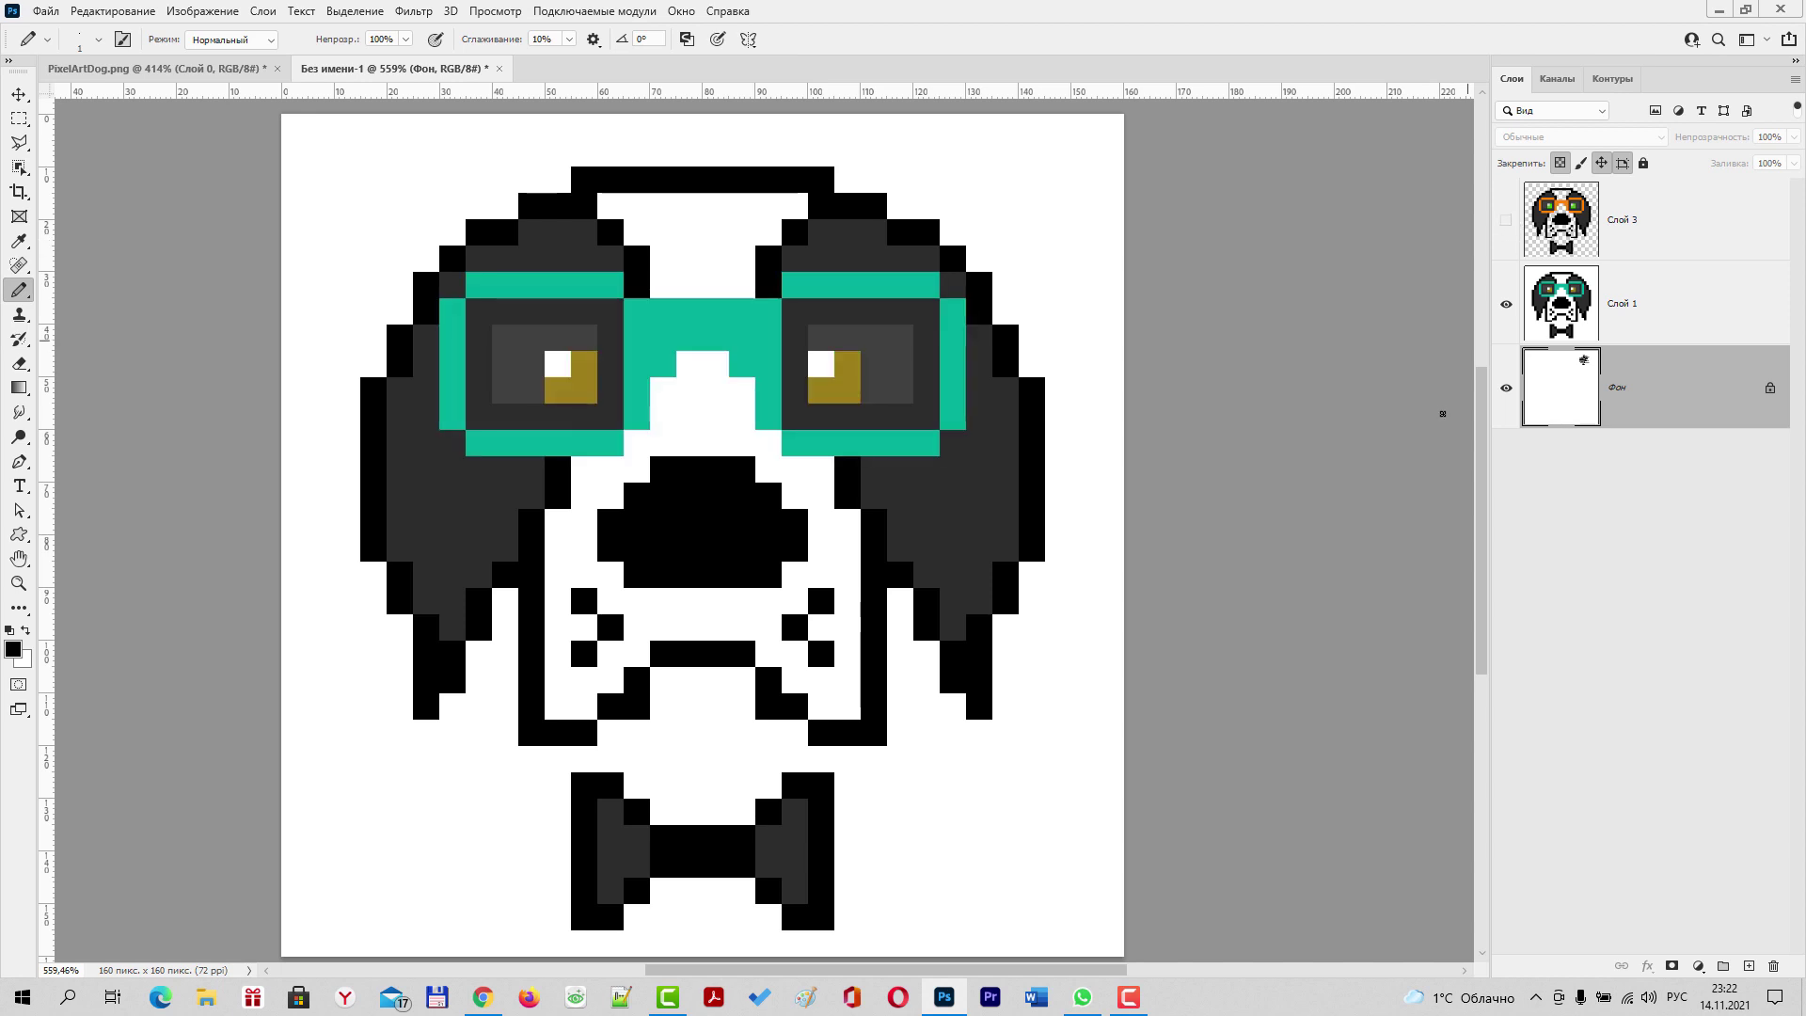
pyautogui.click(1506, 224)
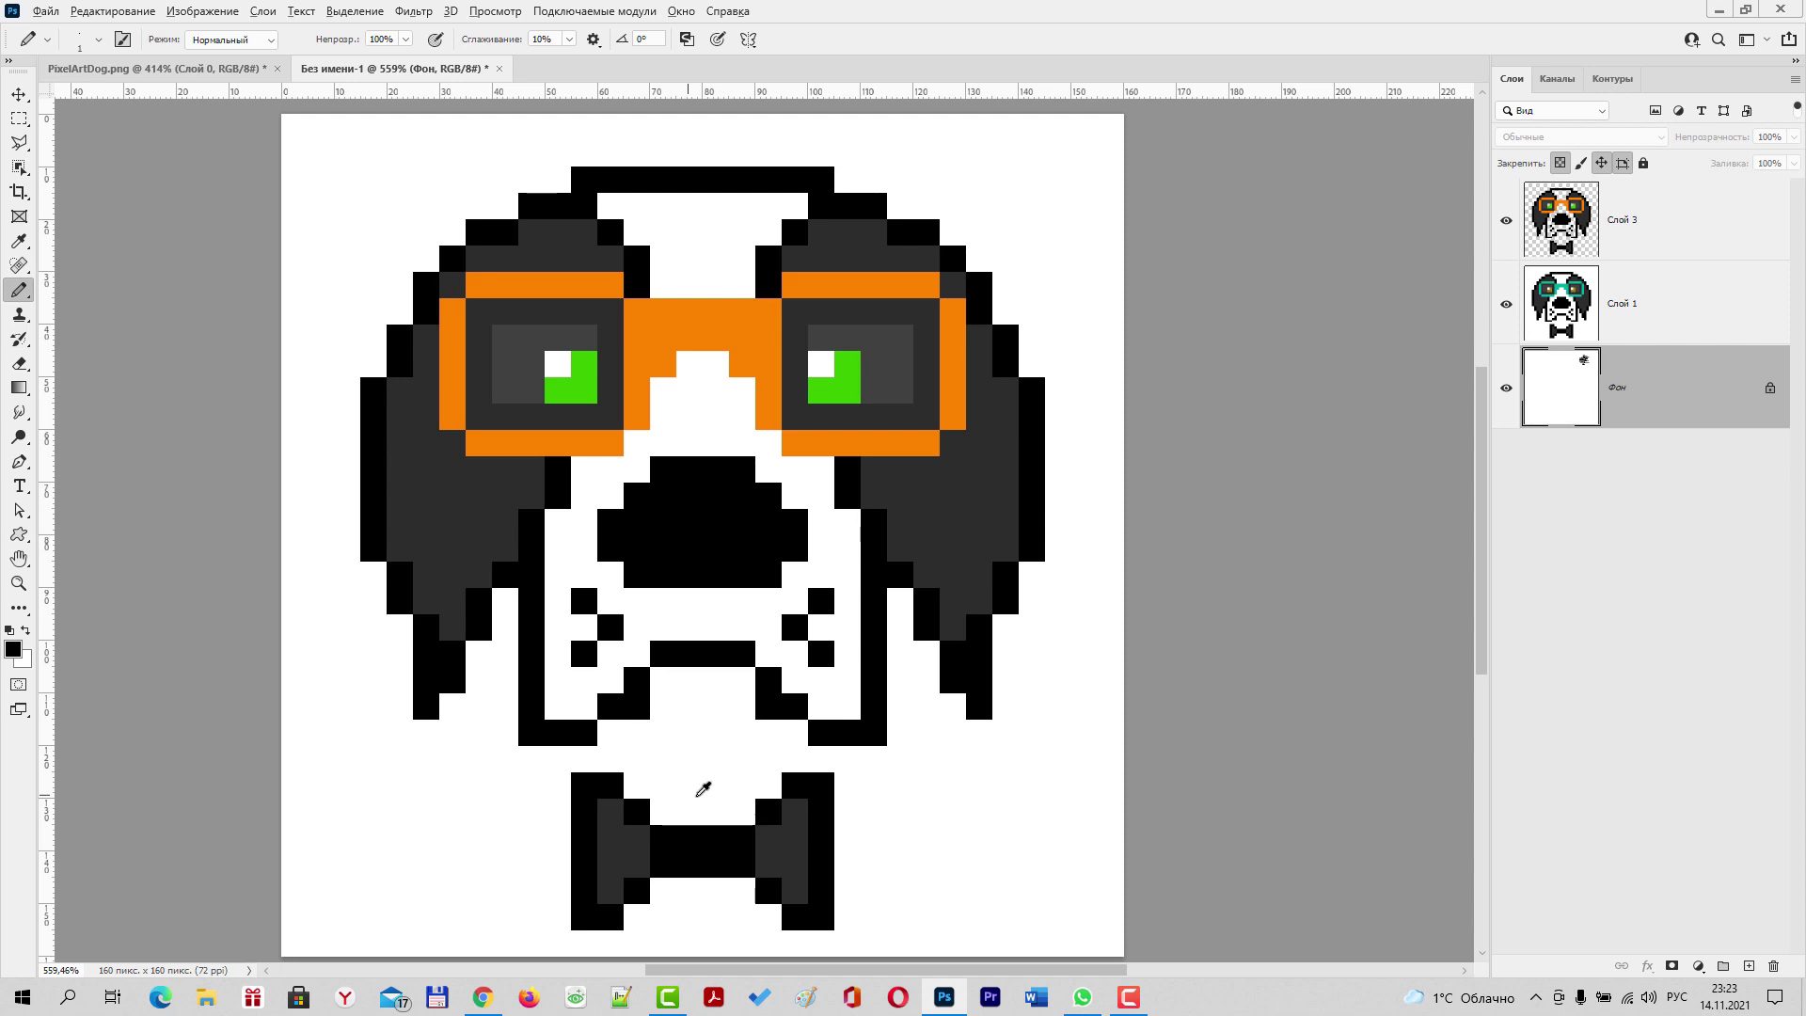
# Recentre the dog and expand the Edit > Preferences submenu
pyautogui.scroll(-2, 703, 788)
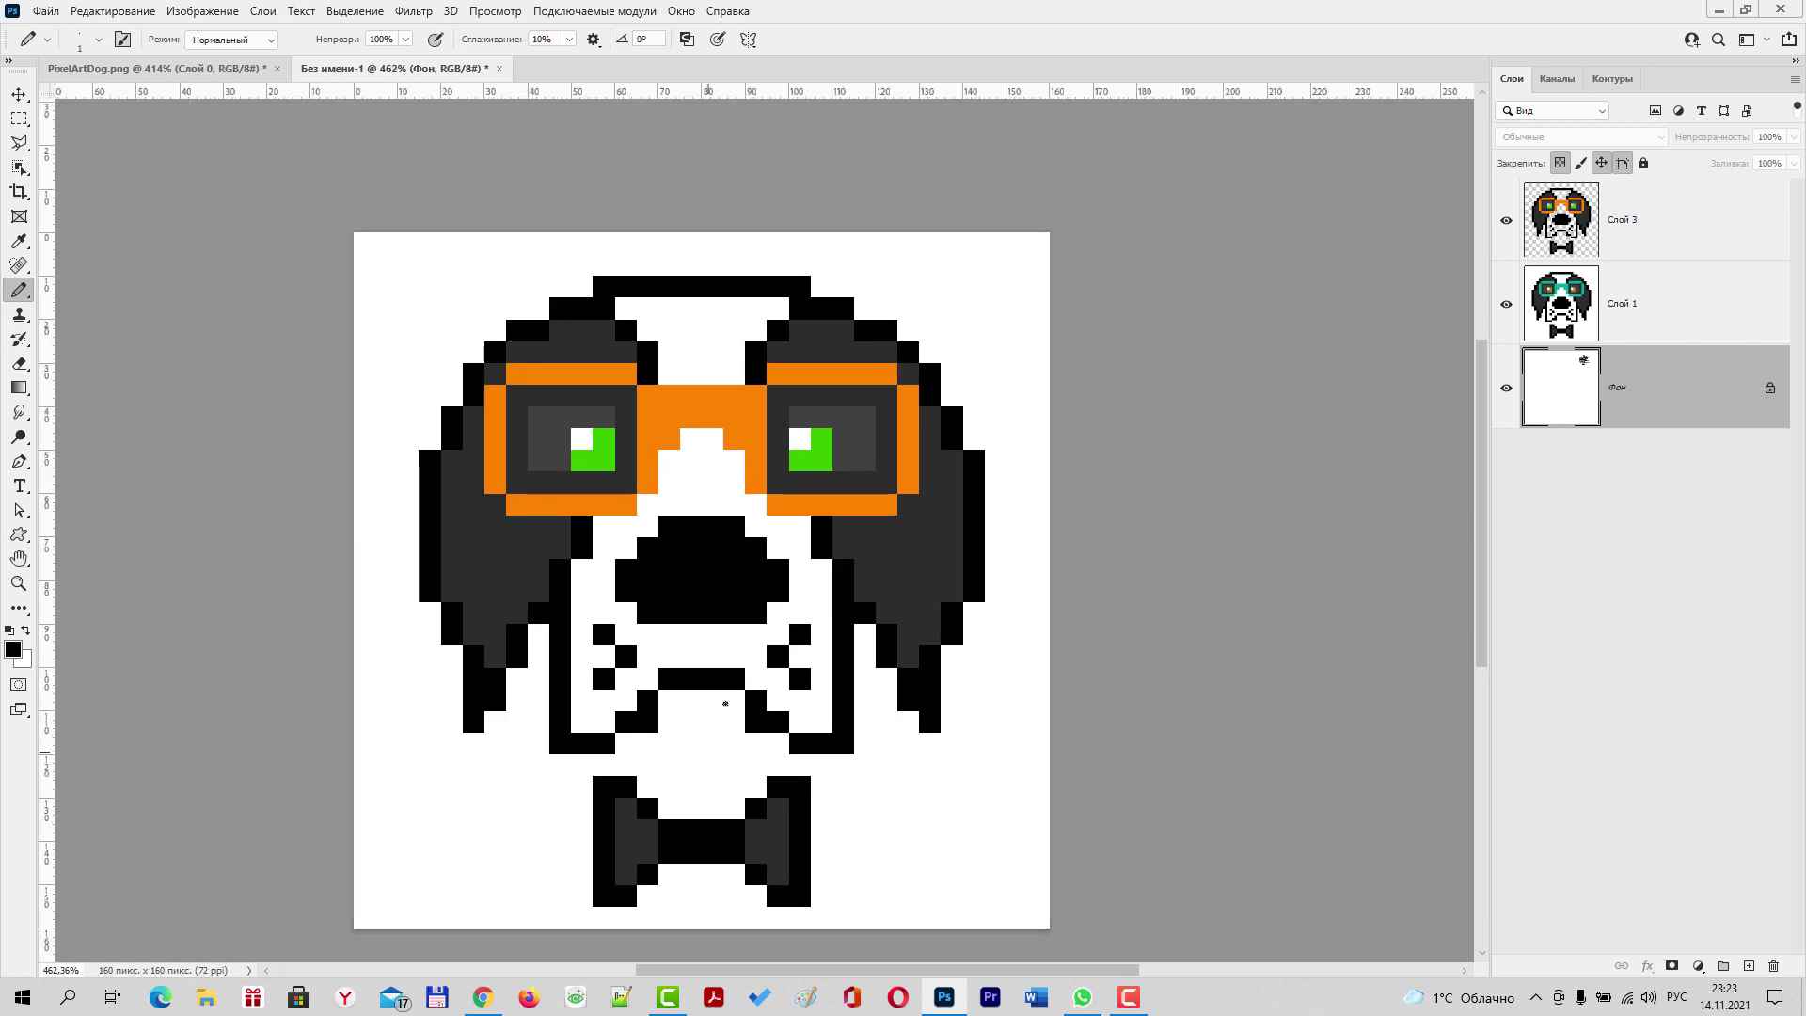
pyautogui.moveTo(683, 550); pyautogui.dragTo(746, 514)
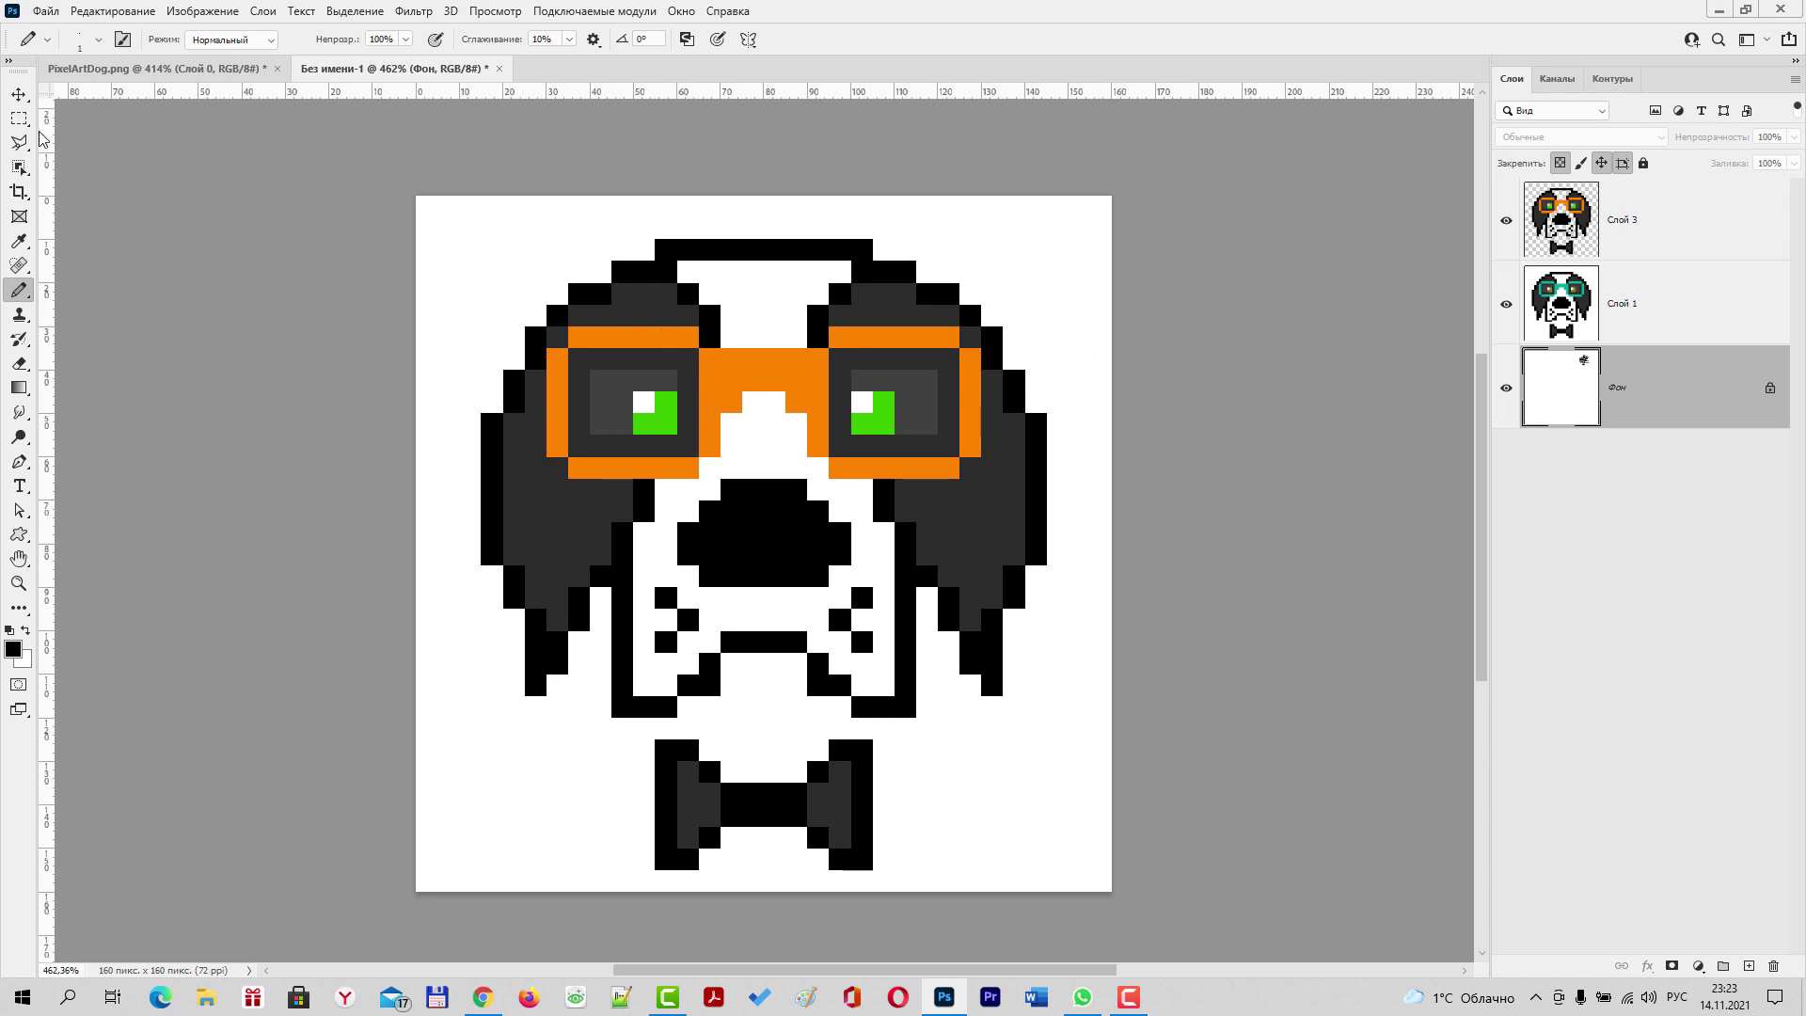
pyautogui.click(111, 12)
pyautogui.click(111, 13)
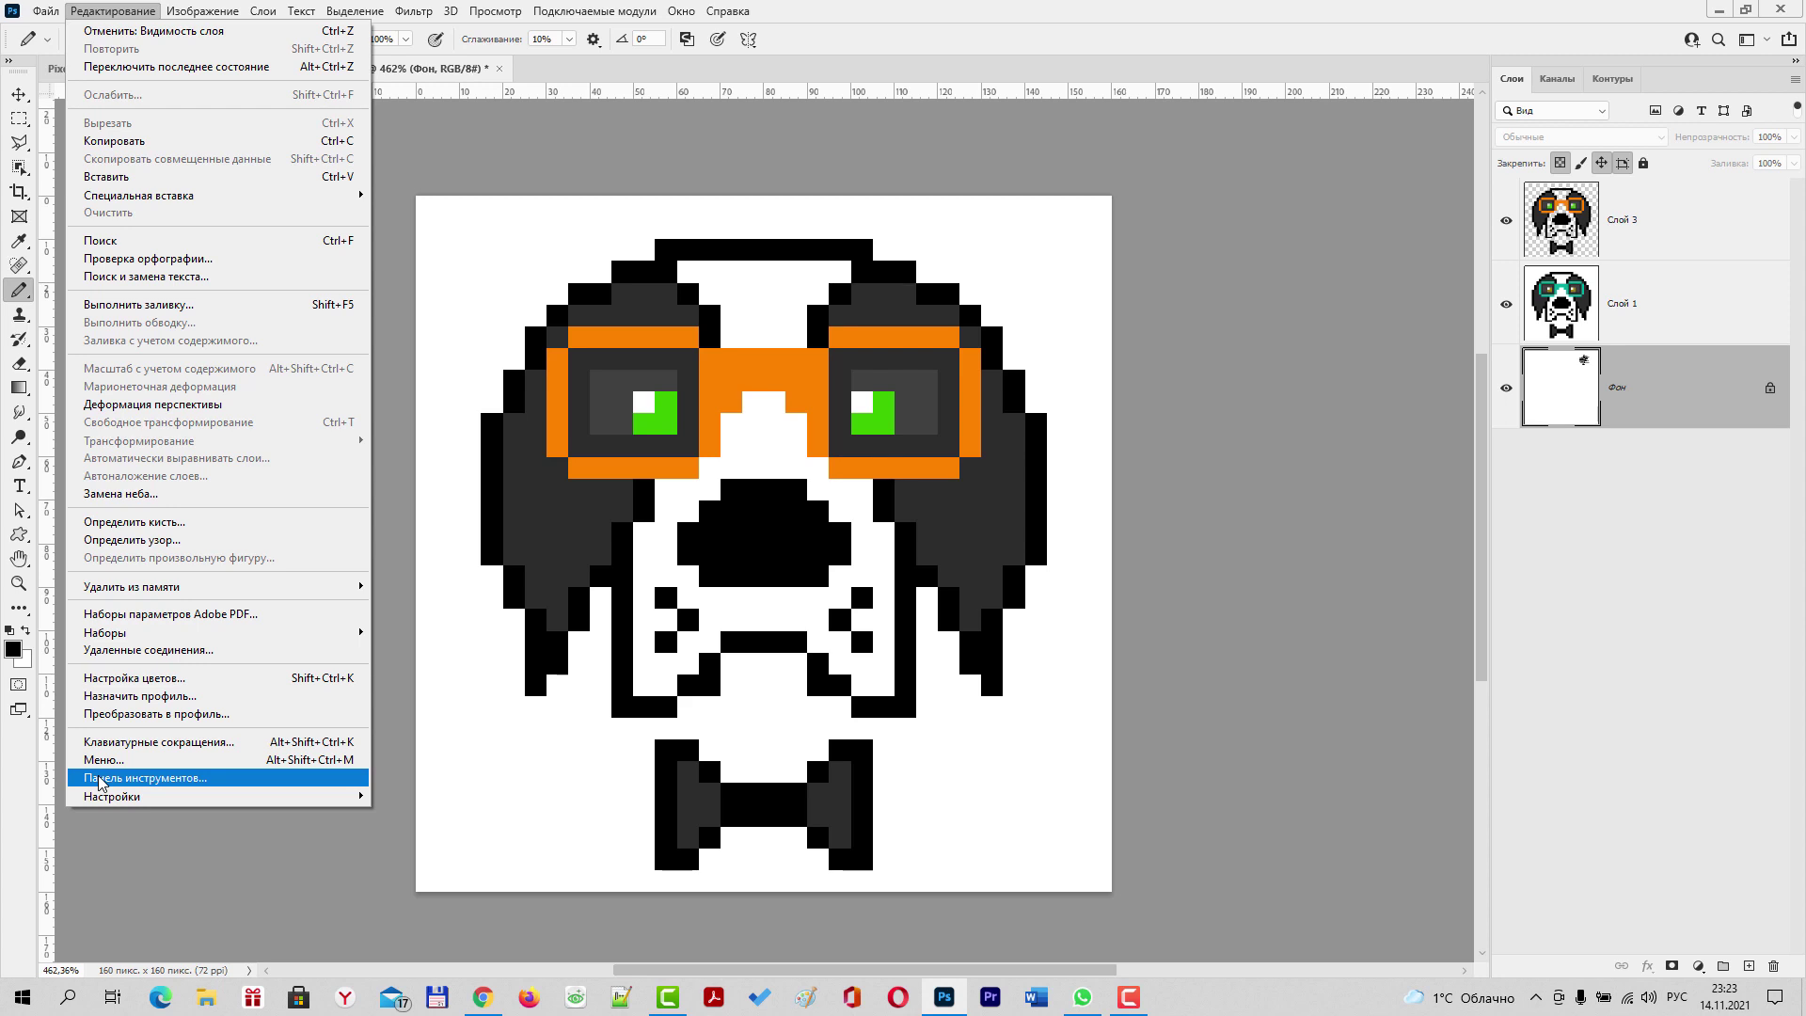
pyautogui.moveTo(113, 796)
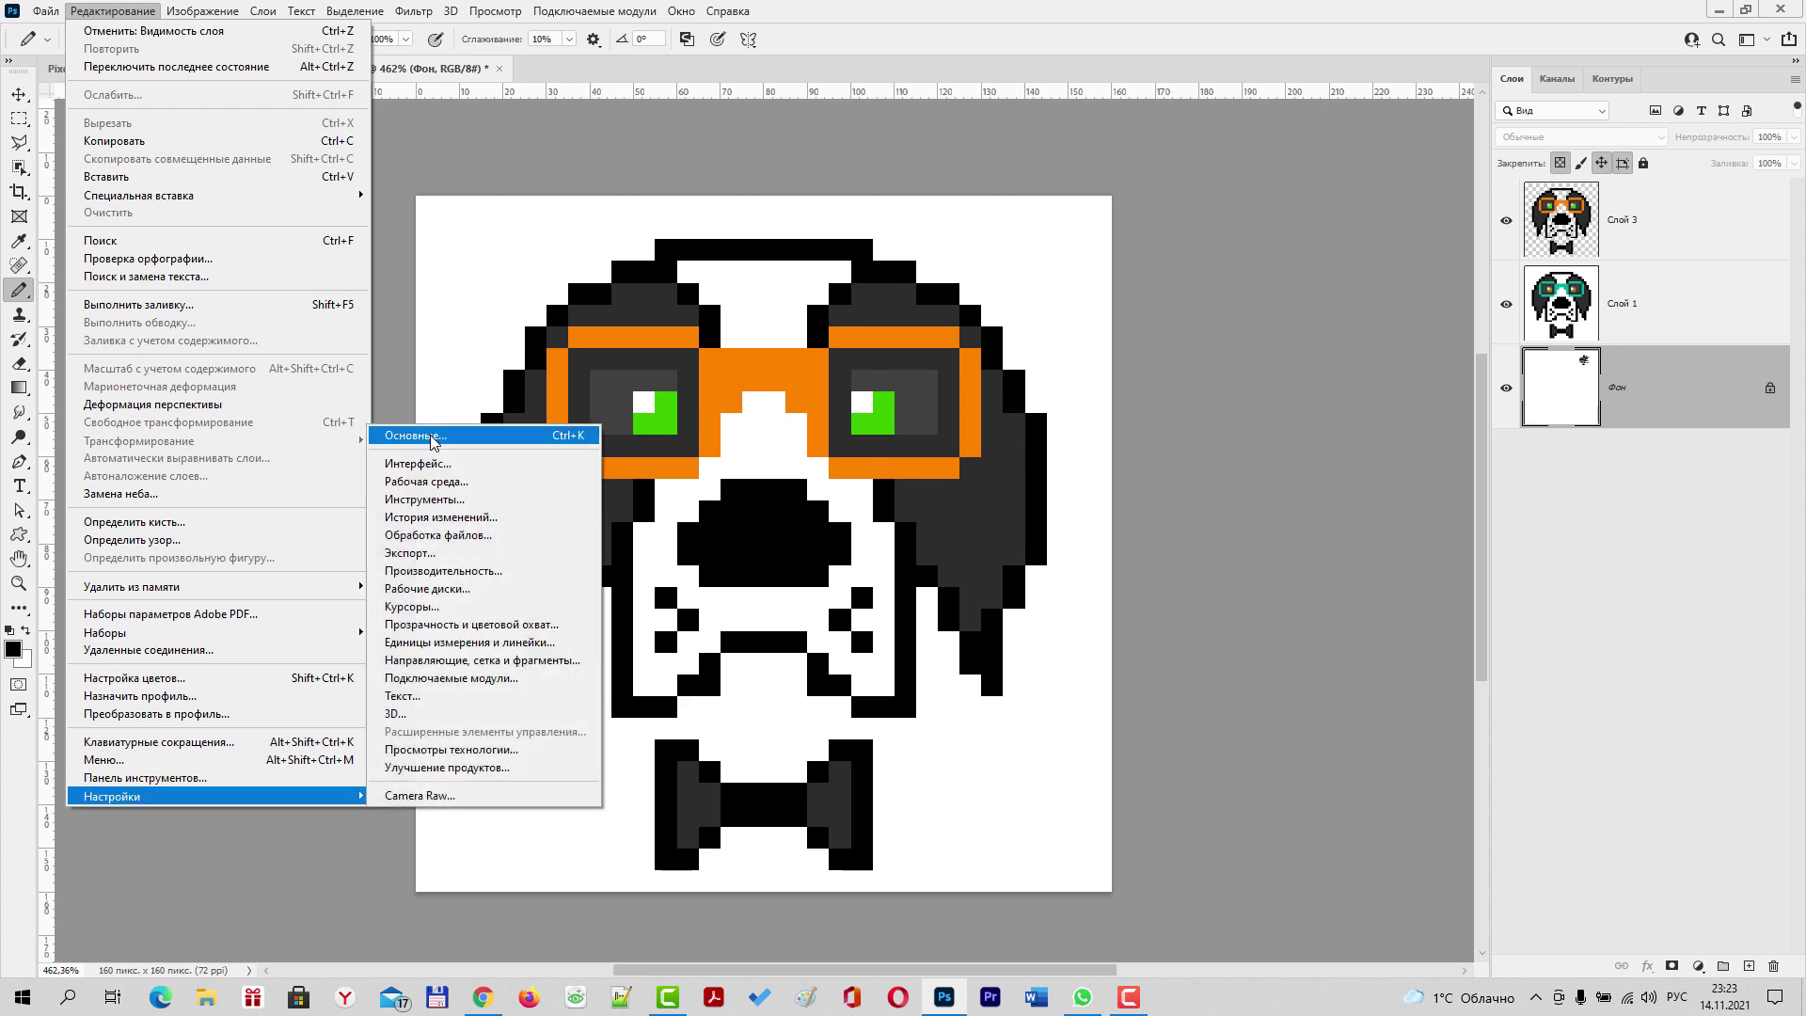
# In General preferences, set Image Interpolation to Бикубическая автоматическая and confirm
pyautogui.click(433, 438)
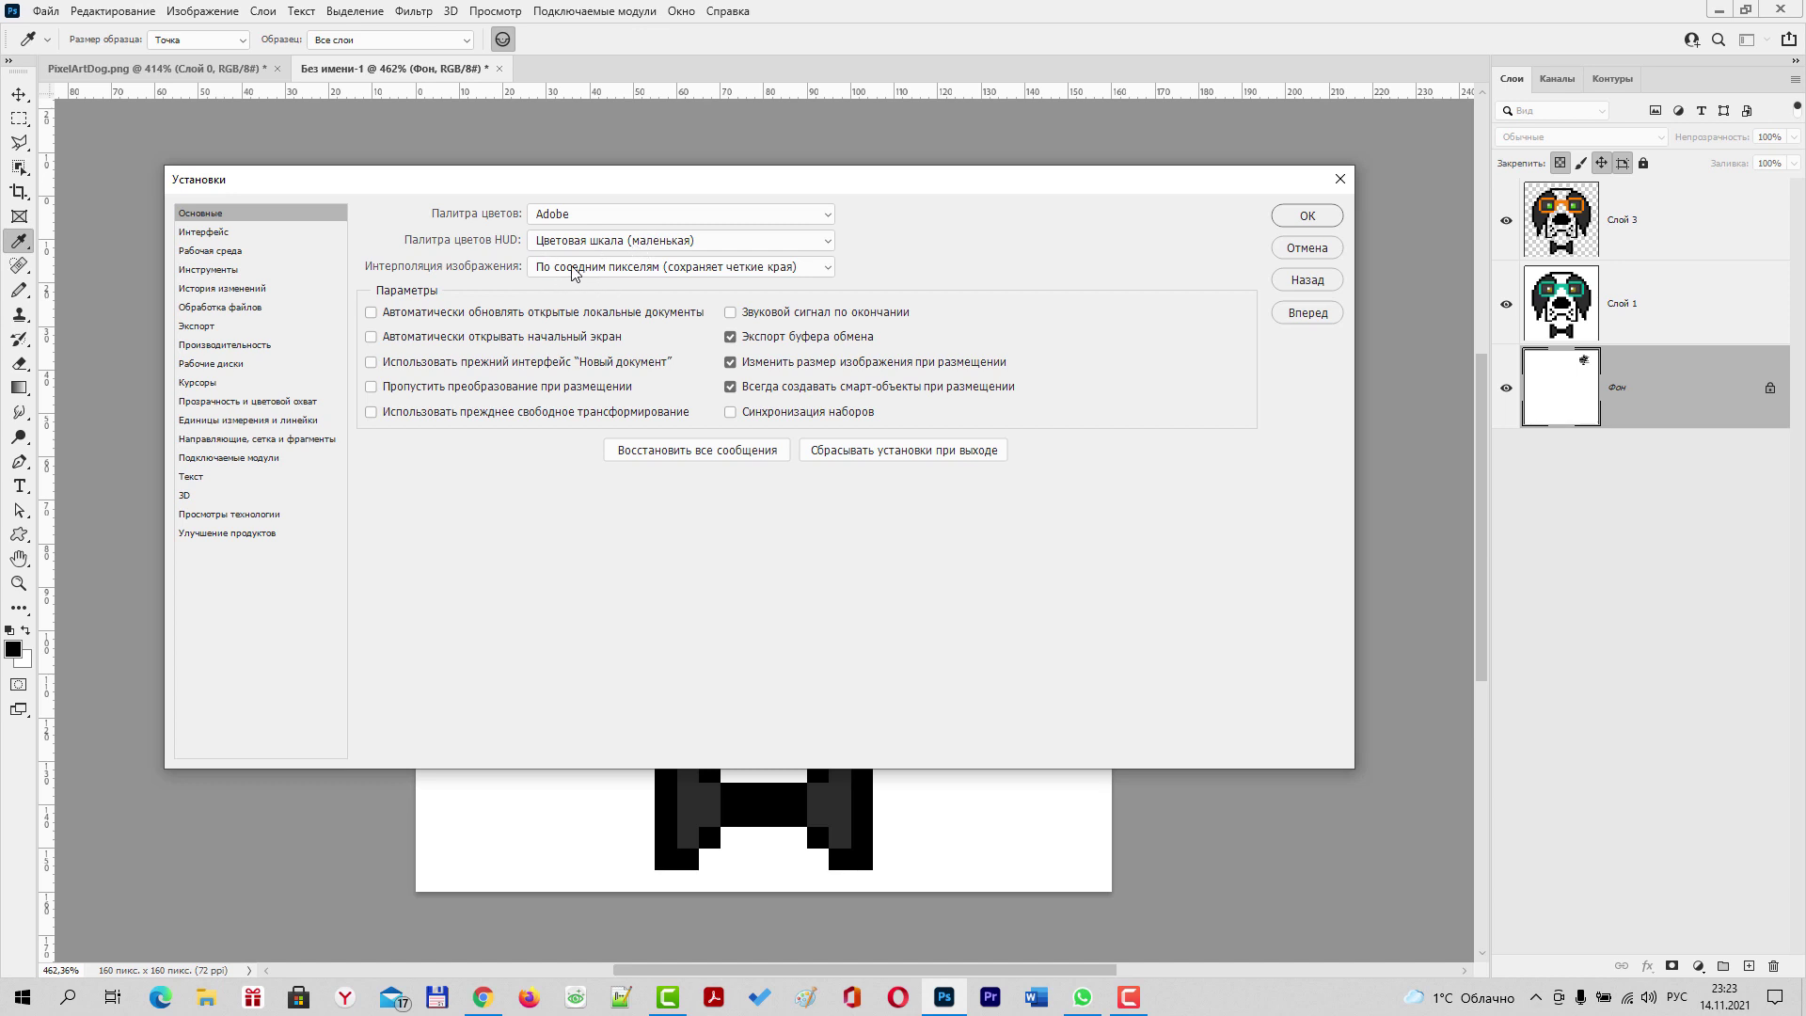
pyautogui.click(599, 268)
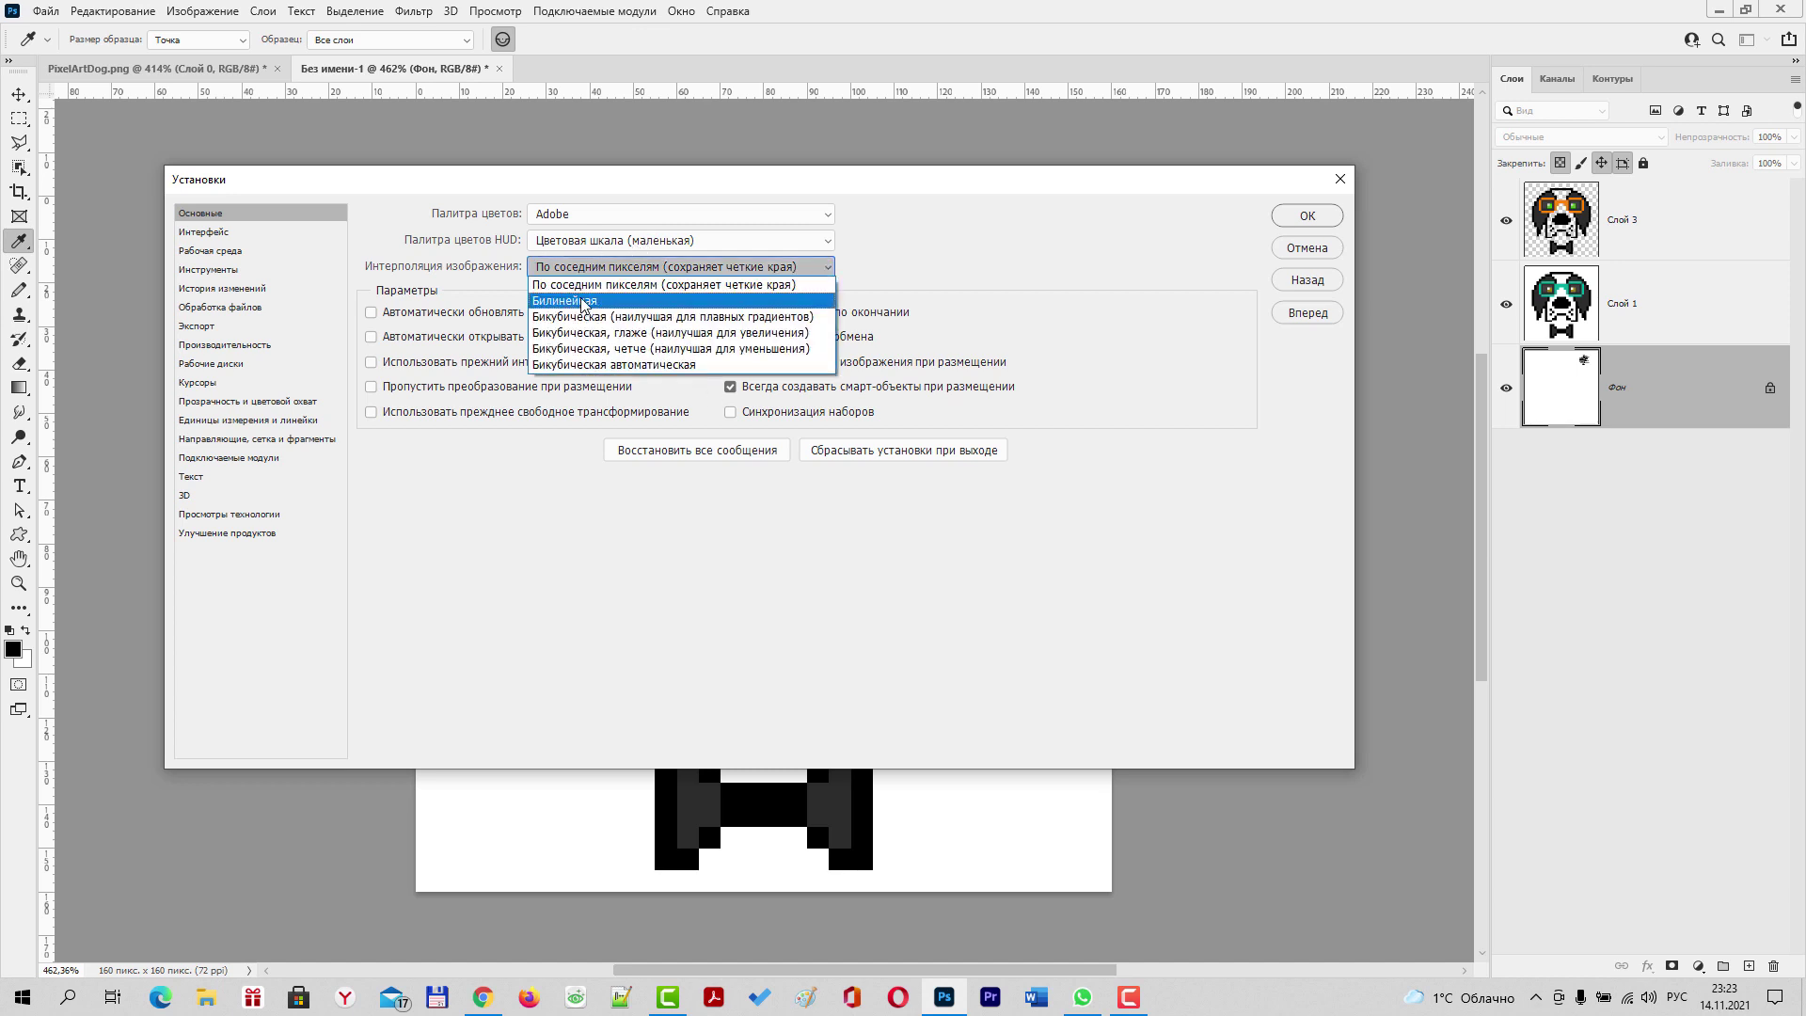
pyautogui.click(583, 301)
pyautogui.click(596, 270)
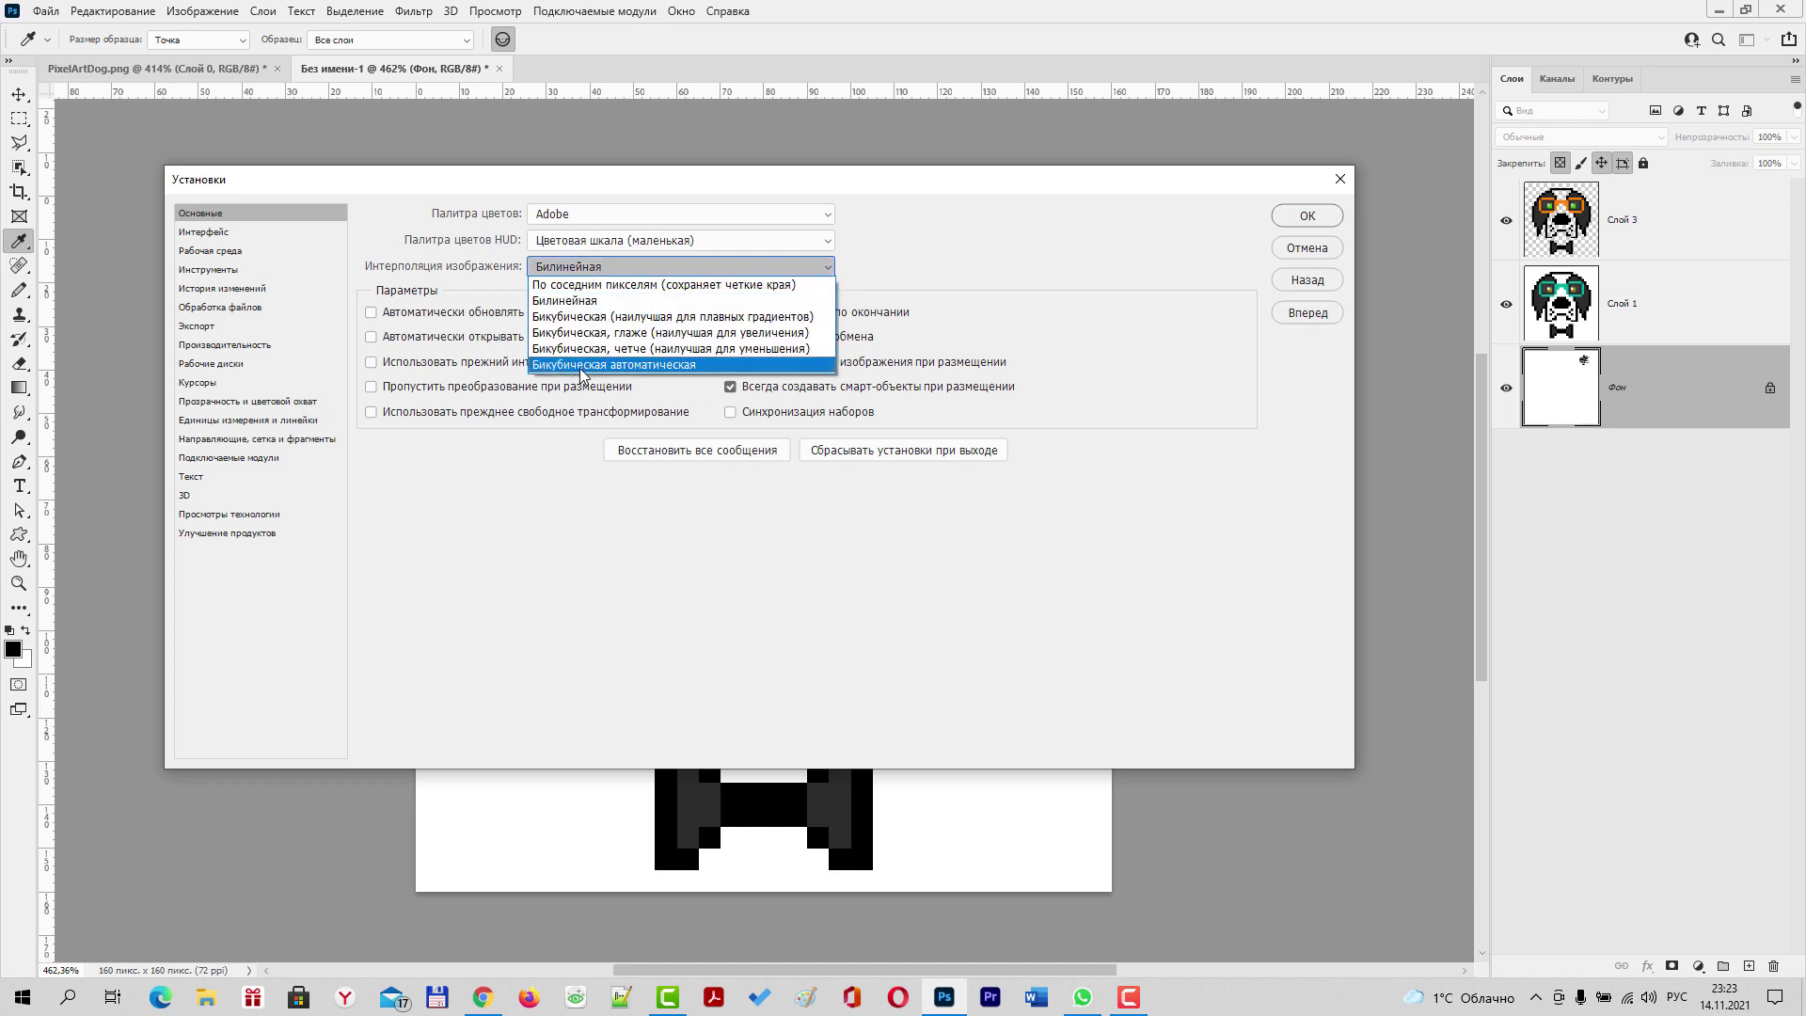
pyautogui.click(629, 368)
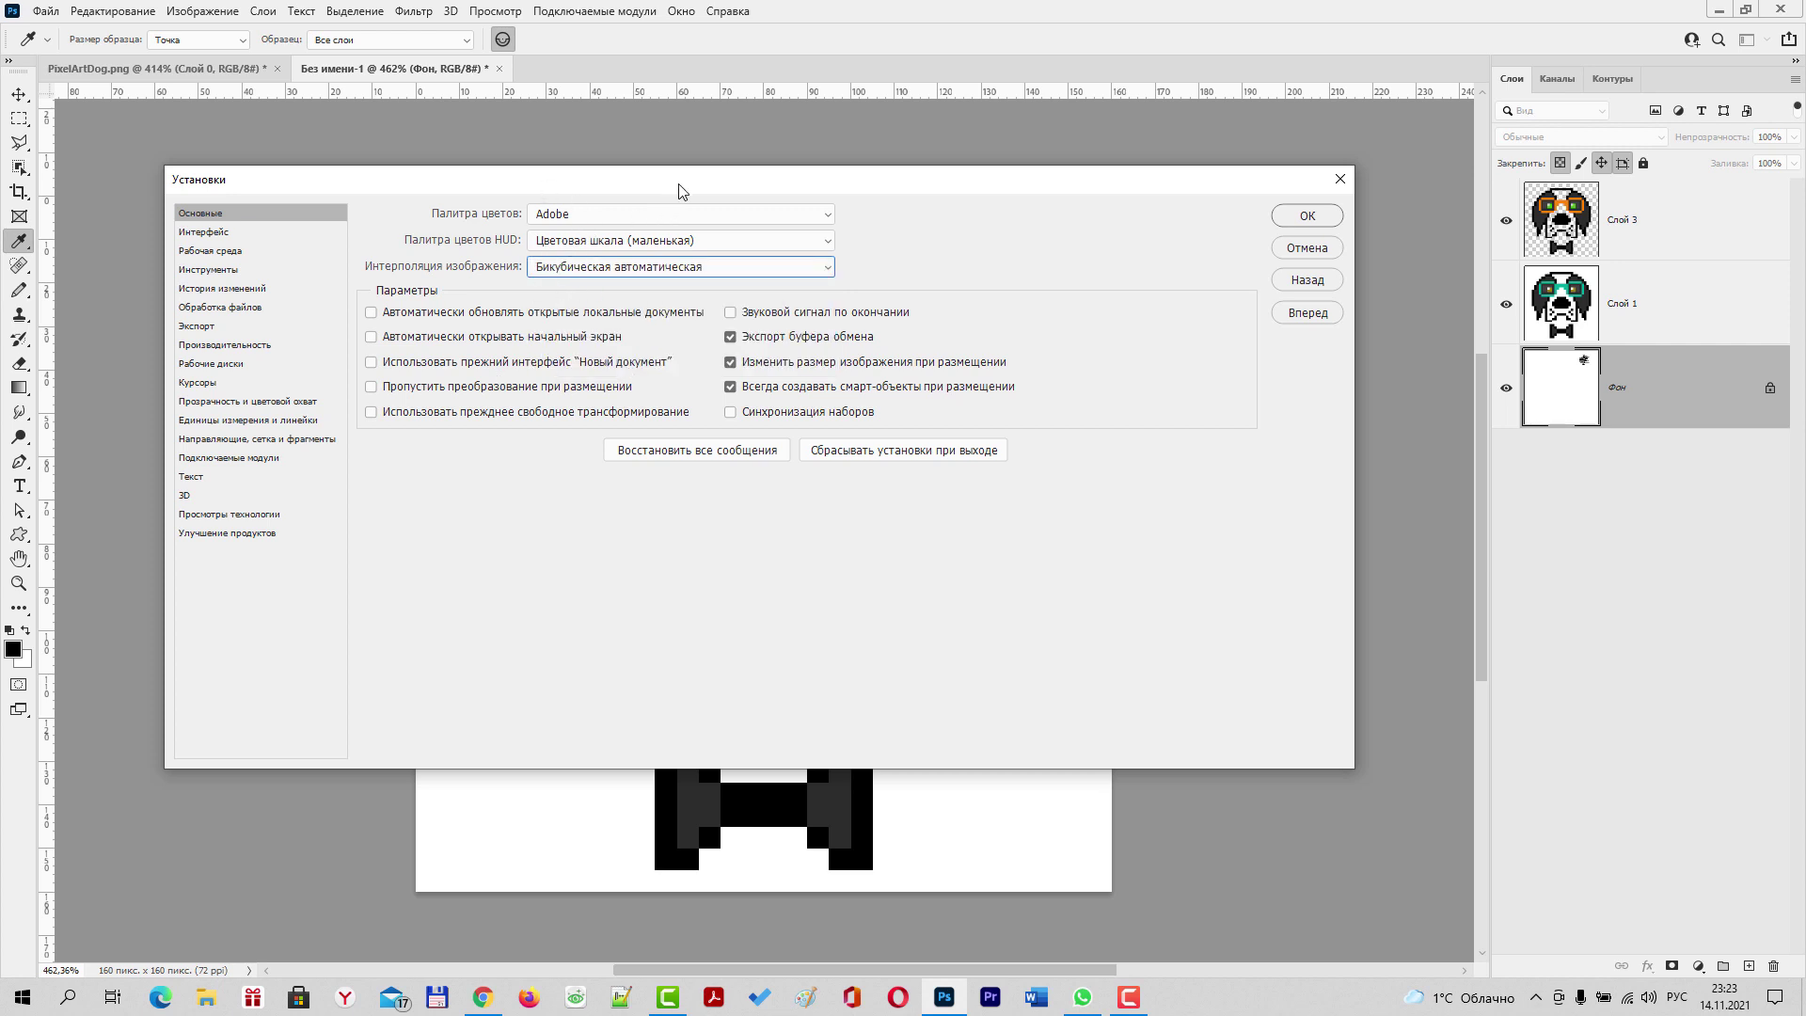
pyautogui.moveTo(679, 185); pyautogui.dragTo(686, 181)
pyautogui.click(1316, 212)
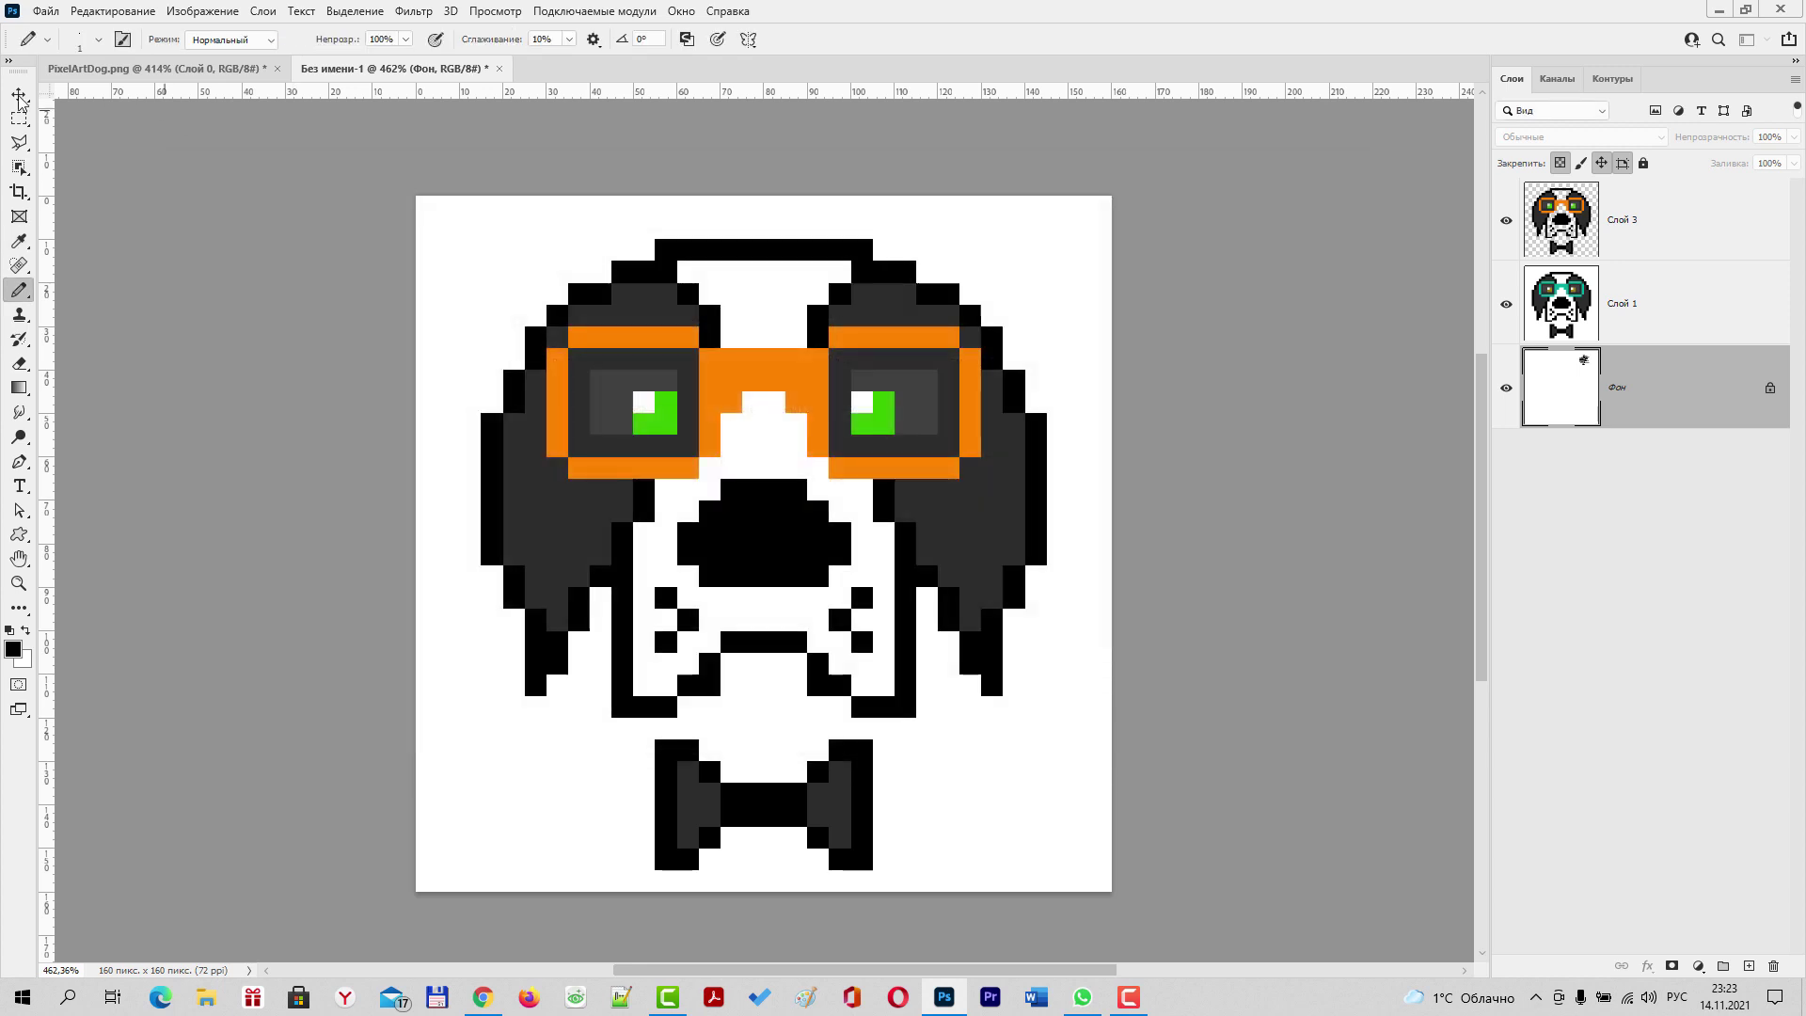
pyautogui.click(19, 290)
pyautogui.scroll(-1, 1061, 520)
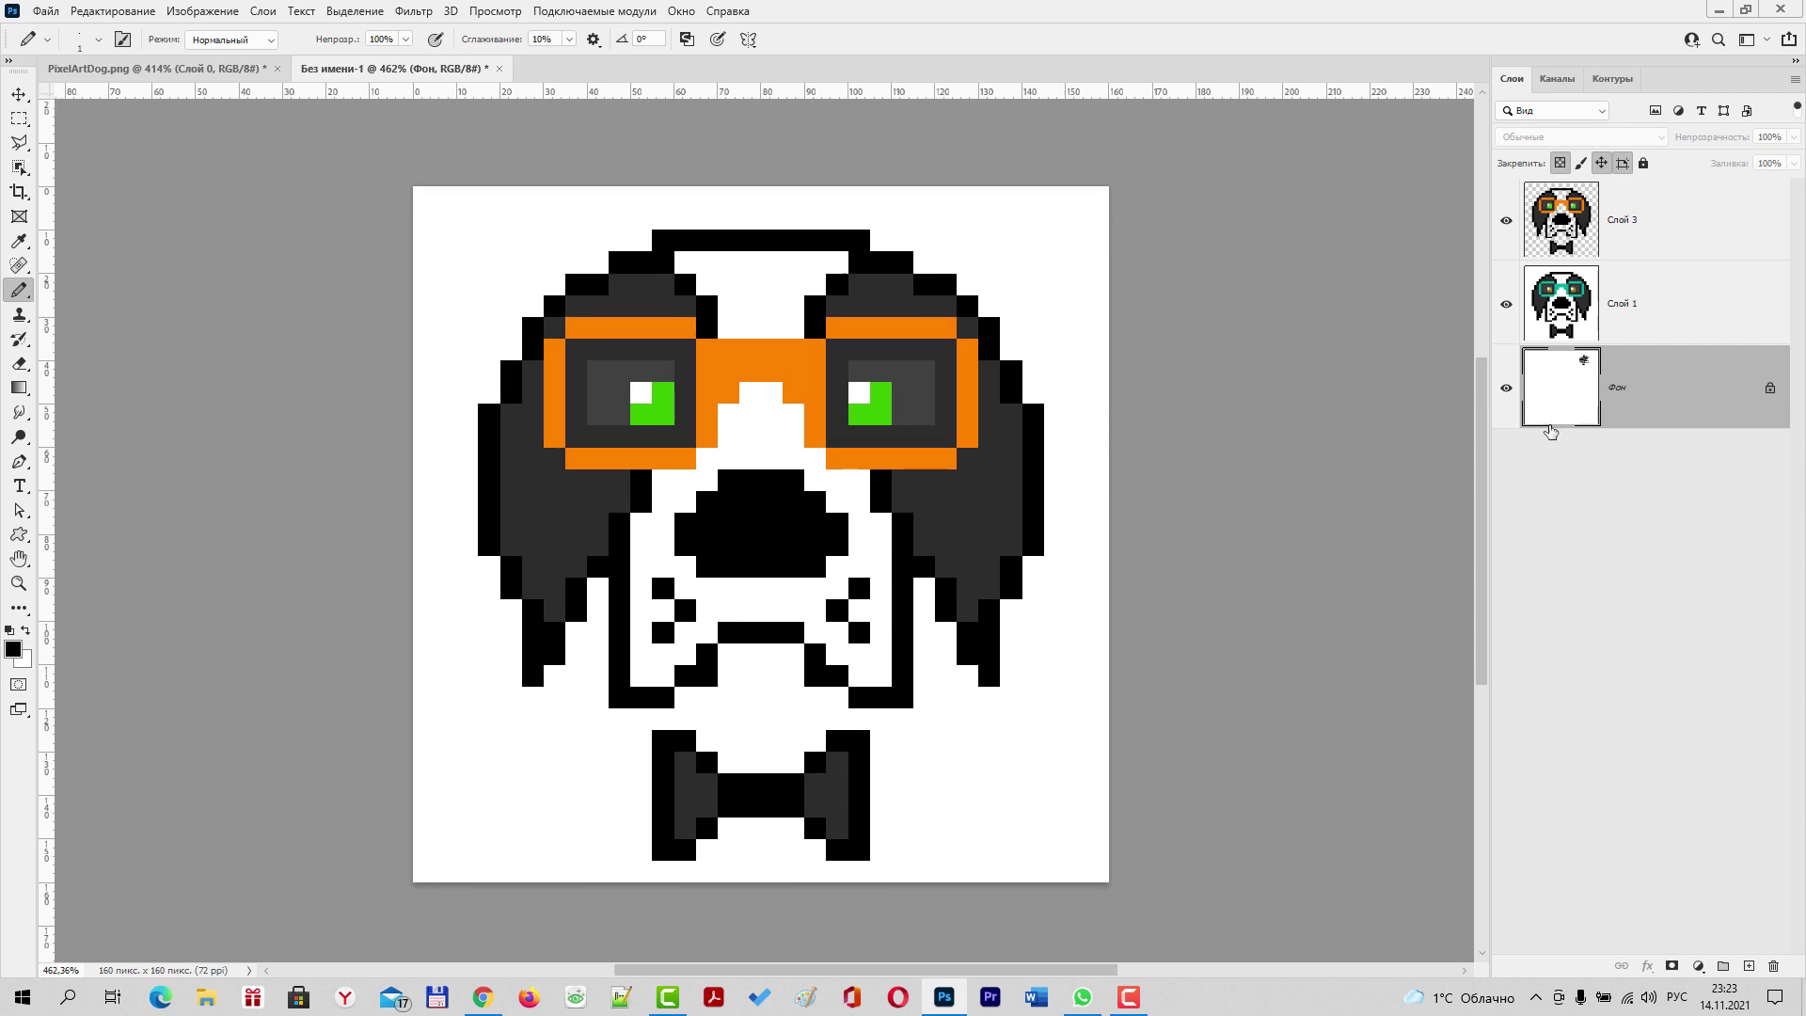